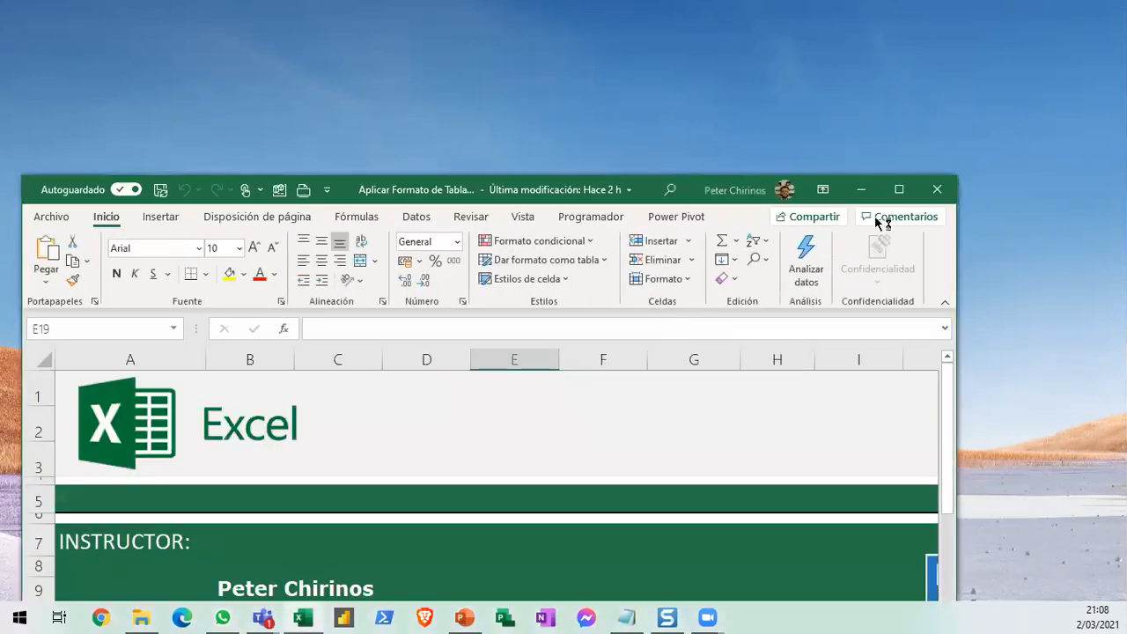
# Maximize the workbook window and reduce the CONTENIDO sheet's zoom to 110%.
pyautogui.click(896, 189)
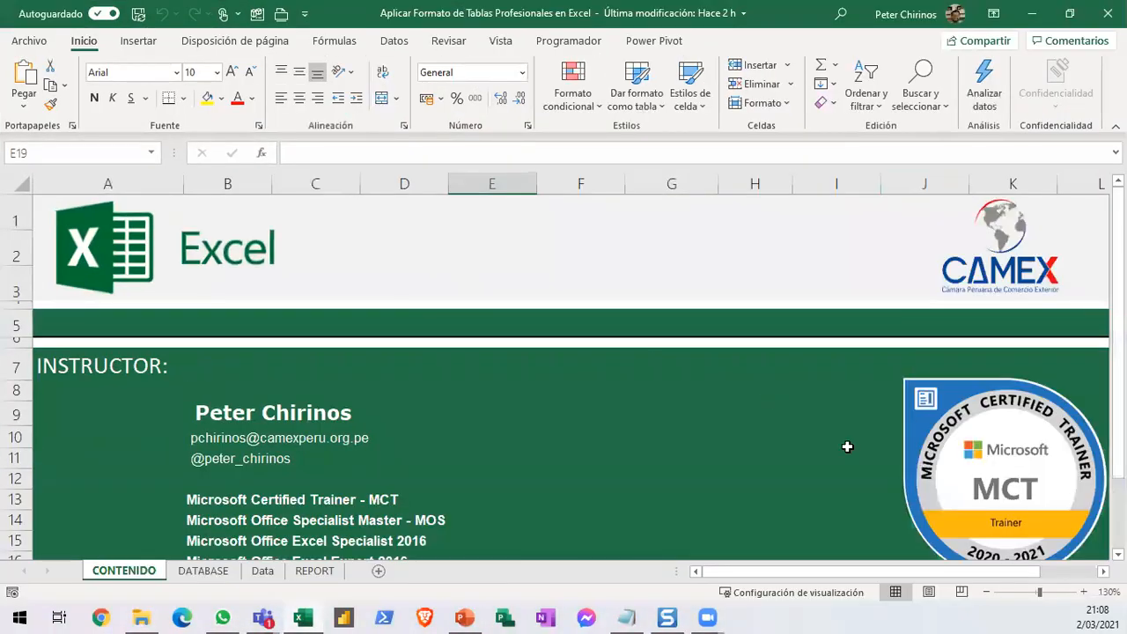
pyautogui.click(987, 593)
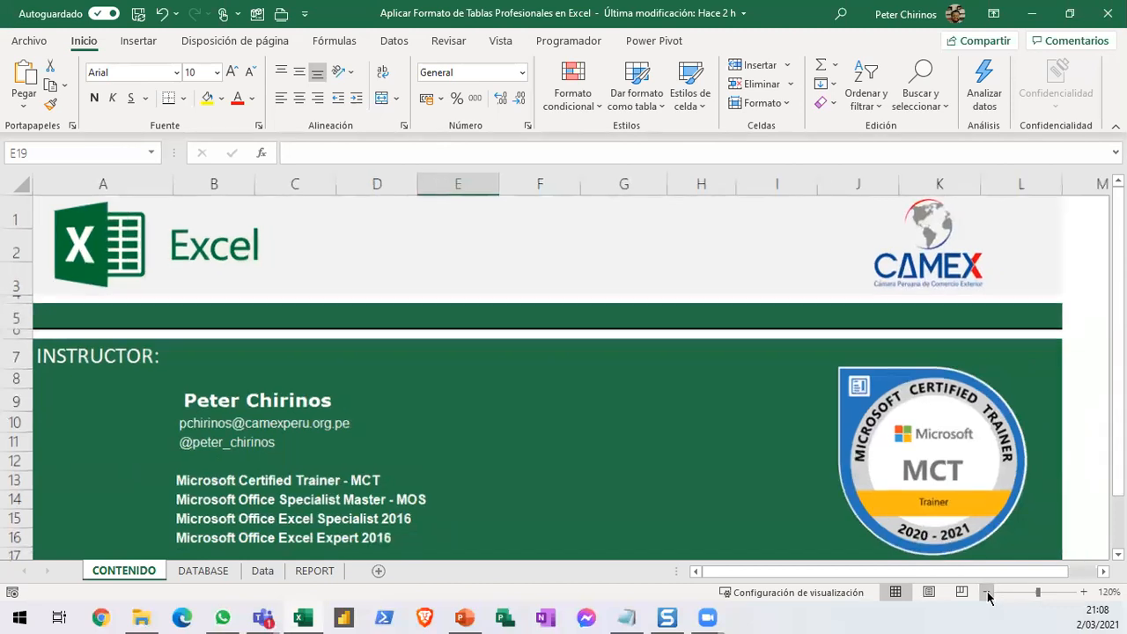
pyautogui.click(987, 592)
pyautogui.click(515, 382)
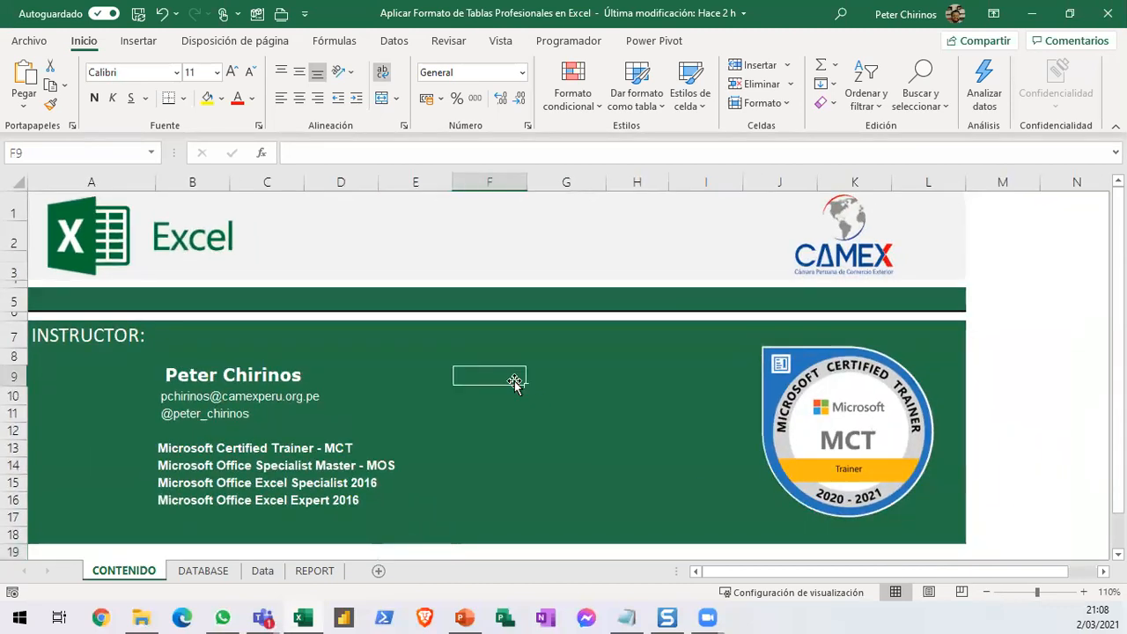
# Mark the Microsoft Certified Trainer badge with a red rectangle and a red arrow pointing at it, and clear the markings.
pyautogui.hotkey('ctrl', '2')
pyautogui.moveTo(739, 324)
pyautogui.mouseDown()
pyautogui.moveTo(890, 521)
pyautogui.moveTo(971, 533)
pyautogui.mouseUp()
pyautogui.moveTo(751, 429); pyautogui.dragTo(485, 430)
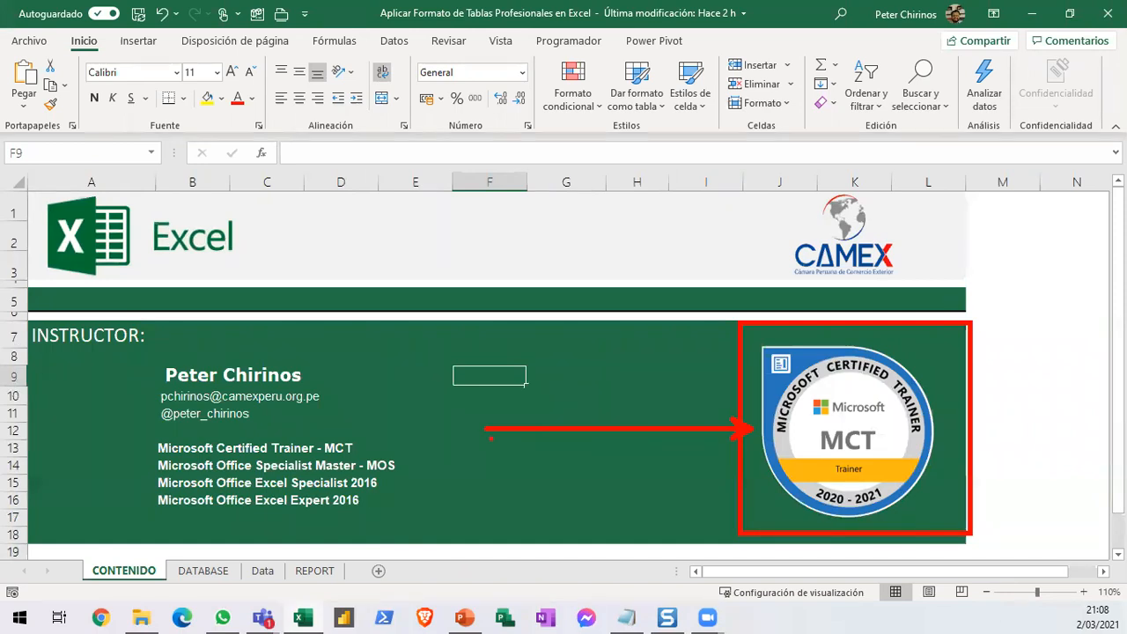
pyautogui.press('Escape')
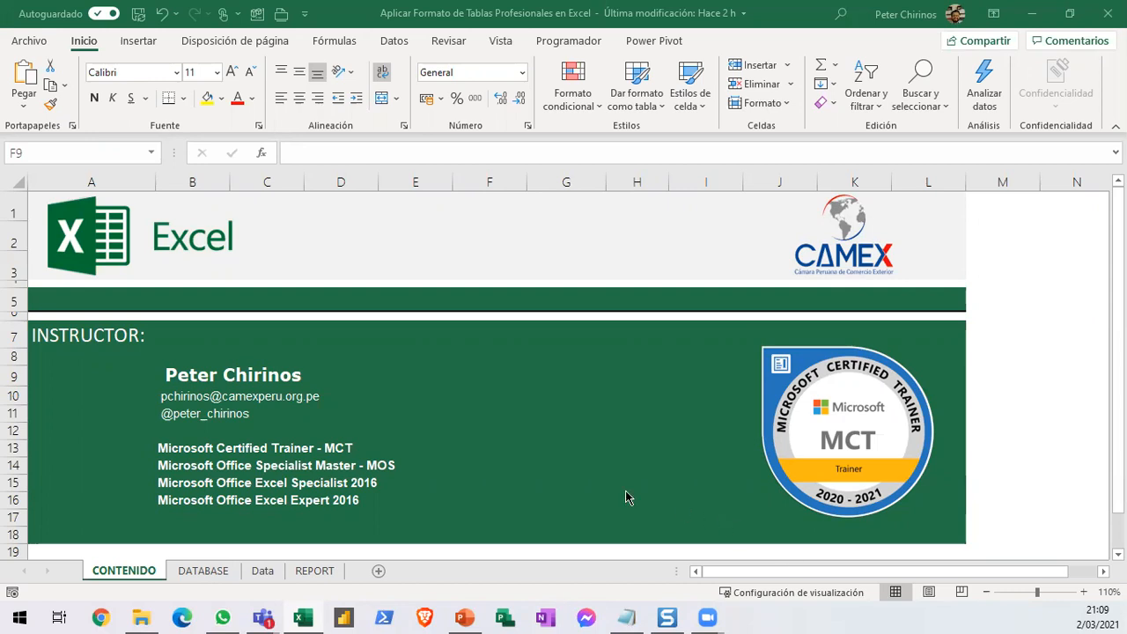
# Open the DATABASE sheet and set its zoom to 90% so all columns from Fecha to IMPORTE fit.
pyautogui.click(207, 572)
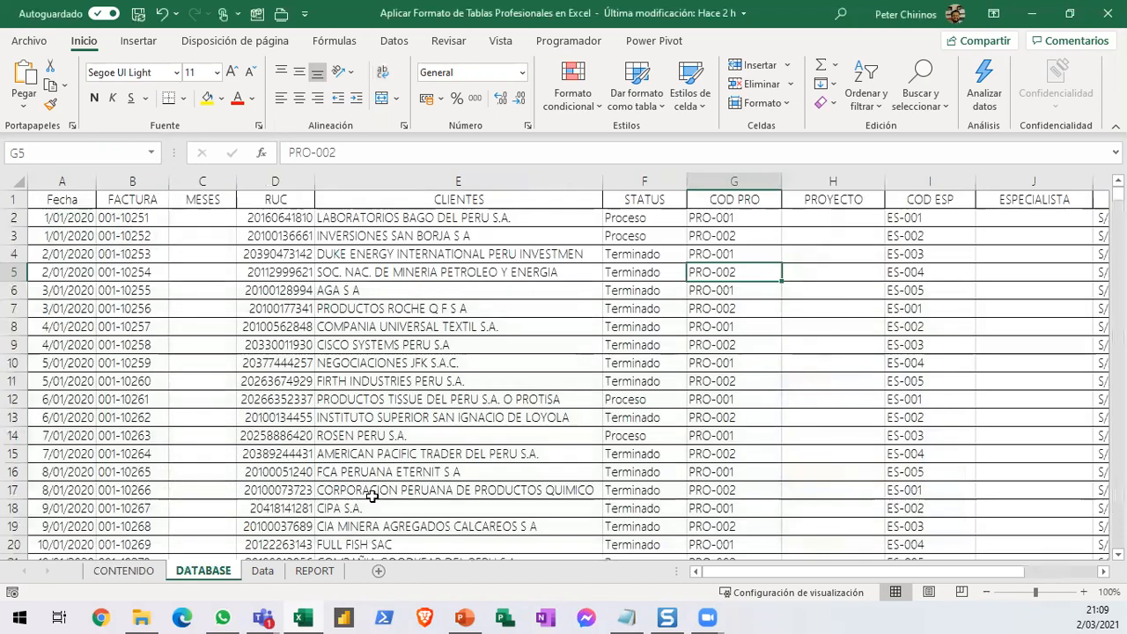
pyautogui.click(398, 454)
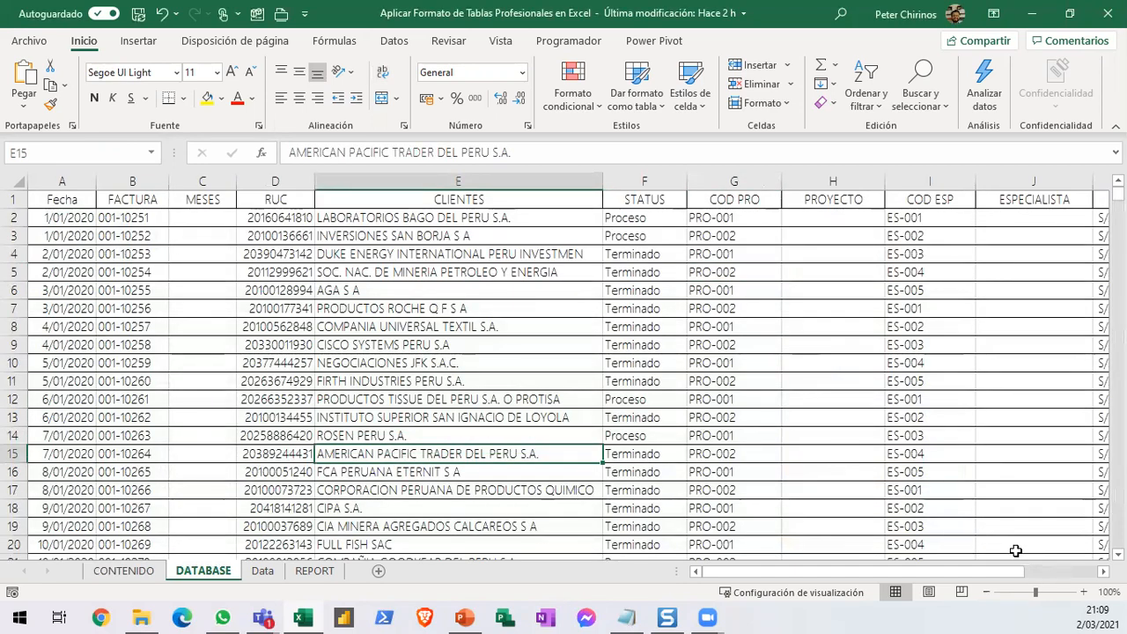
pyautogui.click(986, 592)
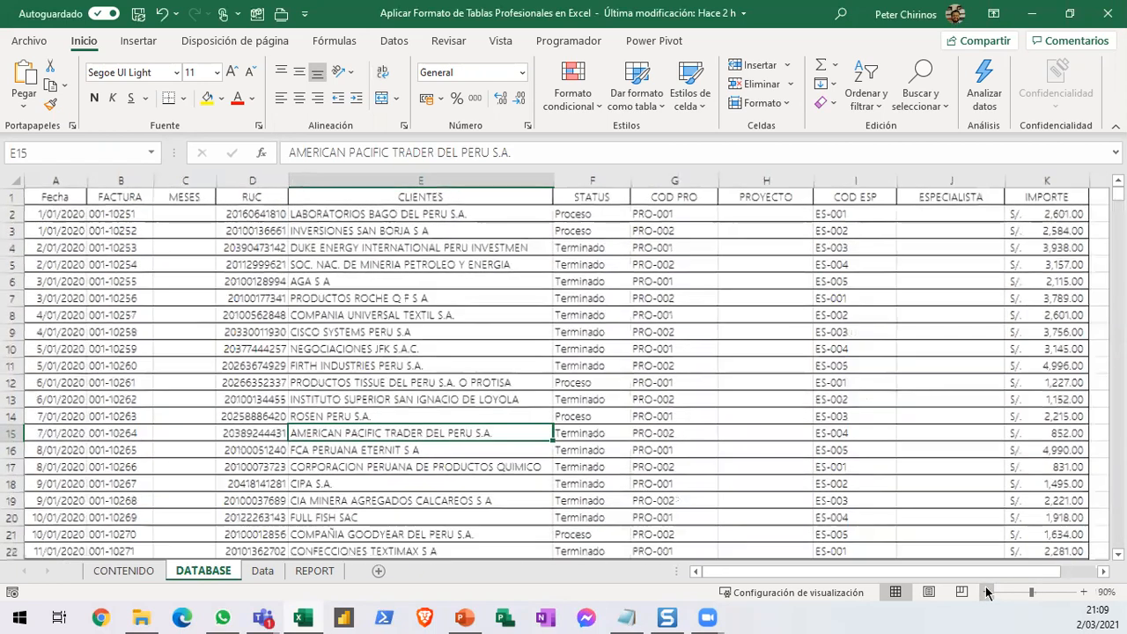
pyautogui.click(986, 592)
pyautogui.click(230, 284)
pyautogui.click(79, 270)
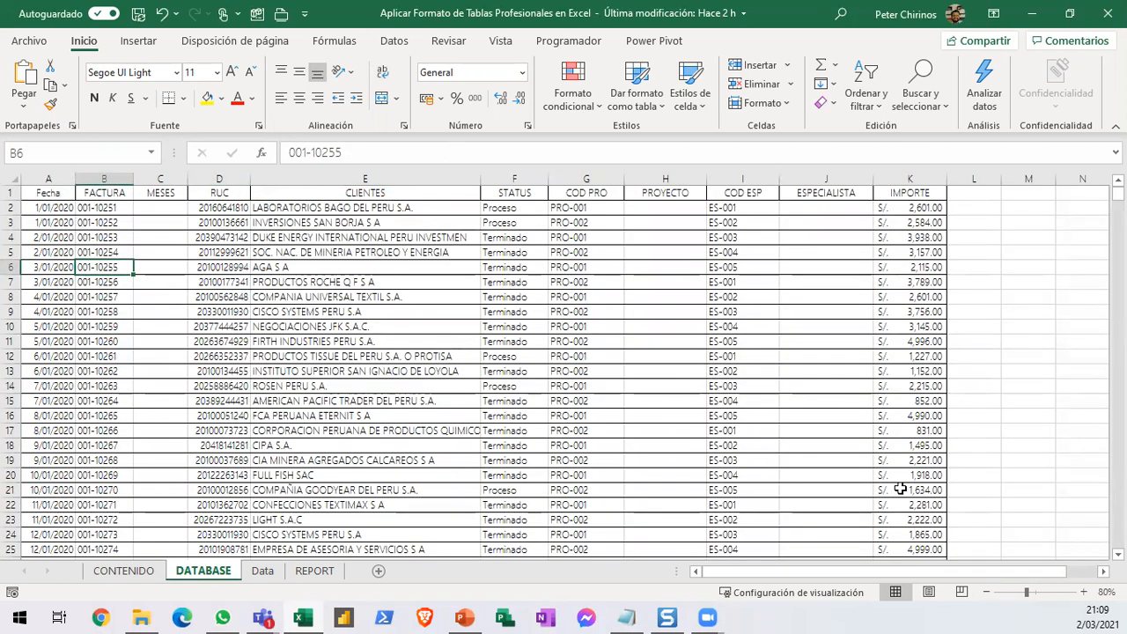
pyautogui.click(1082, 592)
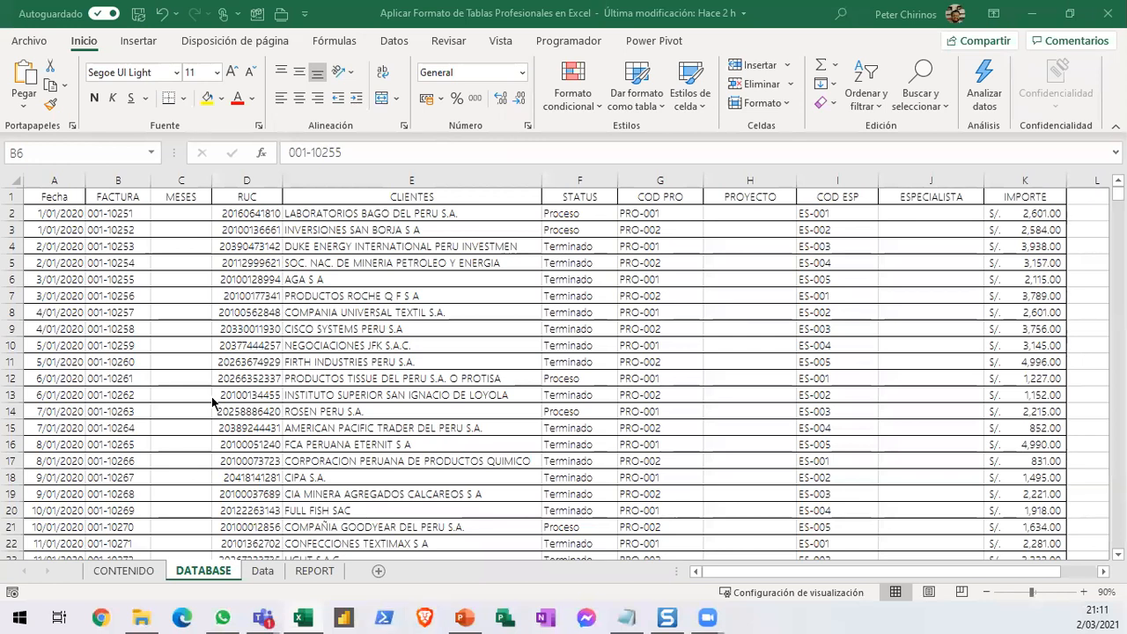
# Examine the MESES and PROYECTO columns of the DATABASE sheet and the project code list on the Data sheet.
pyautogui.click(183, 181)
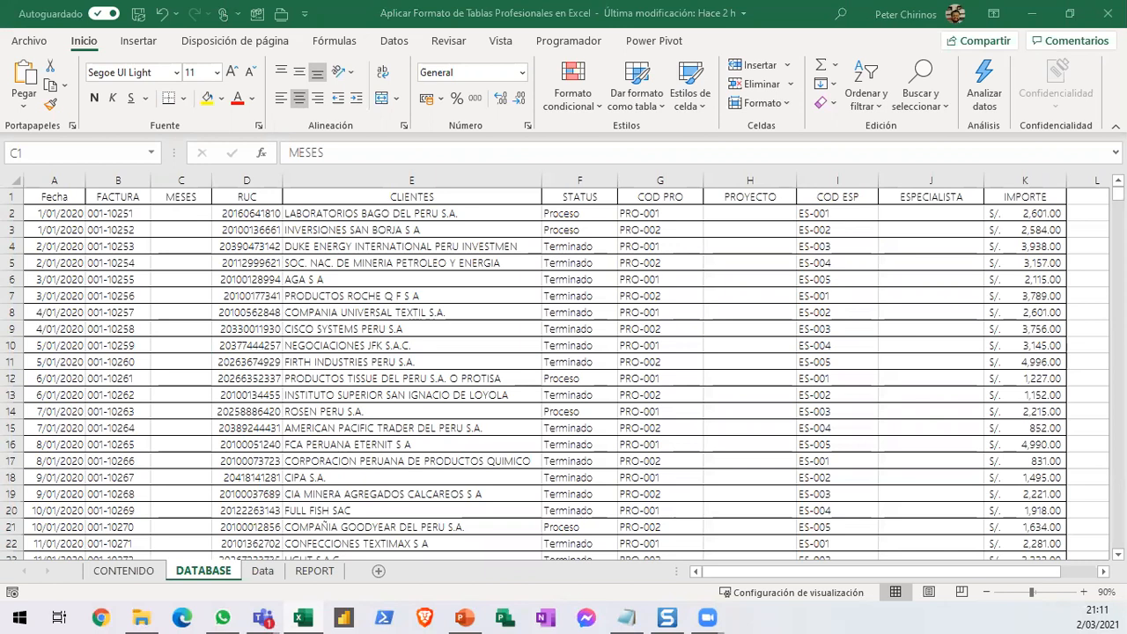
pyautogui.click(178, 181)
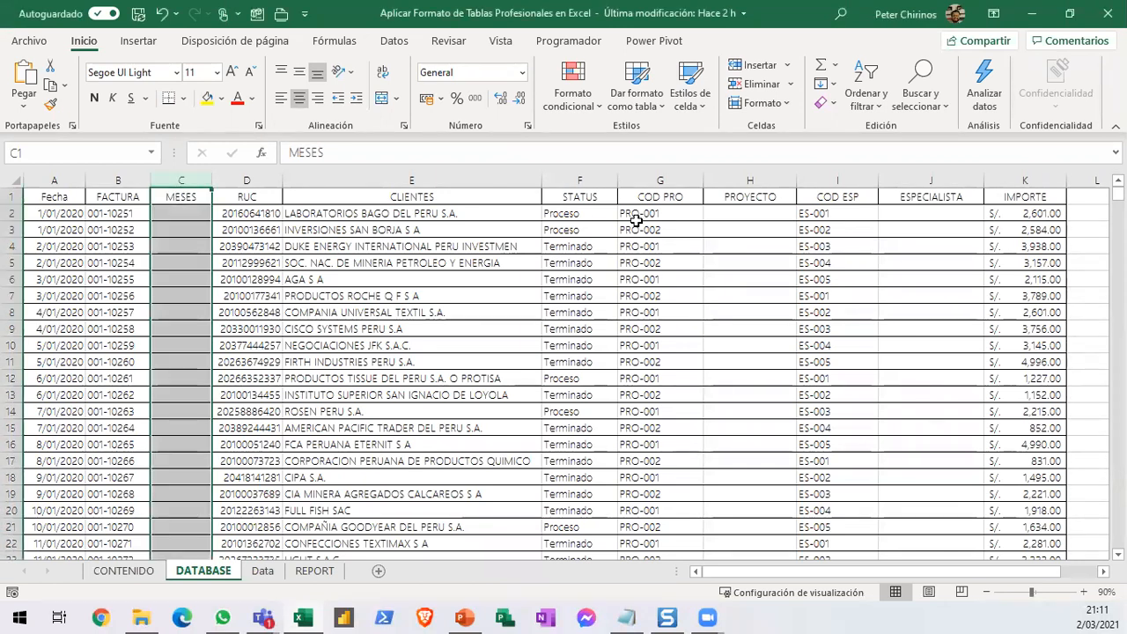
pyautogui.keyDown('ctrl'); pyautogui.click(754, 180); pyautogui.keyUp('ctrl')
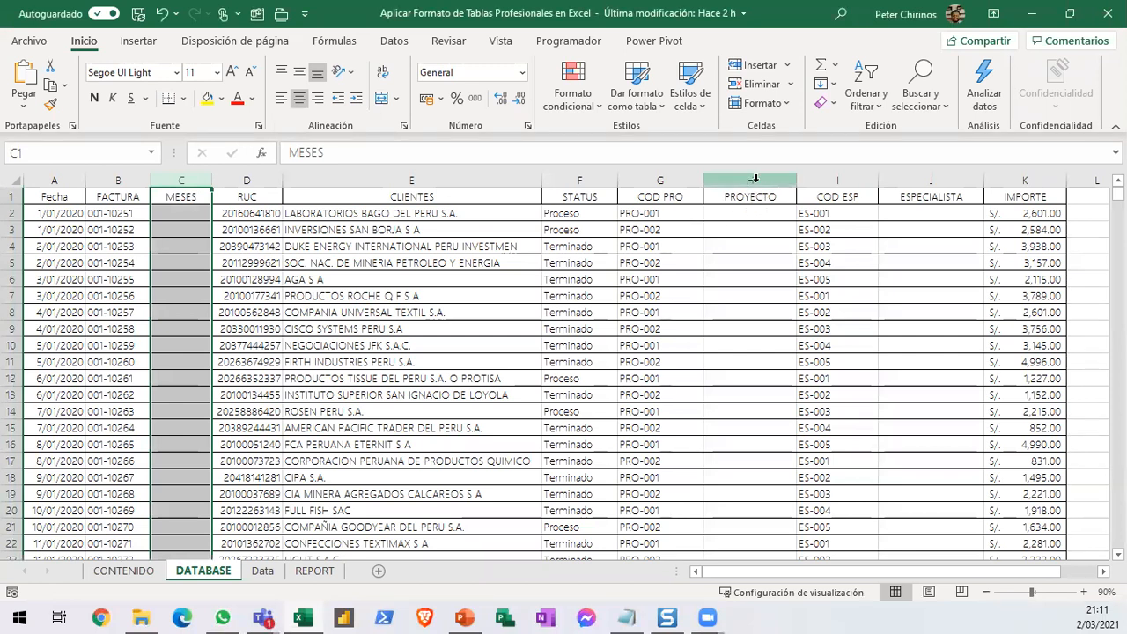
pyautogui.click(755, 180)
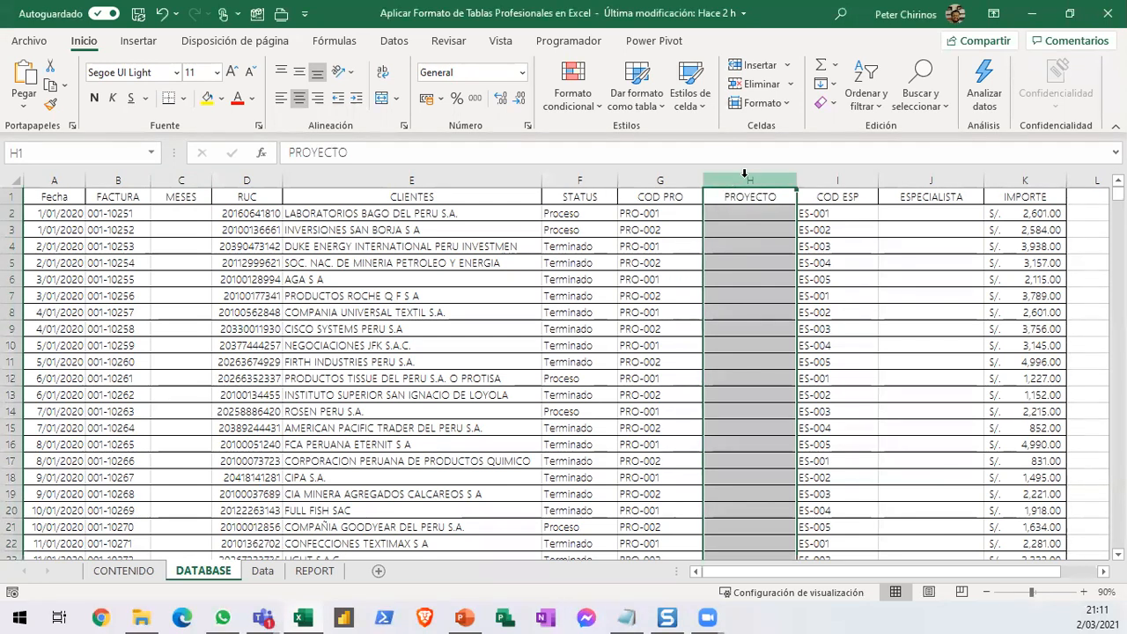
pyautogui.click(673, 215)
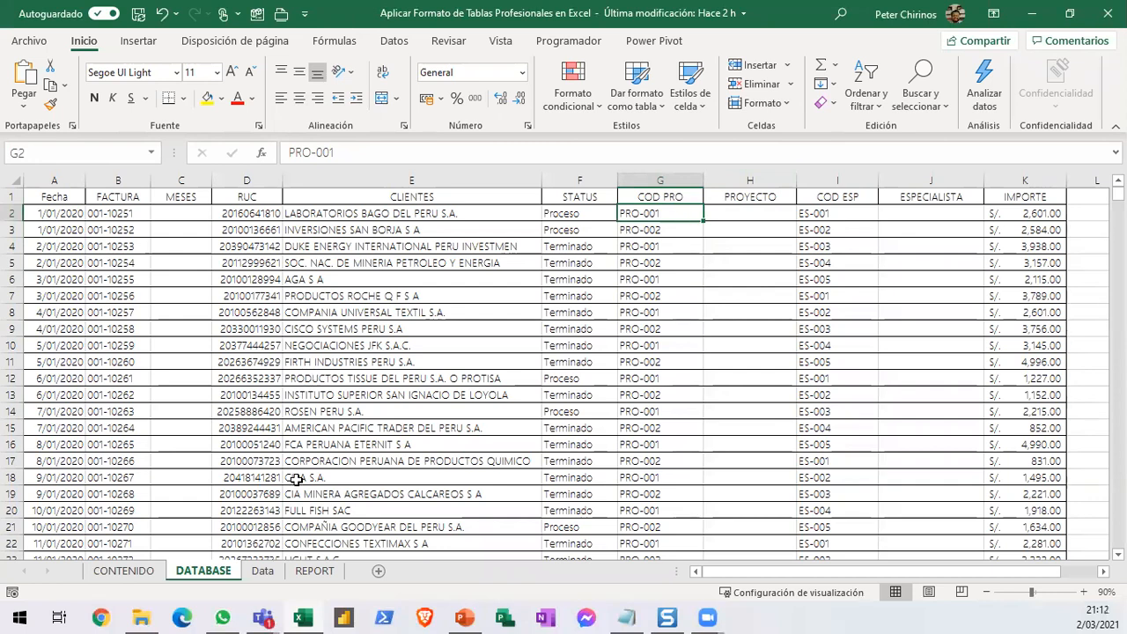
pyautogui.click(264, 572)
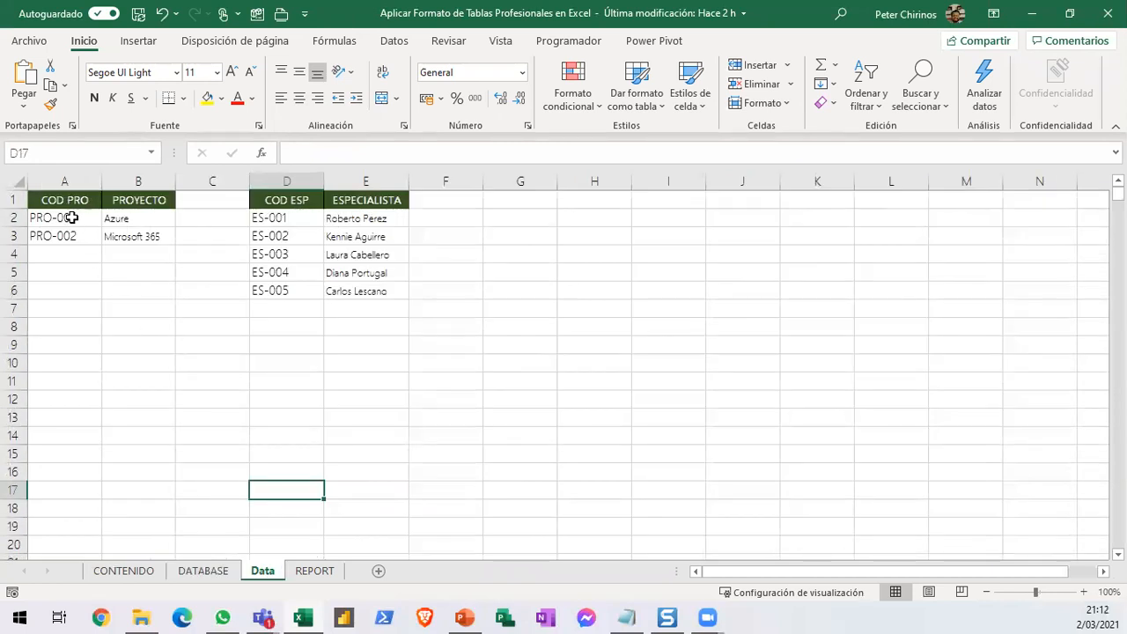
pyautogui.click(215, 569)
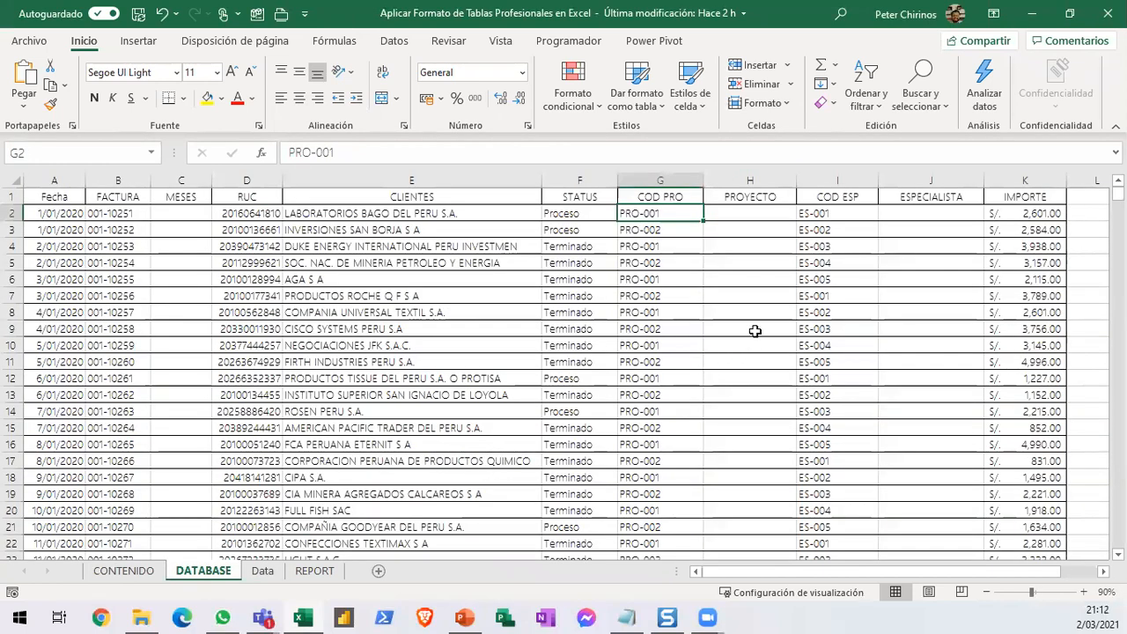
pyautogui.click(755, 178)
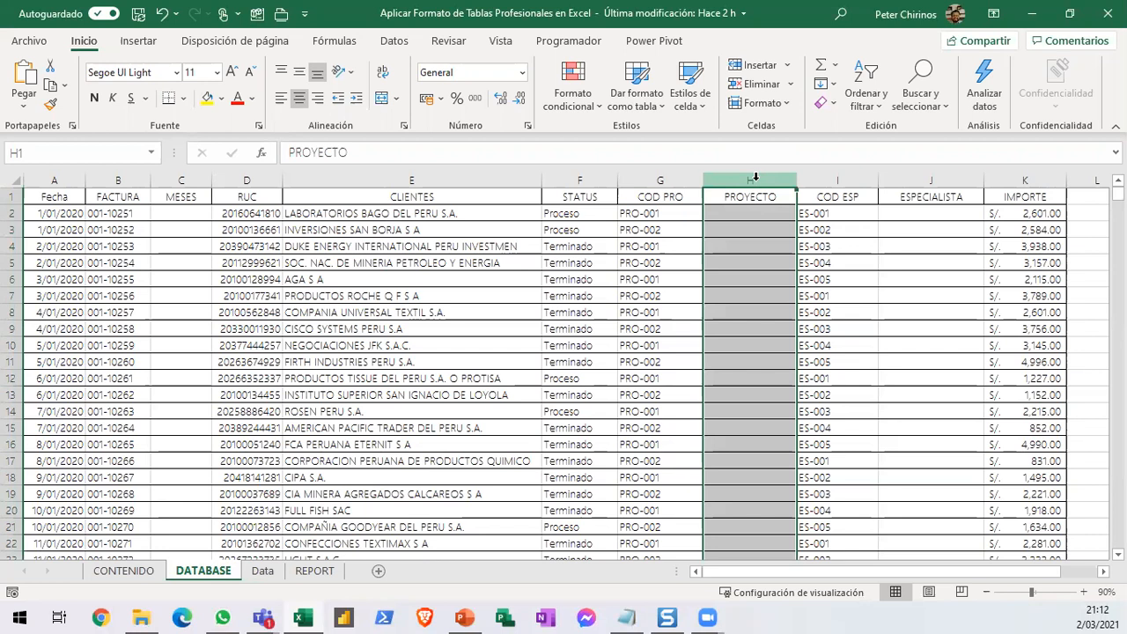
pyautogui.click(263, 571)
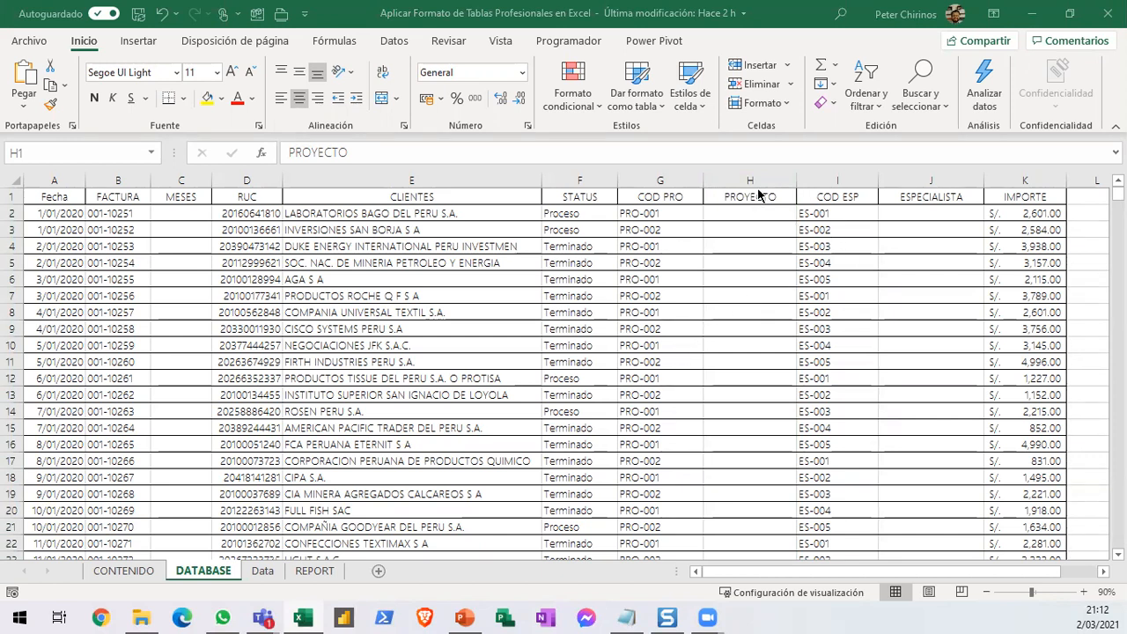
# Review the MESES, PROYECTO, ESPECIALISTA and IMPORTE columns and the adjacent columns L and M on the DATABASE sheet.
pyautogui.click(178, 180)
pyautogui.click(177, 179)
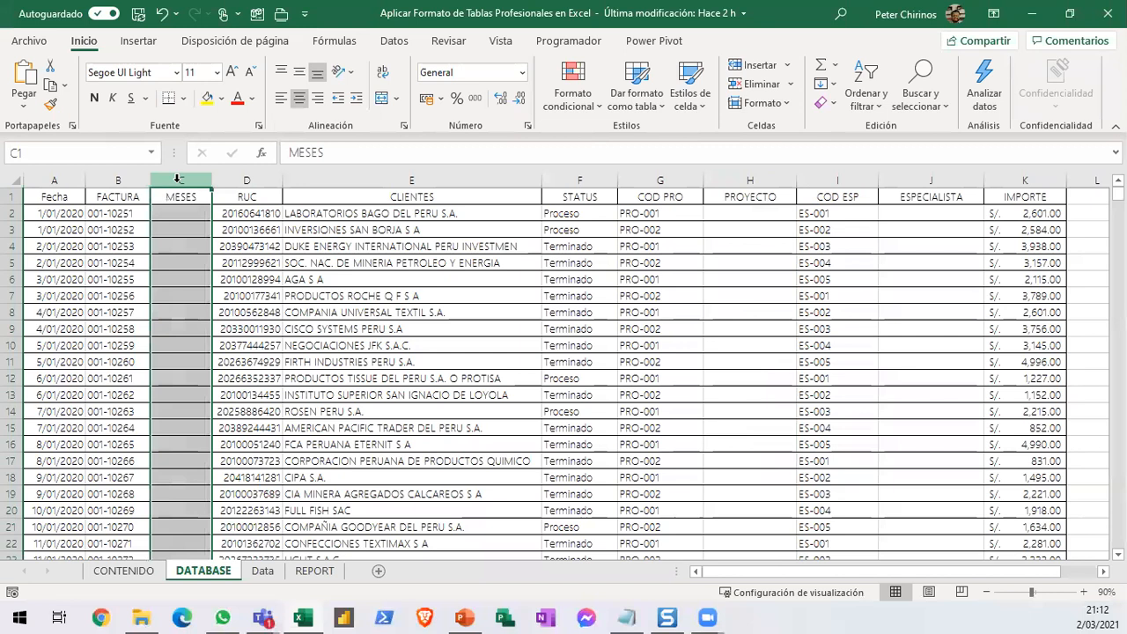
pyautogui.click(764, 178)
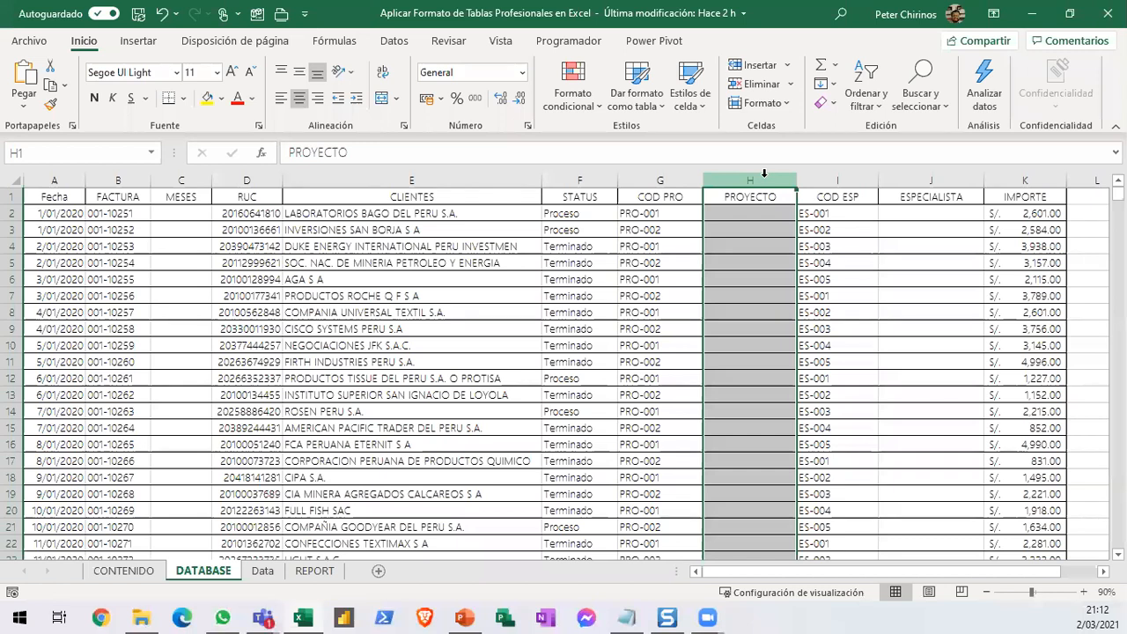
pyautogui.click(921, 176)
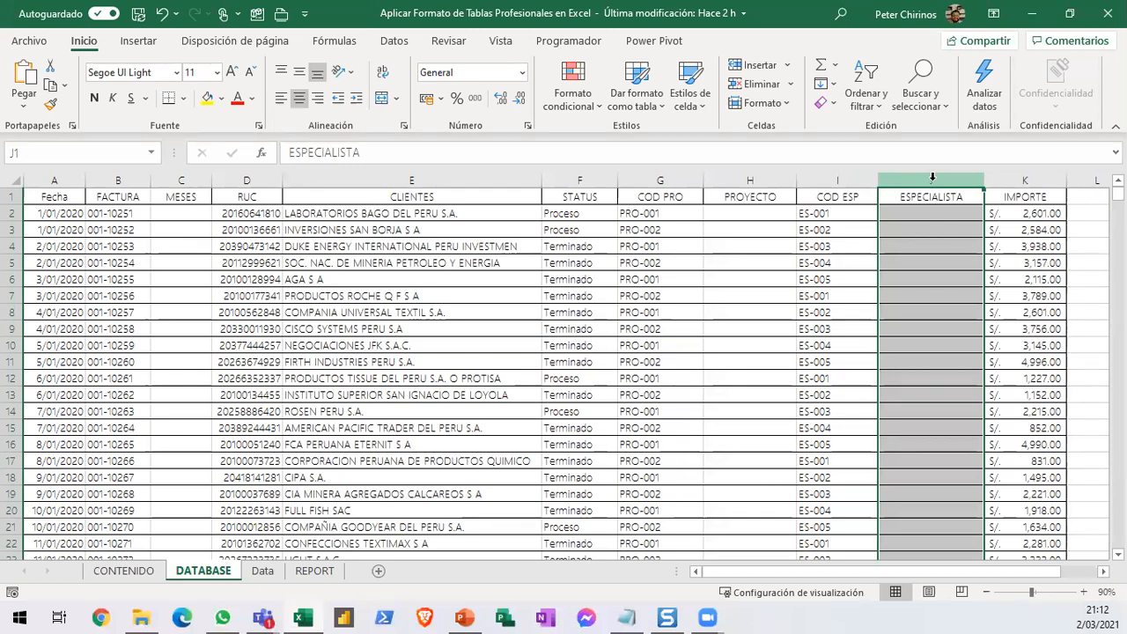
pyautogui.click(1103, 572)
pyautogui.click(1103, 572)
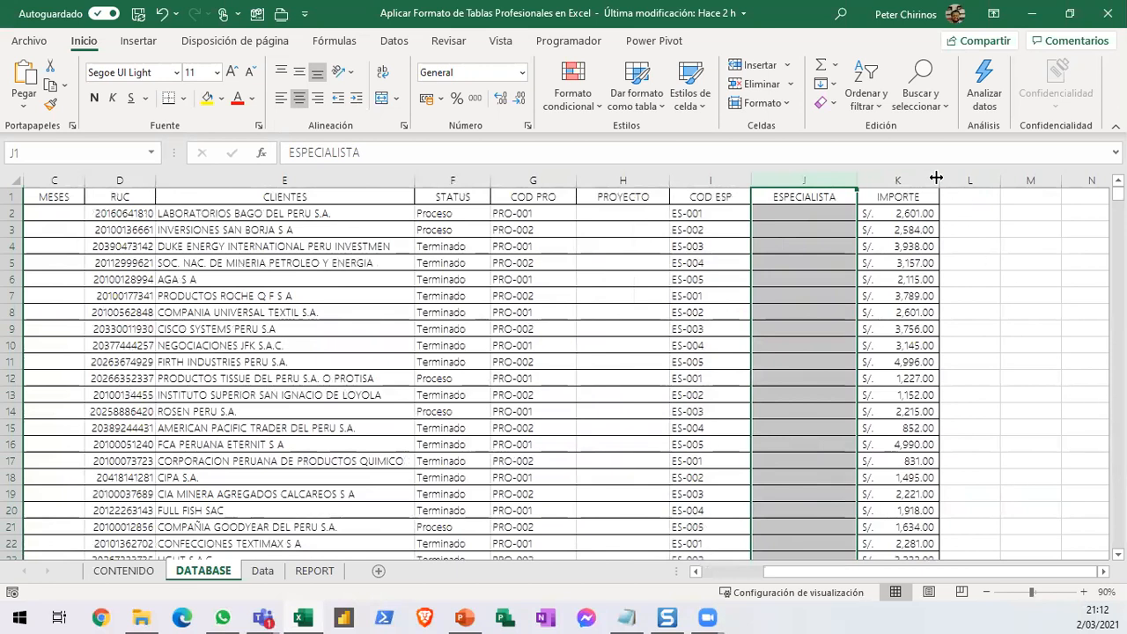
pyautogui.click(969, 181)
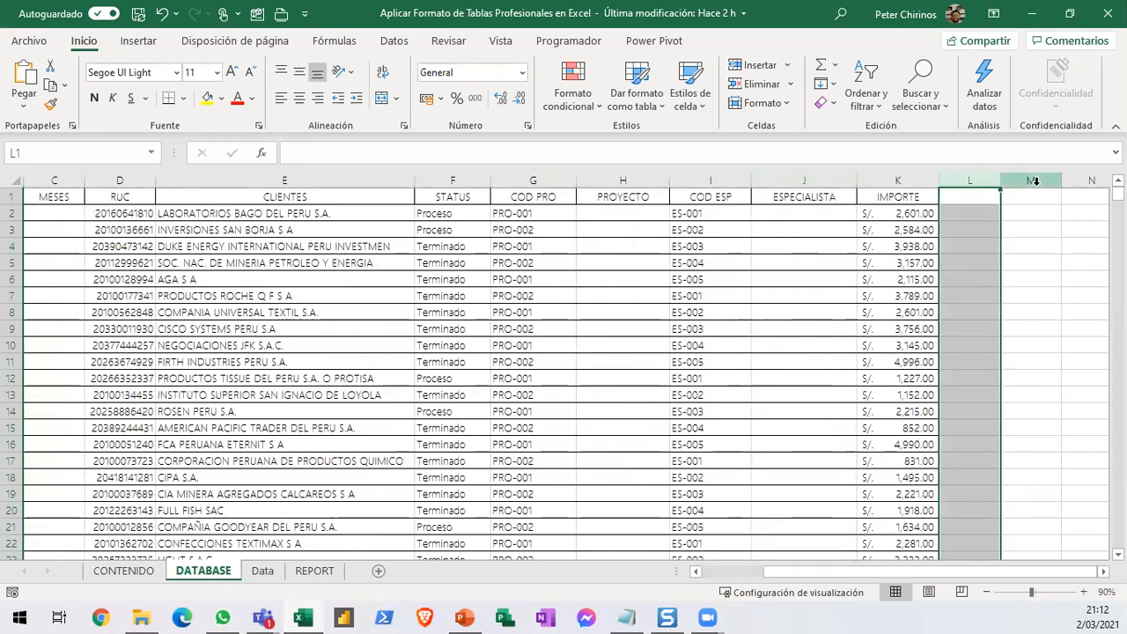
pyautogui.click(1032, 180)
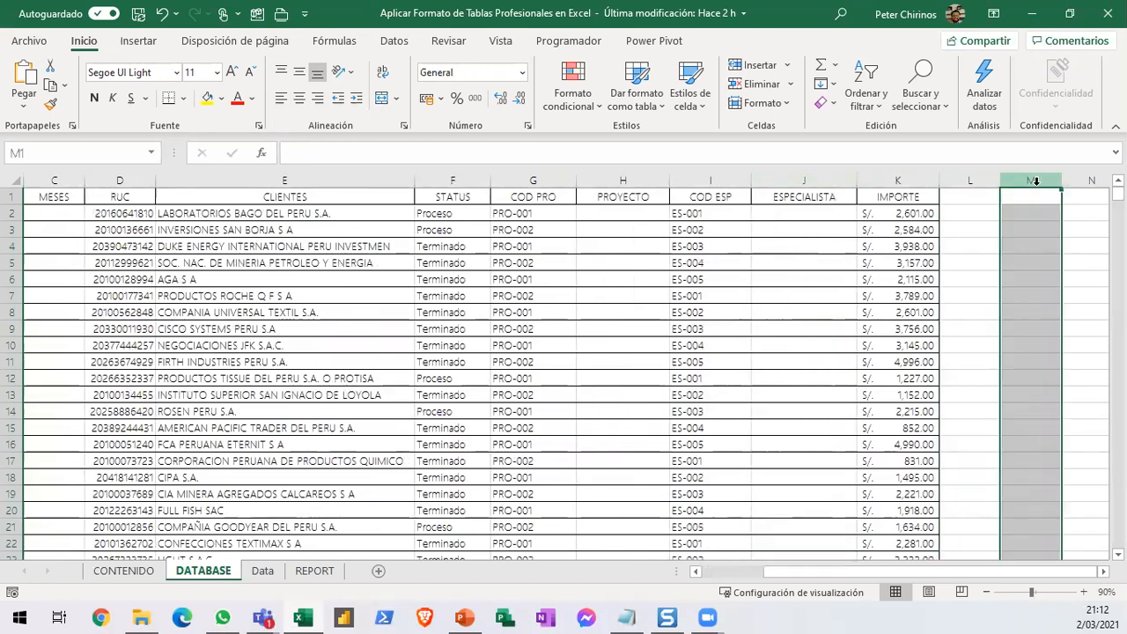
pyautogui.click(909, 180)
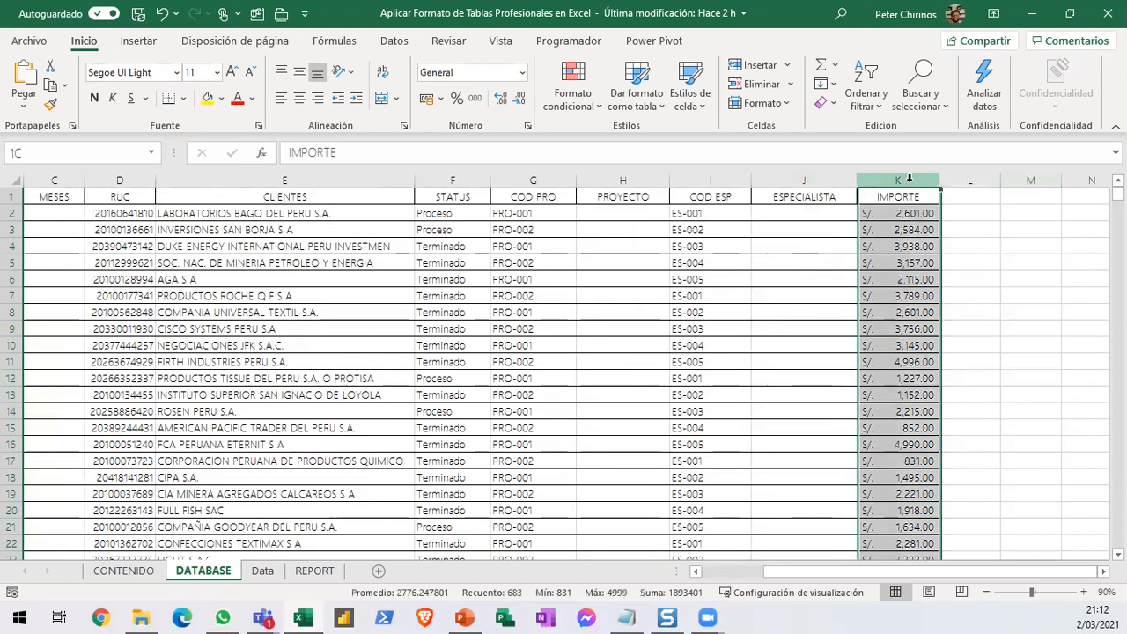
pyautogui.click(962, 181)
pyautogui.click(1028, 180)
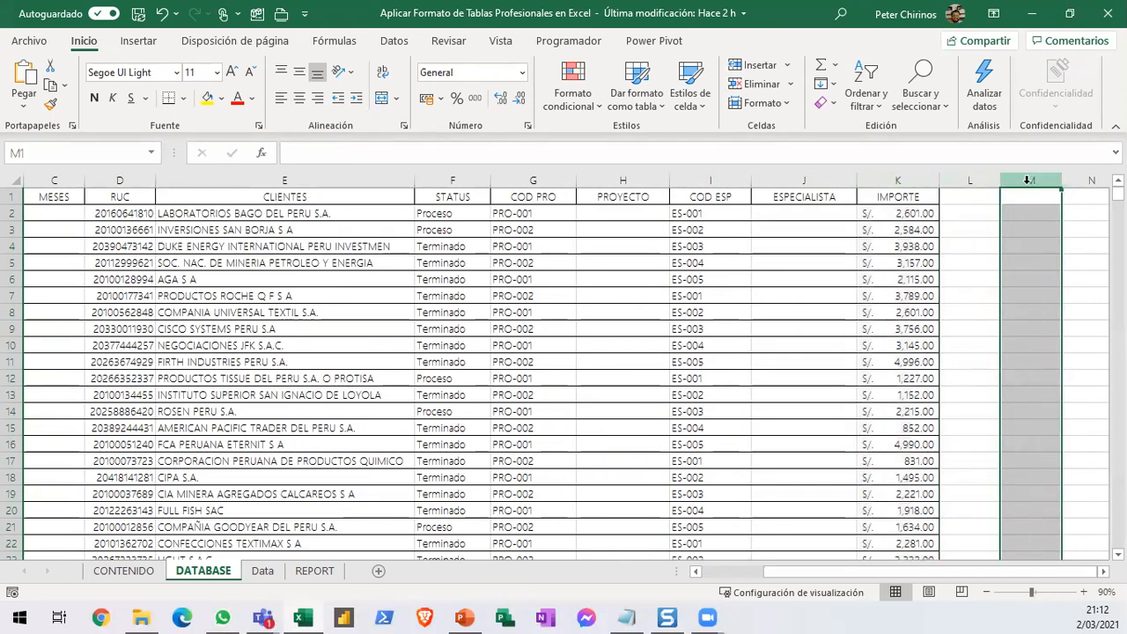
pyautogui.click(912, 179)
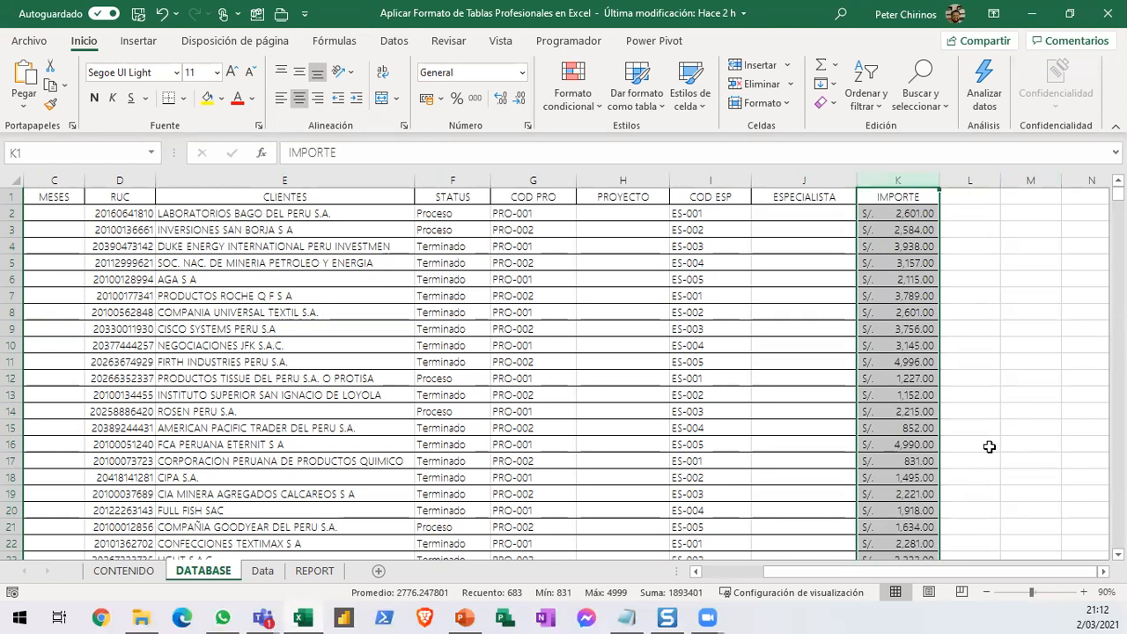
pyautogui.moveTo(913, 567); pyautogui.dragTo(757, 552)
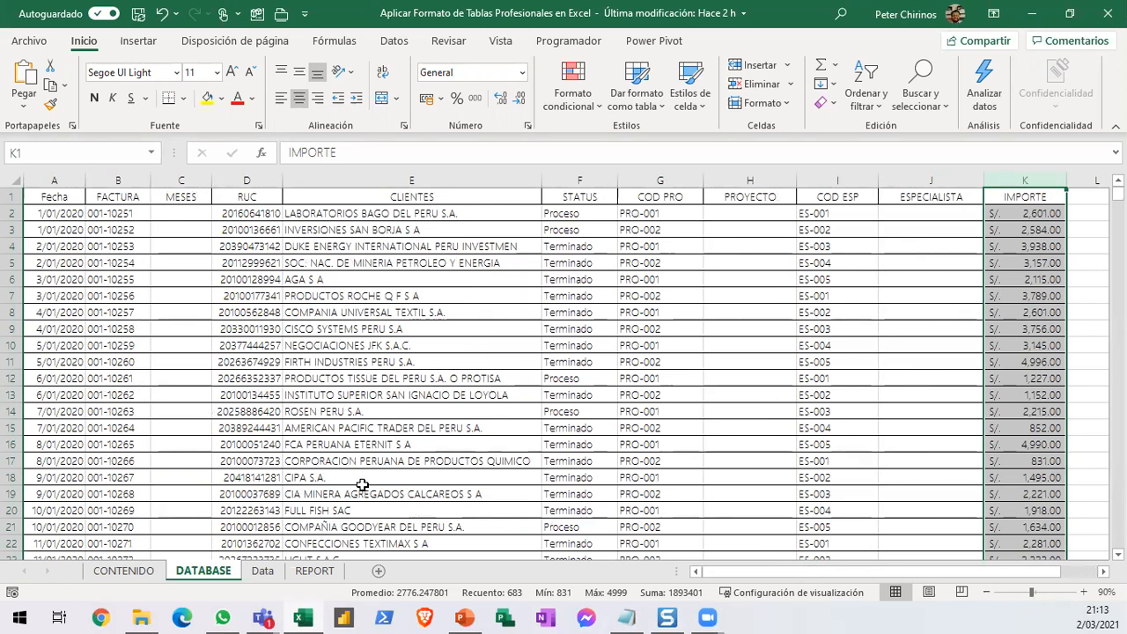
pyautogui.click(447, 329)
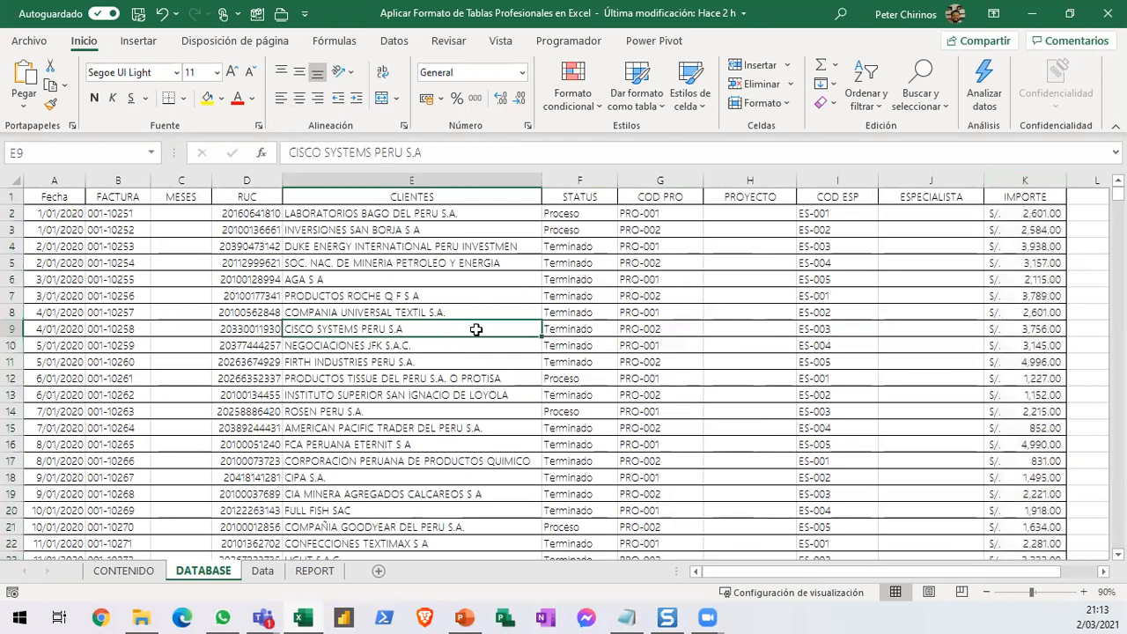
pyautogui.click(653, 42)
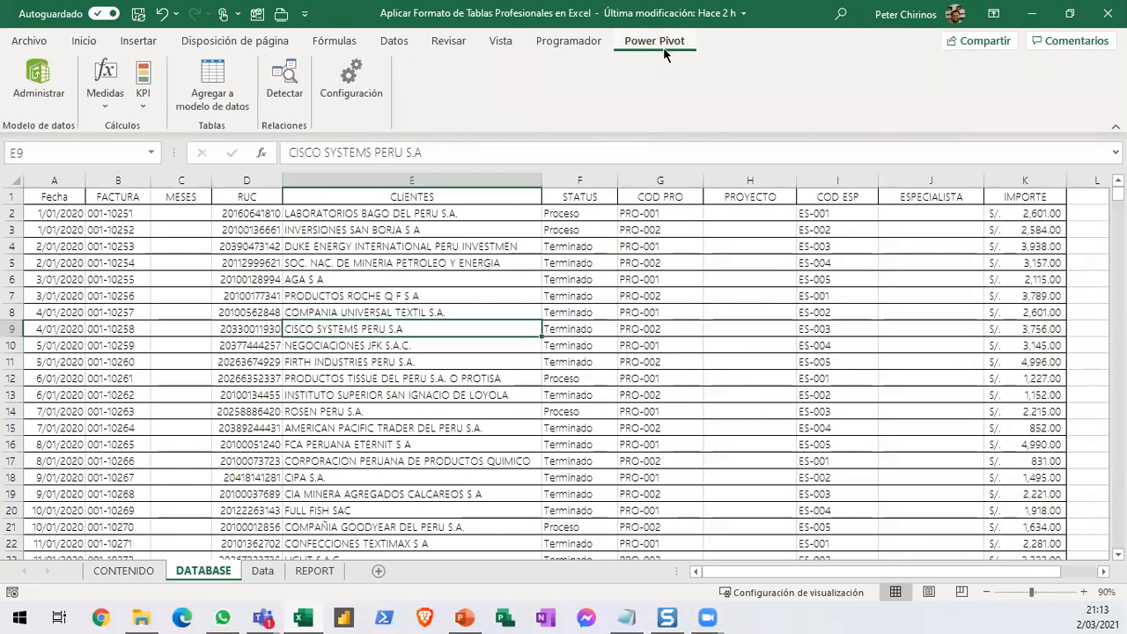
pyautogui.click(418, 294)
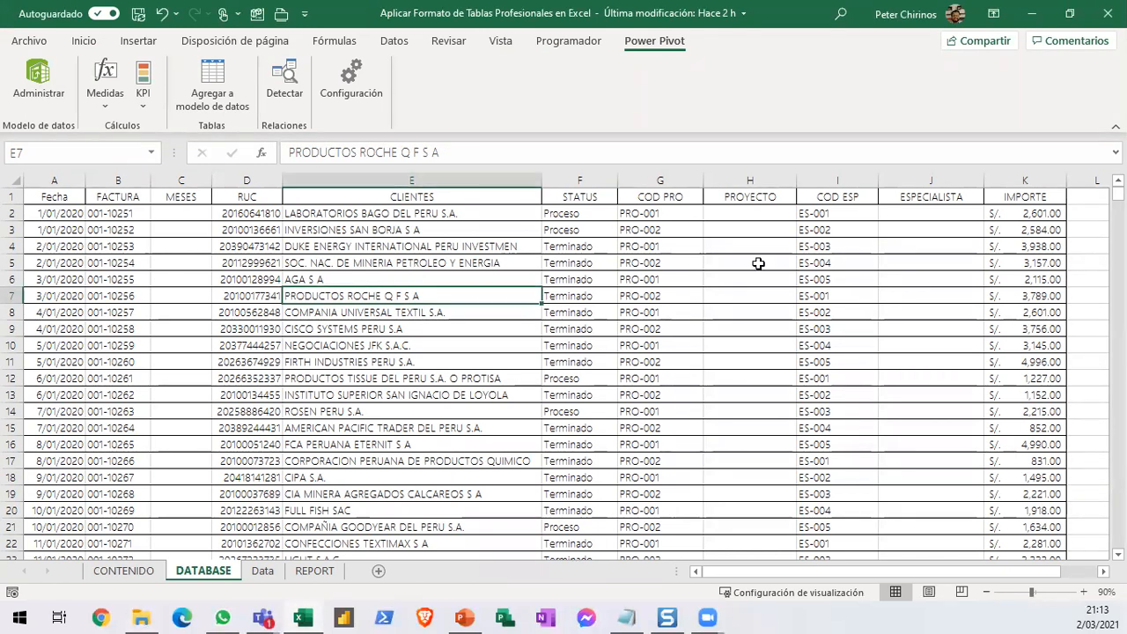
pyautogui.click(298, 431)
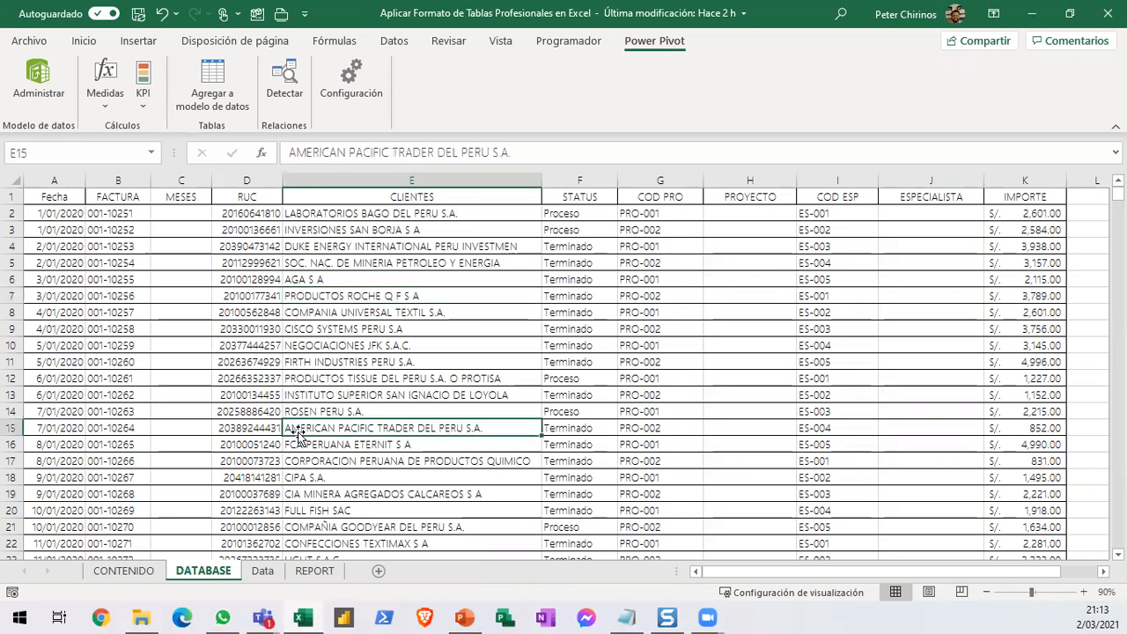
pyautogui.click(134, 42)
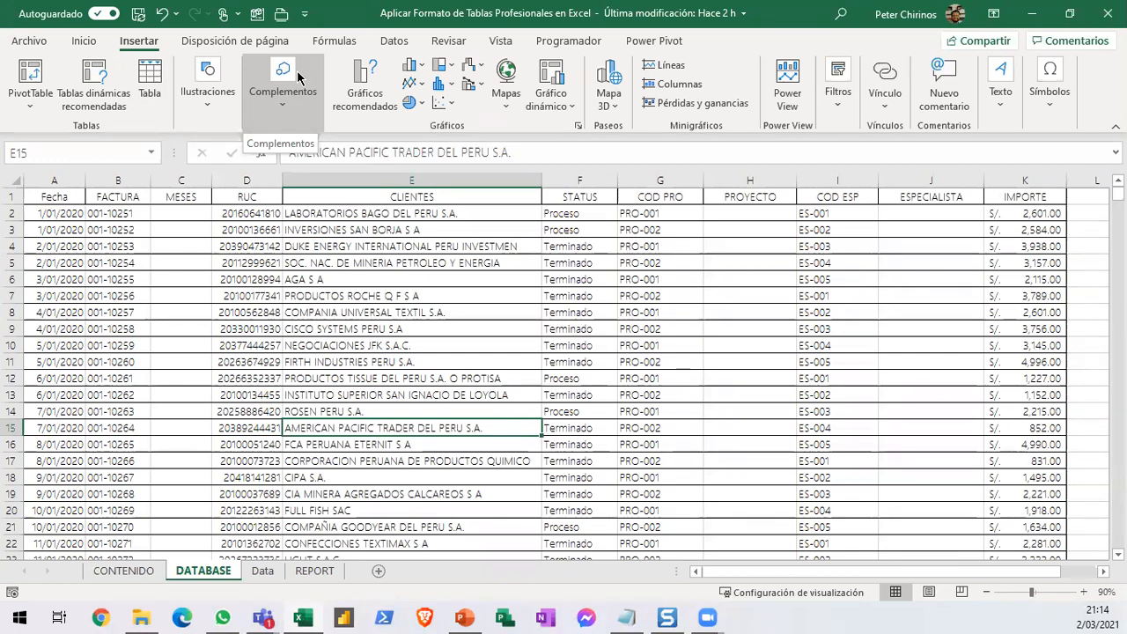
pyautogui.click(263, 273)
pyautogui.click(365, 280)
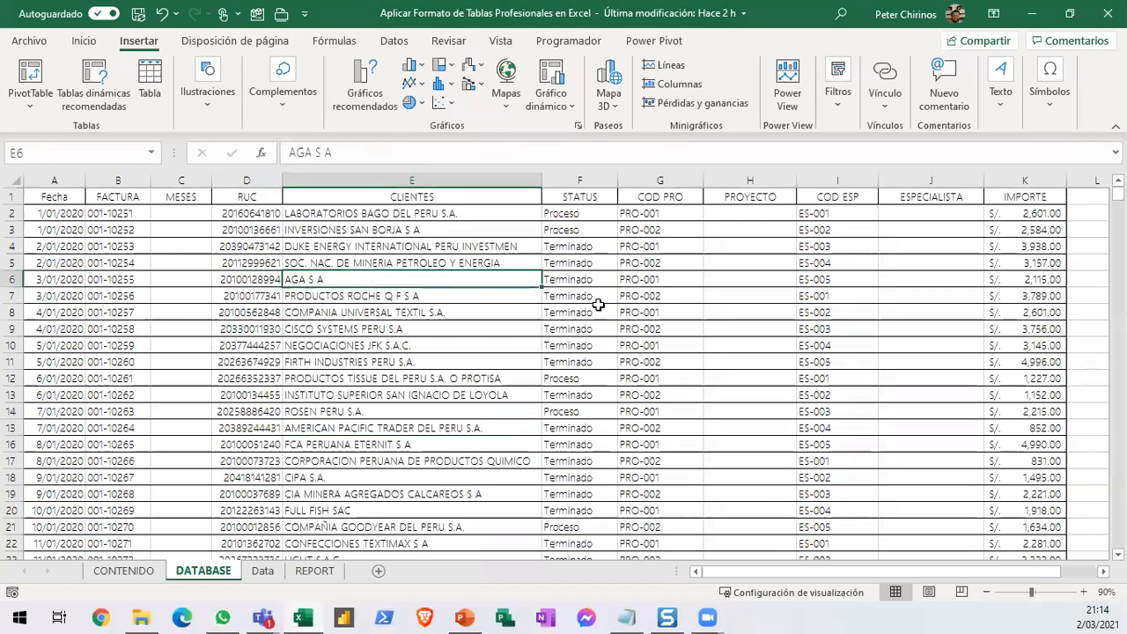
# Review the FACTURA, RUC, CLIENTES, STATUS, COD PRO and PROYECTO columns in the first rows of the DATABASE sheet.
pyautogui.click(596, 298)
pyautogui.click(105, 239)
pyautogui.click(246, 262)
pyautogui.click(432, 278)
pyautogui.click(564, 280)
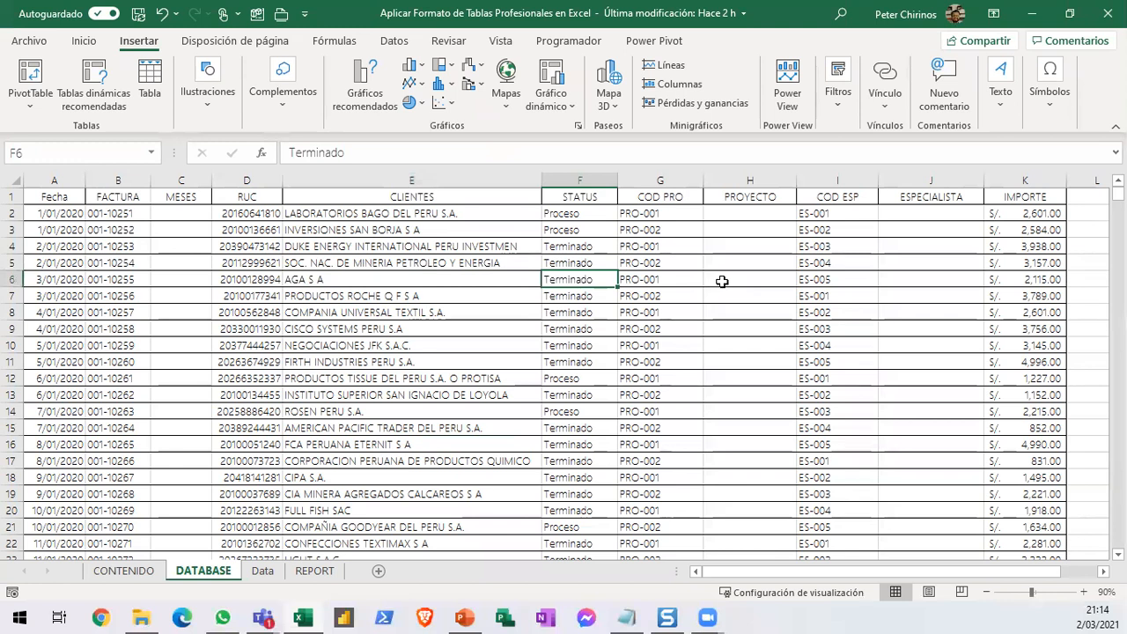
pyautogui.click(722, 281)
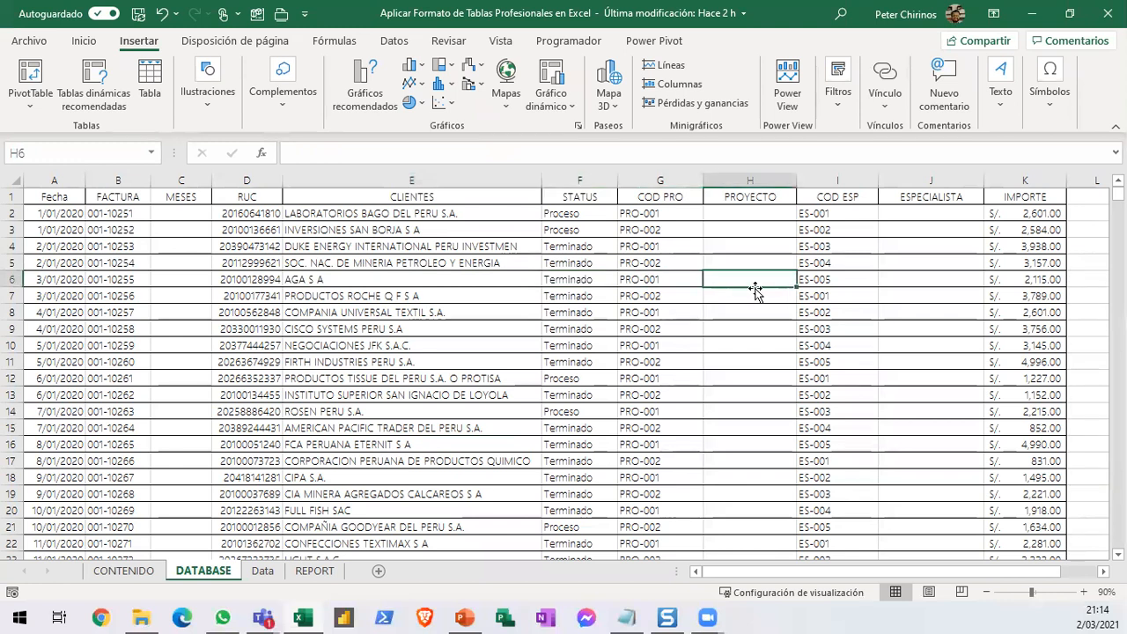
pyautogui.moveTo(606, 296); pyautogui.dragTo(703, 296)
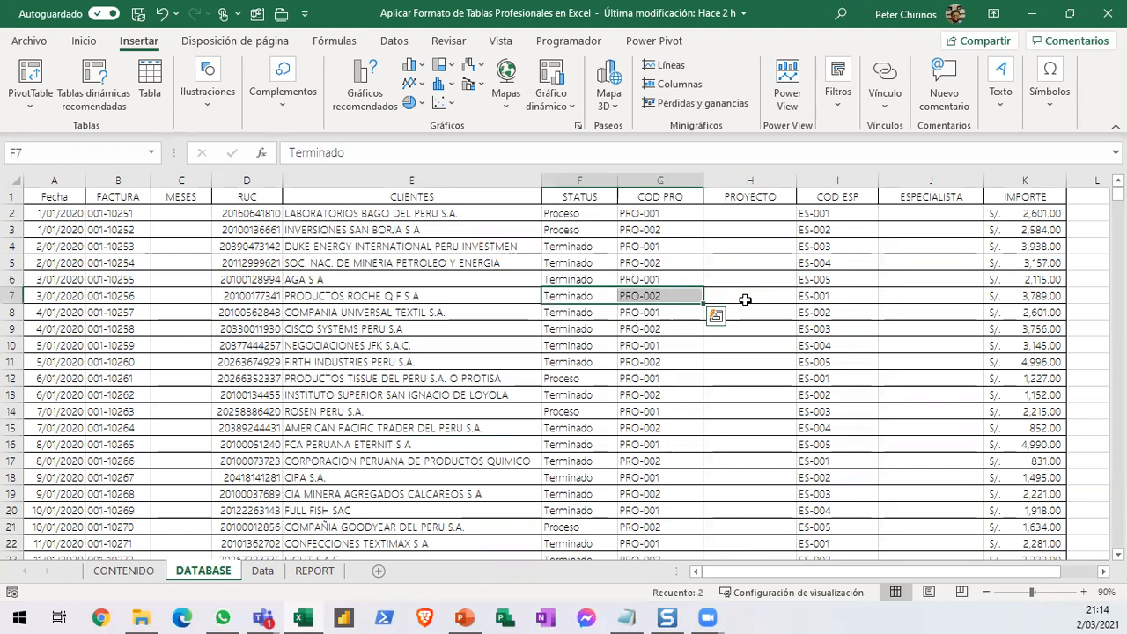
pyautogui.click(756, 282)
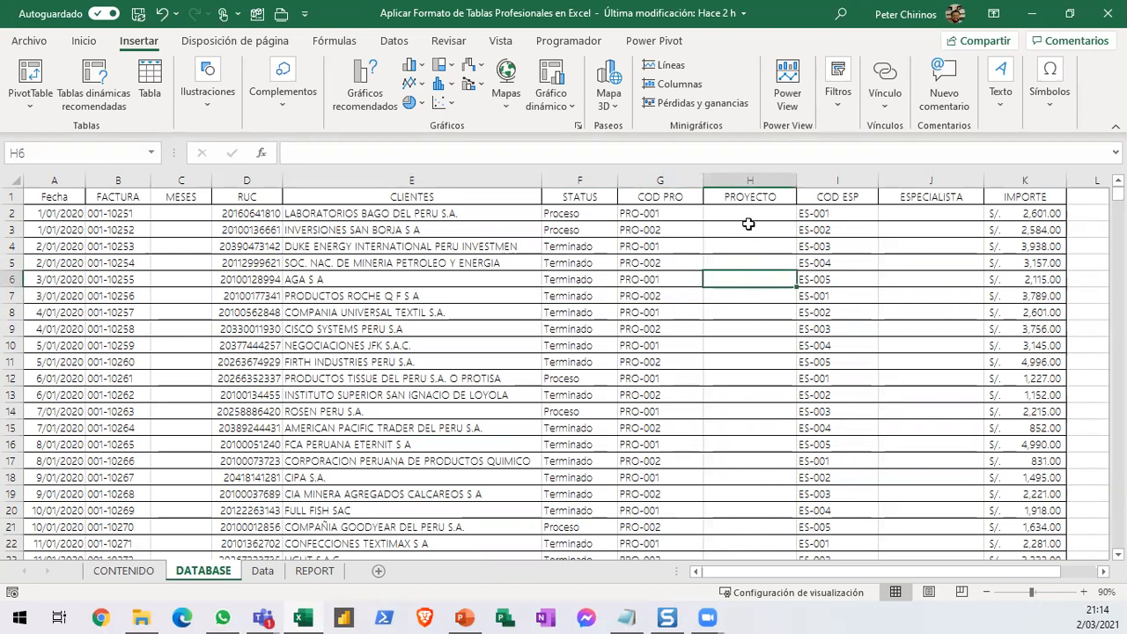
pyautogui.moveTo(748, 214); pyautogui.dragTo(749, 481)
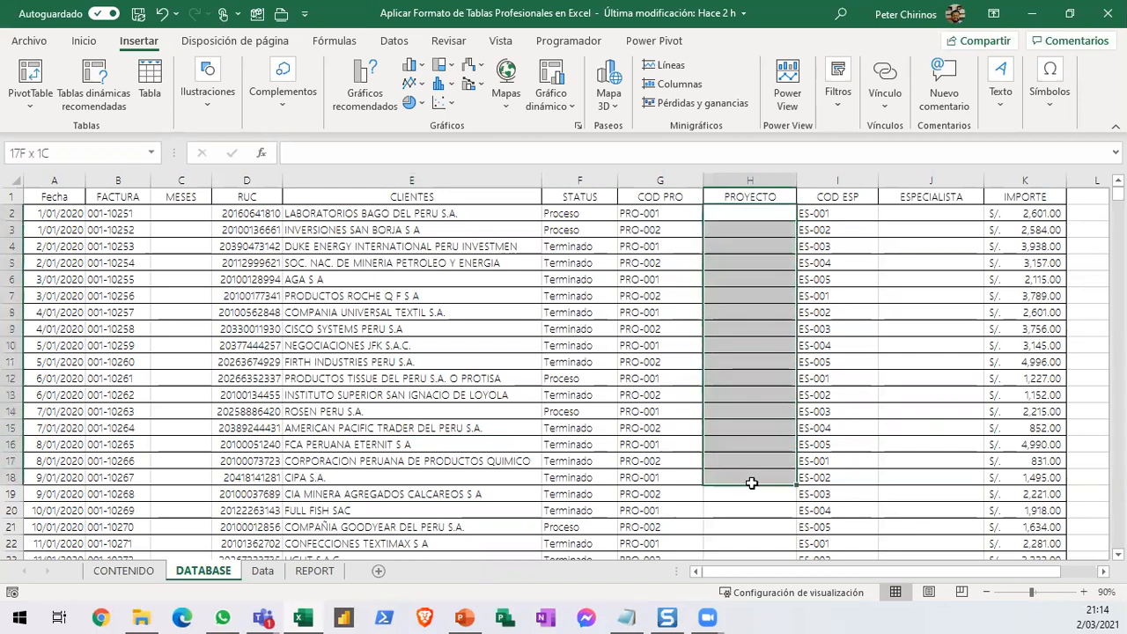
pyautogui.click(754, 214)
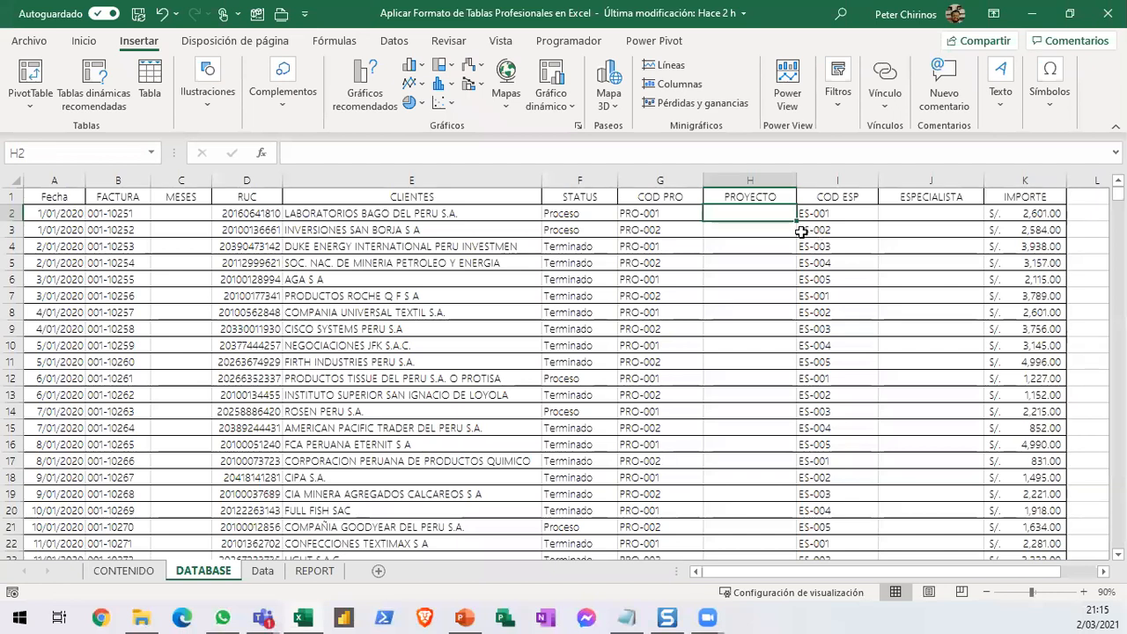
pyautogui.click(486, 275)
pyautogui.click(446, 341)
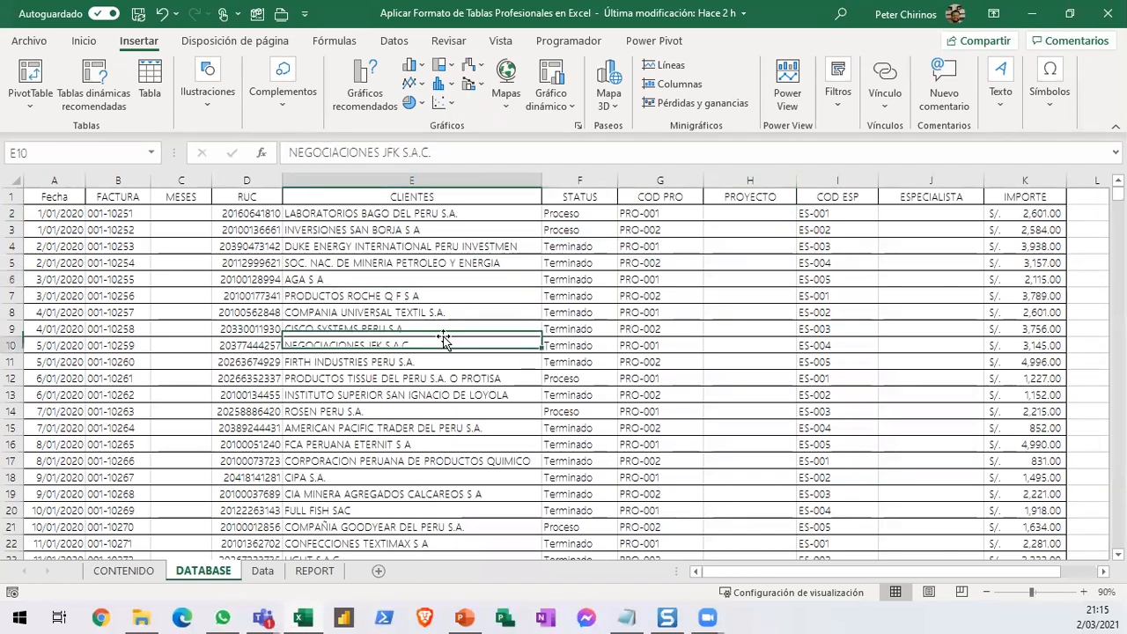
pyautogui.click(470, 272)
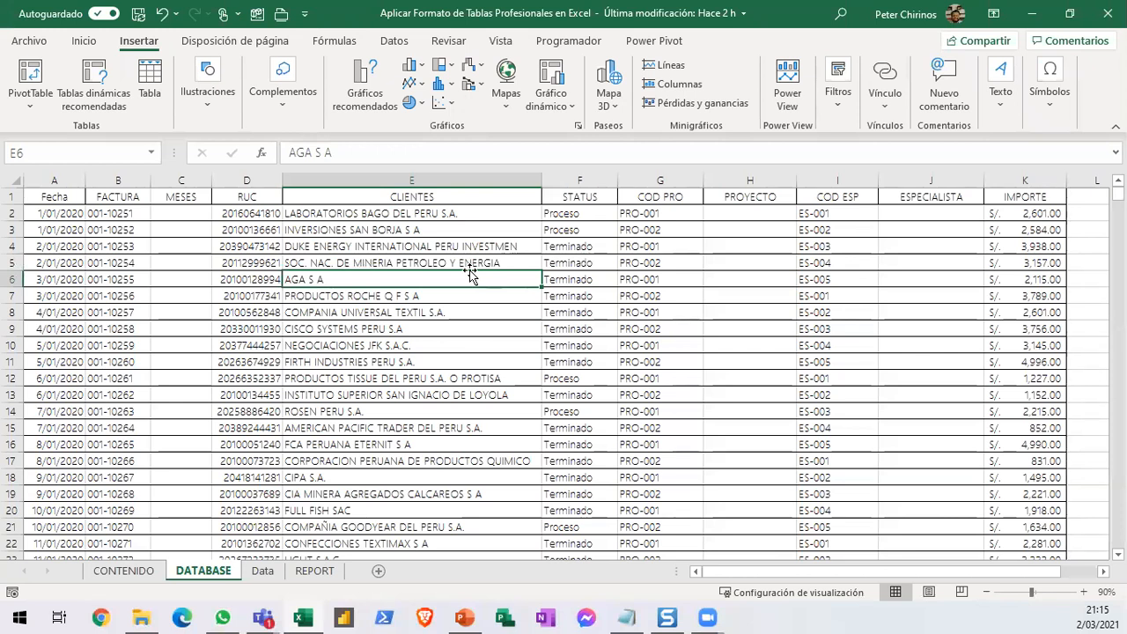
pyautogui.click(391, 378)
pyautogui.click(262, 344)
pyautogui.click(352, 429)
pyautogui.click(431, 346)
pyautogui.click(446, 429)
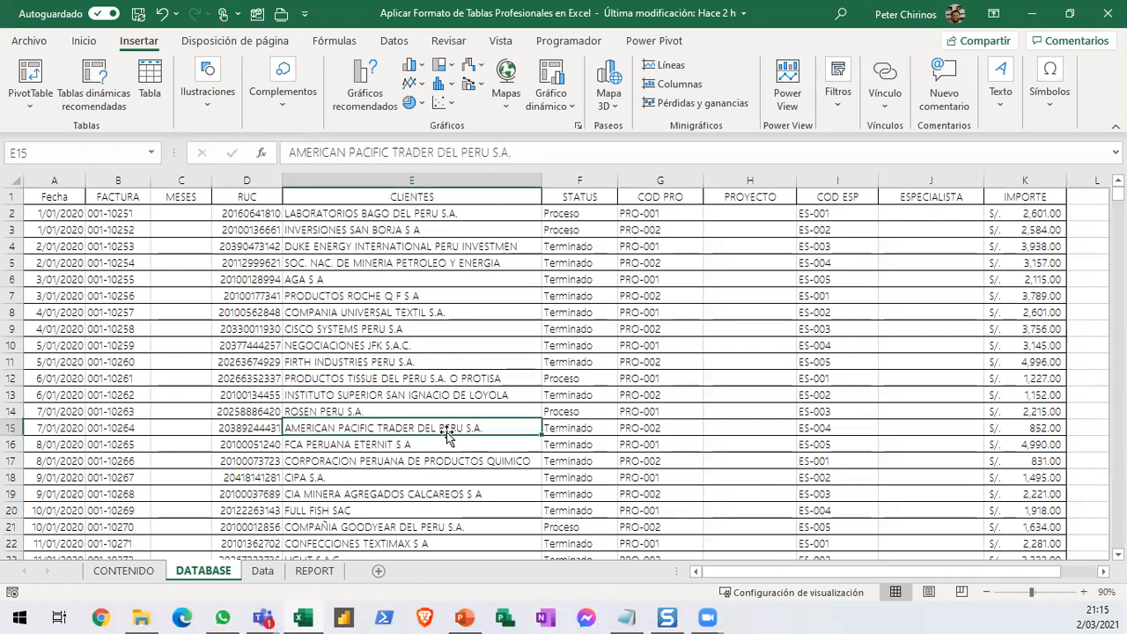
pyautogui.click(586, 382)
pyautogui.click(559, 314)
pyautogui.click(500, 314)
pyautogui.click(355, 424)
pyautogui.click(336, 390)
pyautogui.click(488, 314)
pyautogui.click(424, 393)
pyautogui.click(430, 375)
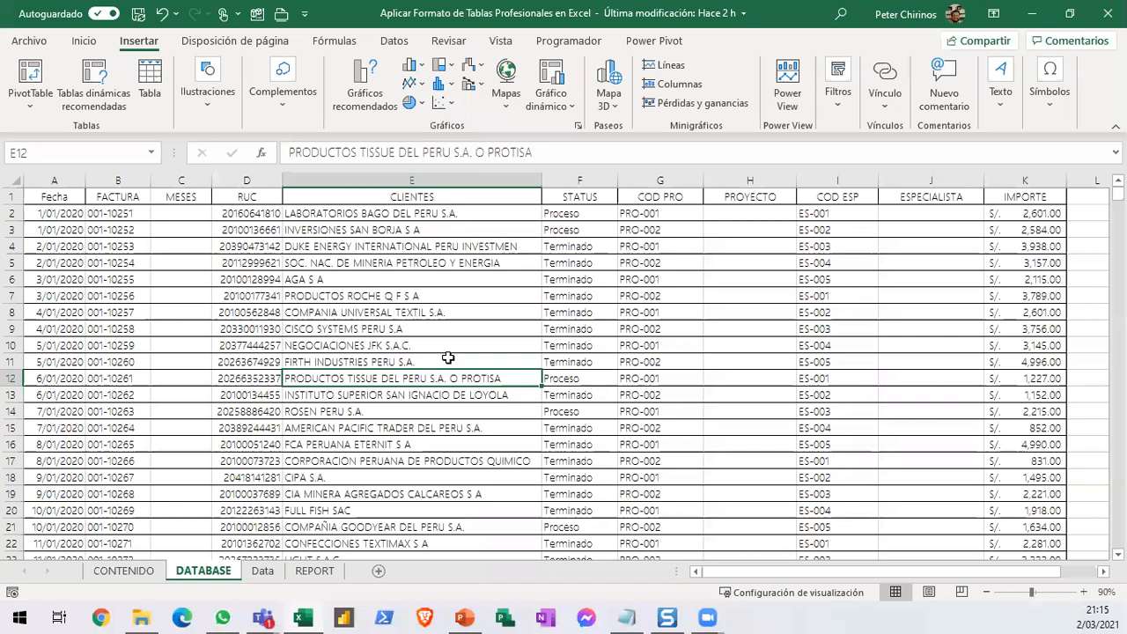
# Select a client cell inside the data, mark the Tabla command with a red rectangle and arrow, and clear the markings.
pyautogui.click(448, 358)
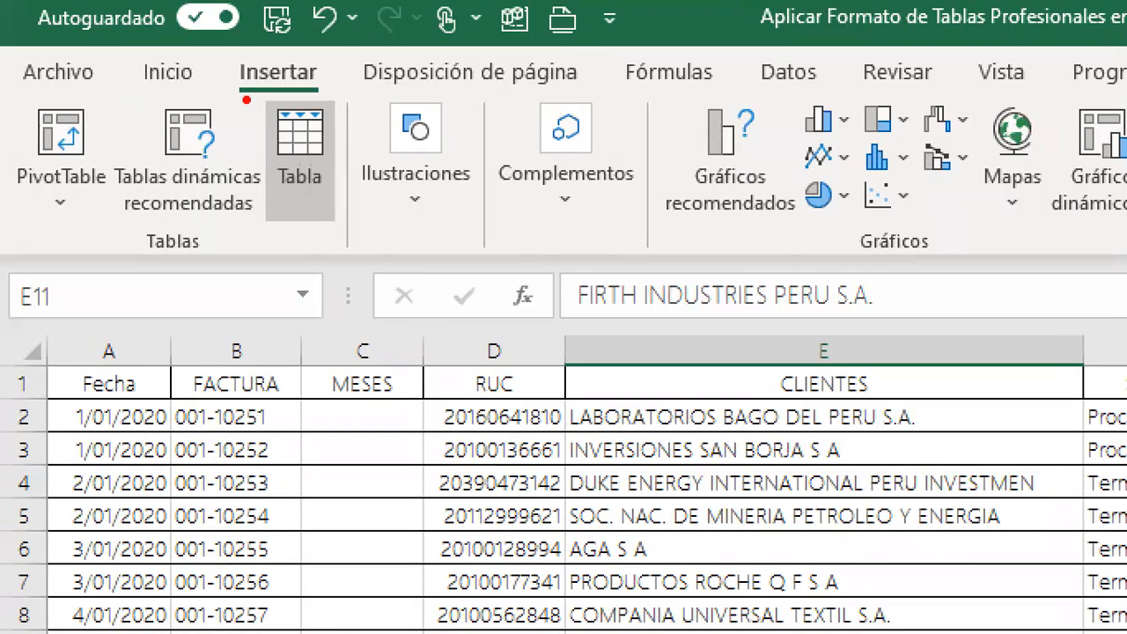
pyautogui.moveTo(252, 88)
pyautogui.mouseDown()
pyautogui.moveTo(312, 231)
pyautogui.moveTo(349, 272)
pyautogui.moveTo(351, 254)
pyautogui.moveTo(298, 609)
pyautogui.mouseUp()
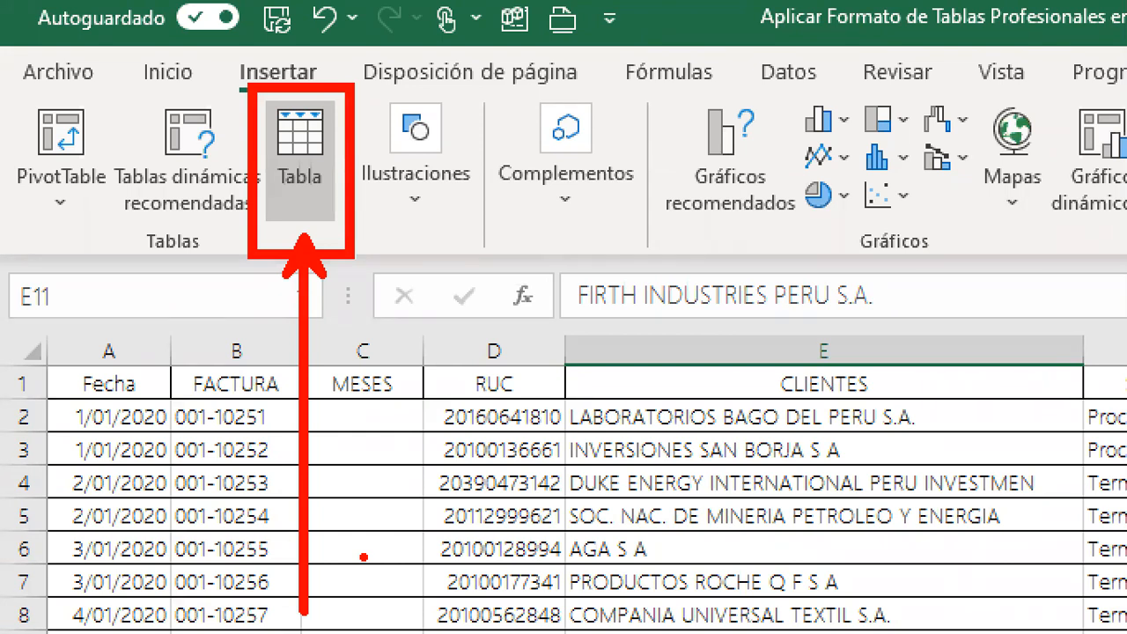
pyautogui.press('Escape')
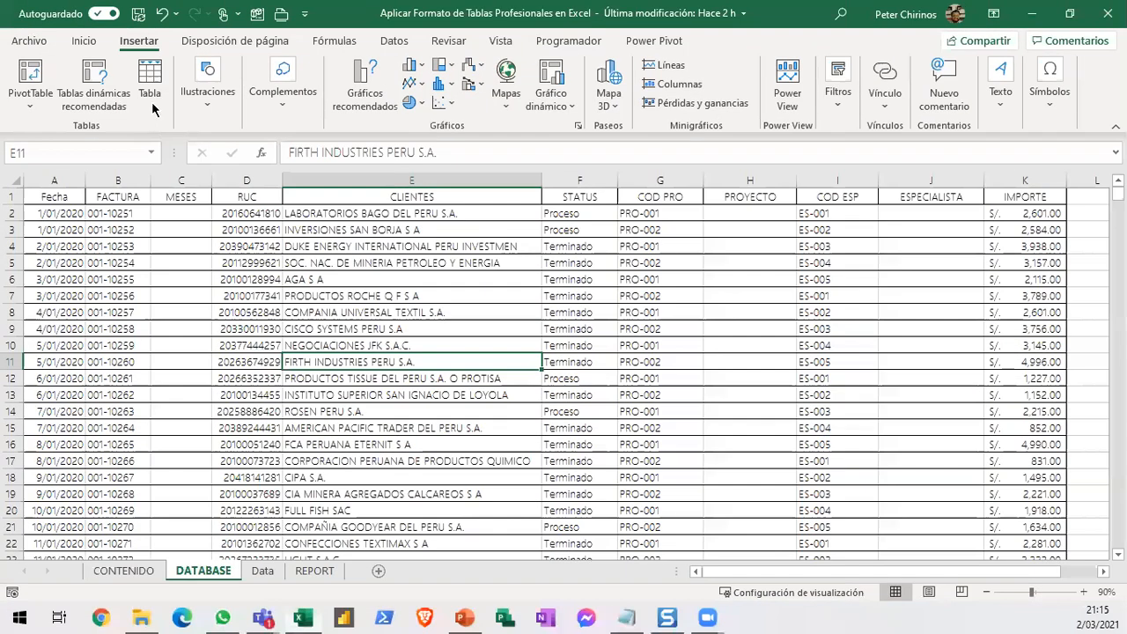
# Convert the DATABASE range A1:K683 into a table with headers and deselect the full range.
pyautogui.click(149, 82)
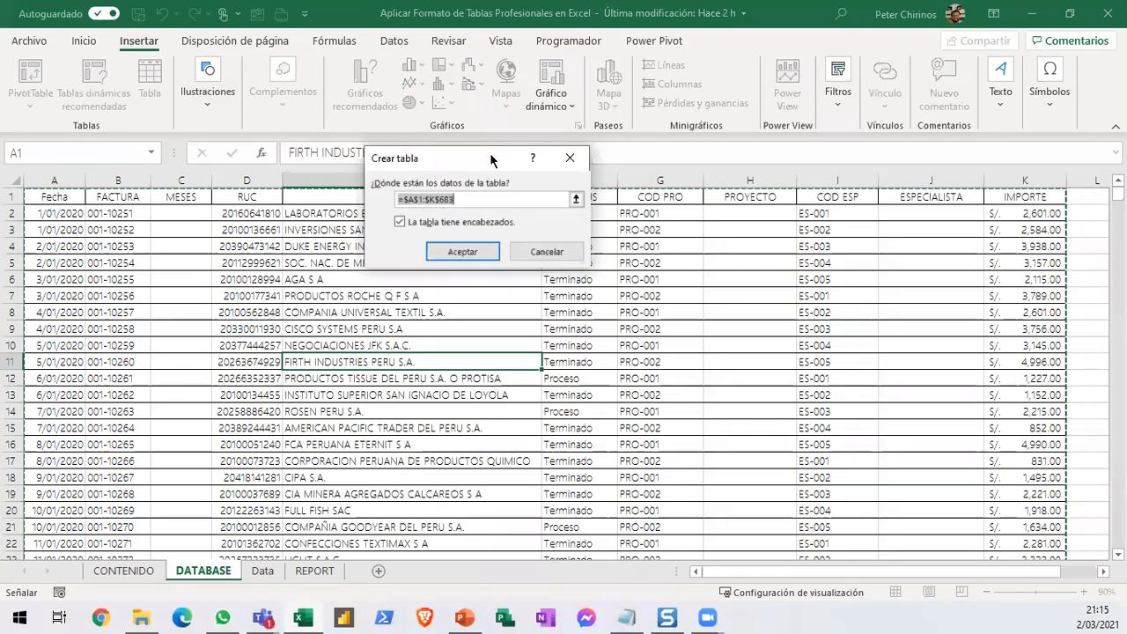
pyautogui.moveTo(490, 167); pyautogui.dragTo(492, 246)
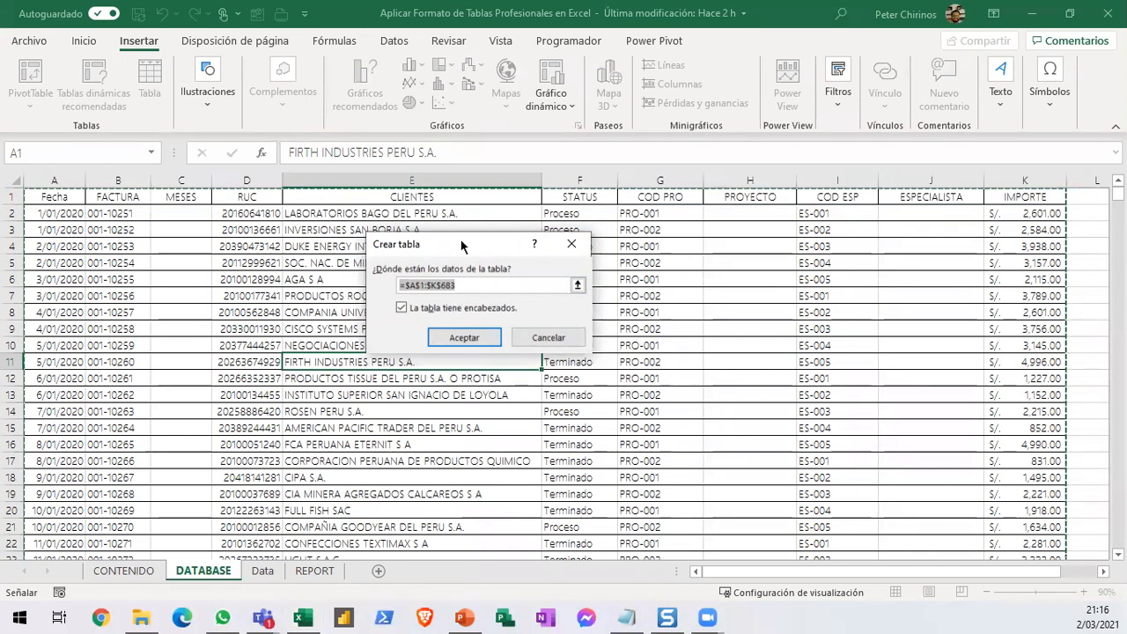
pyautogui.moveTo(460, 239); pyautogui.dragTo(487, 228)
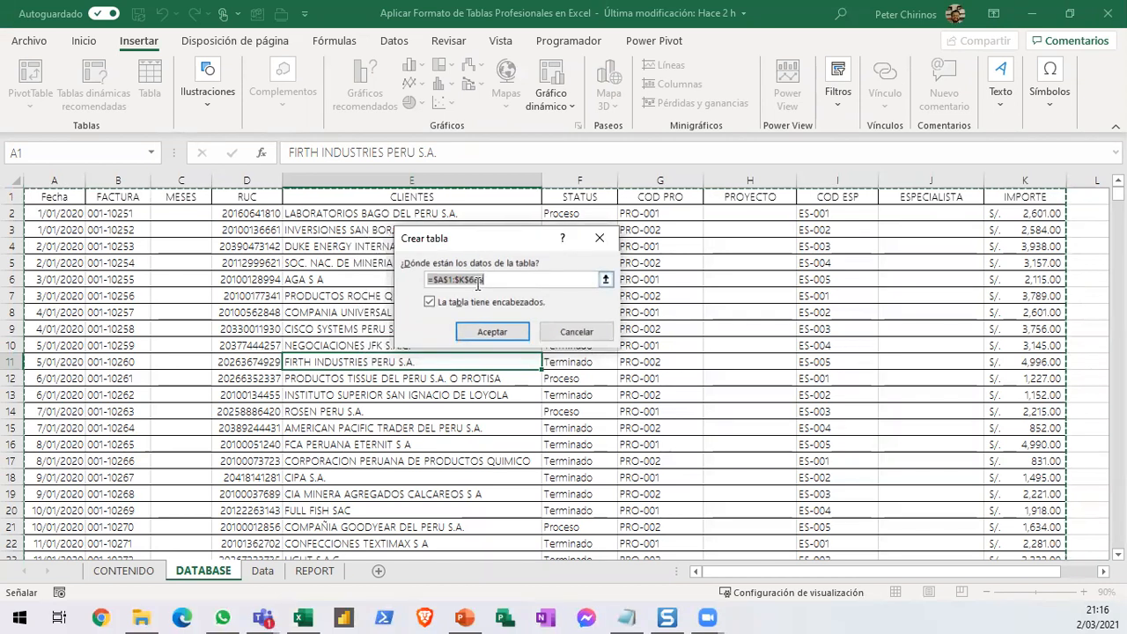
pyautogui.click(490, 332)
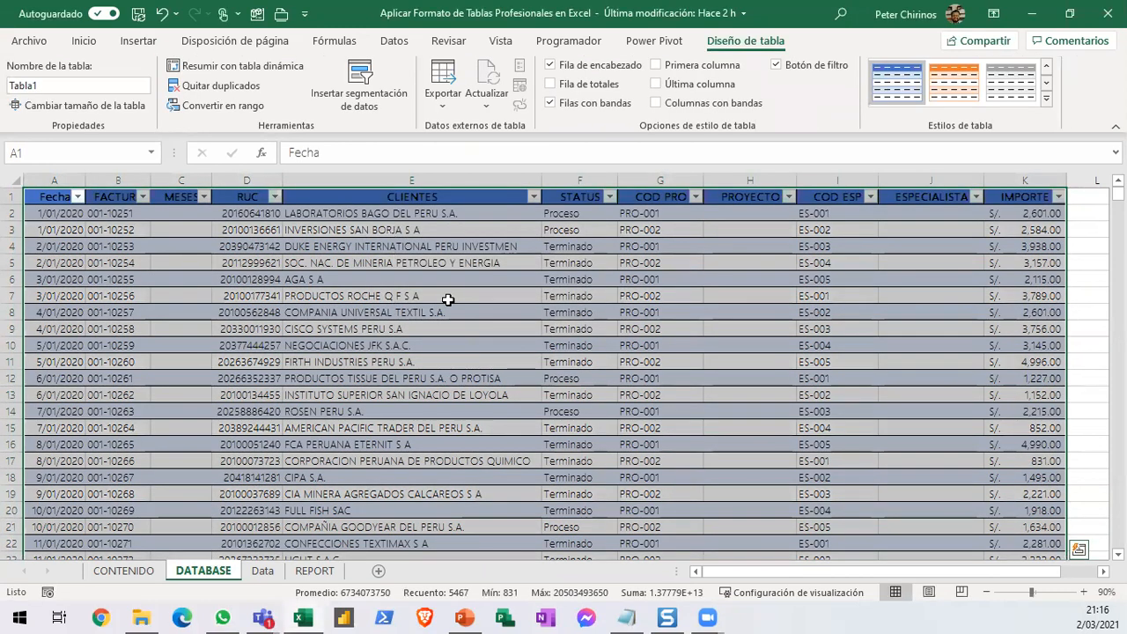
pyautogui.click(448, 300)
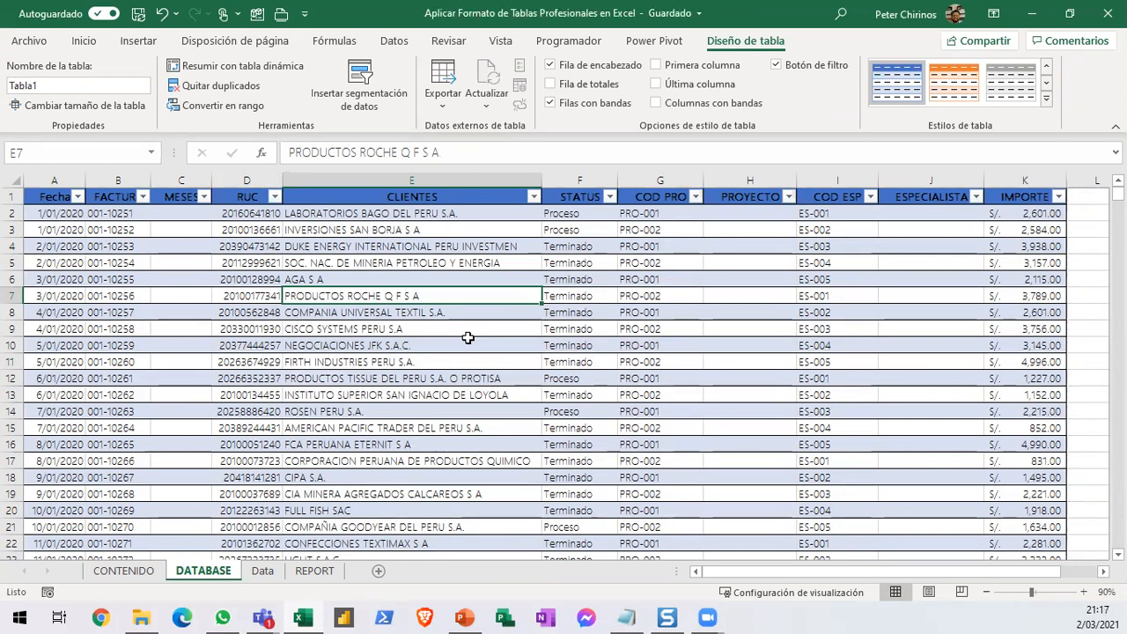
pyautogui.click(418, 349)
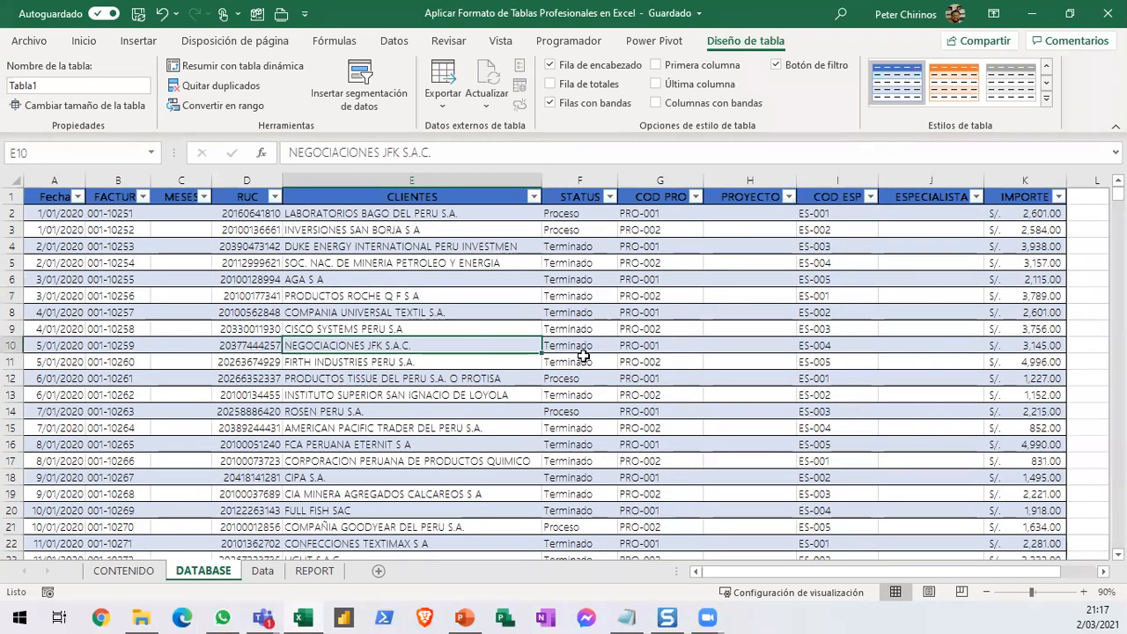
pyautogui.click(669, 361)
pyautogui.click(726, 301)
pyautogui.click(861, 312)
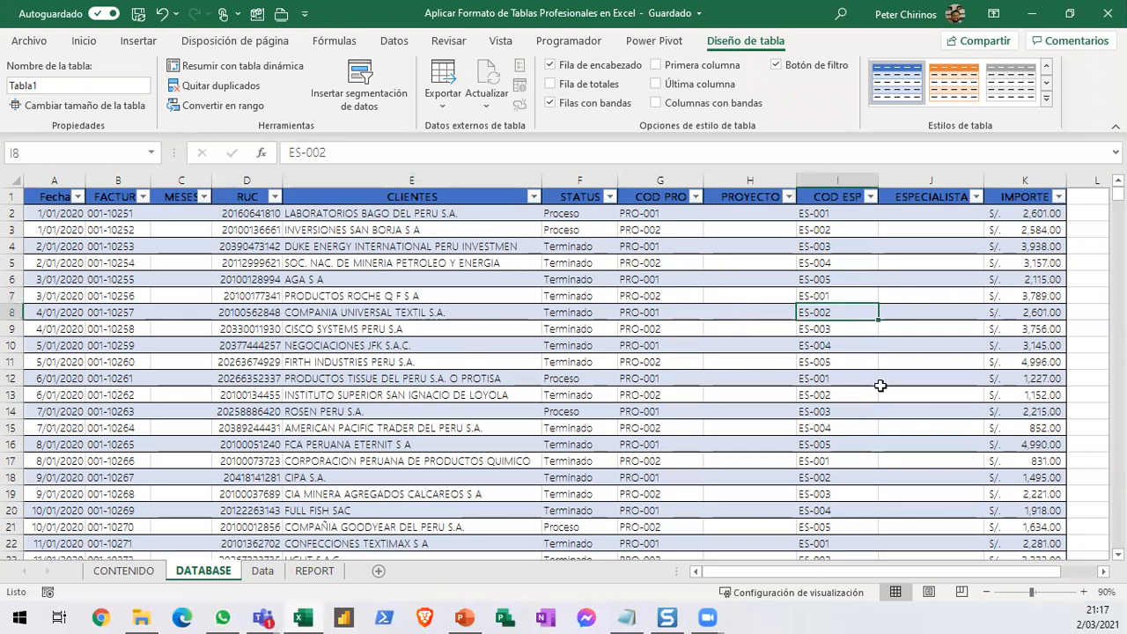
pyautogui.click(880, 383)
pyautogui.click(568, 381)
pyautogui.click(411, 314)
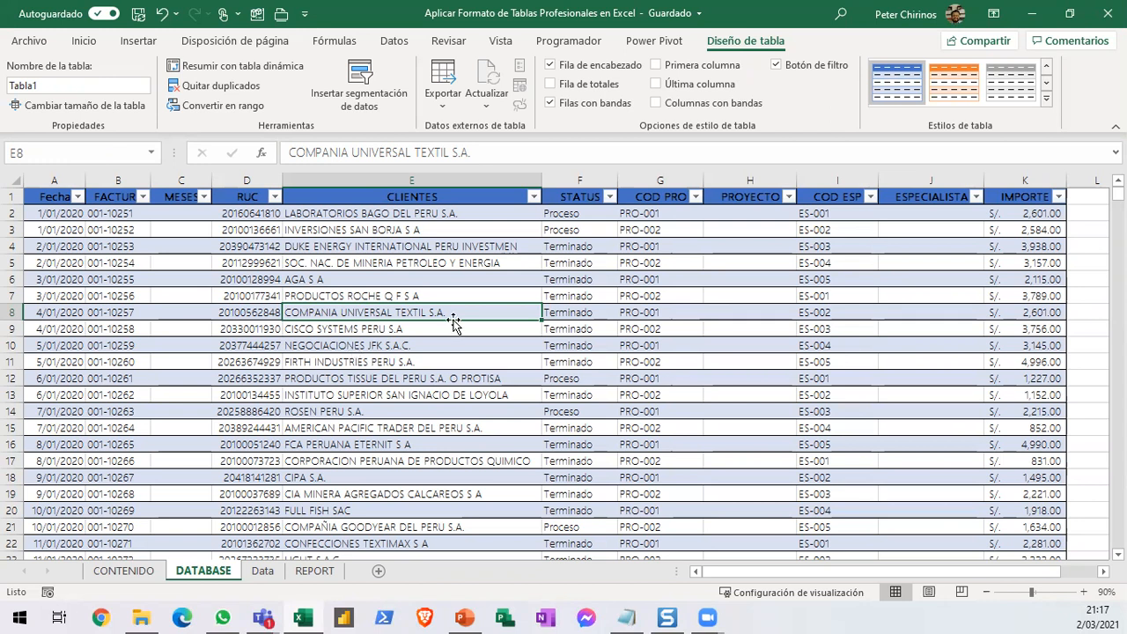
# Mark the Diseño de tabla heading with a red rectangle and an arrow pointing at it, and clear the markings.
pyautogui.click(374, 330)
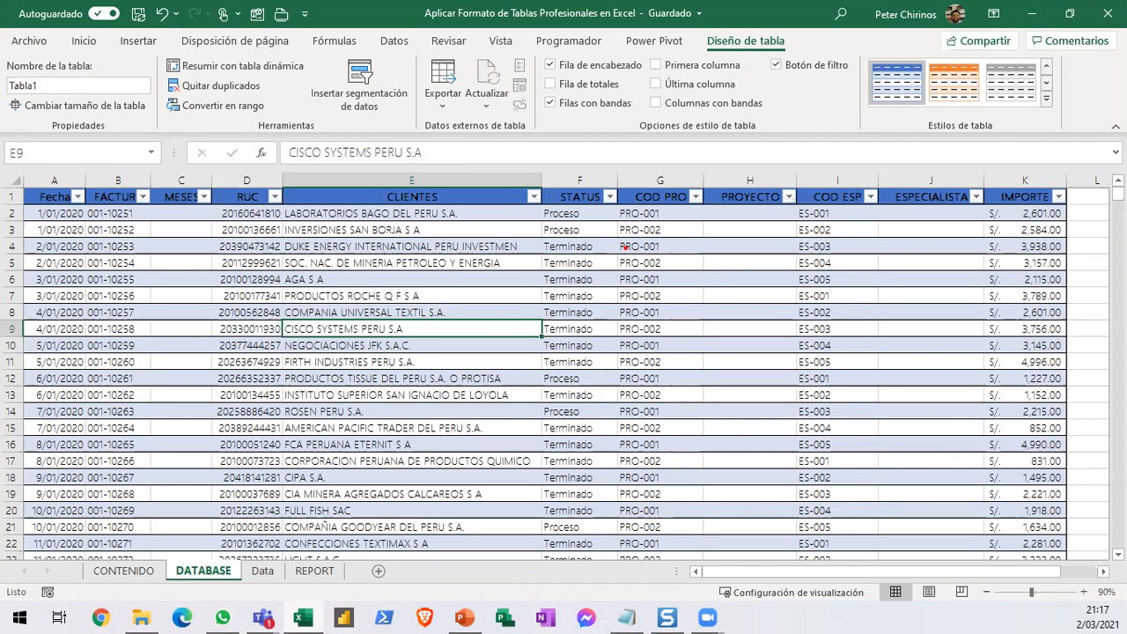
pyautogui.moveTo(692, 25)
pyautogui.mouseDown()
pyautogui.moveTo(817, 71)
pyautogui.moveTo(753, 141)
pyautogui.moveTo(753, 306)
pyautogui.mouseUp()
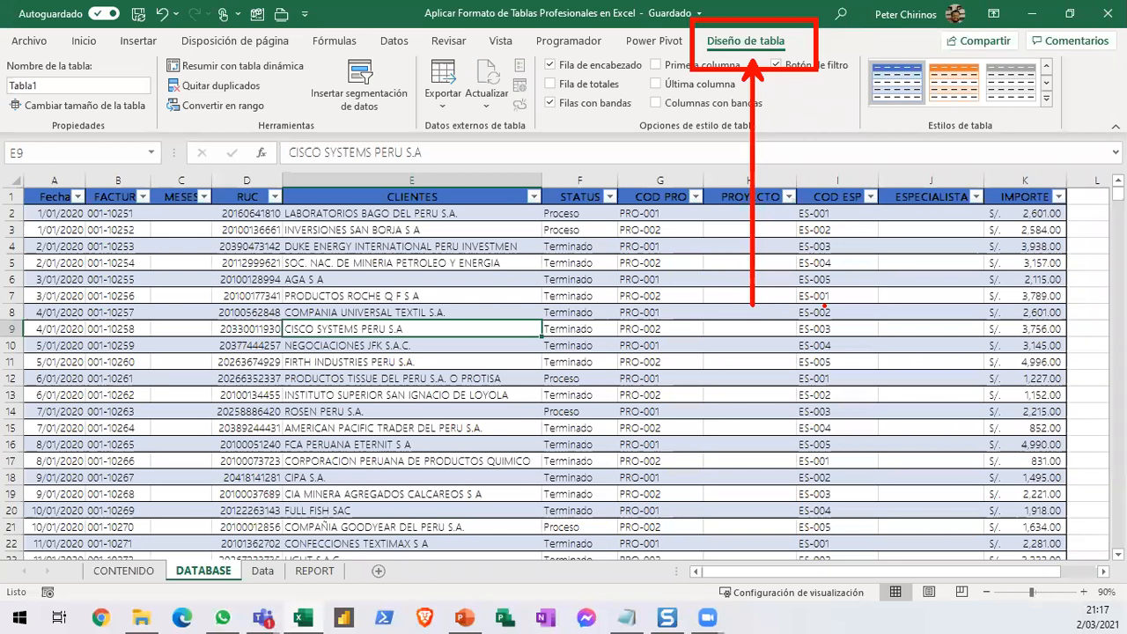
pyautogui.press('Escape')
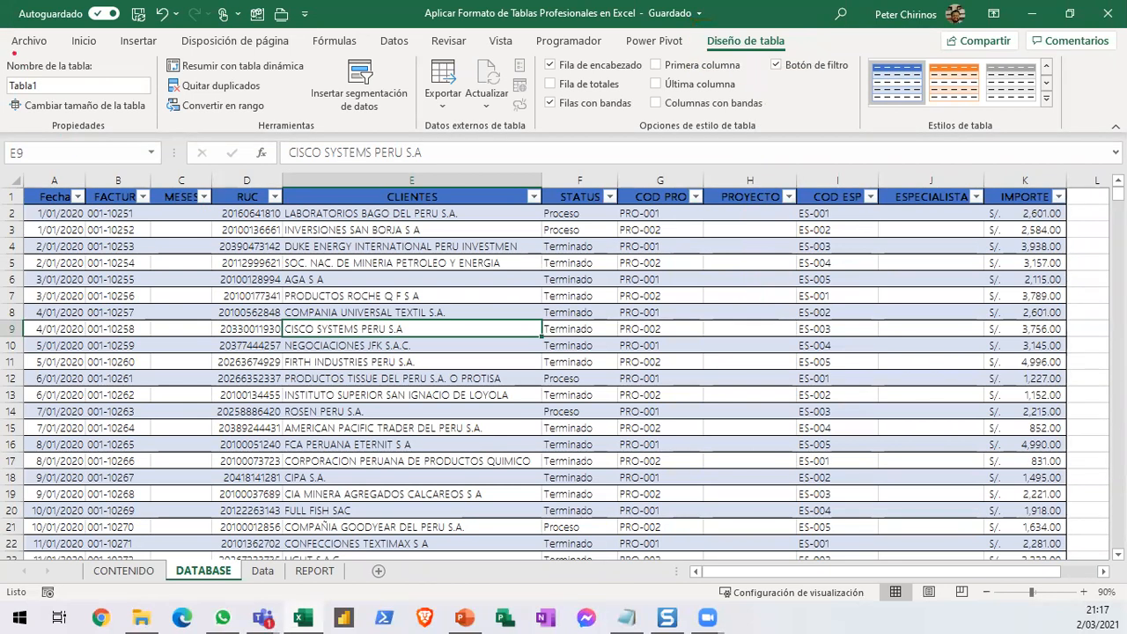
# Outline all the table design tools with a red rectangle, point two arrows at its opposite ends, and clear the markings.
pyautogui.moveTo(3, 49)
pyautogui.mouseDown()
pyautogui.moveTo(704, 138)
pyautogui.moveTo(1072, 138)
pyautogui.mouseUp()
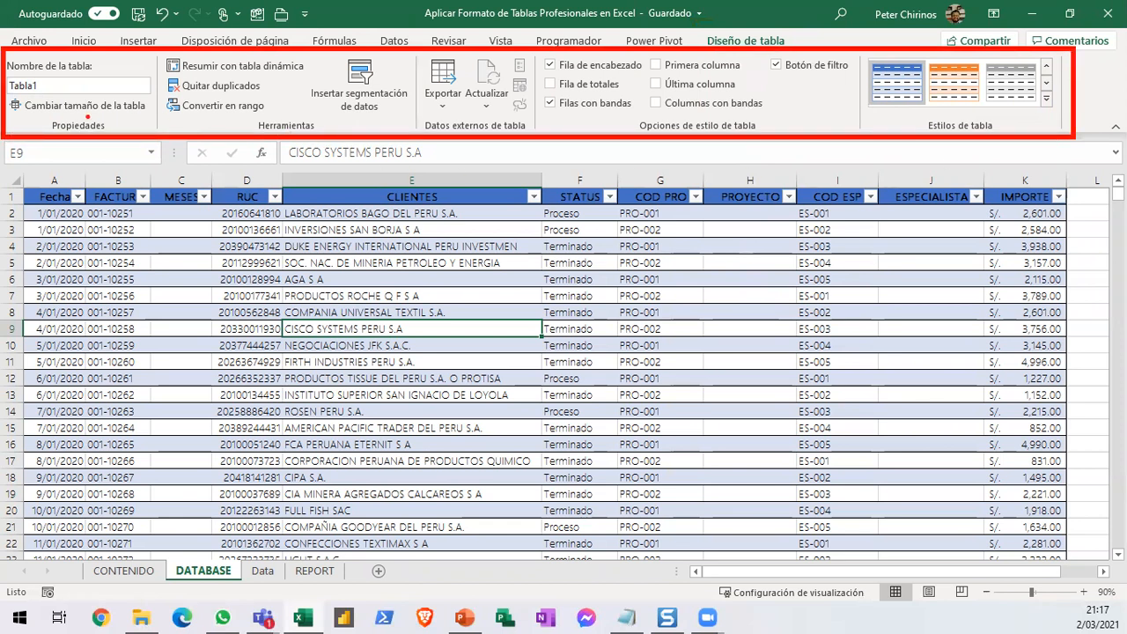
pyautogui.moveTo(88, 115); pyautogui.dragTo(514, 430)
pyautogui.moveTo(1047, 123); pyautogui.dragTo(513, 430)
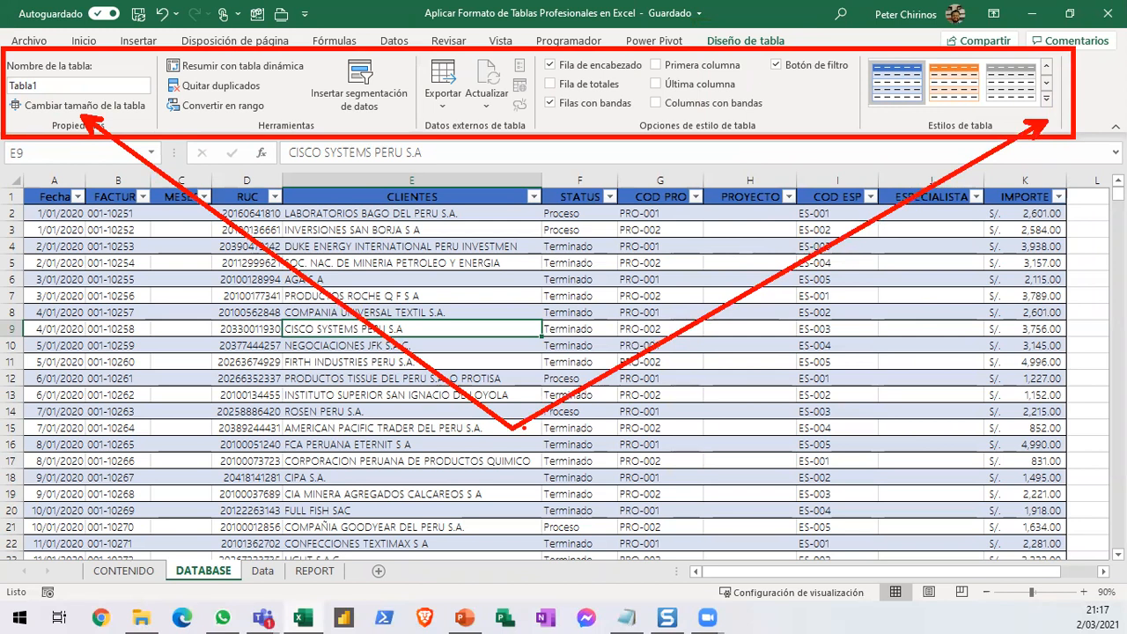
pyautogui.press('Escape')
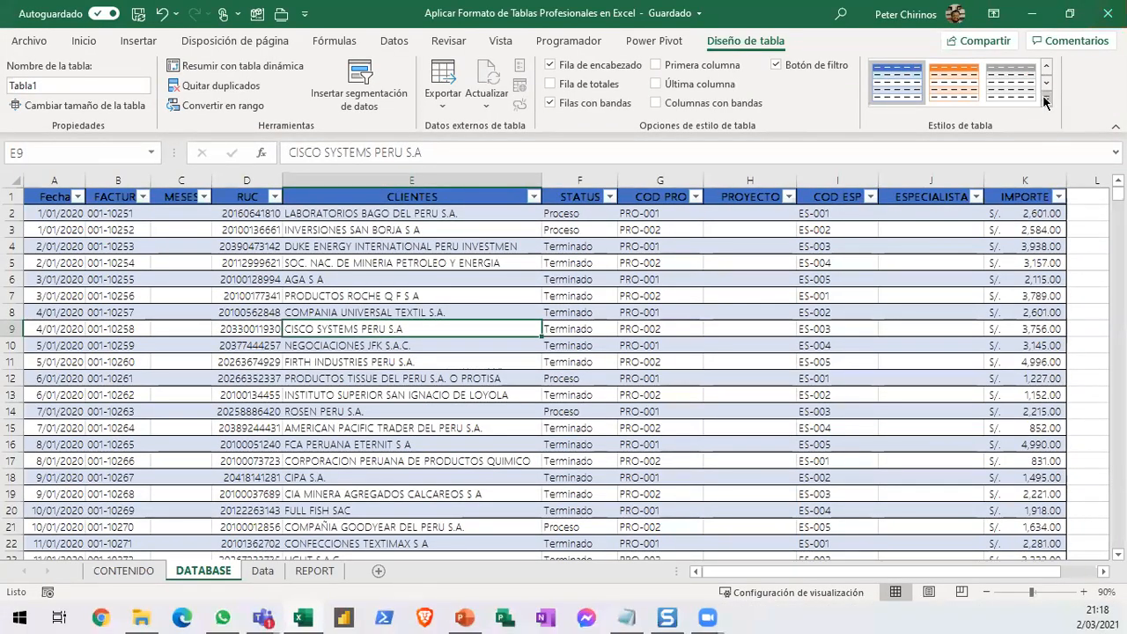
# Delete the custom table style under Personalizada from the table styles gallery and confirm its removal.
pyautogui.click(1045, 102)
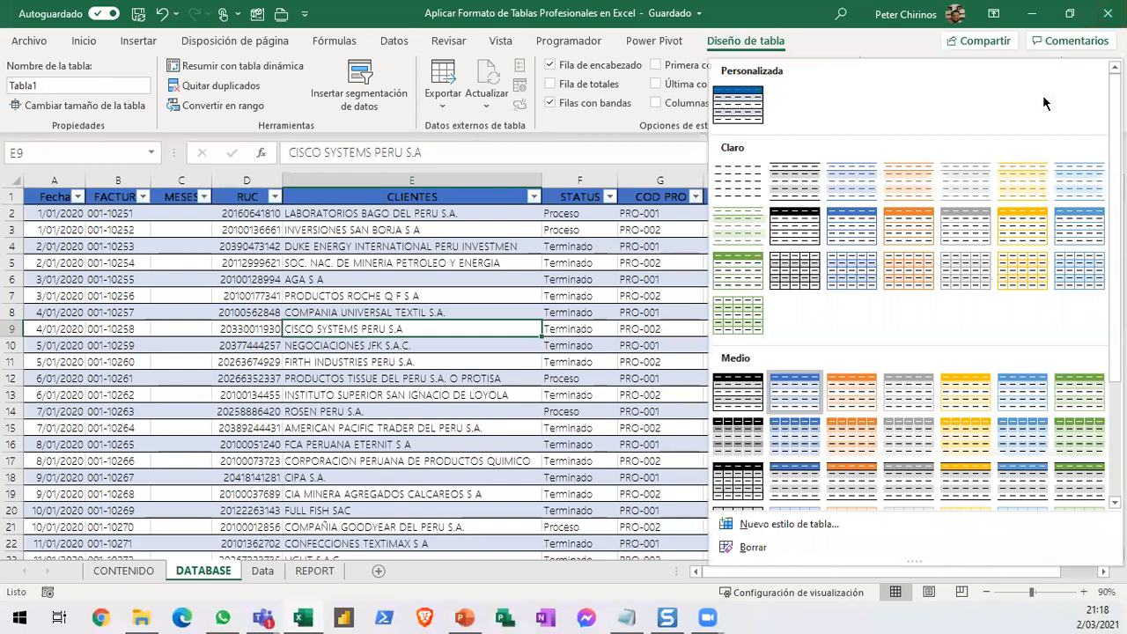
pyautogui.scroll(-1, 916, 282)
pyautogui.scroll(-2, 916, 281)
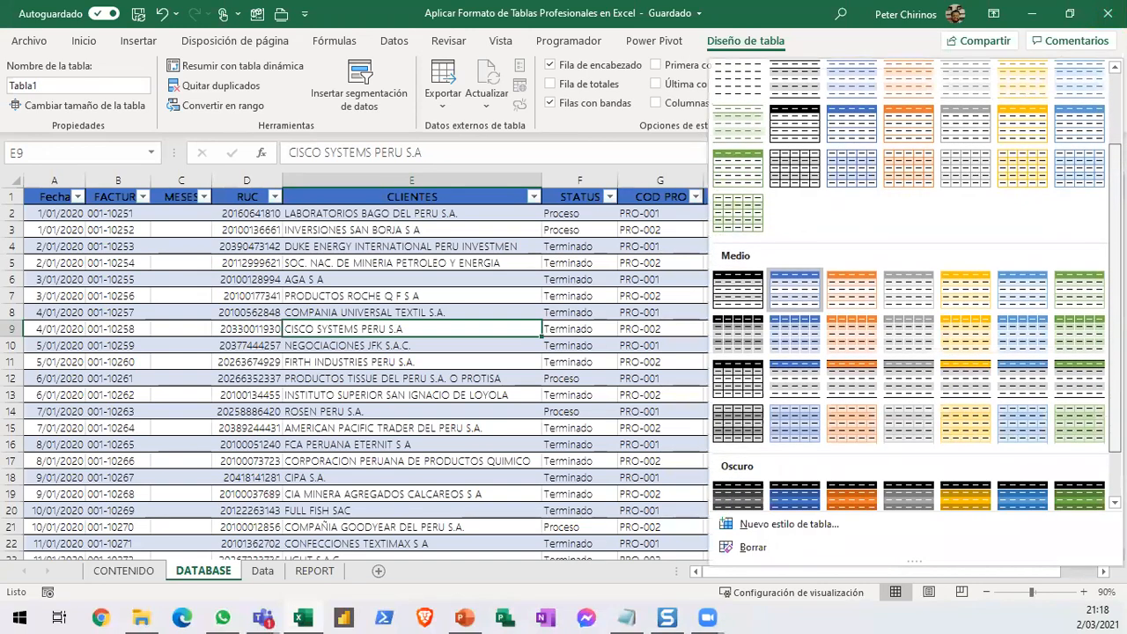
pyautogui.scroll(3, 907, 282)
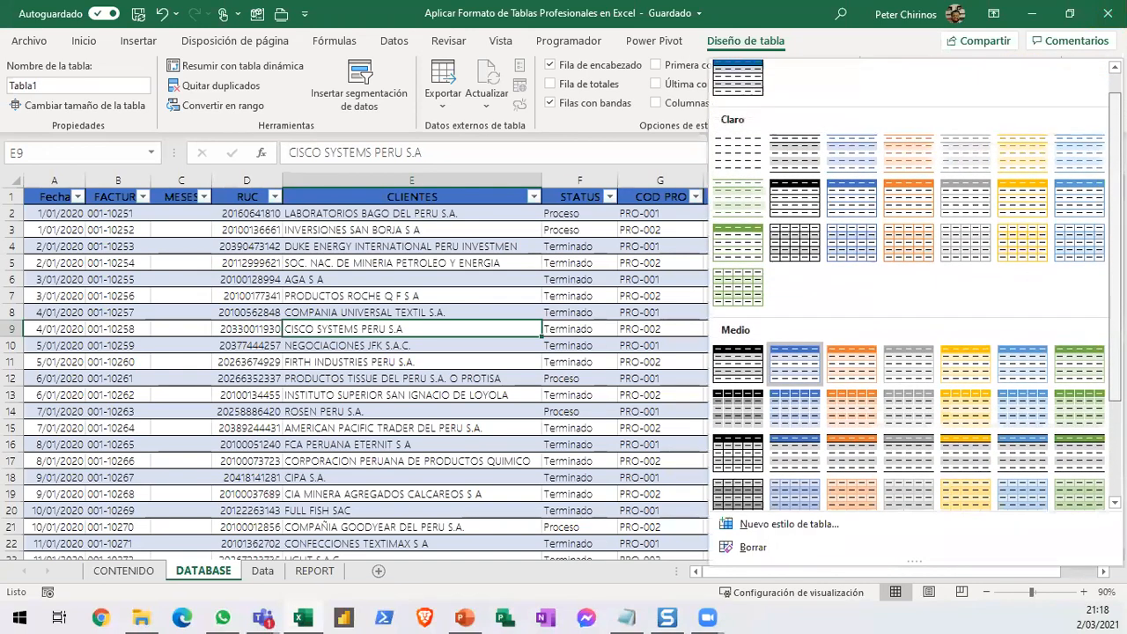
pyautogui.rightClick(742, 98)
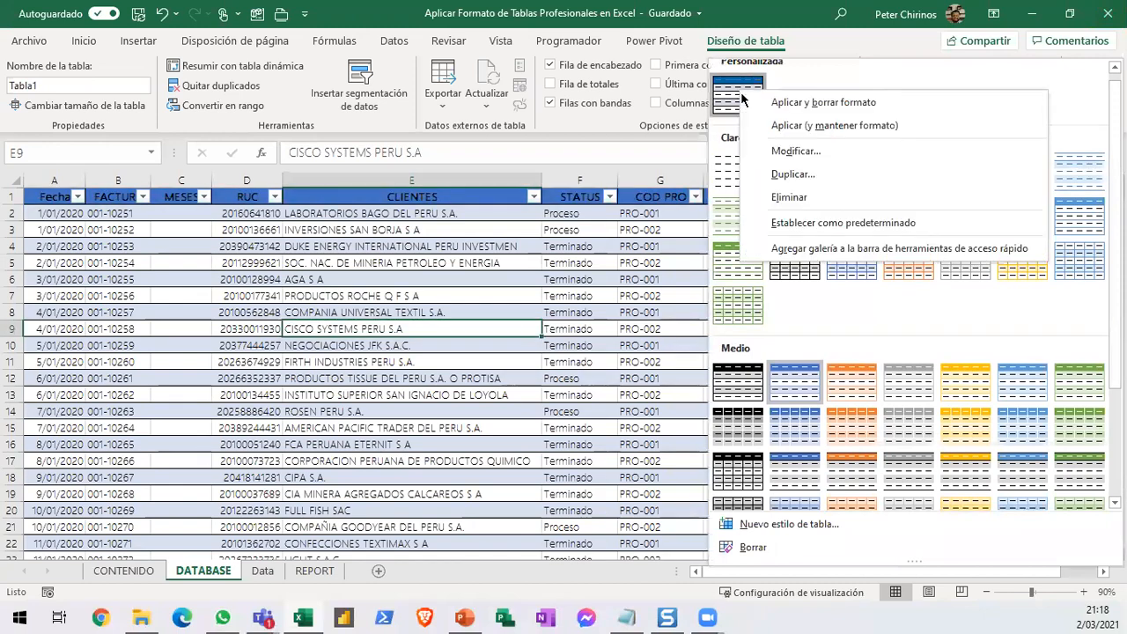
pyautogui.click(806, 197)
pyautogui.click(531, 356)
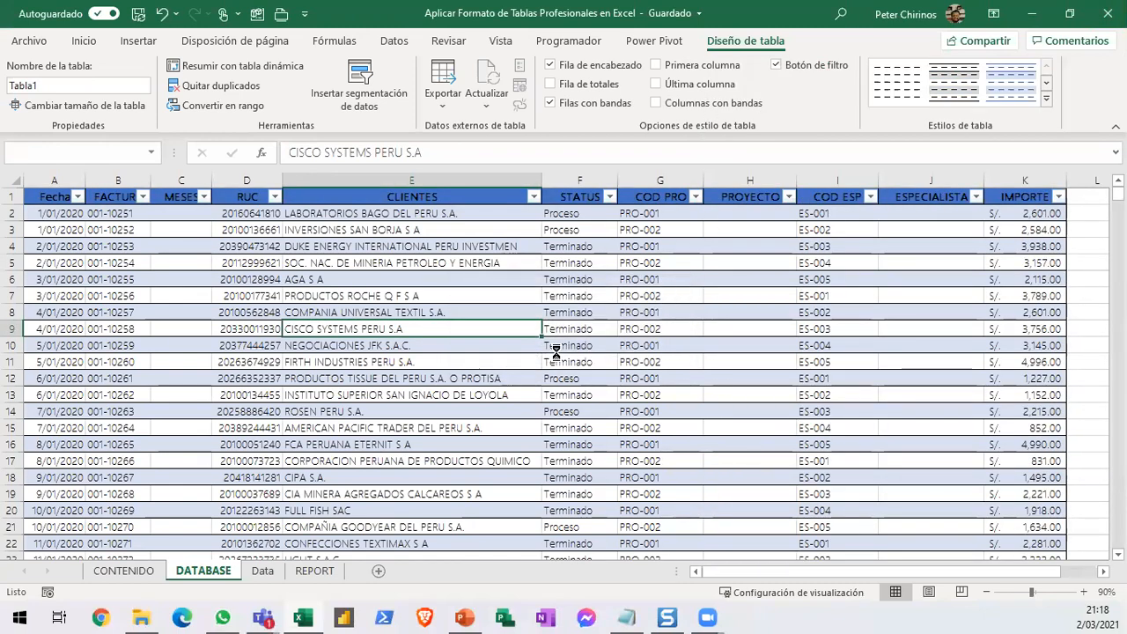
# Apply the Naranja, Estilo de tabla medio 10 style to the invoice table and turn off its filter buttons.
pyautogui.click(1045, 99)
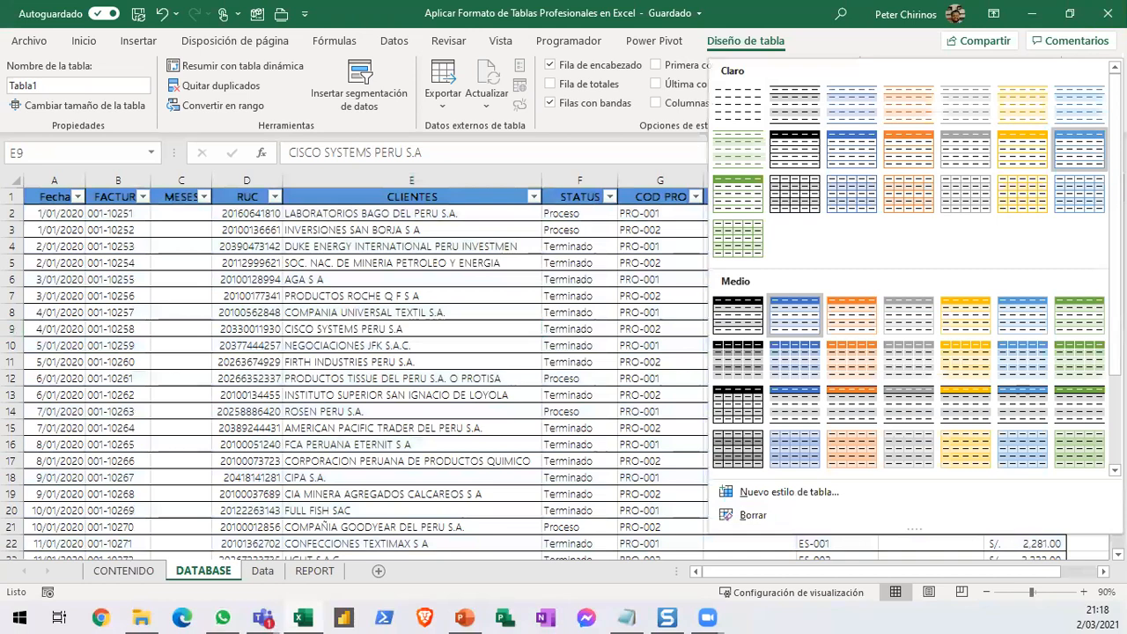
pyautogui.scroll(-3, 1114, 247)
pyautogui.scroll(3, 915, 264)
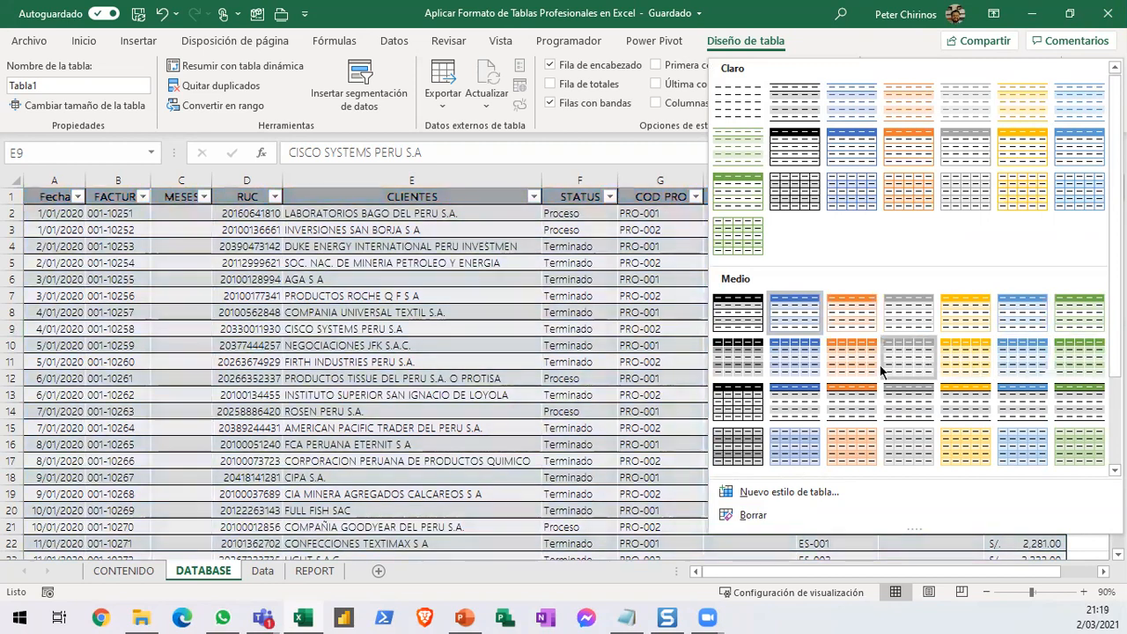
pyautogui.scroll(-3, 798, 382)
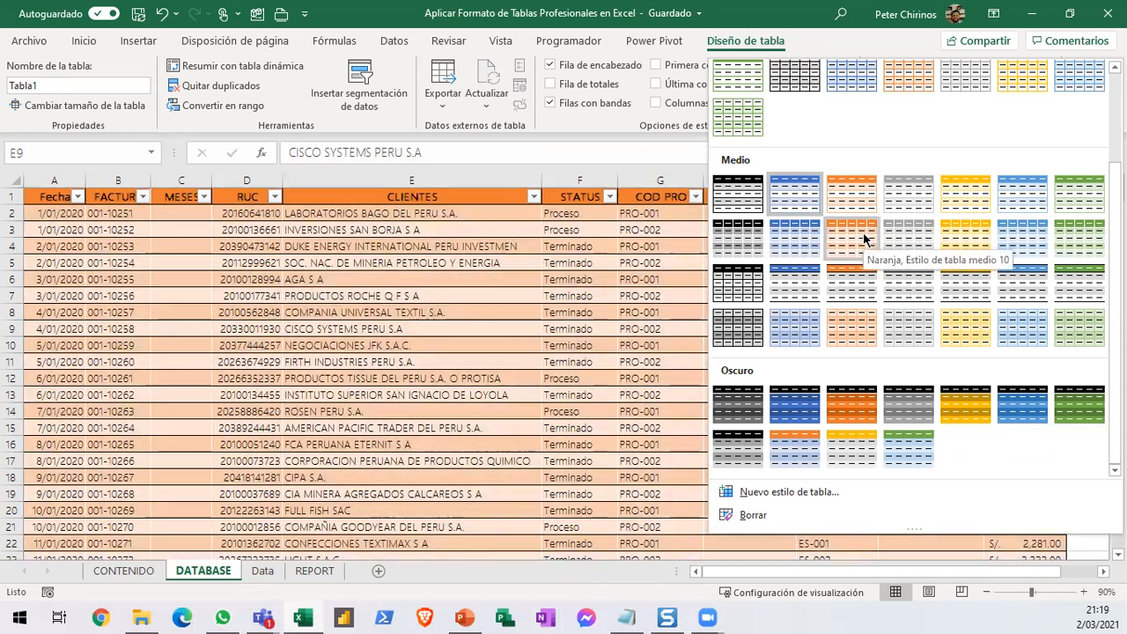
pyautogui.click(864, 239)
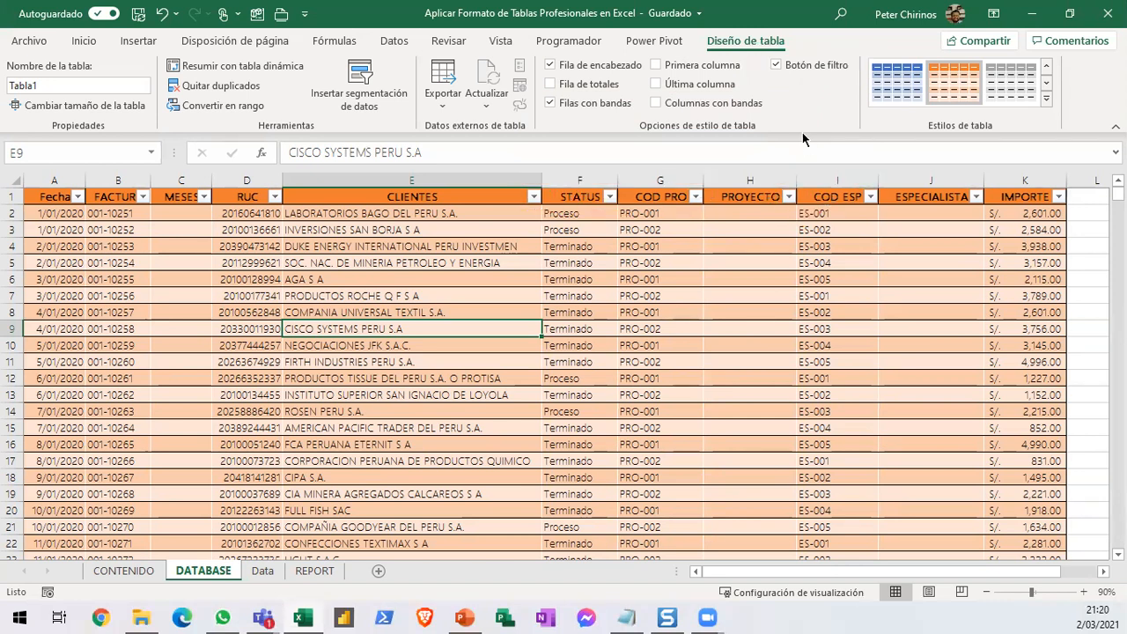
pyautogui.click(776, 64)
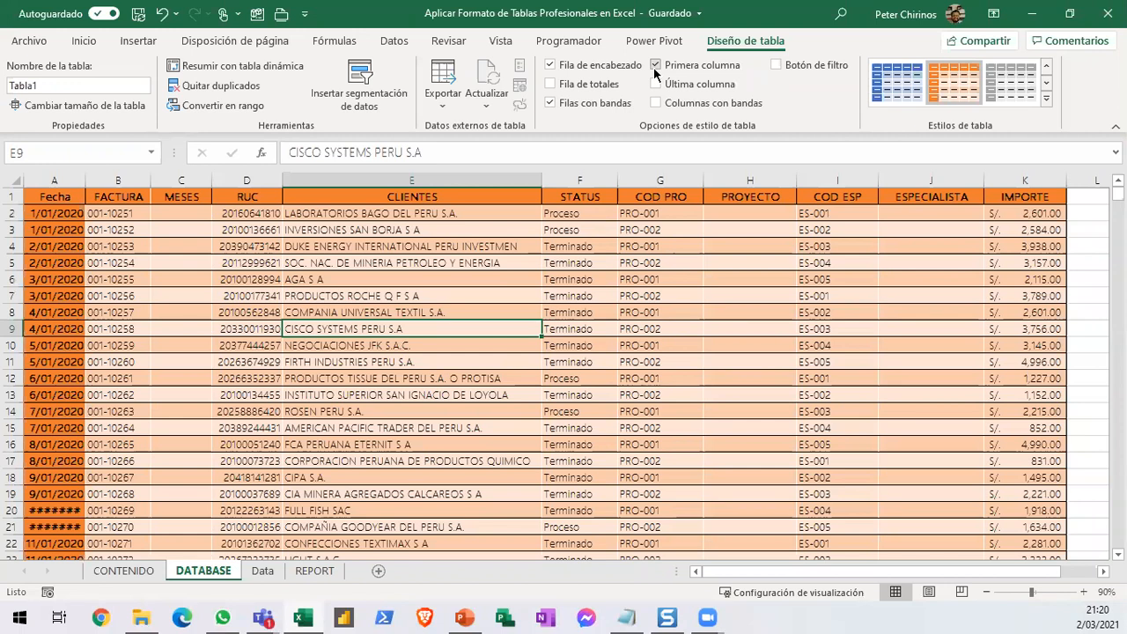
# Try the table's first-column, last-column and banded-column formatting options, and turn all three off again.
pyautogui.moveTo(641, 52)
pyautogui.mouseDown()
pyautogui.moveTo(758, 78)
pyautogui.moveTo(744, 244)
pyautogui.mouseUp()
pyautogui.press('Escape')
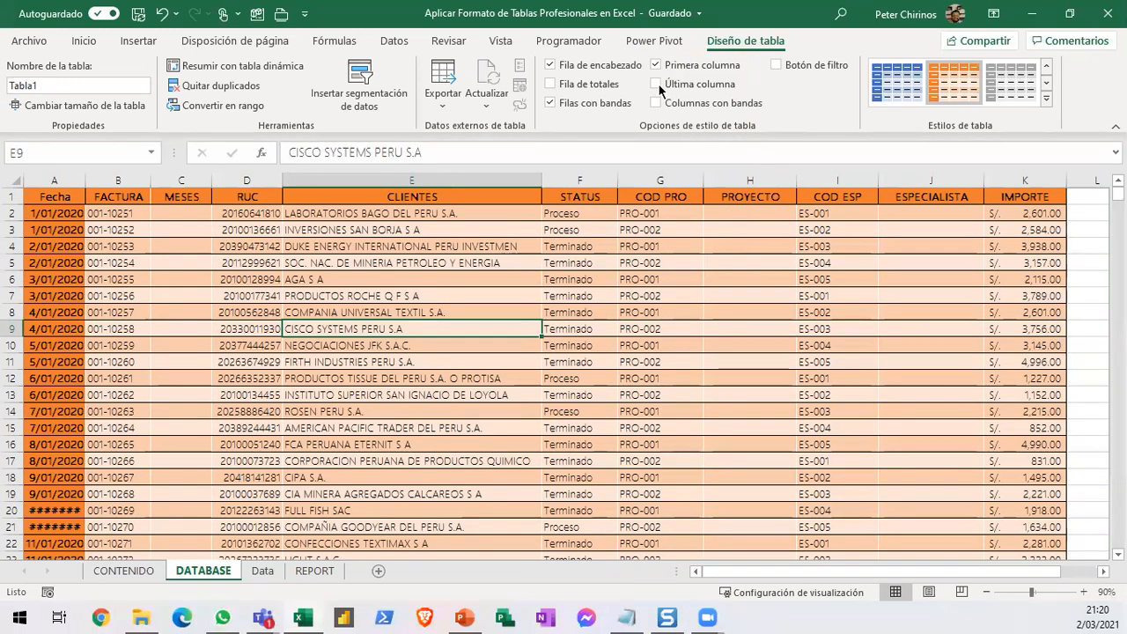
pyautogui.click(659, 84)
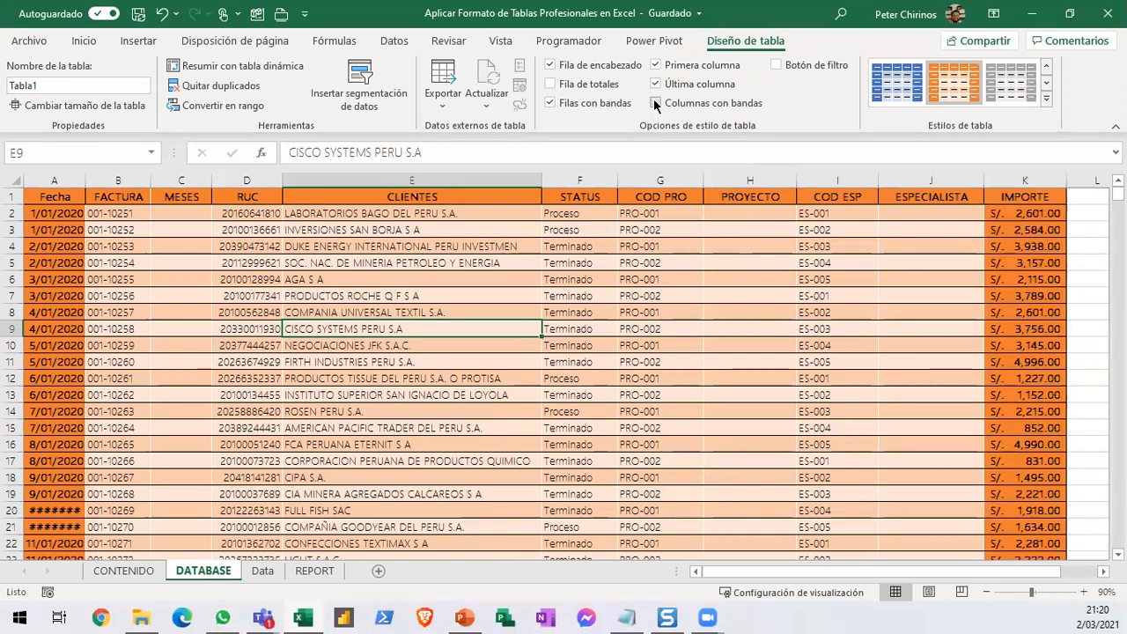
pyautogui.click(655, 103)
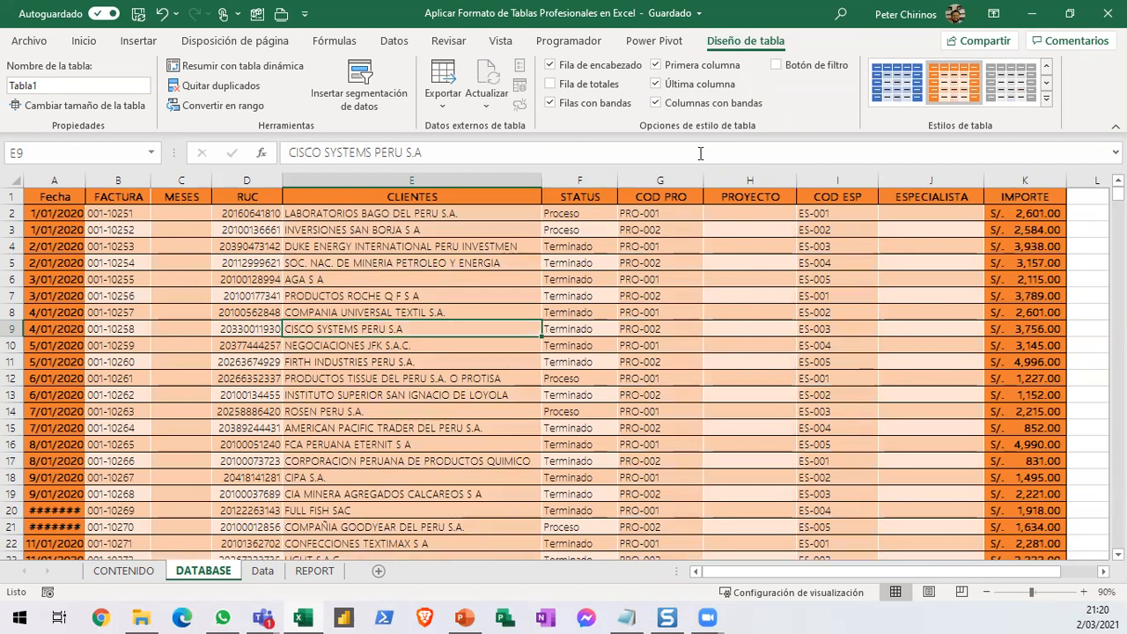
pyautogui.click(656, 103)
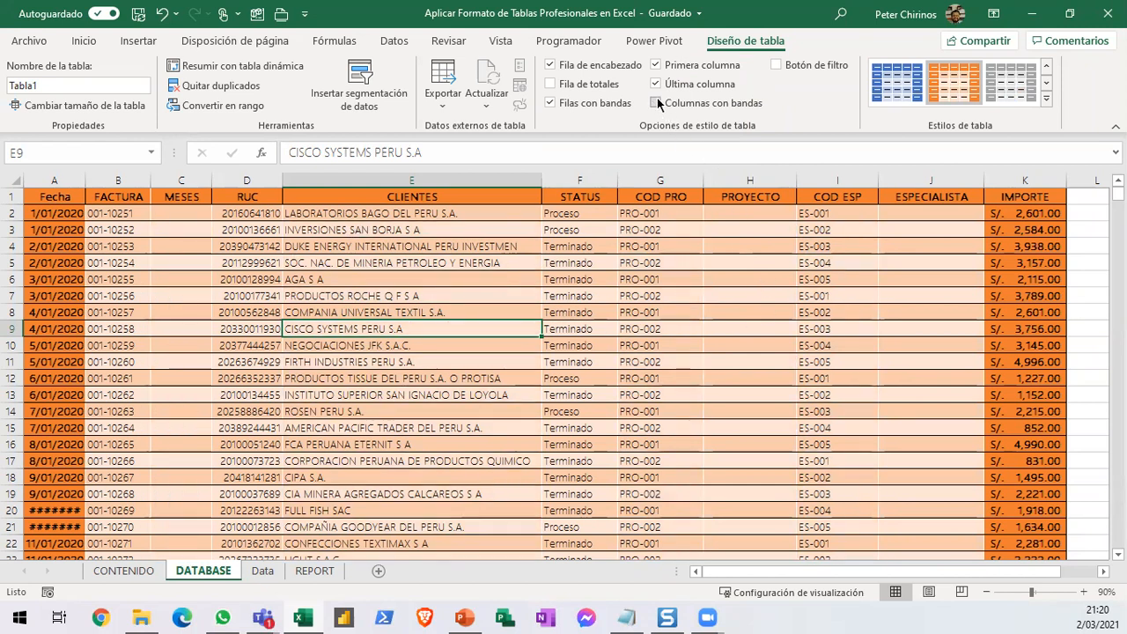
pyautogui.click(655, 84)
pyautogui.click(656, 66)
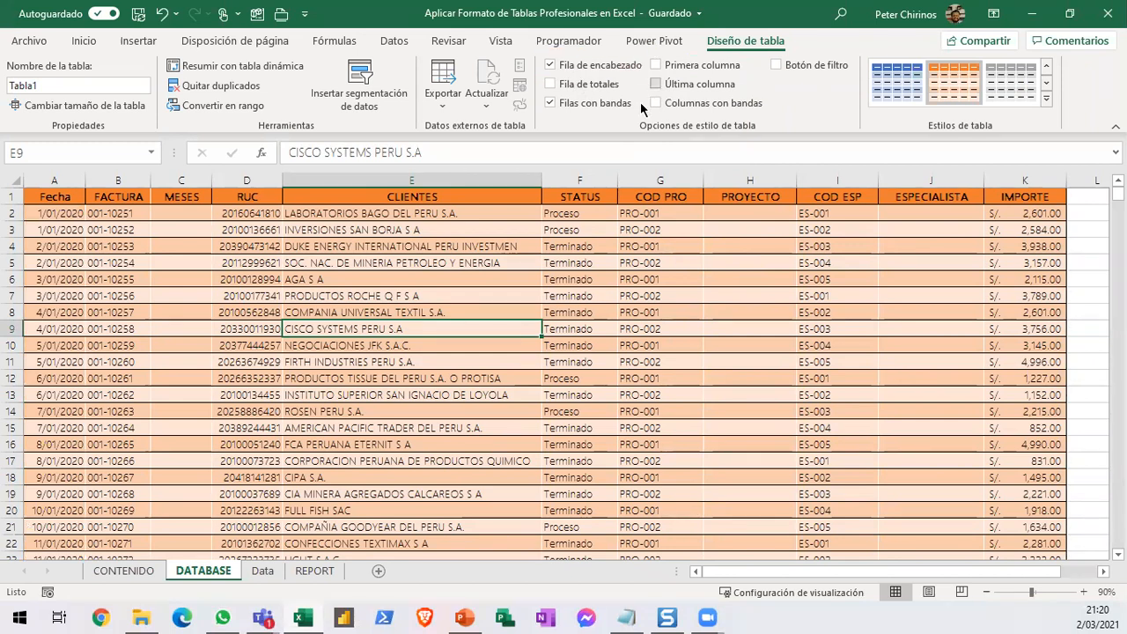
# Hide and restore the table's header row twice, and turn its filter buttons off again.
pyautogui.click(549, 65)
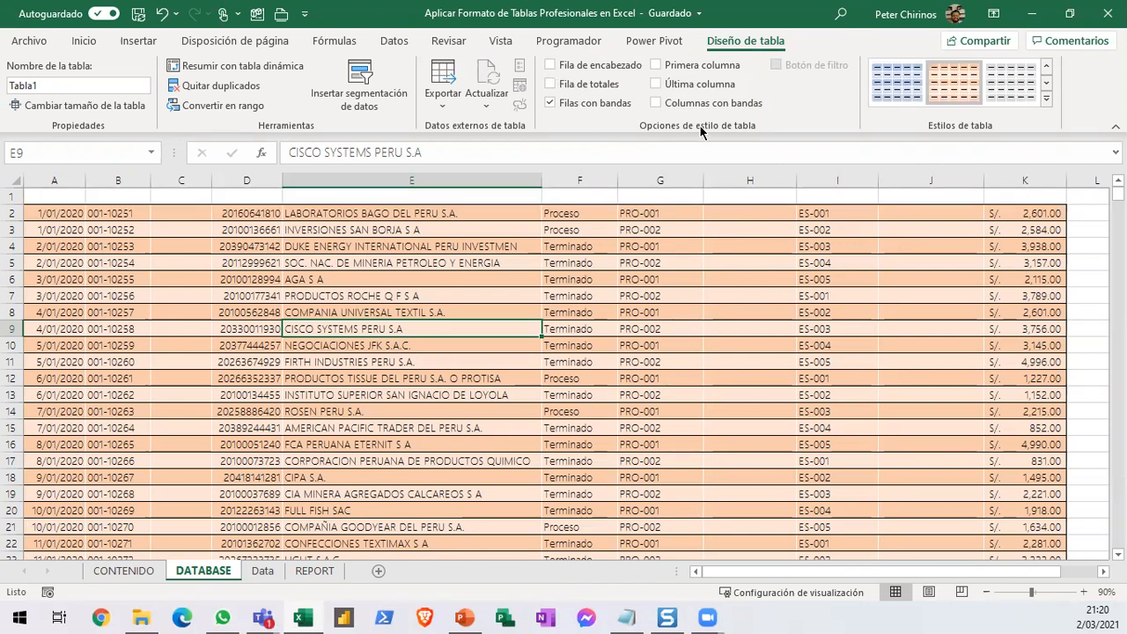
pyautogui.click(550, 65)
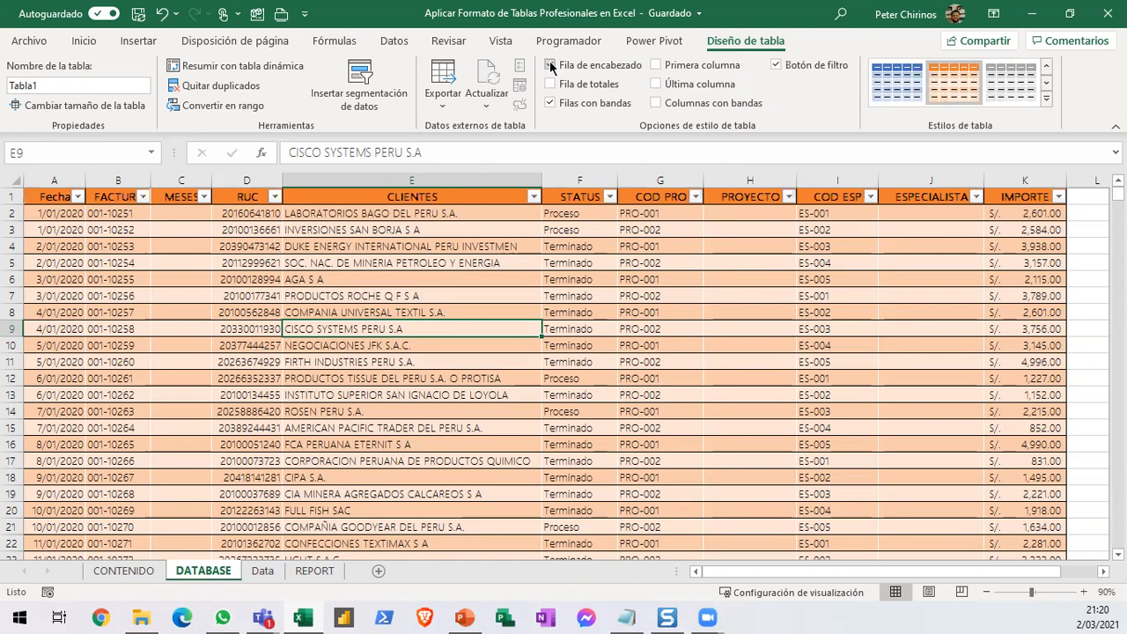
pyautogui.click(550, 65)
pyautogui.click(550, 66)
pyautogui.click(776, 65)
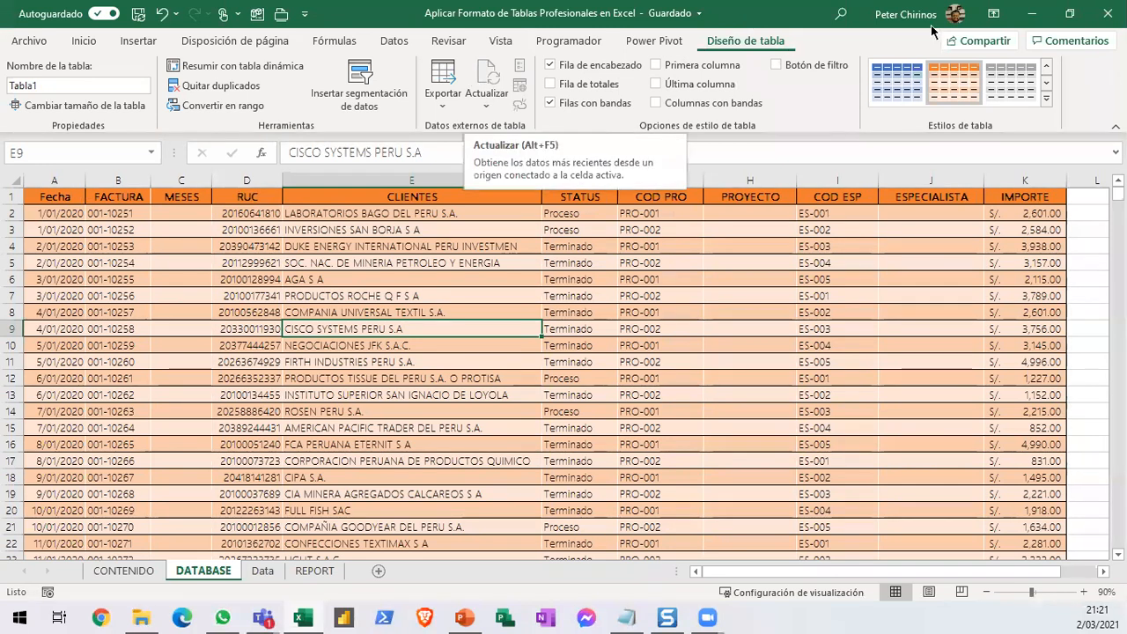
# Go to the end of the IMPORTE column and add a totals row below the table's last record.
pyautogui.click(1022, 263)
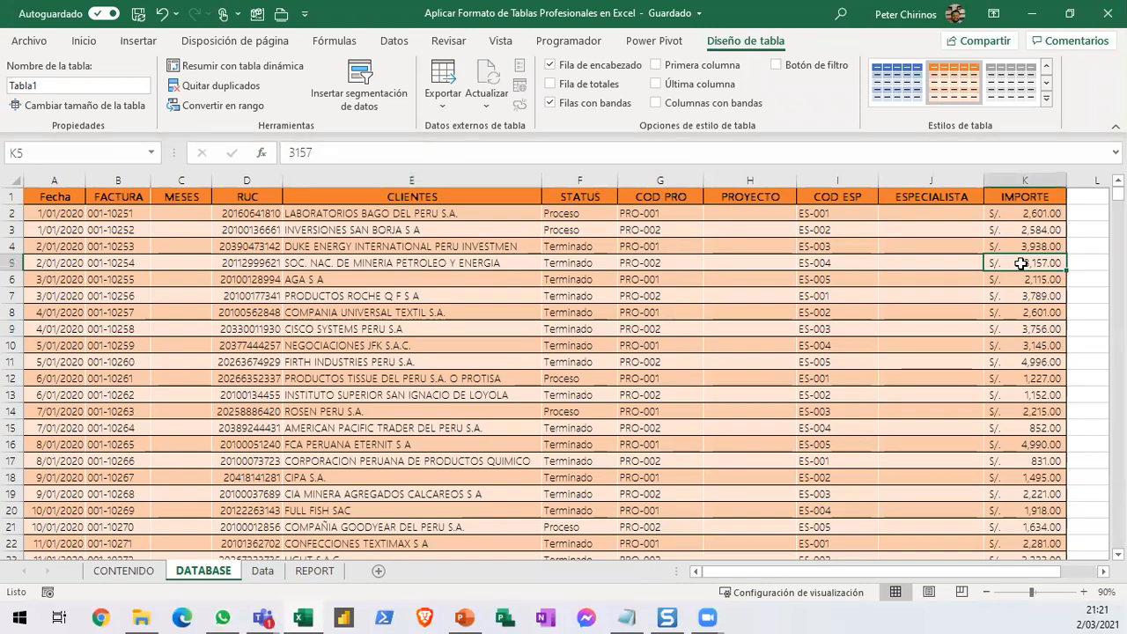
pyautogui.scroll(-13, 1021, 263)
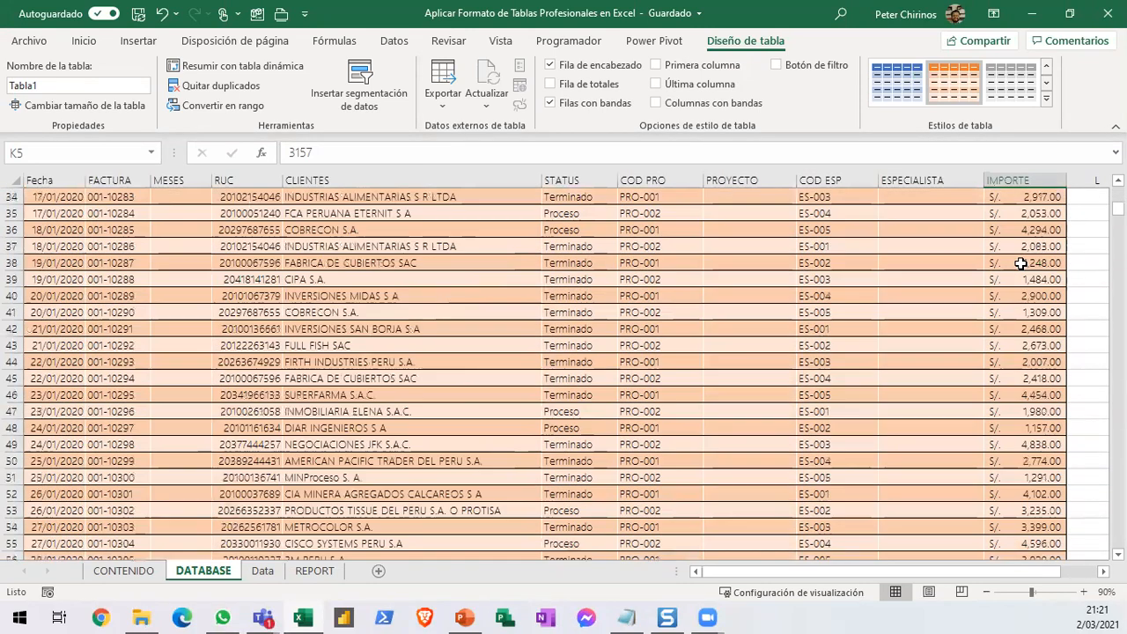
pyautogui.scroll(-4, 1022, 263)
pyautogui.click(1021, 264)
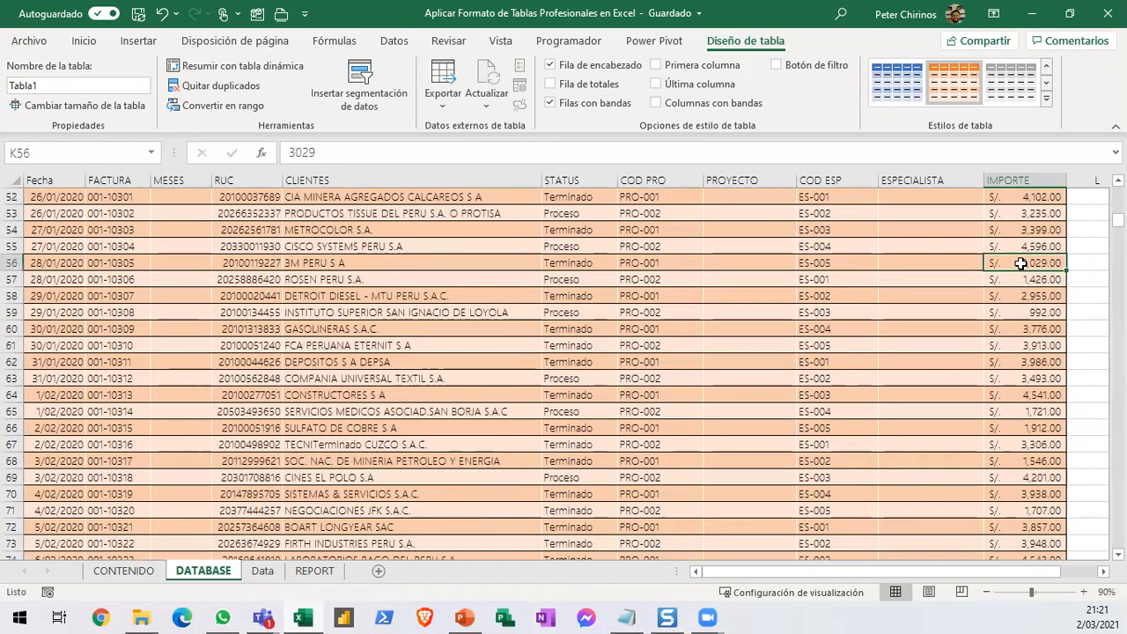
pyautogui.hotkey('ctrl', 'Down')
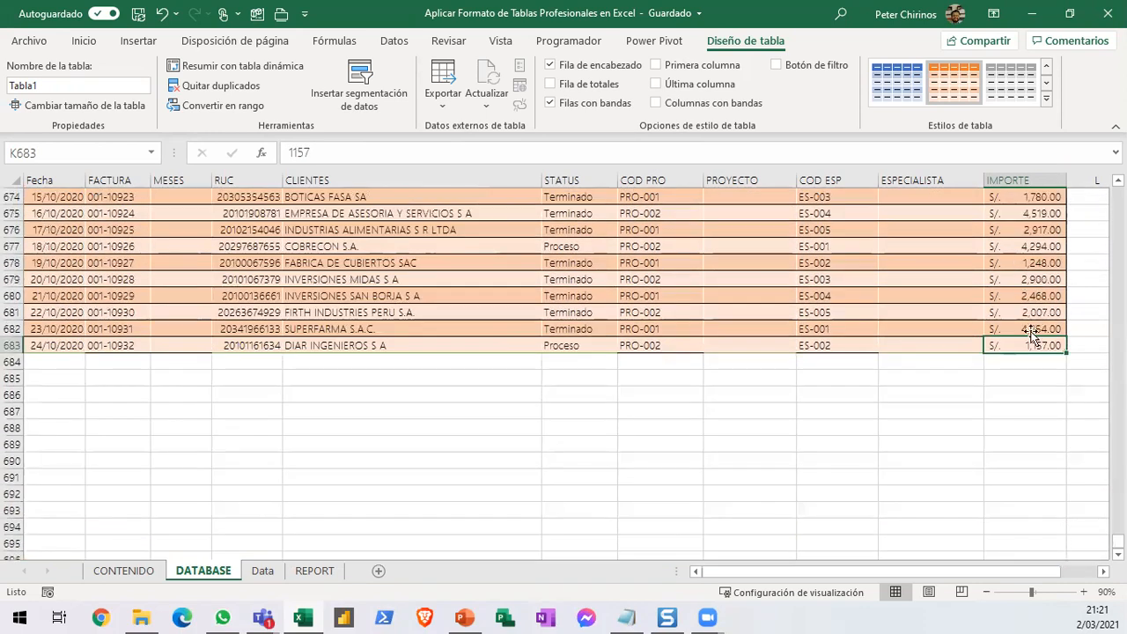
pyautogui.click(1027, 362)
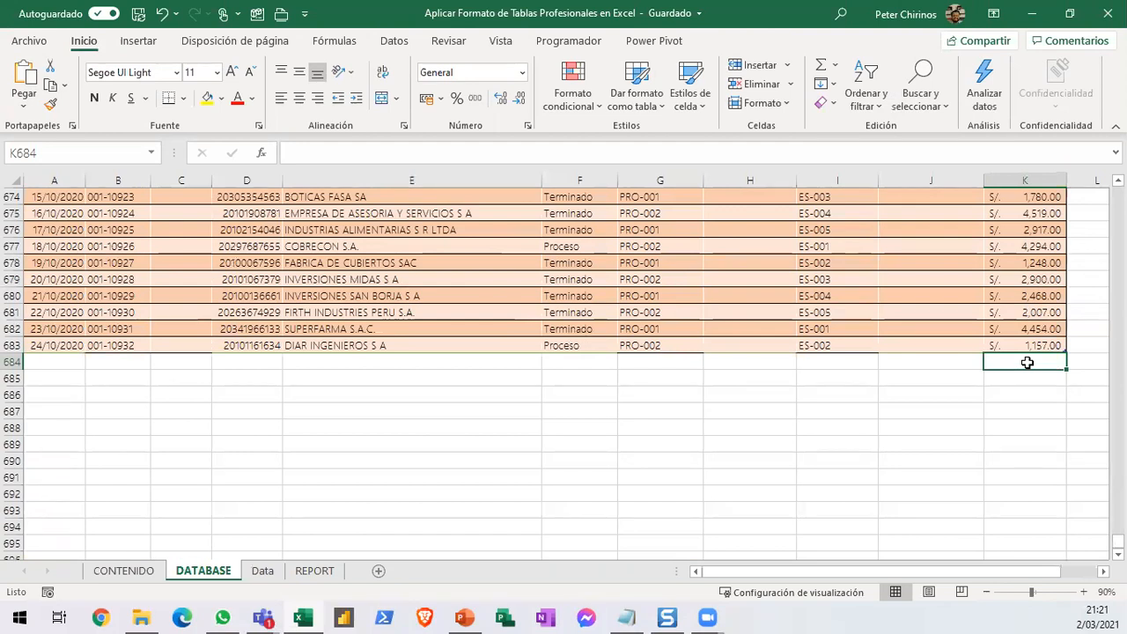
pyautogui.click(947, 308)
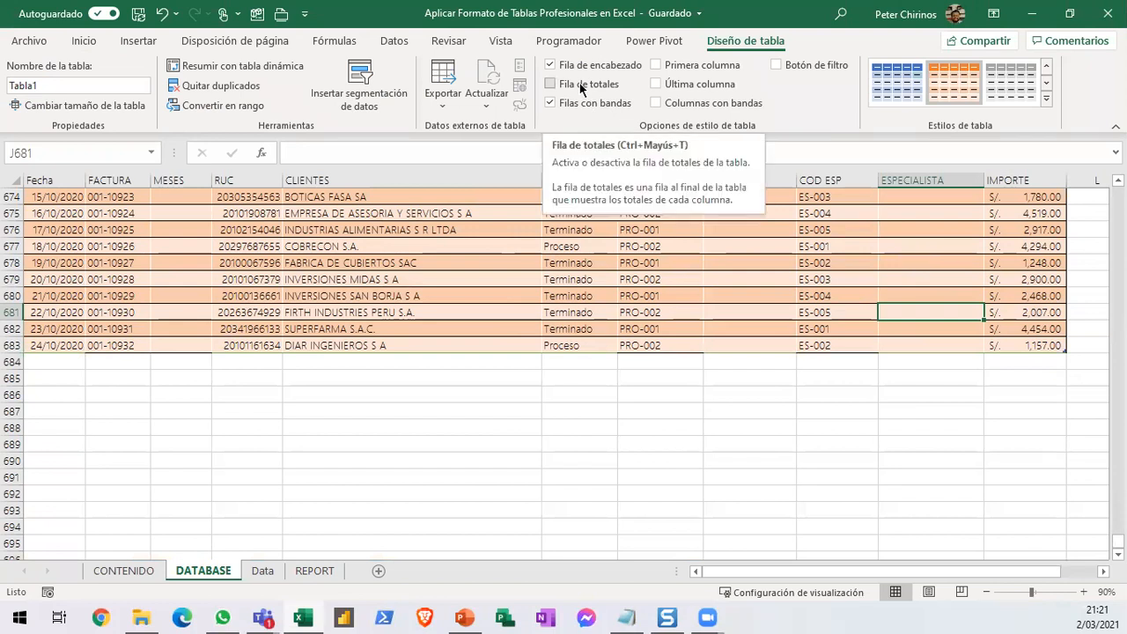
pyautogui.click(581, 88)
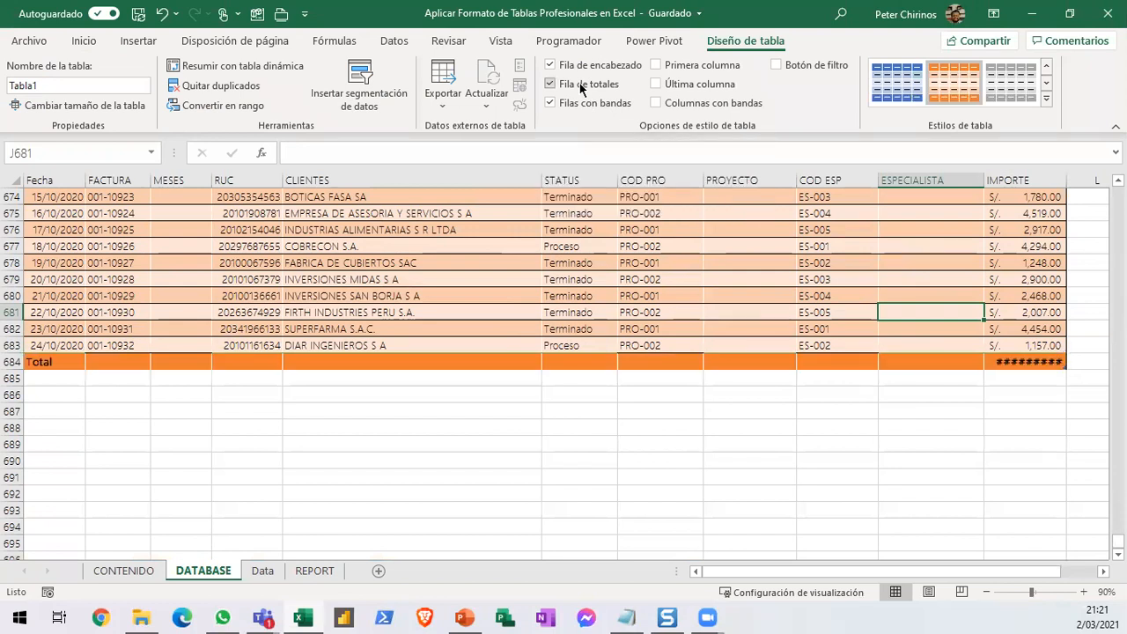
# Outline the totals row with a red rectangle, point an arrow up at it, and clear the markings.
pyautogui.moveTo(8, 346)
pyautogui.mouseDown()
pyautogui.moveTo(340, 388)
pyautogui.moveTo(1077, 379)
pyautogui.mouseUp()
pyautogui.moveTo(812, 388); pyautogui.dragTo(812, 498)
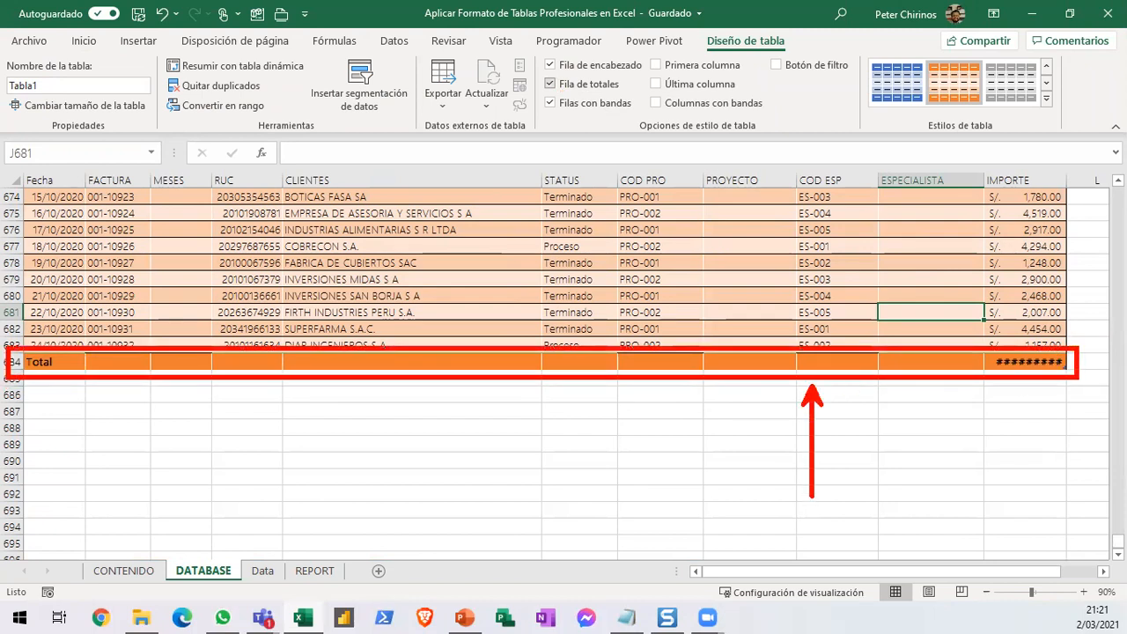
pyautogui.press('Escape')
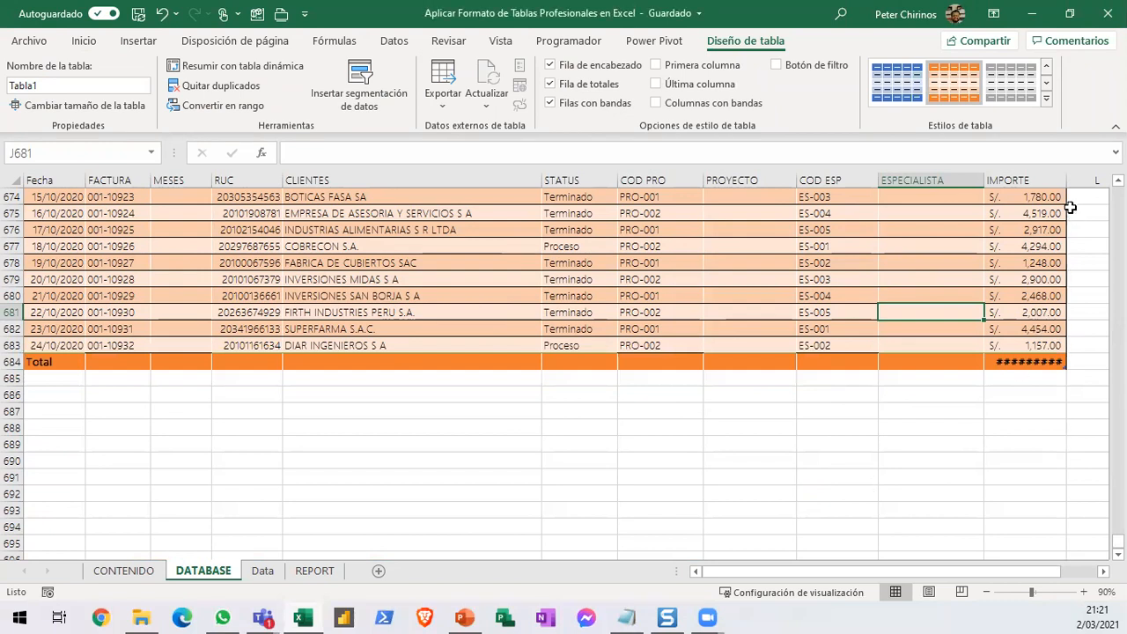
# Widen the IMPORTE column until its total fits, and select the total in cell K684.
pyautogui.moveTo(1064, 185); pyautogui.dragTo(1097, 181)
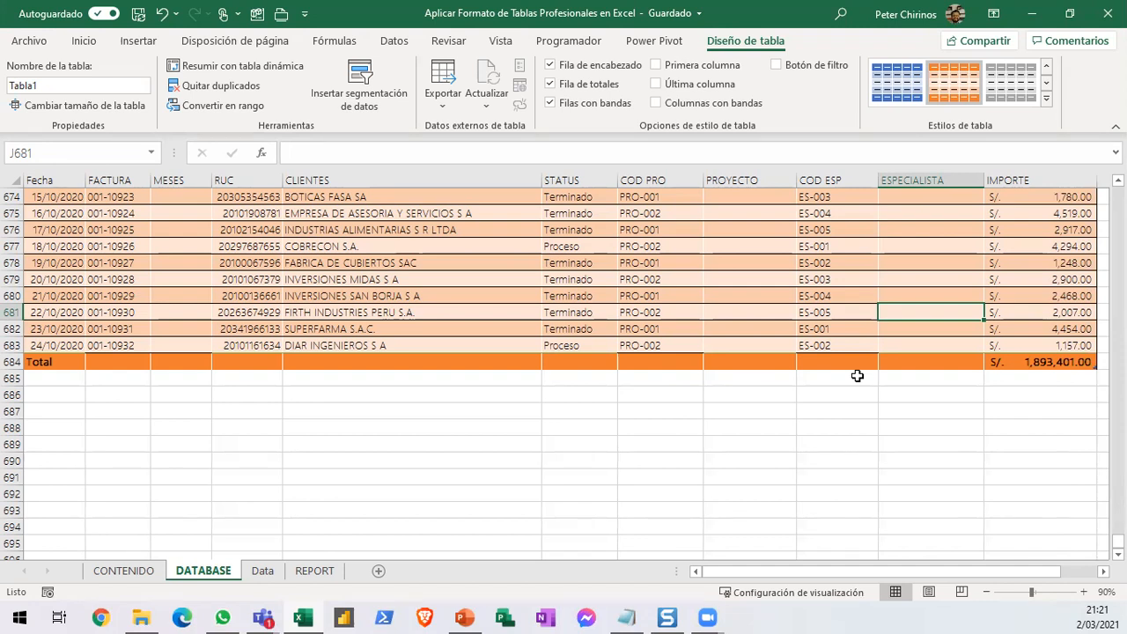
pyautogui.click(1053, 368)
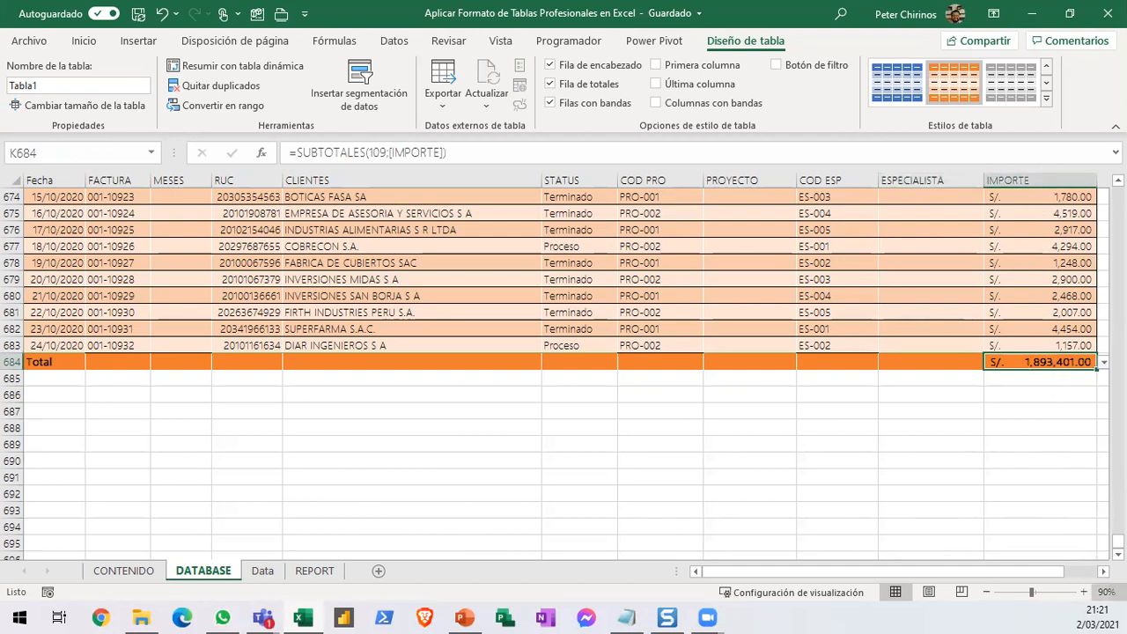
pyautogui.click(1103, 571)
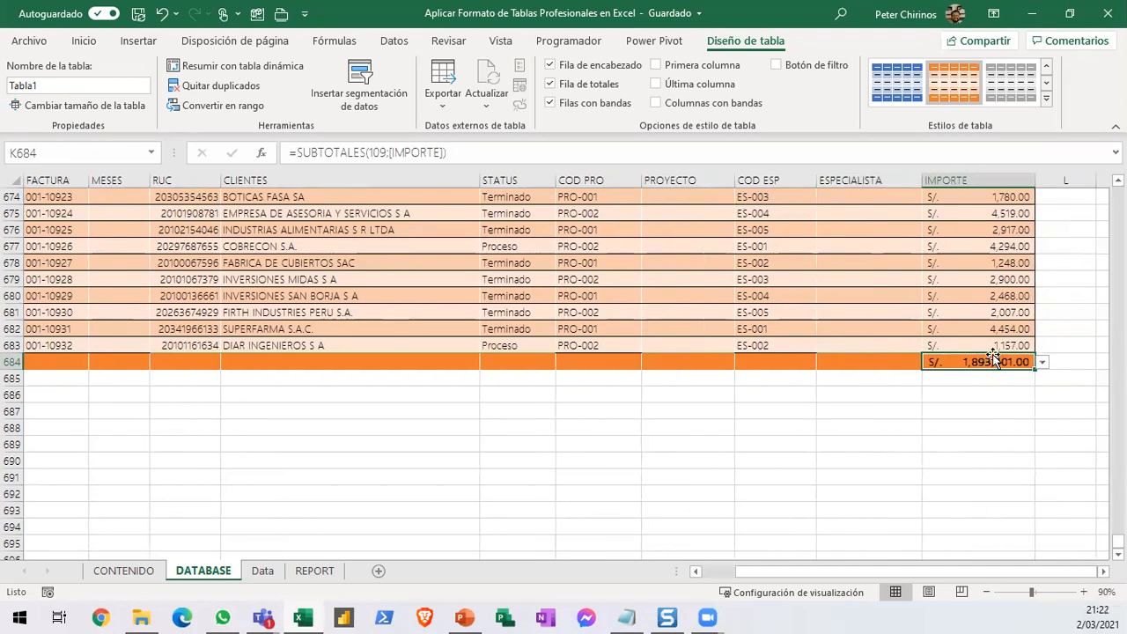
# Switch the IMPORTE total's function to Promedio, Máx. and Mín. in turn, and reopen the list of functions.
pyautogui.click(1043, 363)
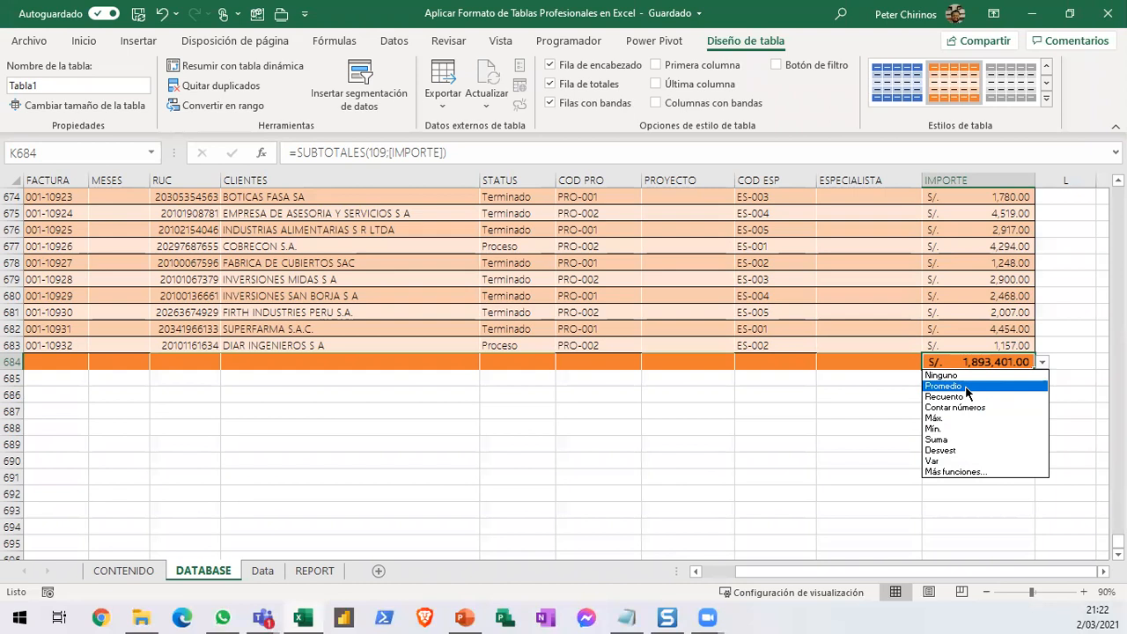
pyautogui.click(966, 387)
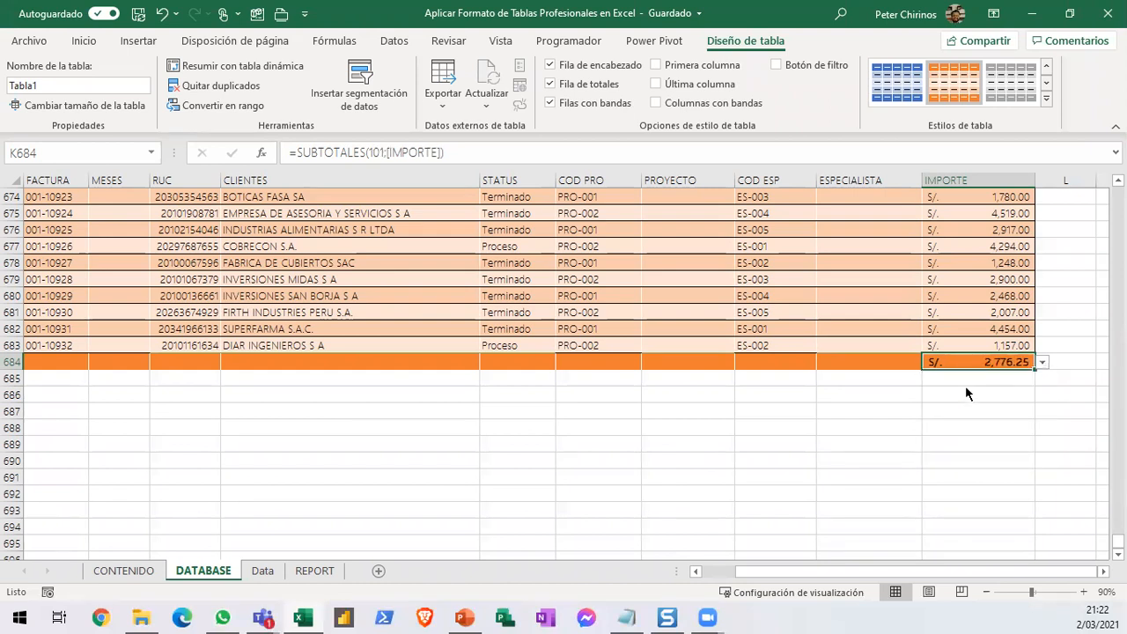
pyautogui.click(1041, 363)
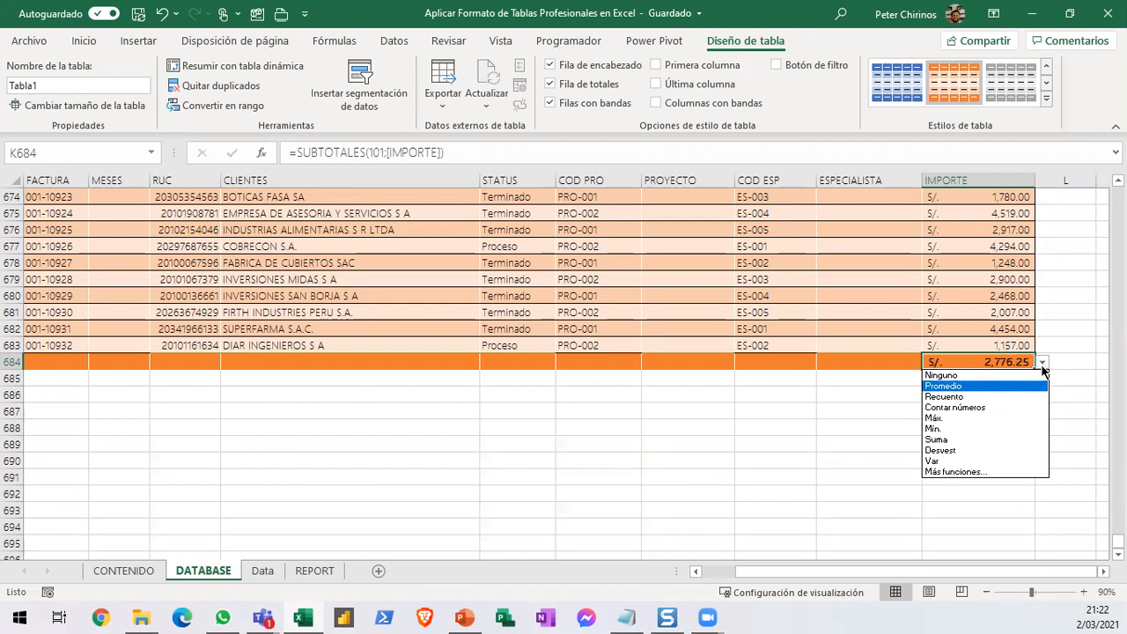
pyautogui.click(968, 418)
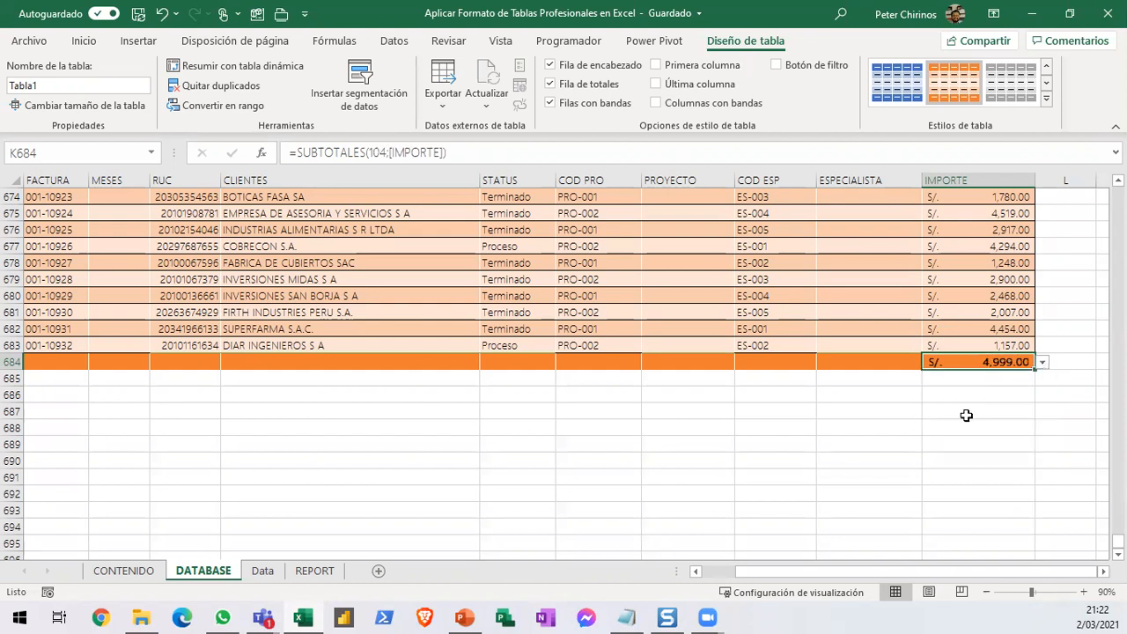
pyautogui.click(1041, 363)
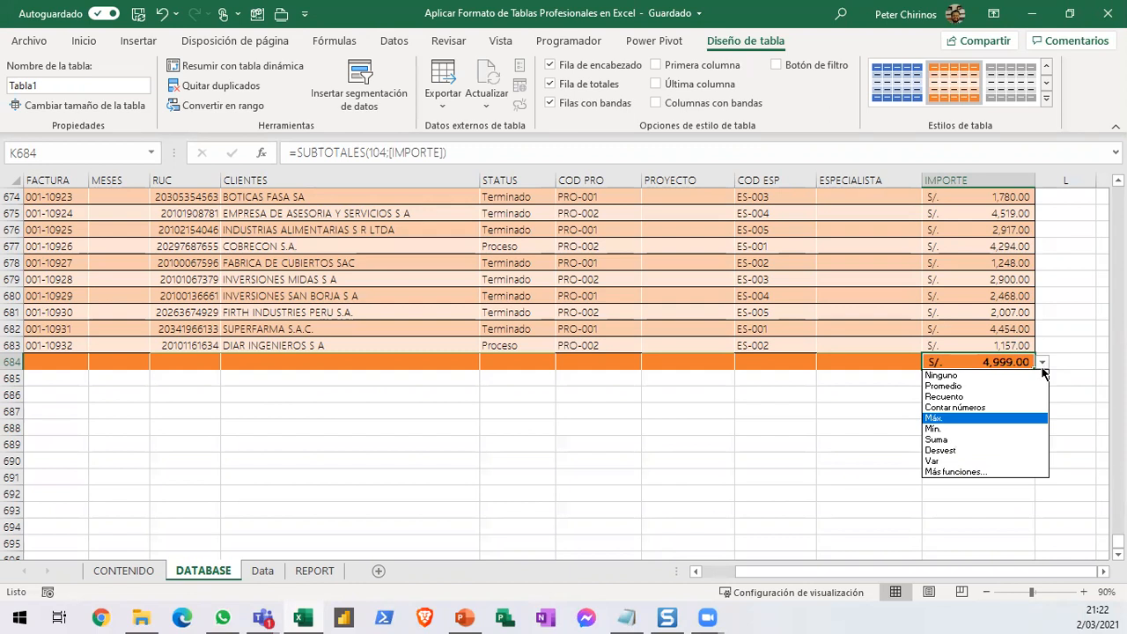
pyautogui.click(982, 427)
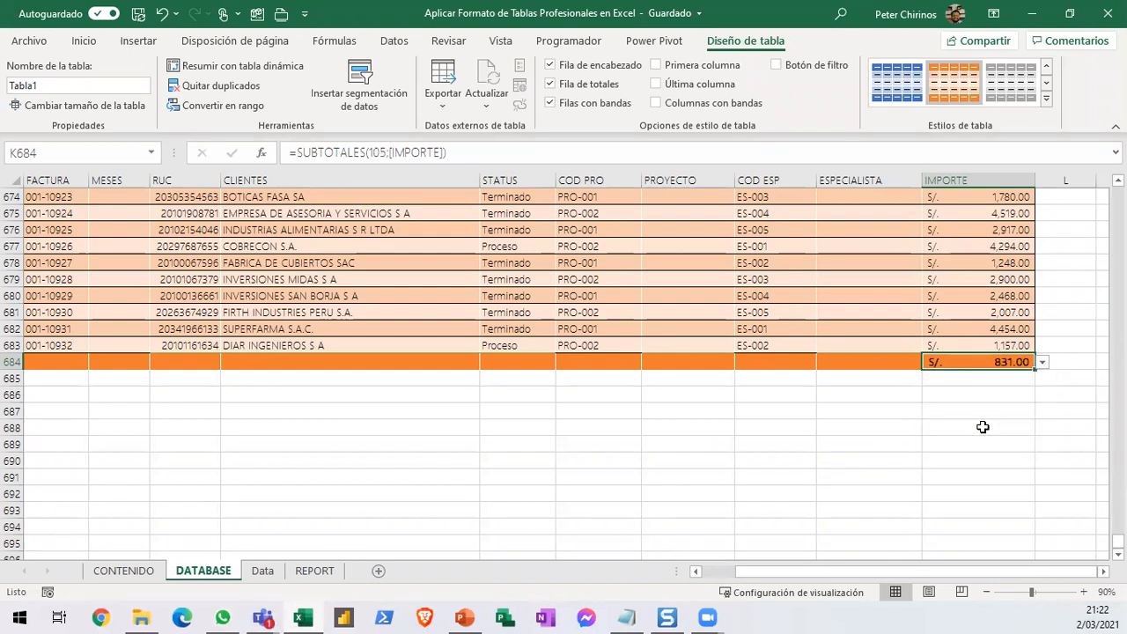
pyautogui.click(1042, 364)
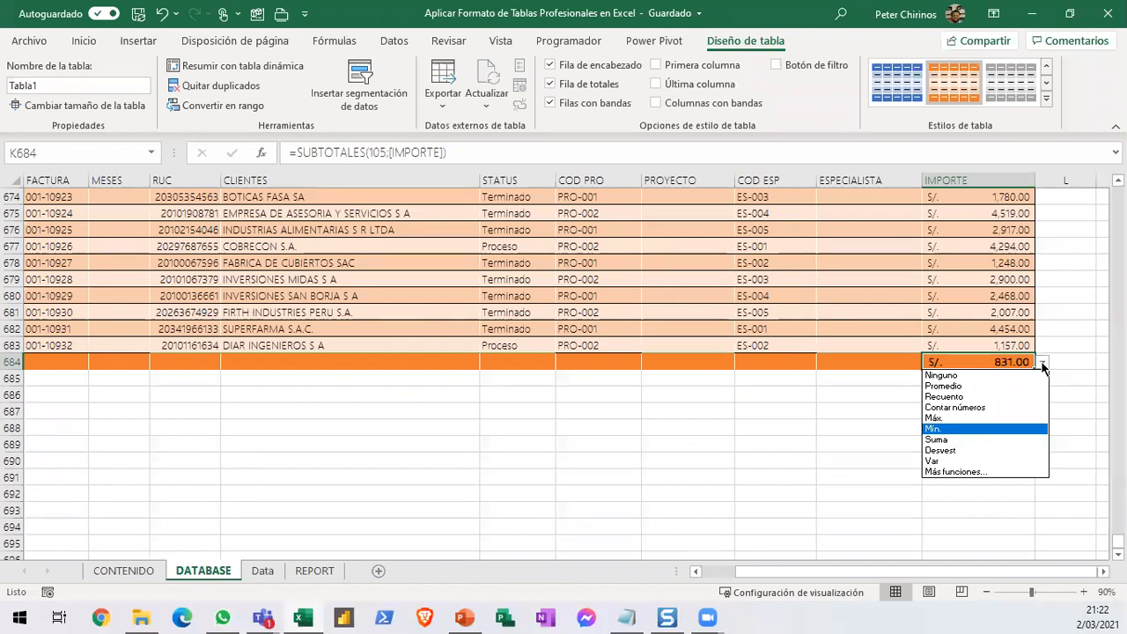
# Remove the totals row from the table and select cell F4 back among the first records.
pyautogui.click(550, 85)
pyautogui.click(550, 84)
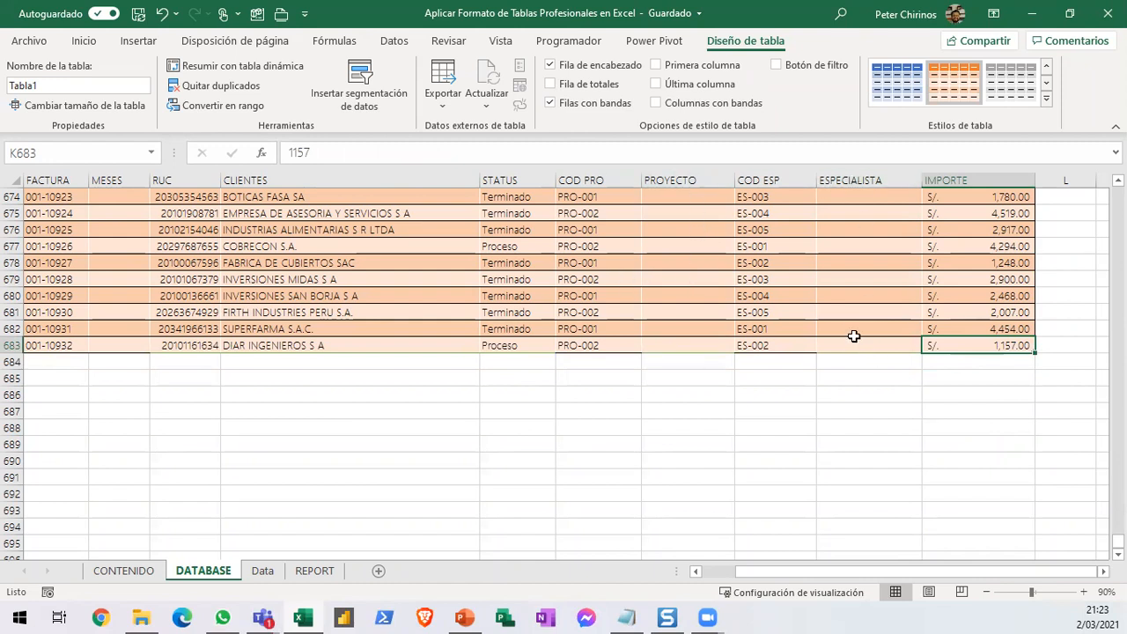
pyautogui.moveTo(1118, 541); pyautogui.dragTo(1118, 193)
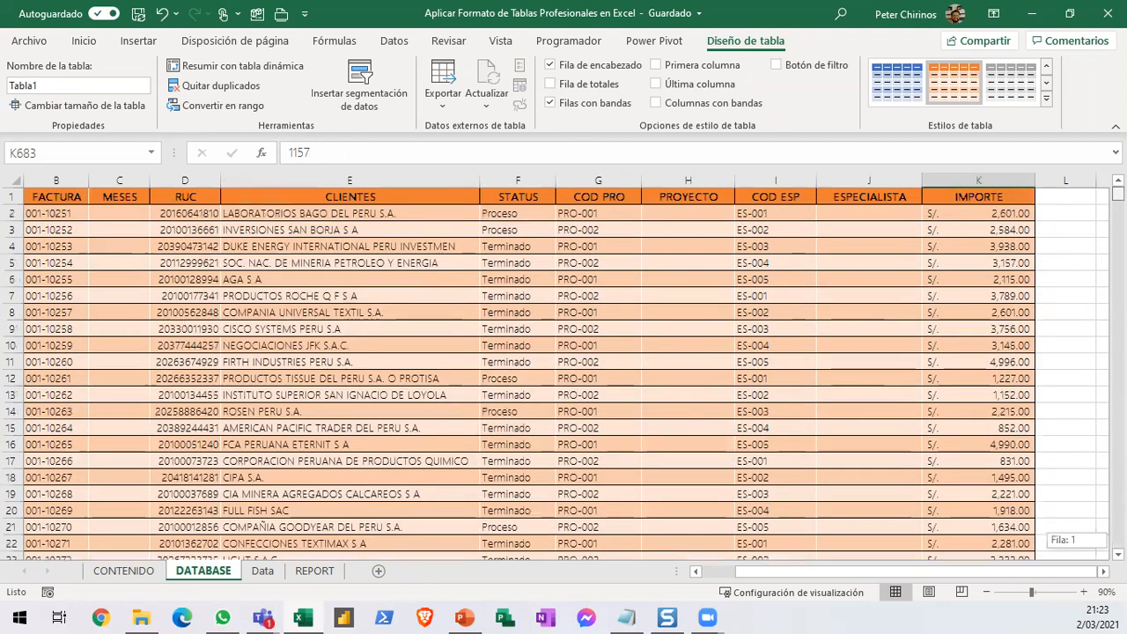
pyautogui.click(494, 253)
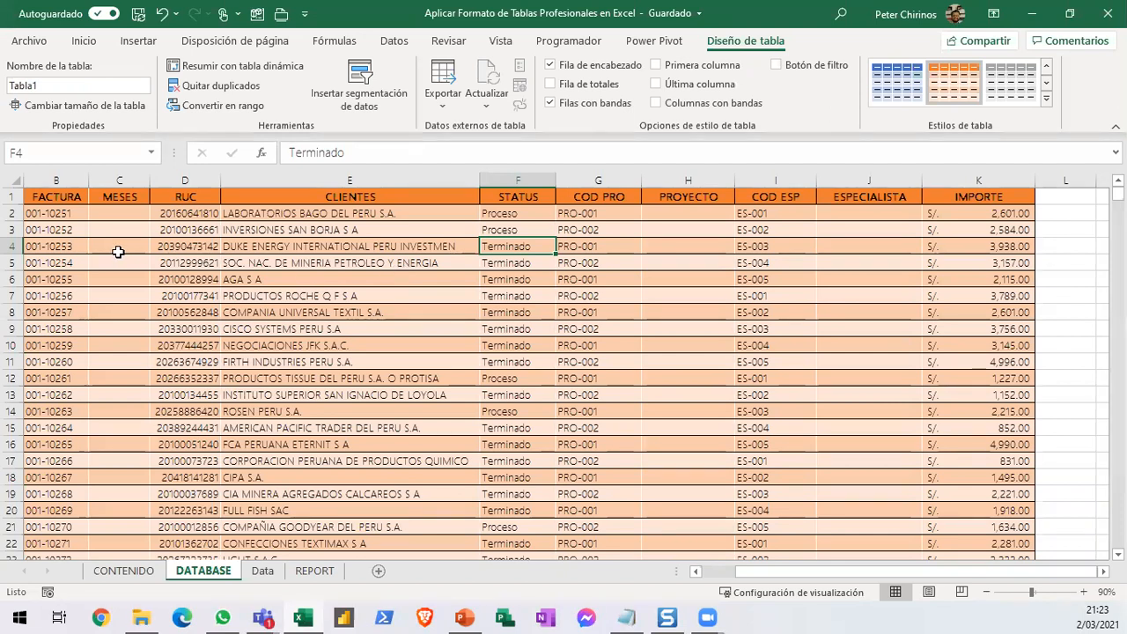
# Select cell E7 in the CLIENTES column and look at the column headings while moving down the records.
pyautogui.click(10, 195)
pyautogui.click(432, 280)
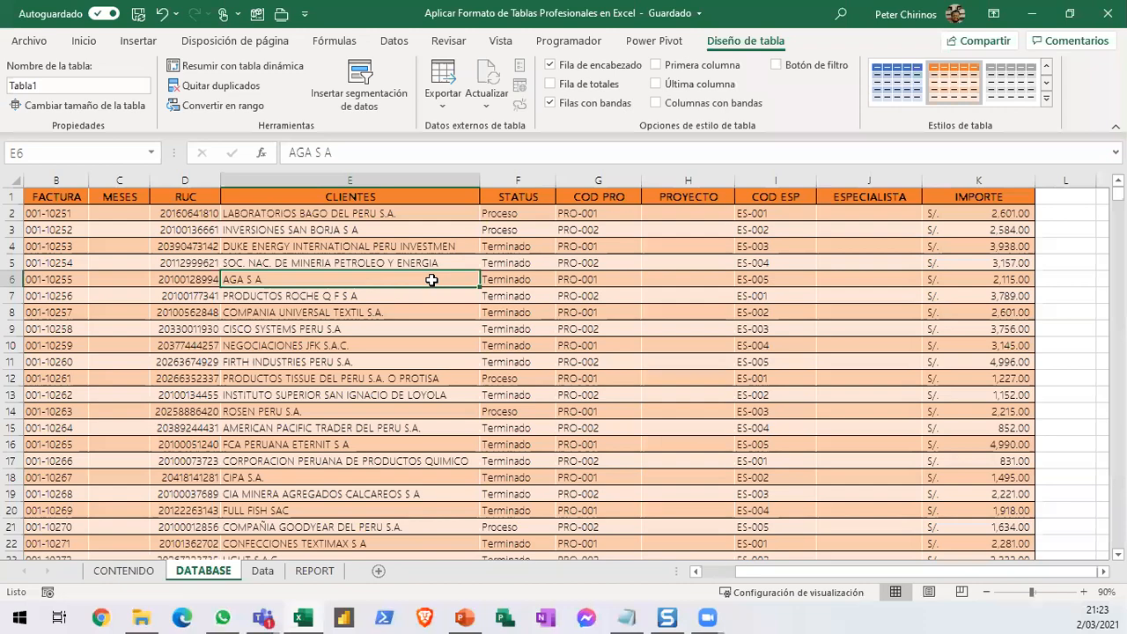
pyautogui.click(426, 299)
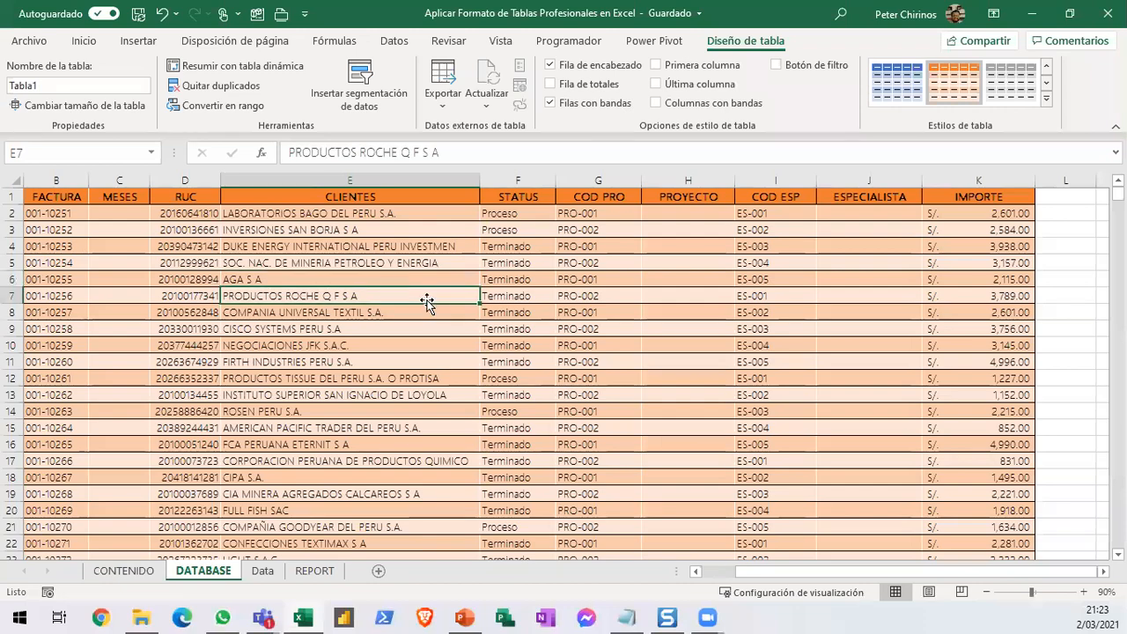
pyautogui.scroll(-2, 426, 299)
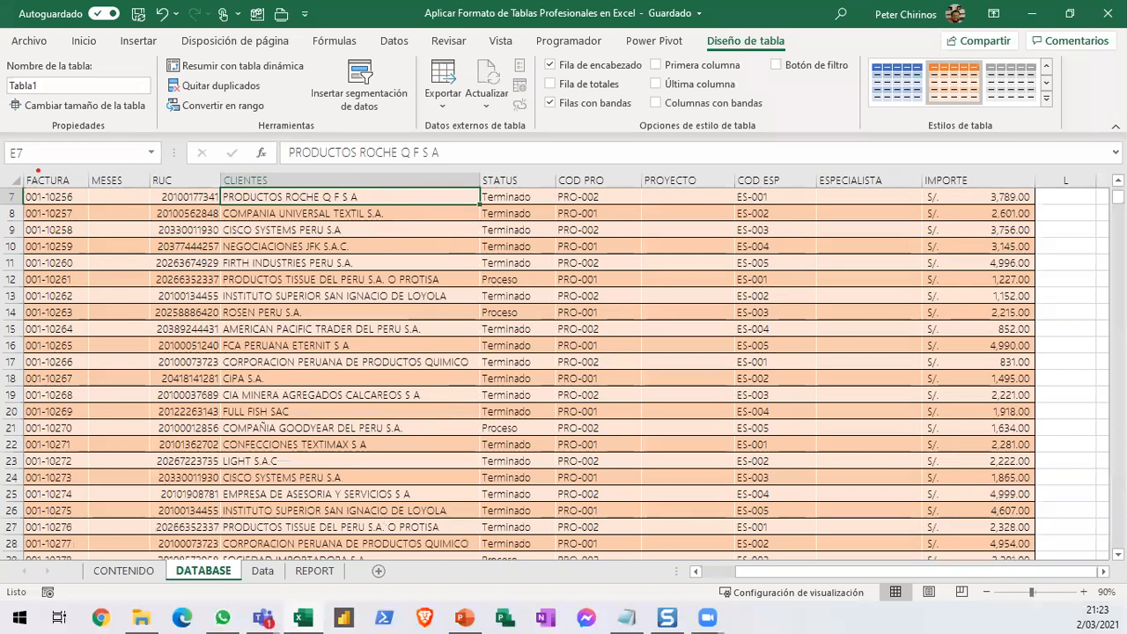
# Outline the field names and column letter L in red, mark IMPORTE and some CLIENTES records with arrows, and clear the markings.
pyautogui.moveTo(25, 167)
pyautogui.mouseDown()
pyautogui.moveTo(605, 203)
pyautogui.moveTo(1015, 196)
pyautogui.mouseUp()
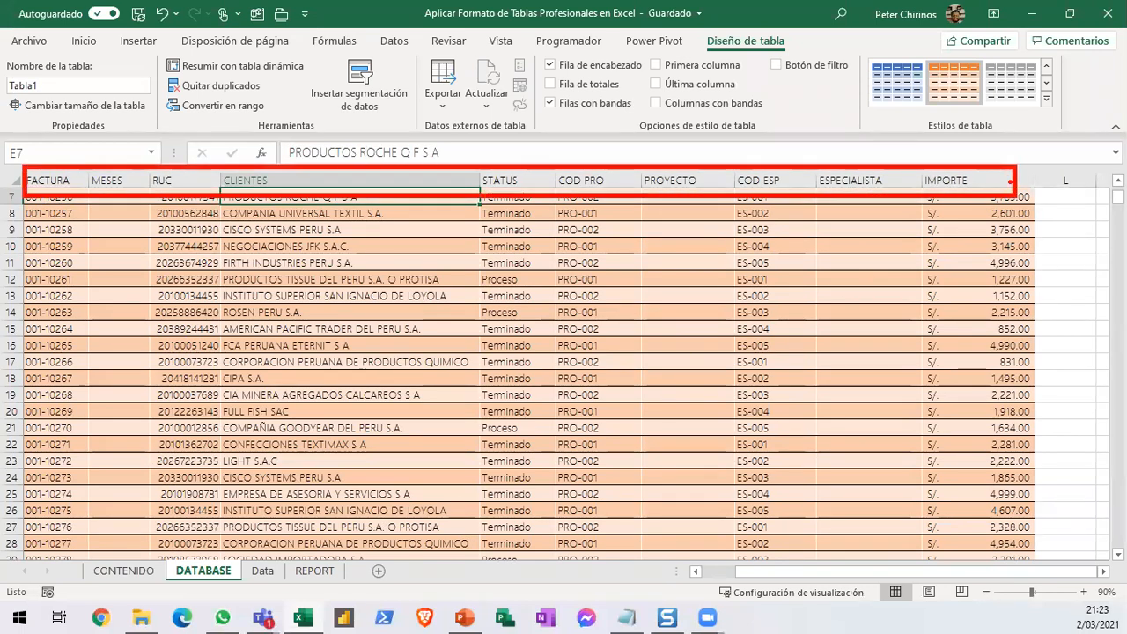
pyautogui.moveTo(1045, 162)
pyautogui.mouseDown()
pyautogui.moveTo(1042, 201)
pyautogui.moveTo(1088, 215)
pyautogui.moveTo(1093, 159)
pyautogui.moveTo(1048, 159)
pyautogui.mouseUp()
pyautogui.moveTo(961, 187); pyautogui.dragTo(960, 431)
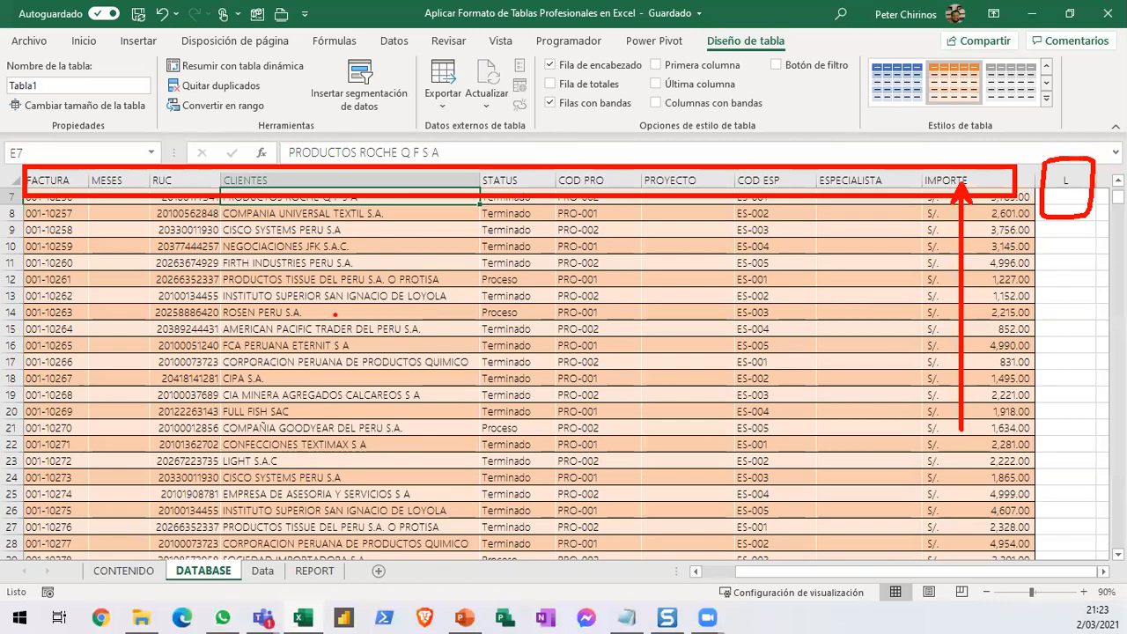
pyautogui.moveTo(334, 303)
pyautogui.mouseDown()
pyautogui.moveTo(353, 414)
pyautogui.moveTo(491, 435)
pyautogui.mouseUp()
pyautogui.moveTo(423, 371); pyautogui.dragTo(718, 373)
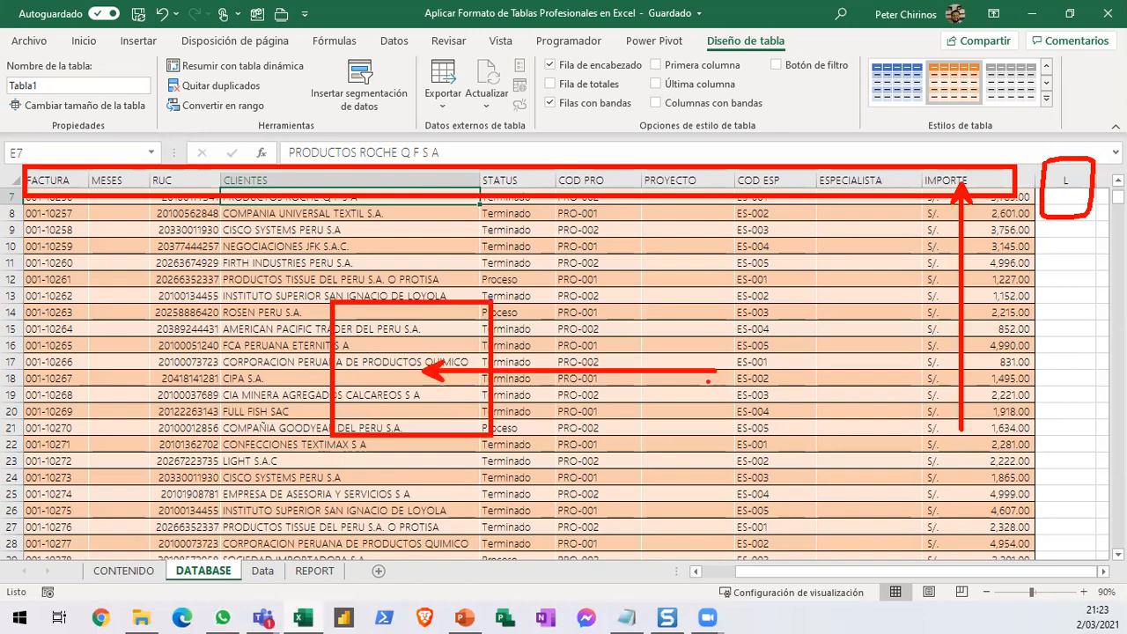
pyautogui.press('Escape')
# Examine the records down to about row 106 under the field headings, select cell F96, and return to the first row.
pyautogui.scroll(-3, 447, 367)
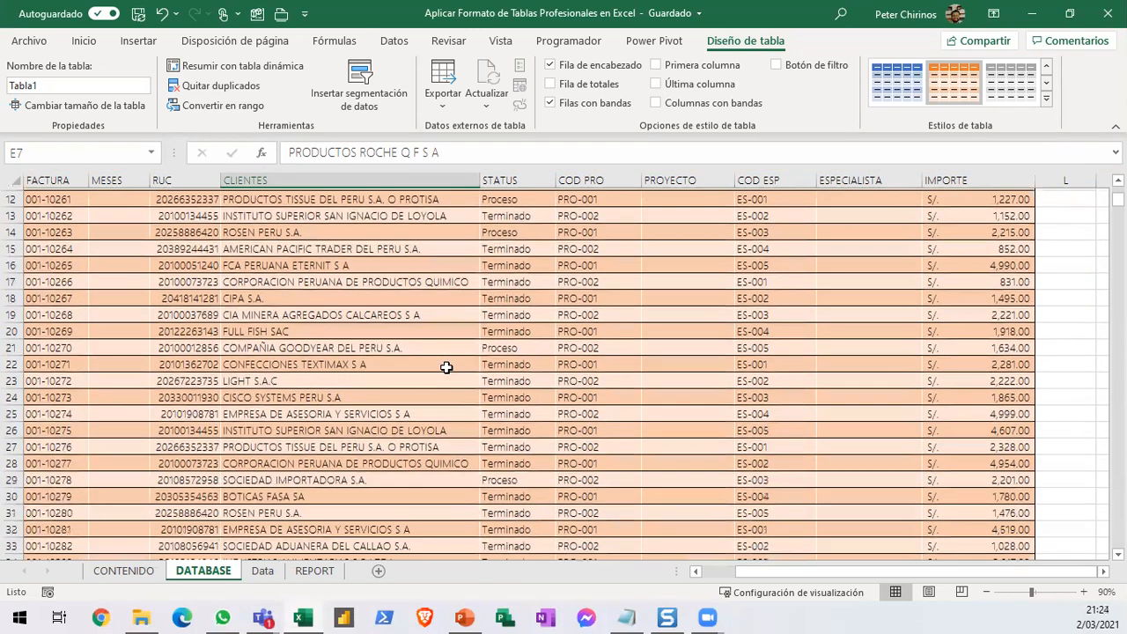
pyautogui.scroll(-10, 446, 366)
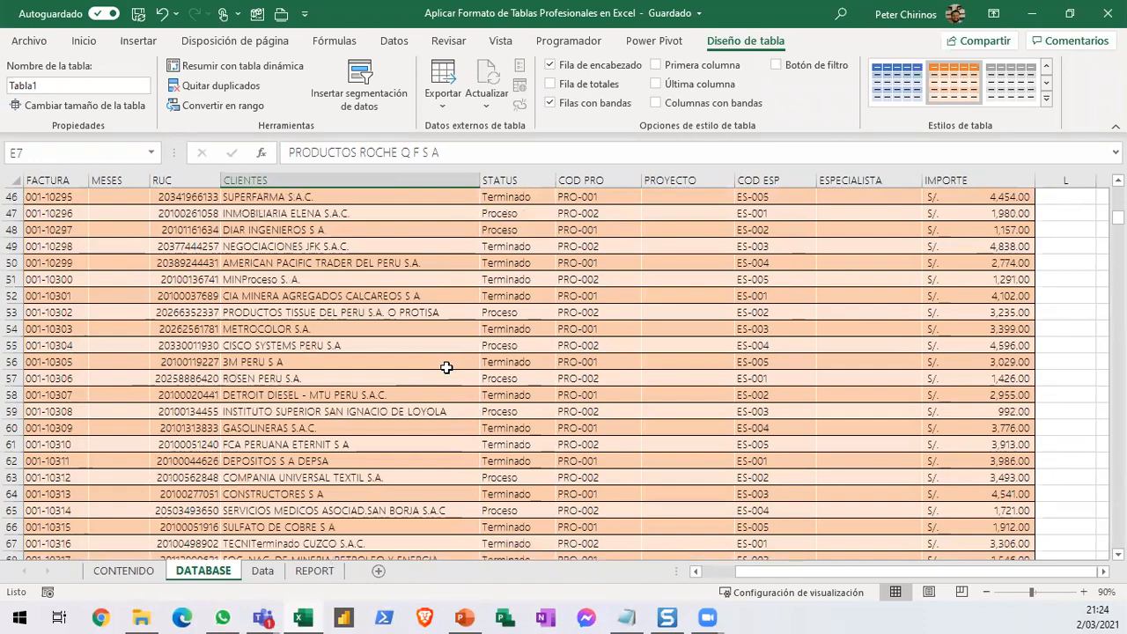
pyautogui.scroll(-4, 446, 367)
pyautogui.scroll(-9, 446, 367)
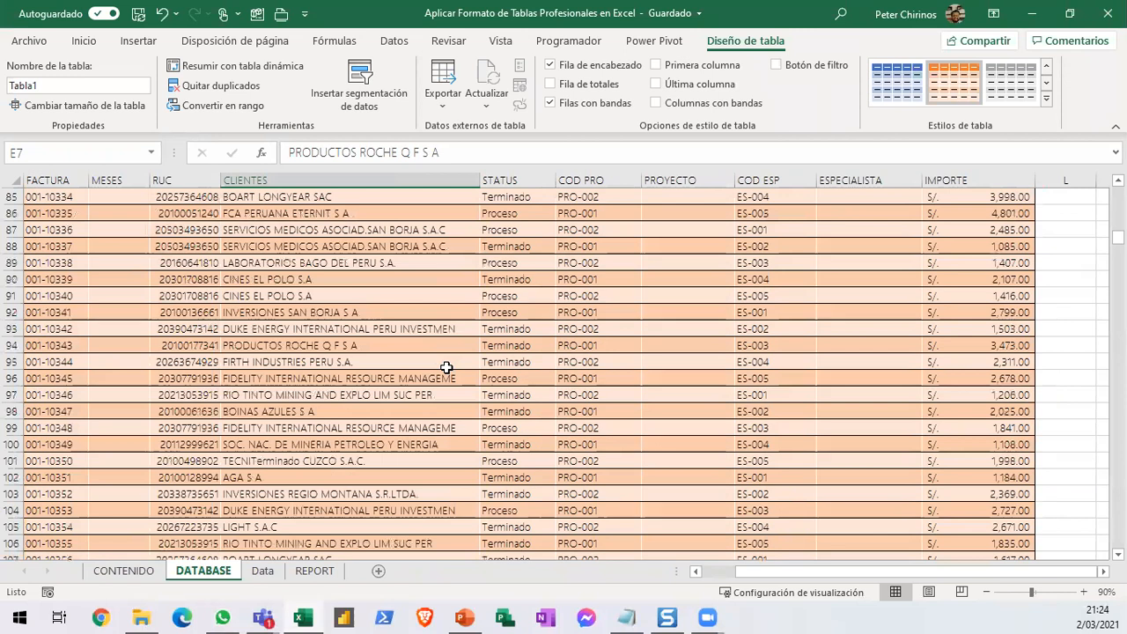
pyautogui.click(497, 378)
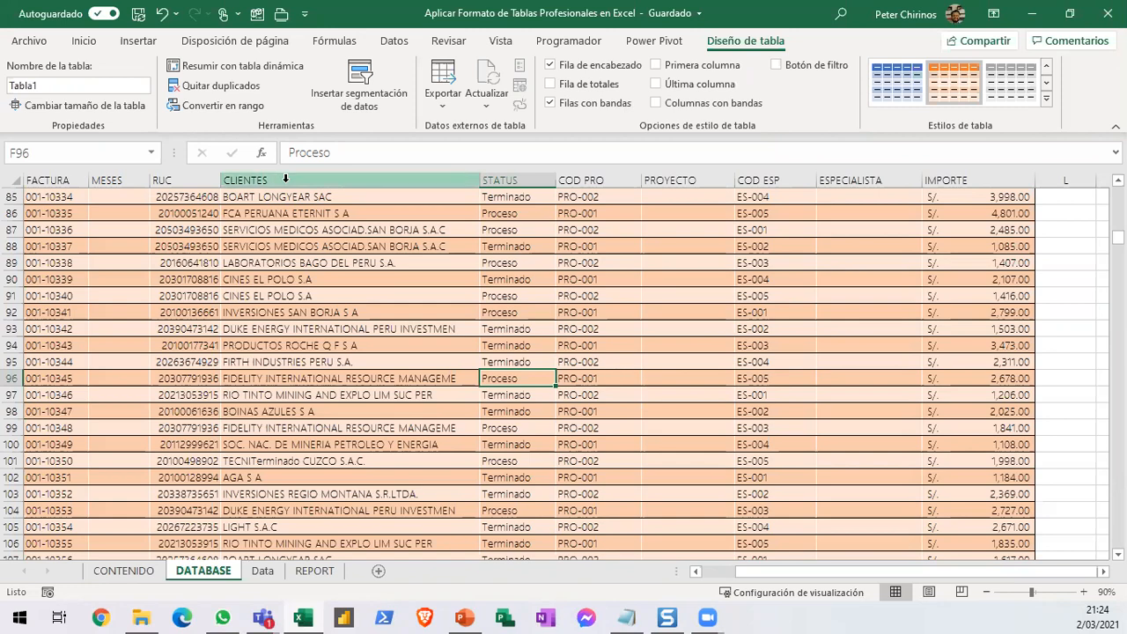
pyautogui.moveTo(1117, 238); pyautogui.dragTo(1117, 192)
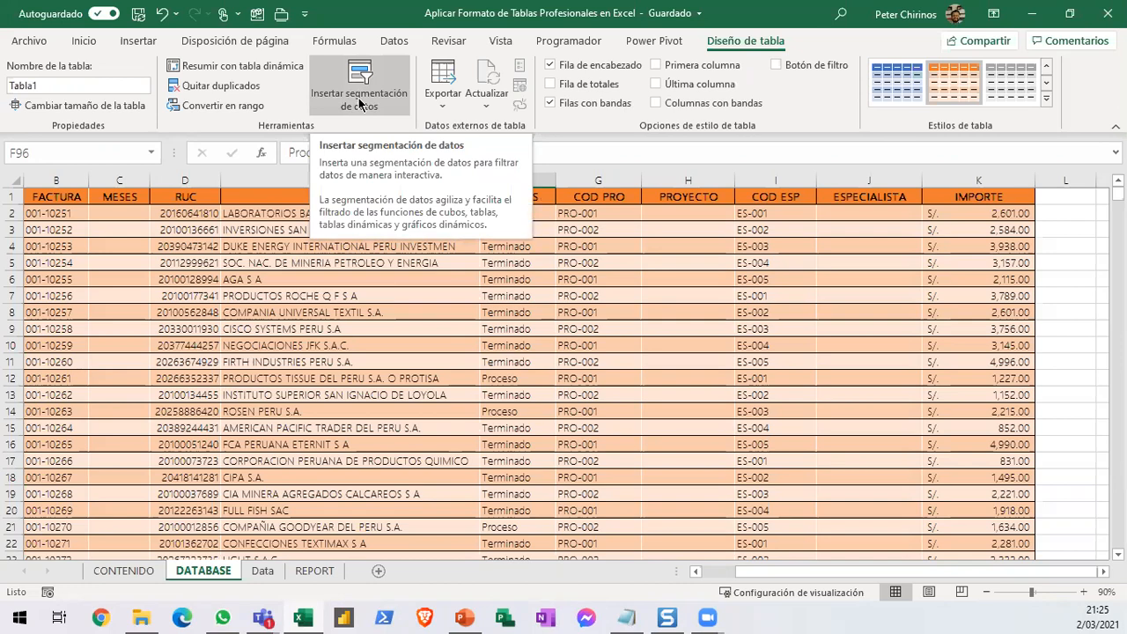
# Zoom the sheet to 80%, open the table's slicer field list, and move it off the CLIENTES column.
pyautogui.click(987, 592)
pyautogui.click(987, 591)
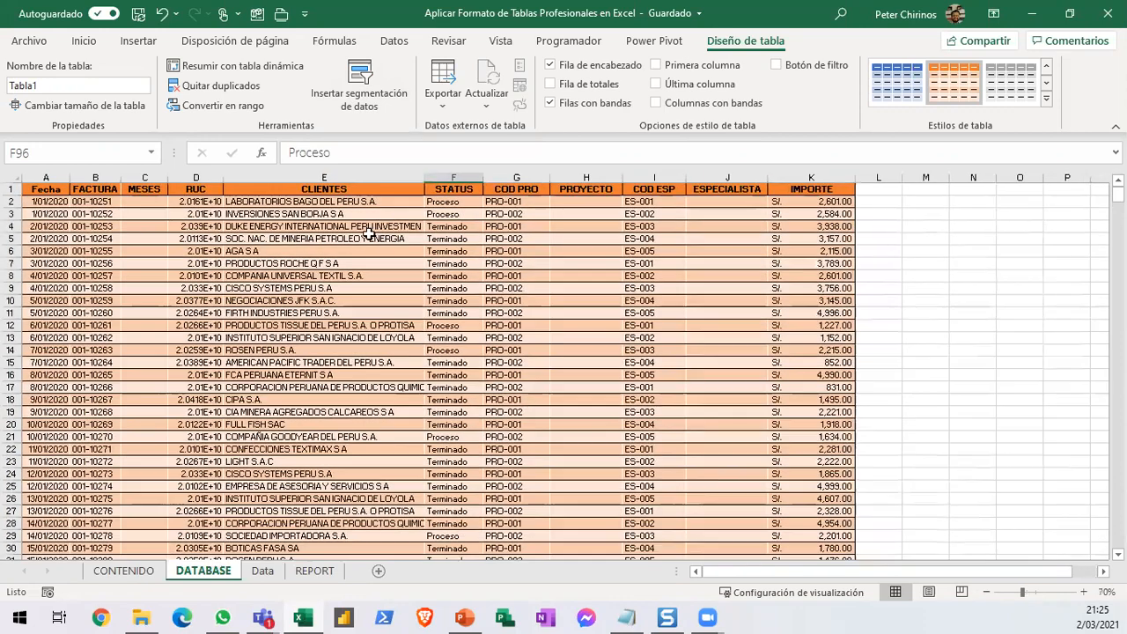
pyautogui.click(369, 238)
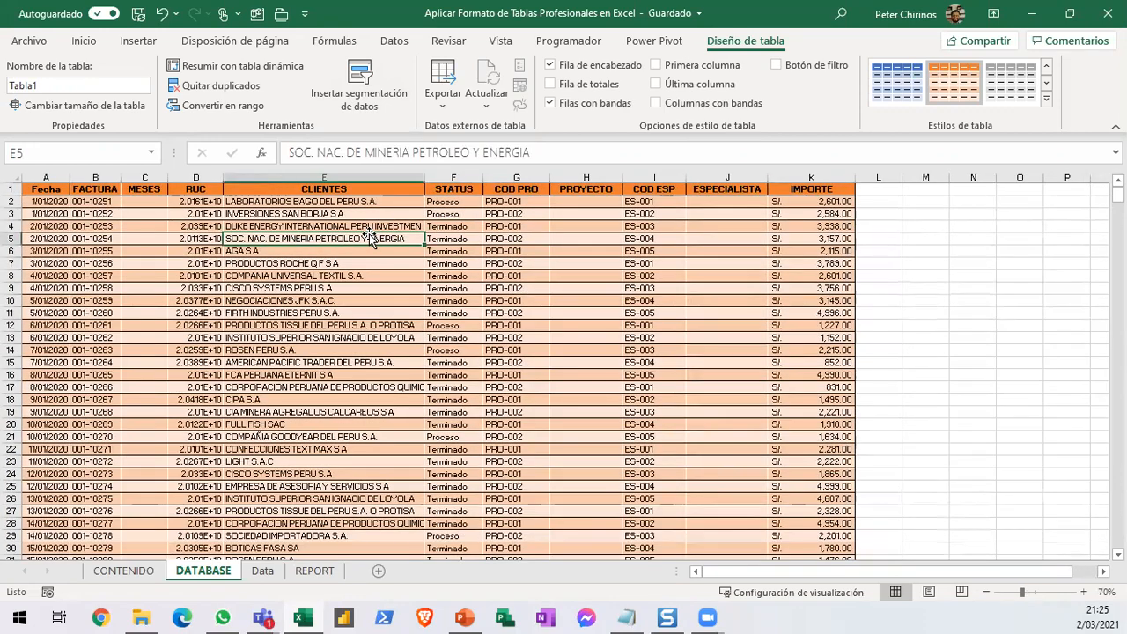
pyautogui.click(1083, 592)
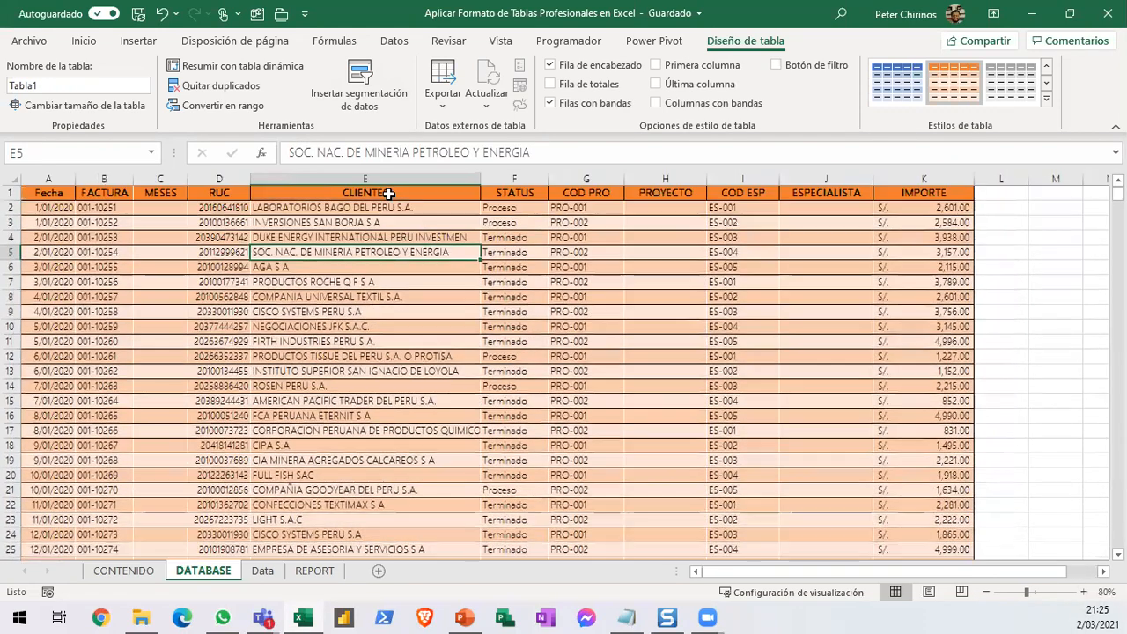
pyautogui.click(368, 99)
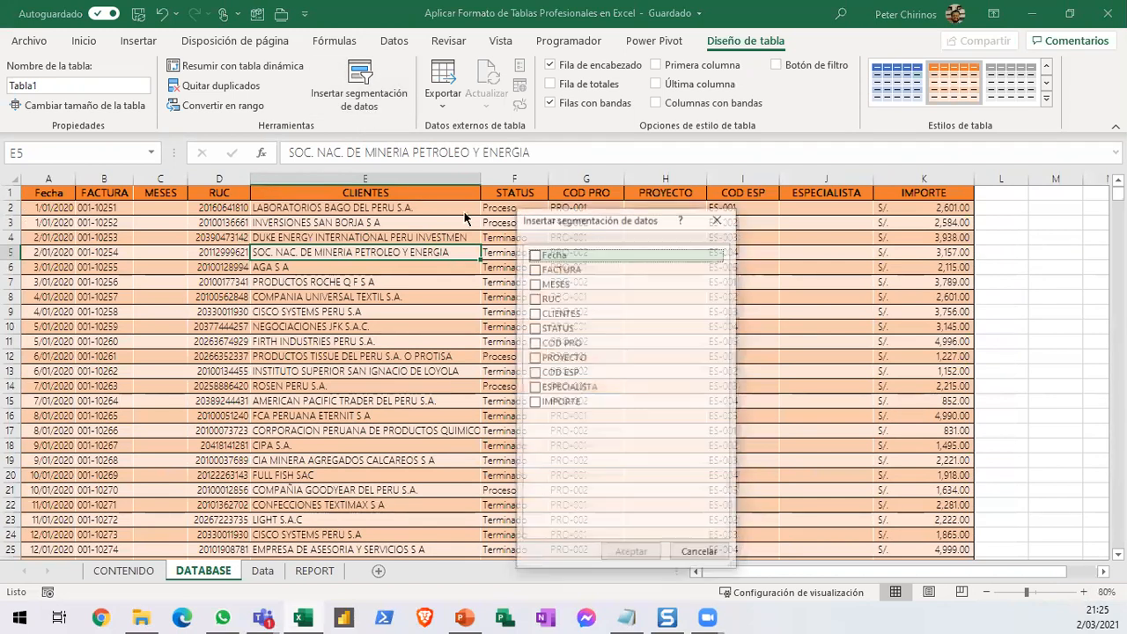
pyautogui.moveTo(519, 218); pyautogui.dragTo(456, 220)
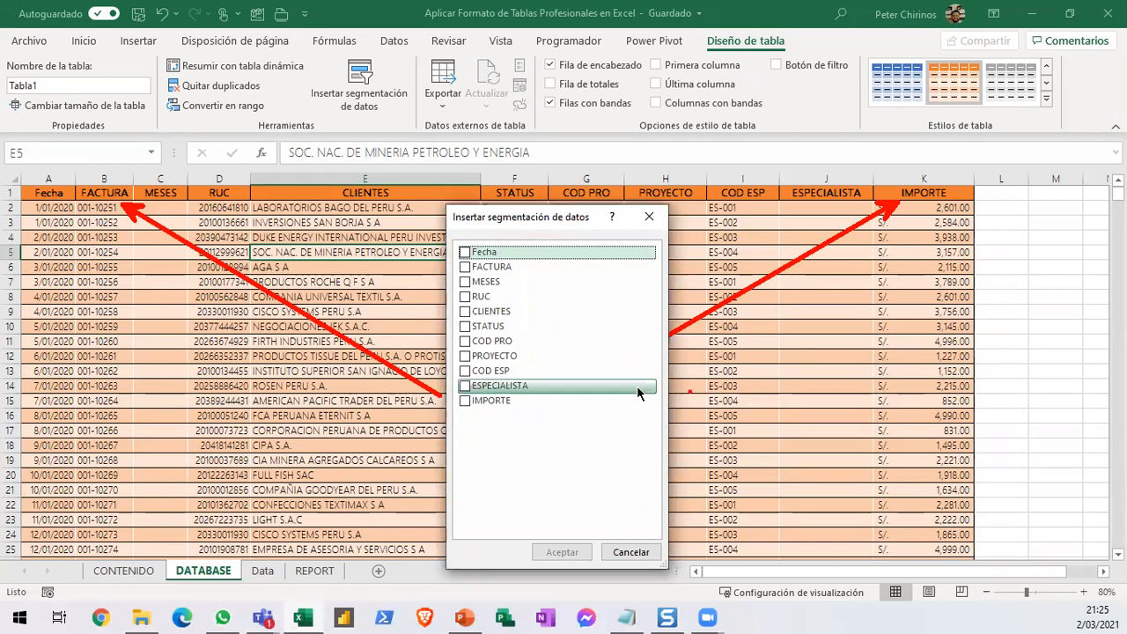
pyautogui.moveTo(560, 207); pyautogui.dragTo(560, 203)
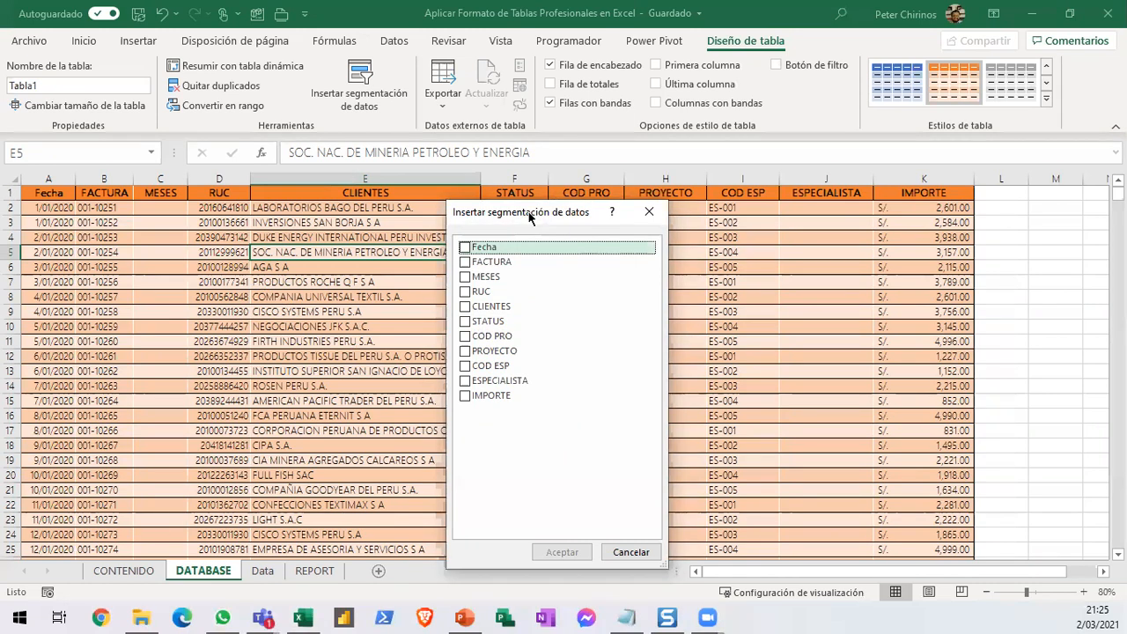
pyautogui.moveTo(529, 215); pyautogui.dragTo(729, 204)
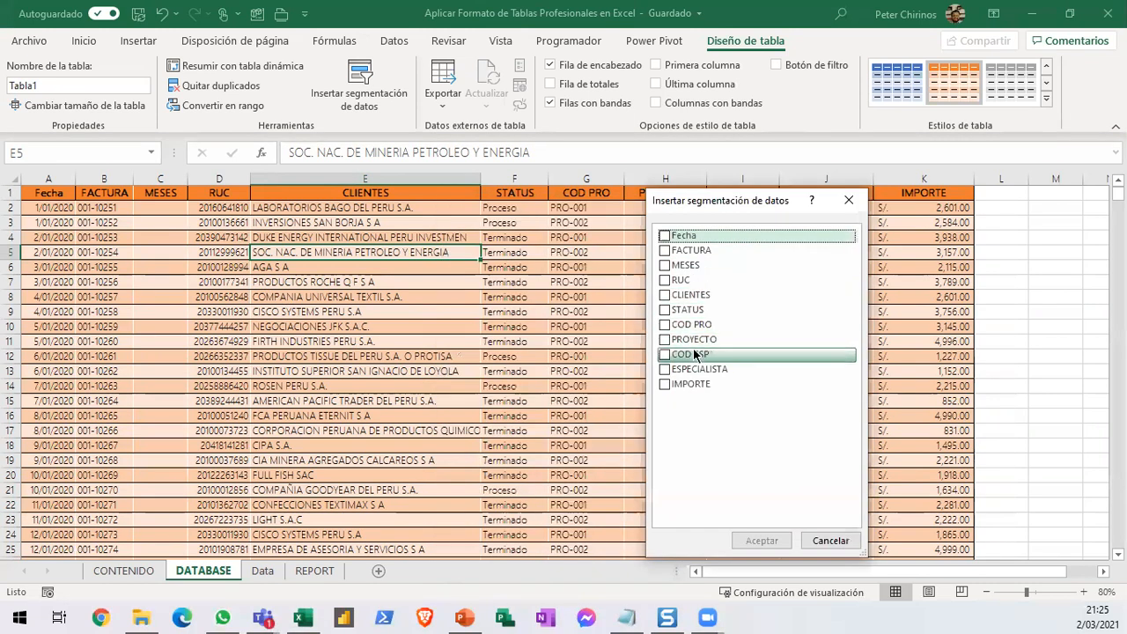
# Choose only the STATUS field, underline it in red, and insert its slicer.
pyautogui.click(665, 310)
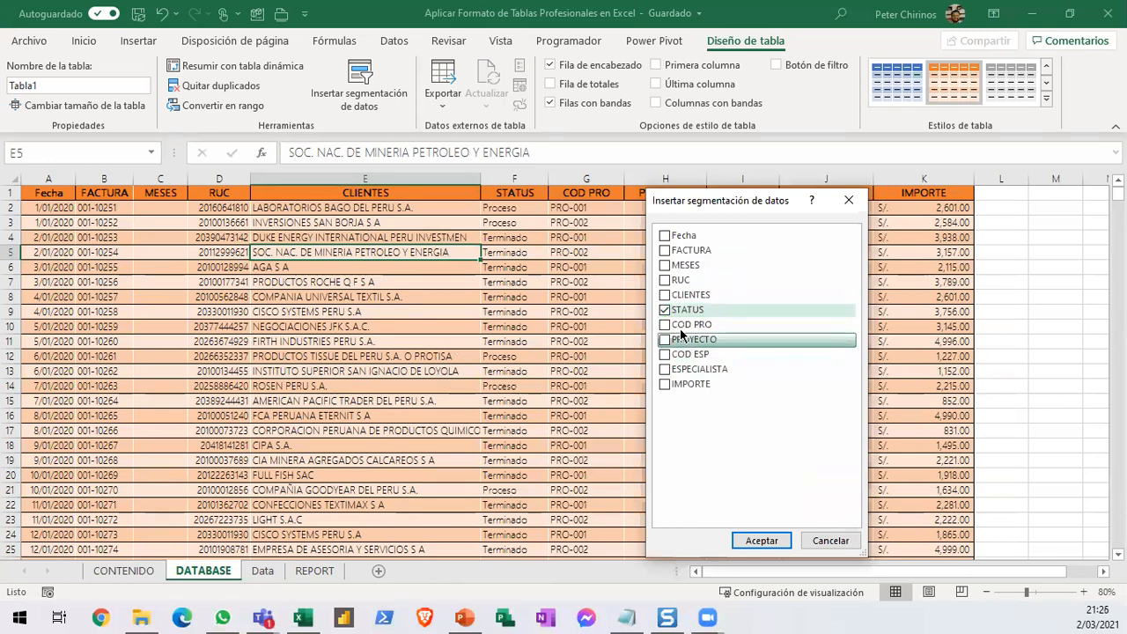
pyautogui.moveTo(653, 299)
pyautogui.mouseDown()
pyautogui.moveTo(737, 319)
pyautogui.moveTo(938, 308)
pyautogui.mouseUp()
pyautogui.moveTo(729, 514)
pyautogui.mouseDown()
pyautogui.moveTo(787, 558)
pyautogui.moveTo(772, 507)
pyautogui.moveTo(823, 397)
pyautogui.mouseUp()
pyautogui.press('Escape')
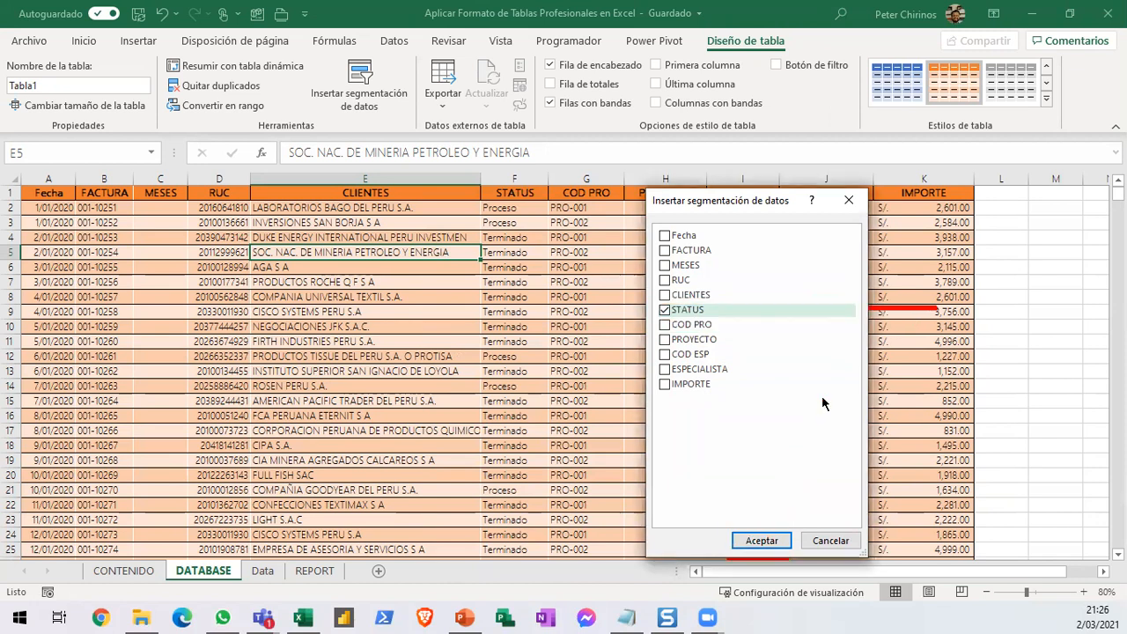
pyautogui.click(767, 538)
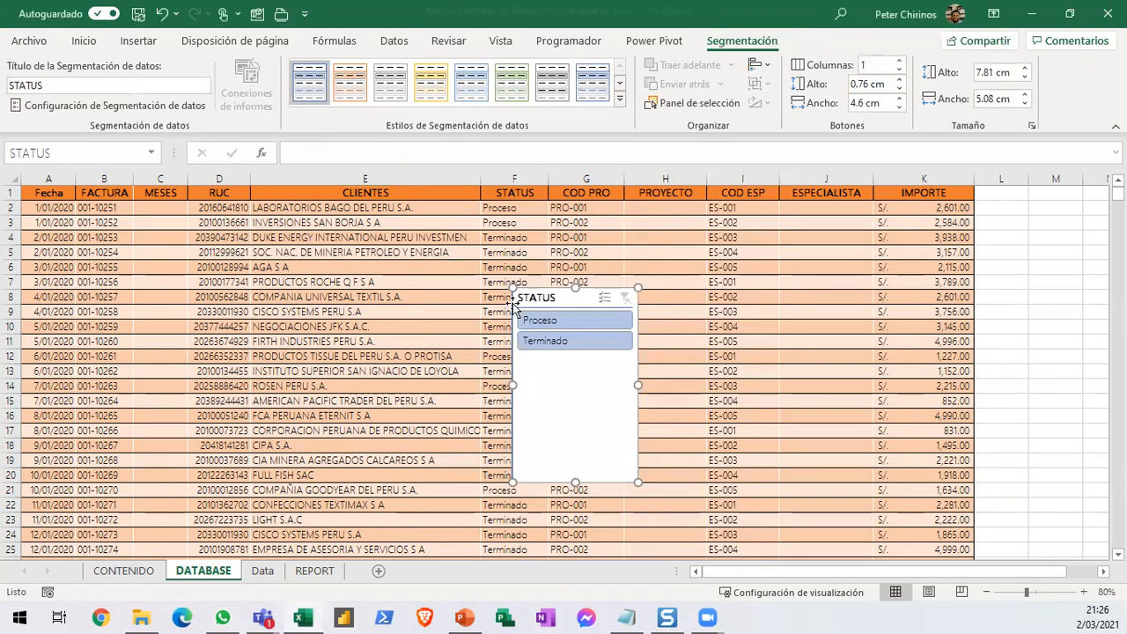
# Move the STATUS slicer beside the IMPORTE column and shorten it to about 2.95 cm high.
pyautogui.moveTo(572, 297); pyautogui.dragTo(711, 291)
pyautogui.moveTo(790, 288); pyautogui.dragTo(1003, 199)
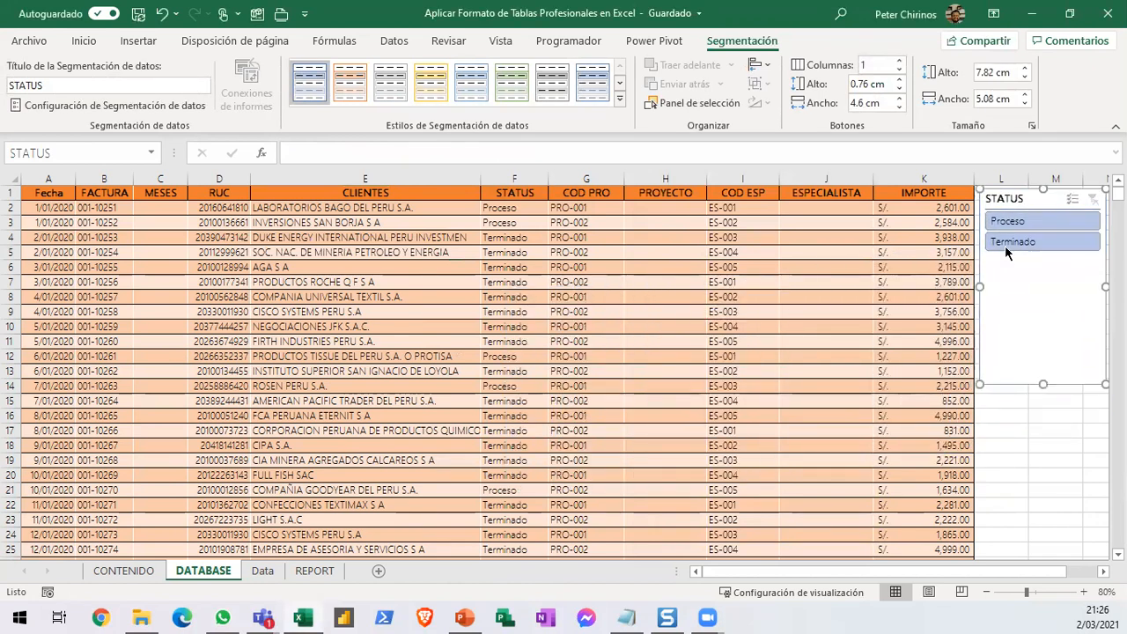
pyautogui.moveTo(1040, 380); pyautogui.dragTo(1041, 262)
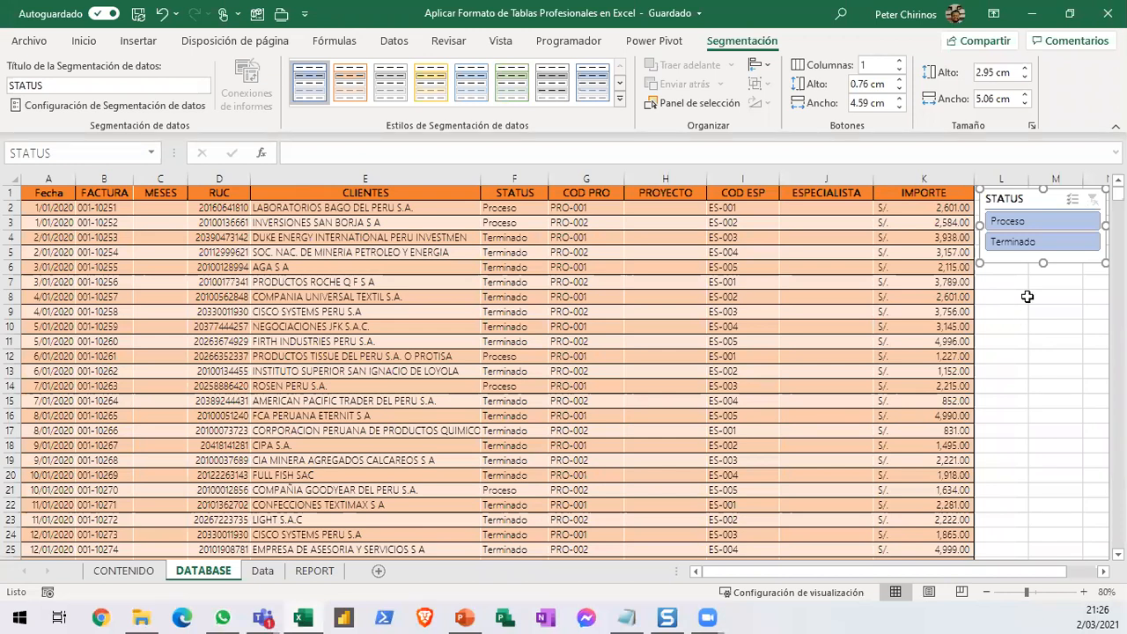
# Filter the table to Terminado with the STATUS slicer, review the filtered records, and return to the first ones.
pyautogui.click(1033, 242)
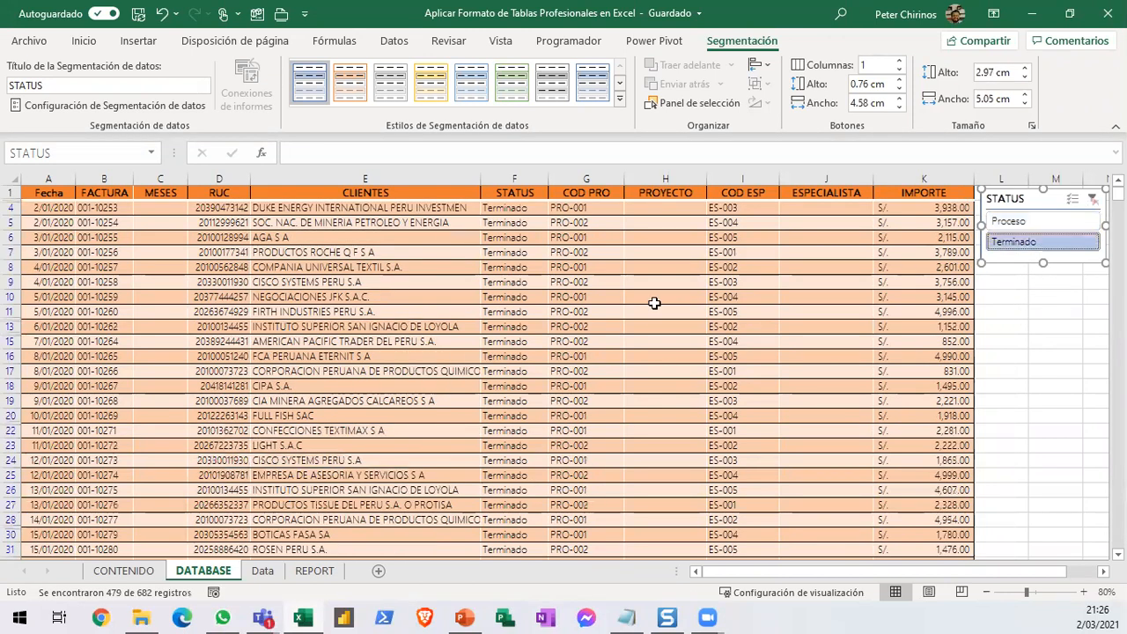
pyautogui.click(583, 314)
pyautogui.scroll(-3, 583, 322)
pyautogui.scroll(-12, 584, 322)
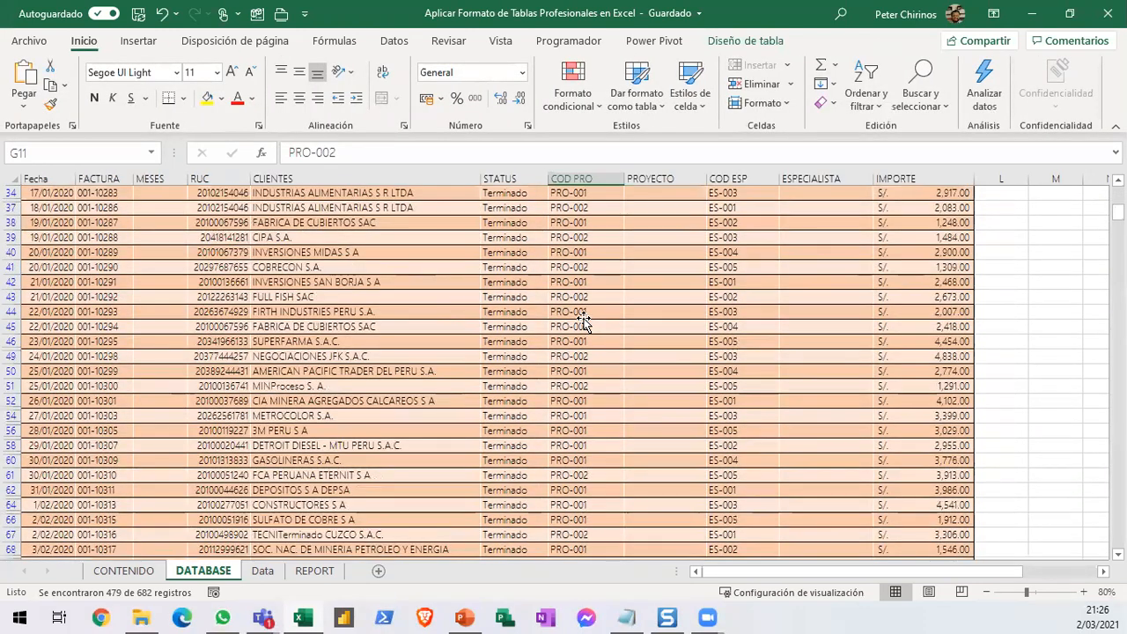
pyautogui.scroll(-7, 584, 322)
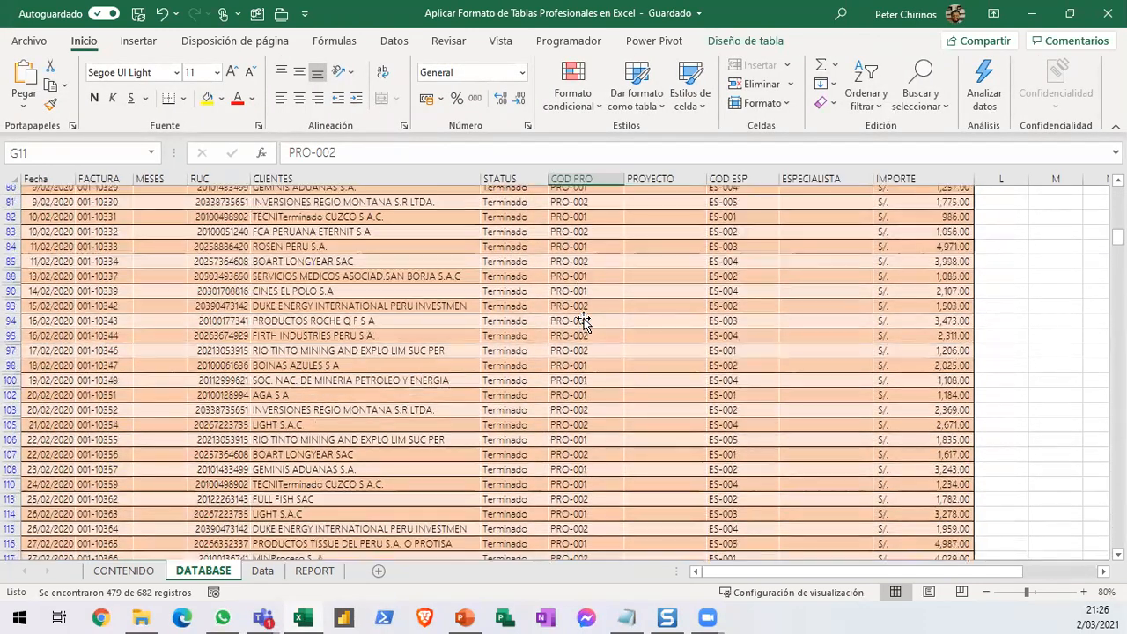
pyautogui.scroll(-3, 584, 322)
pyautogui.scroll(15, 584, 322)
pyautogui.scroll(10, 583, 322)
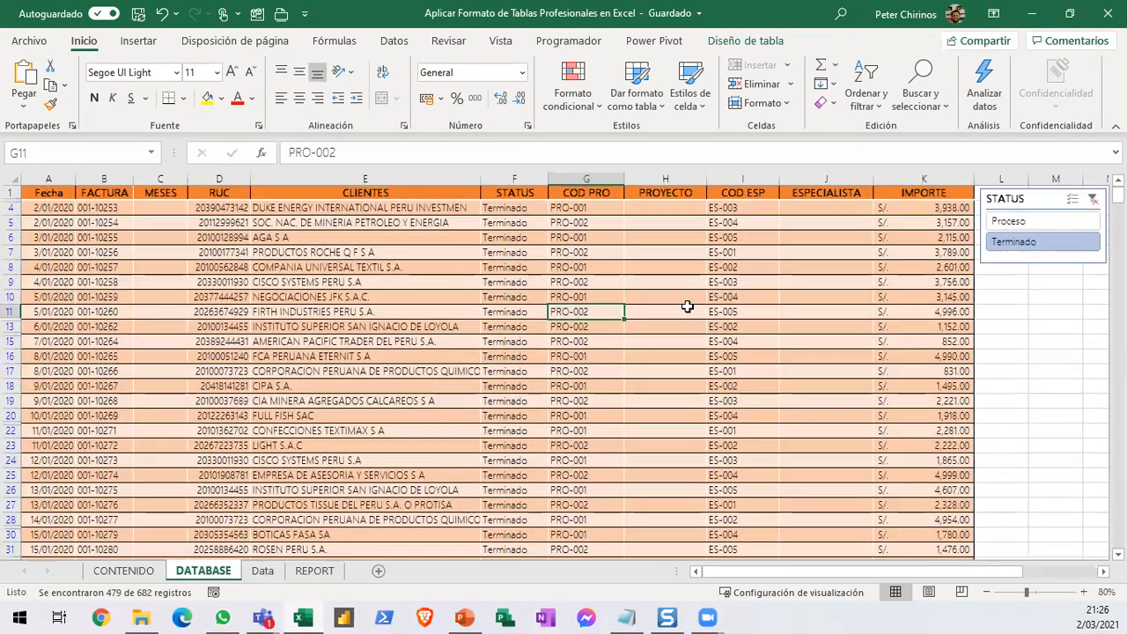
# Switch the STATUS slicer to Proceso, clear its filter, and select the STATUS column and the slicer in turn for comparison.
pyautogui.click(1018, 221)
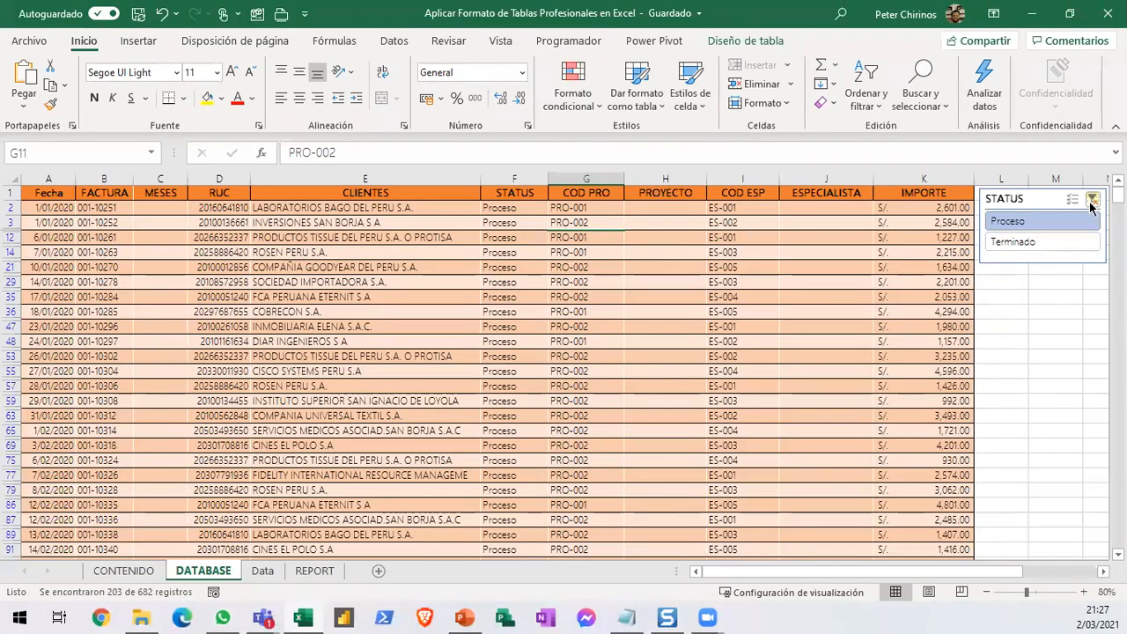
pyautogui.click(1092, 202)
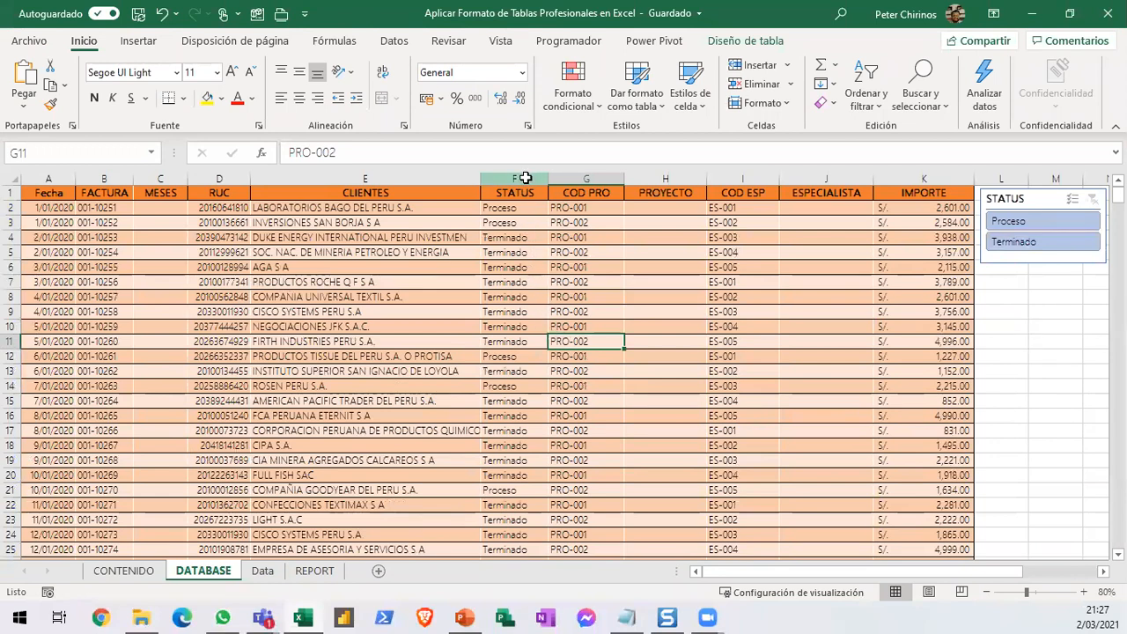
pyautogui.click(526, 176)
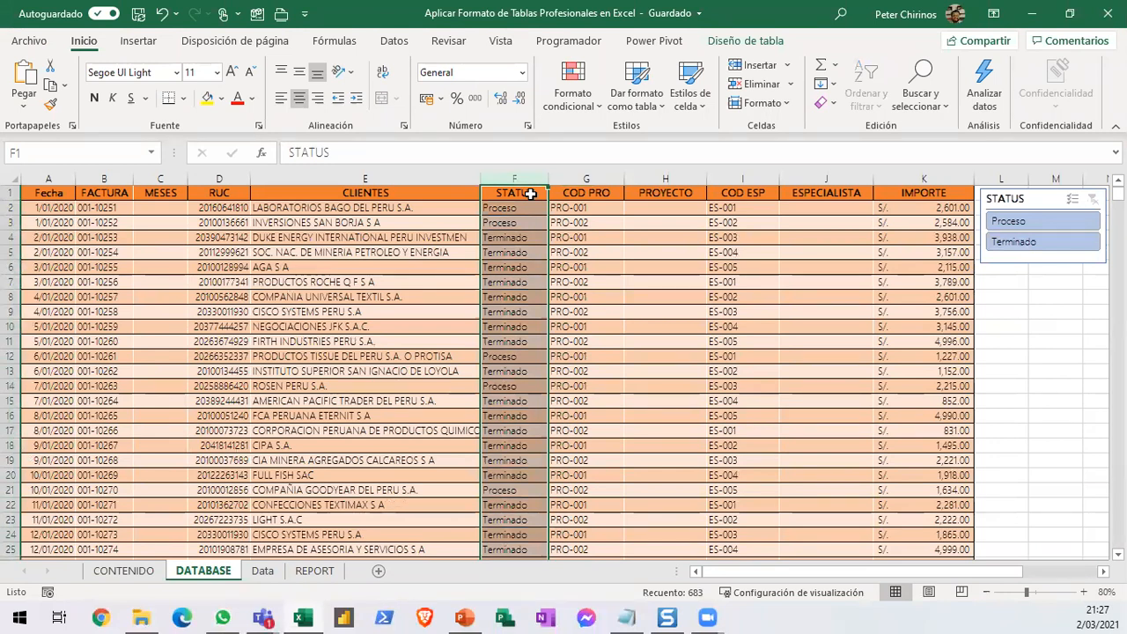
pyautogui.click(648, 264)
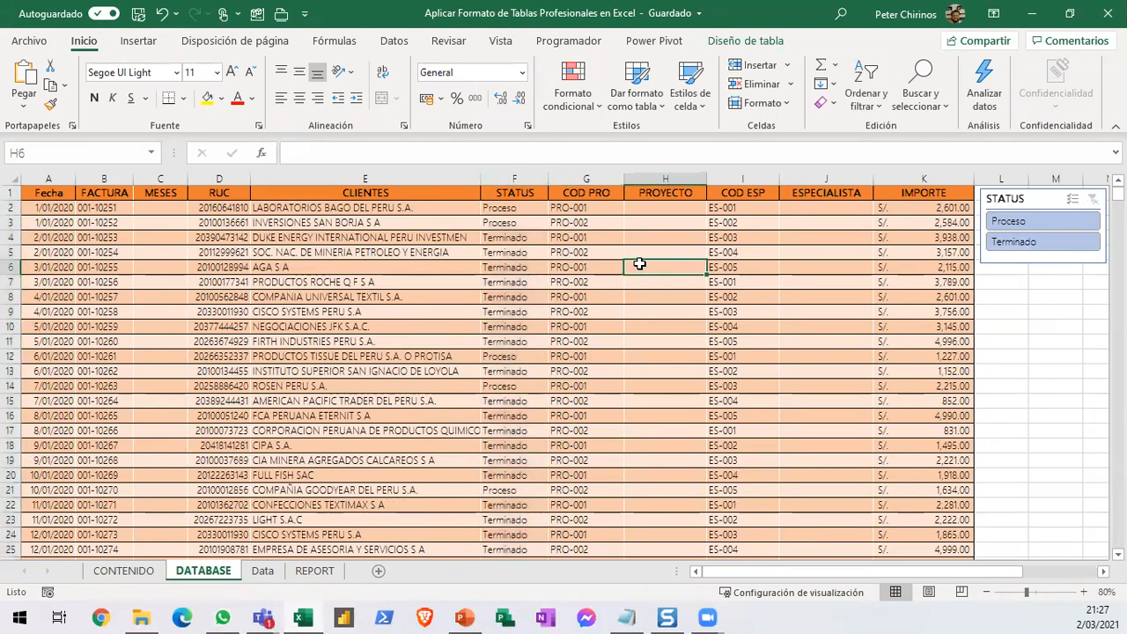
pyautogui.click(1035, 200)
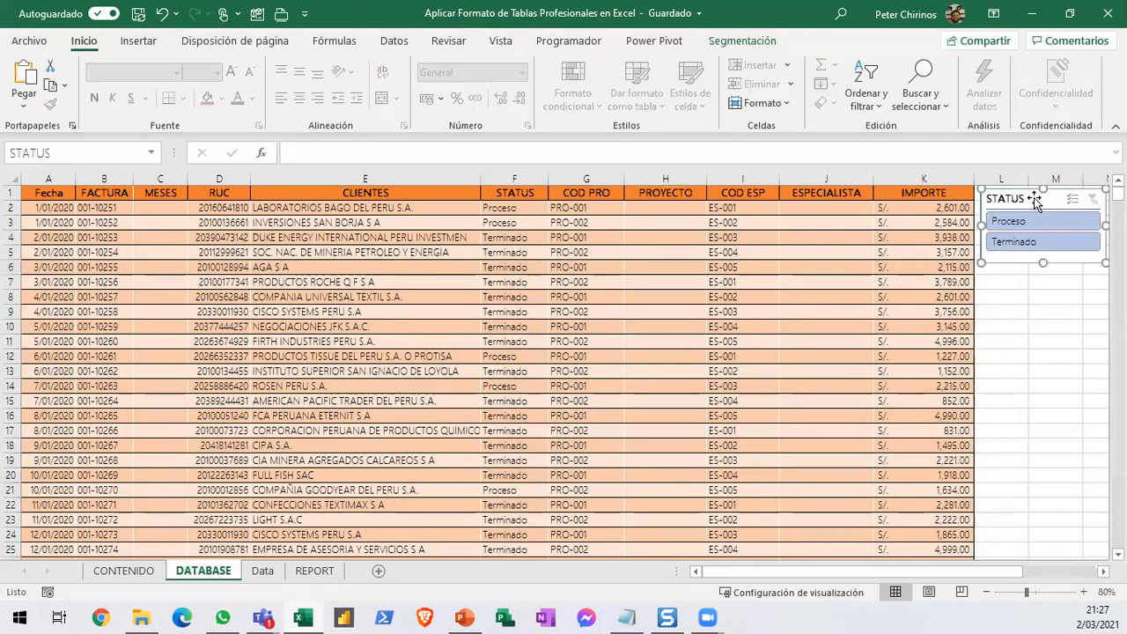
# Select cell F8 in the table and turn on the filter buttons in its header row.
pyautogui.click(486, 297)
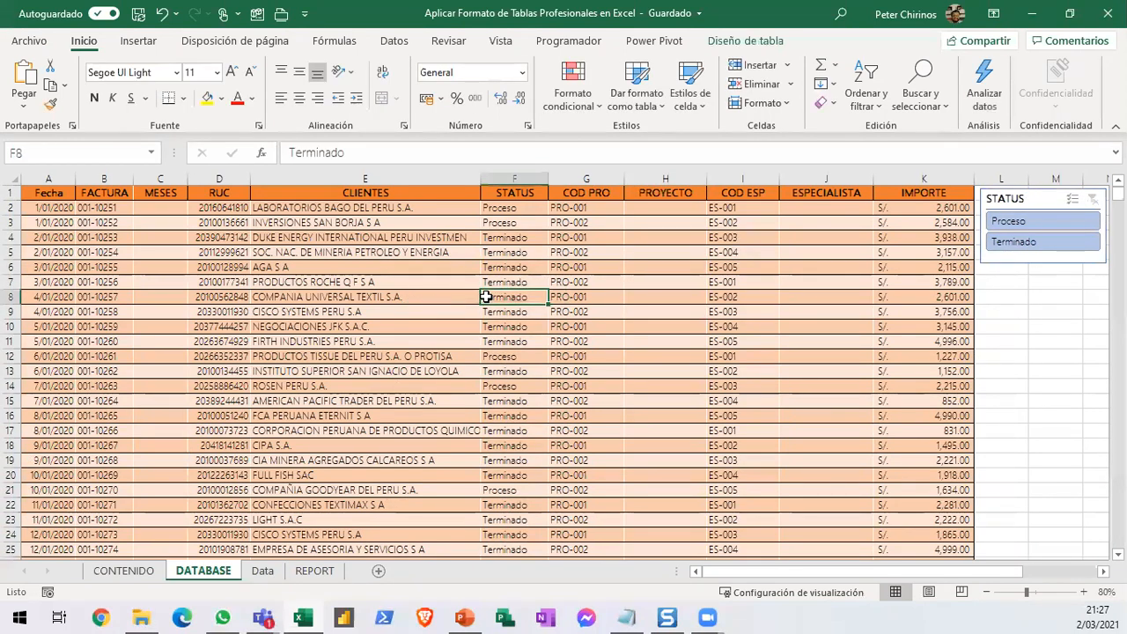
pyautogui.click(746, 42)
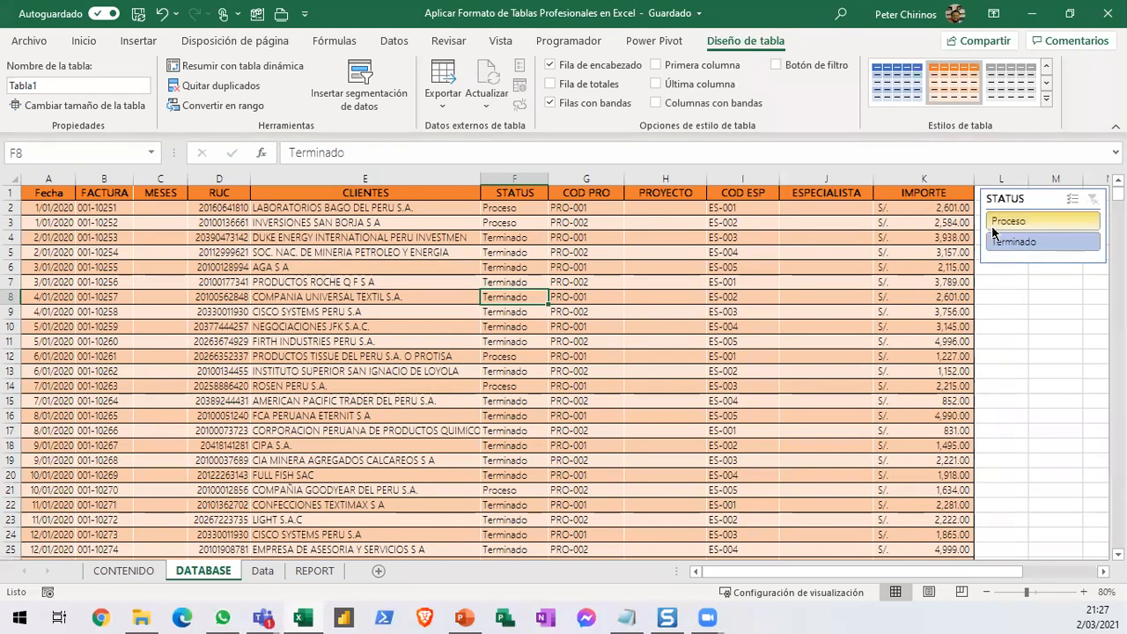
pyautogui.click(776, 65)
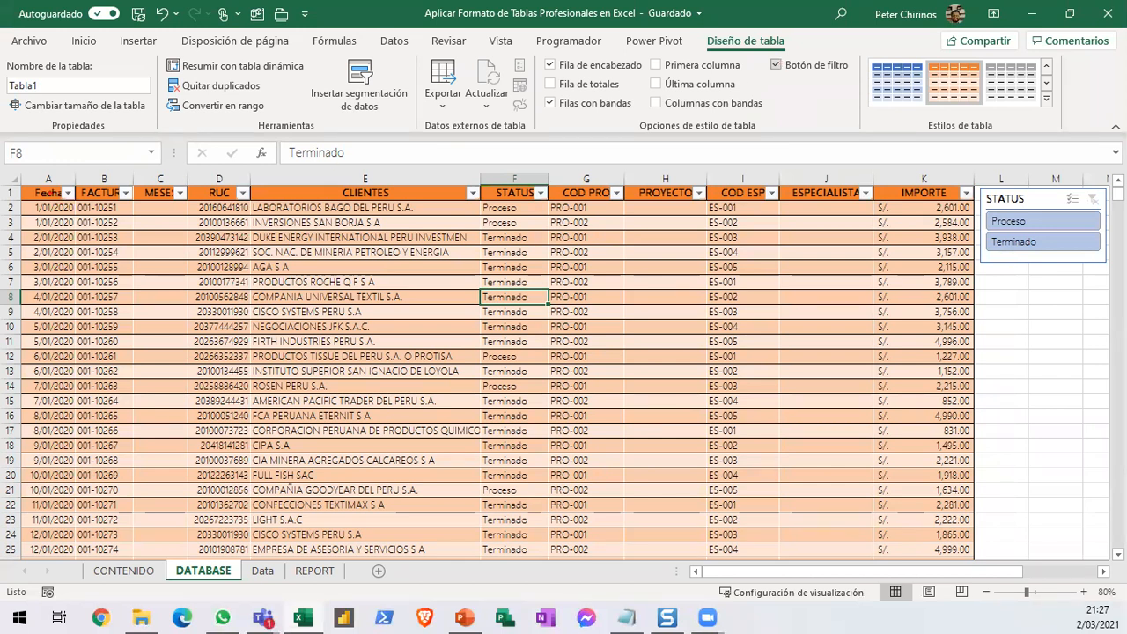
pyautogui.moveTo(31, 176)
pyautogui.mouseDown()
pyautogui.moveTo(964, 211)
pyautogui.moveTo(1030, 172)
pyautogui.moveTo(1006, 262)
pyautogui.moveTo(1088, 247)
pyautogui.moveTo(1084, 186)
pyautogui.moveTo(1021, 172)
pyautogui.mouseUp()
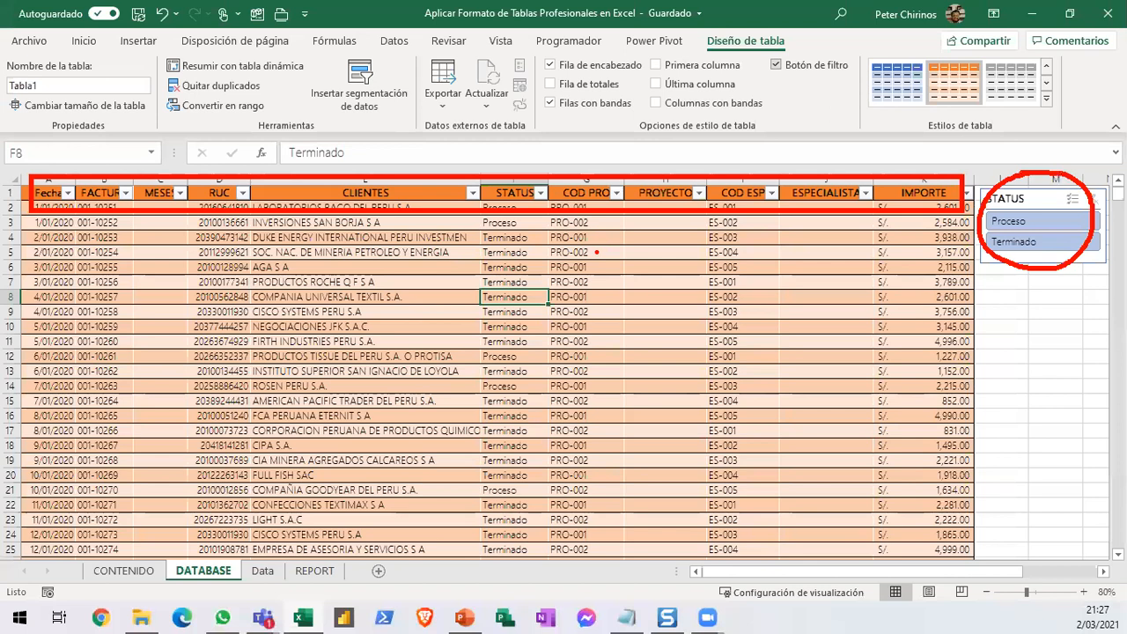
pyautogui.moveTo(526, 132)
pyautogui.mouseDown()
pyautogui.moveTo(485, 134)
pyautogui.moveTo(414, 275)
pyautogui.moveTo(675, 154)
pyautogui.moveTo(508, 125)
pyautogui.mouseUp()
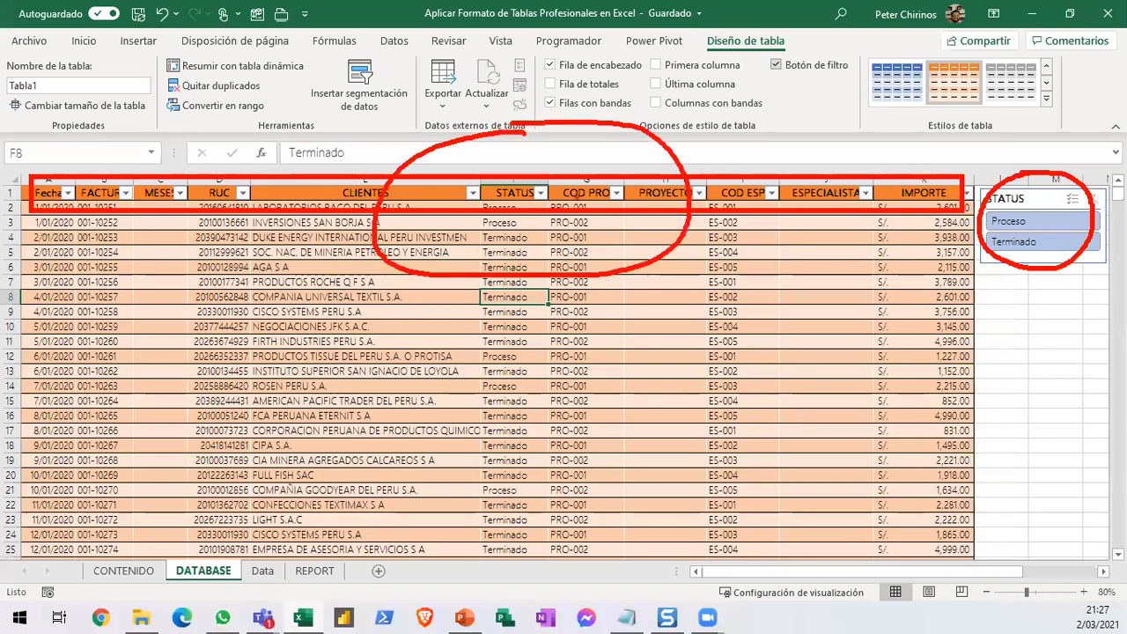
pyautogui.press('Escape')
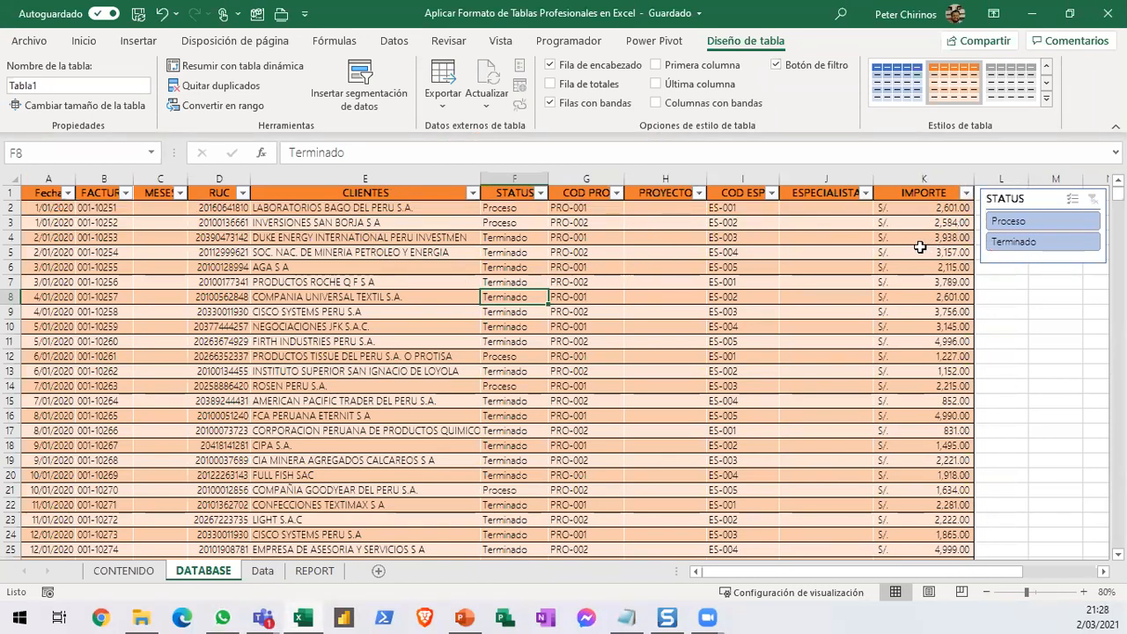
# Delete the STATUS slicer from the sheet and select cell K5 in the IMPORTE column.
pyautogui.moveTo(1046, 195); pyautogui.dragTo(965, 256)
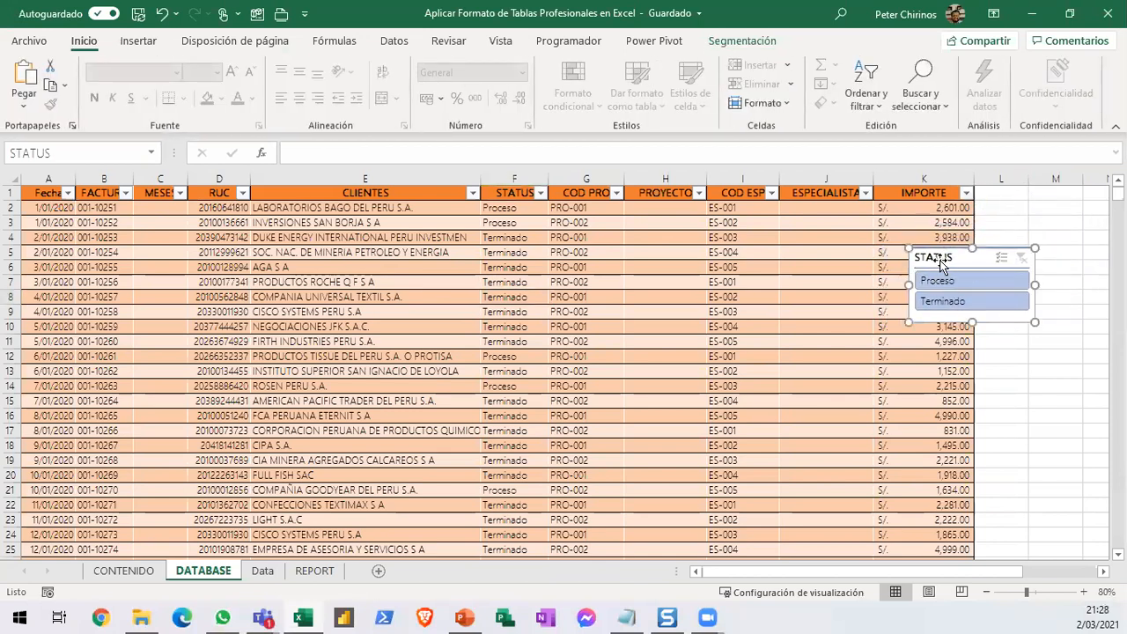
pyautogui.press('Delete')
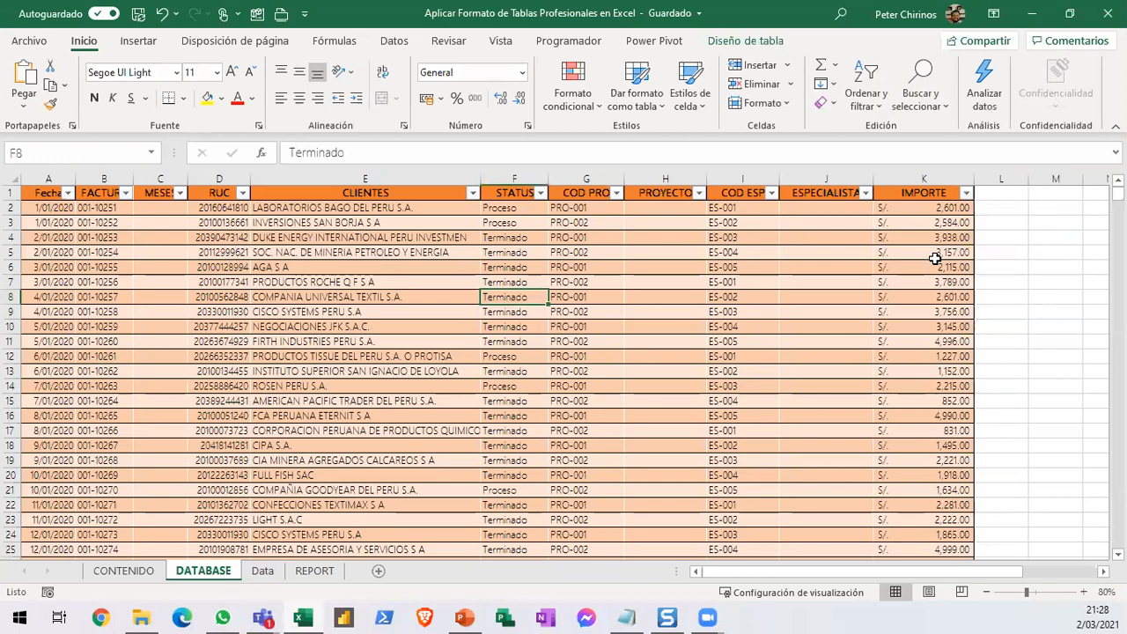
pyautogui.click(935, 258)
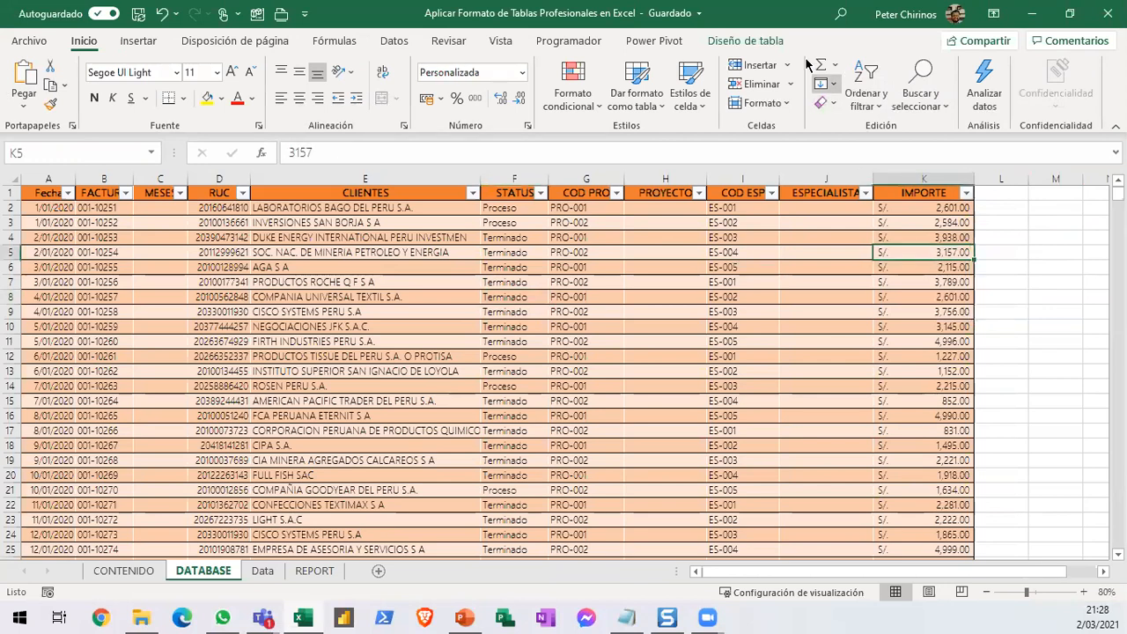
# Rename the invoice table as tbl_Database.
pyautogui.click(748, 41)
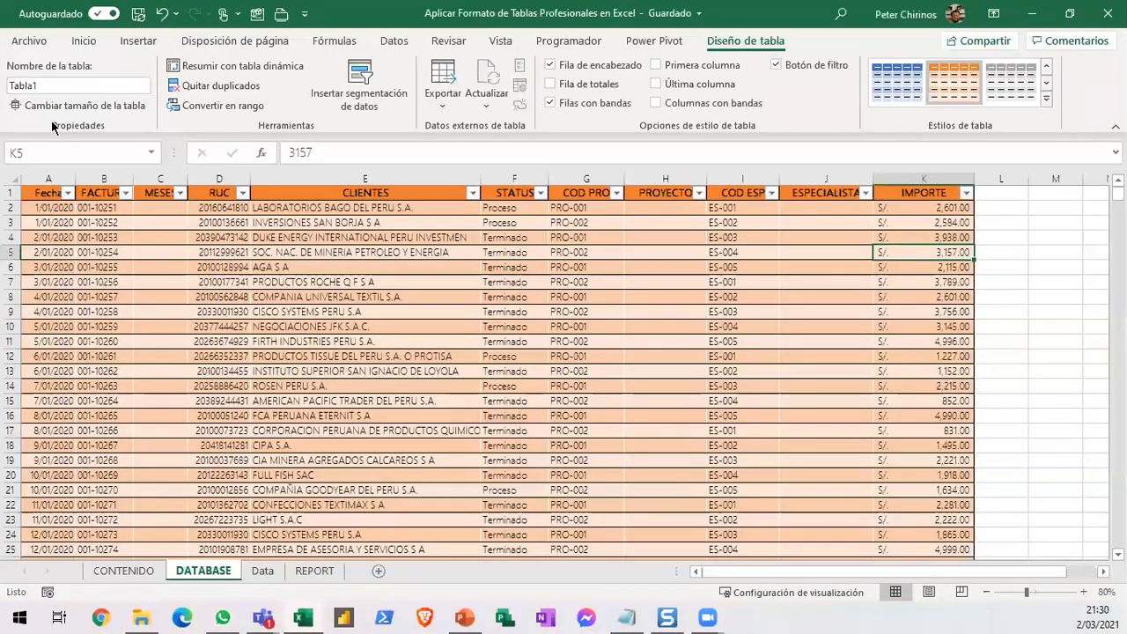
pyautogui.doubleClick(55, 84)
pyautogui.write('tbl')
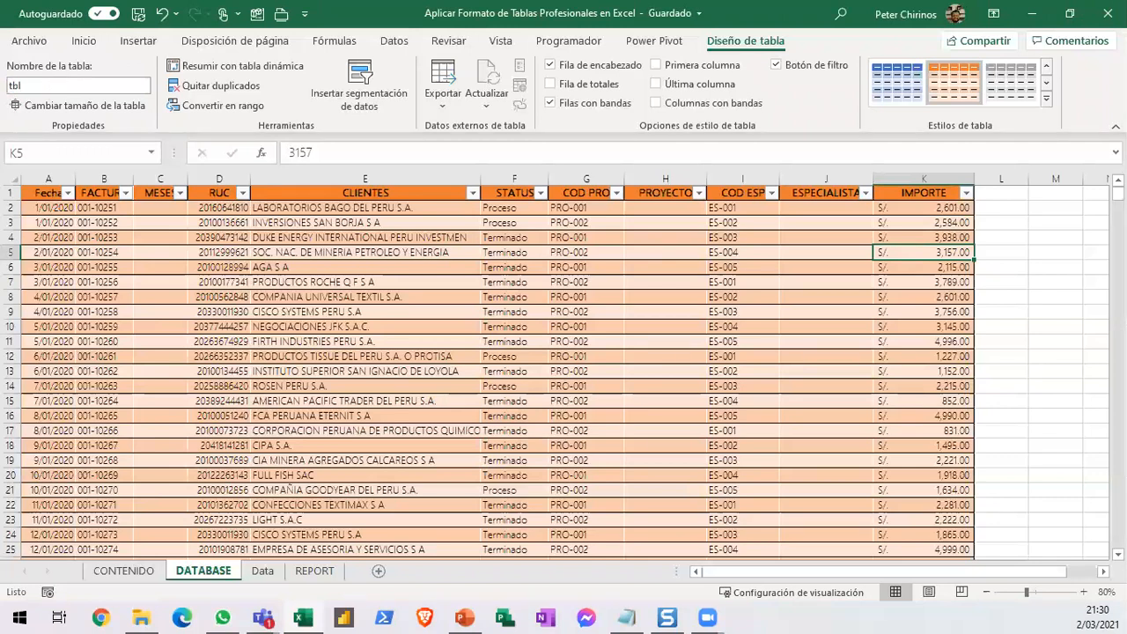
pyautogui.write('_Database')
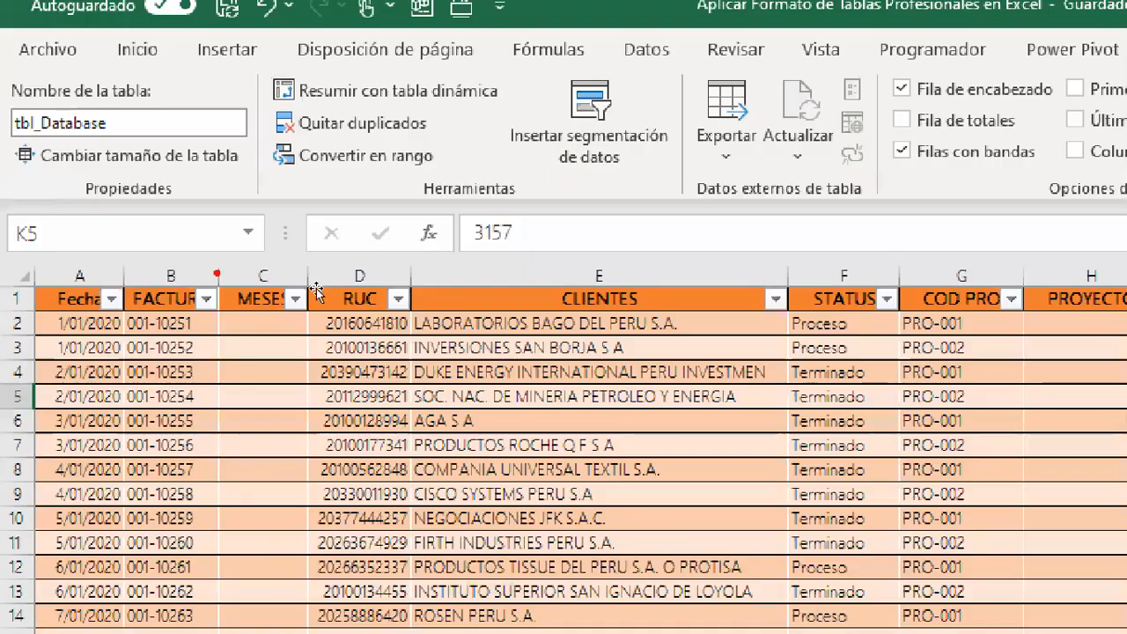
pyautogui.click(313, 282)
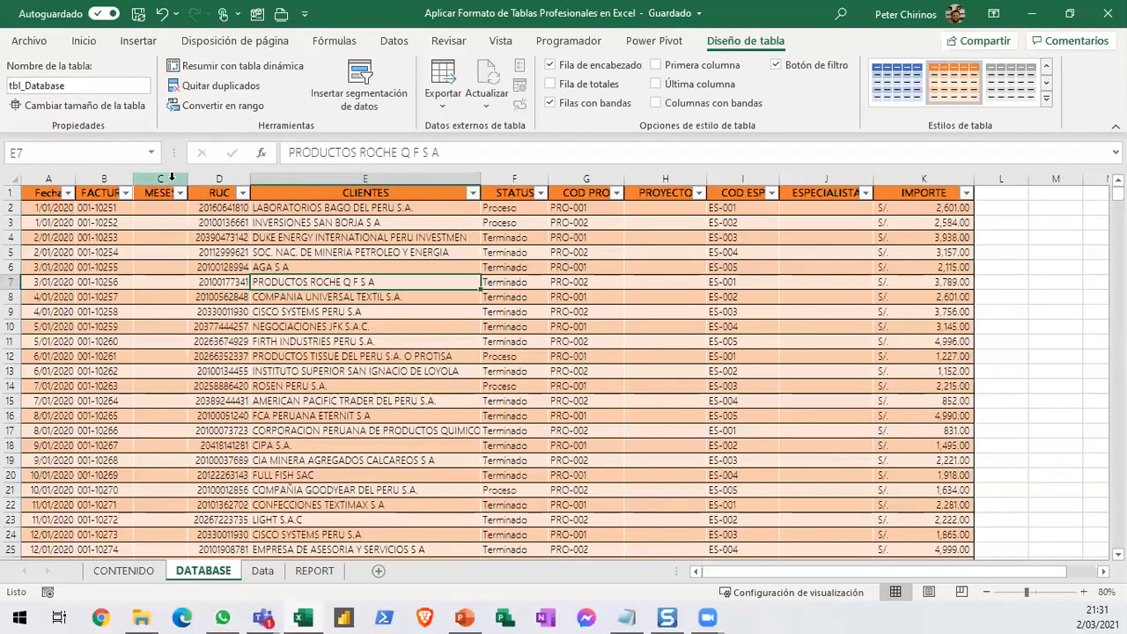
# Go over the empty MESES, PROYECTO and ESPECIALISTA columns and widen the MESES column so its heading fits.
pyautogui.click(171, 176)
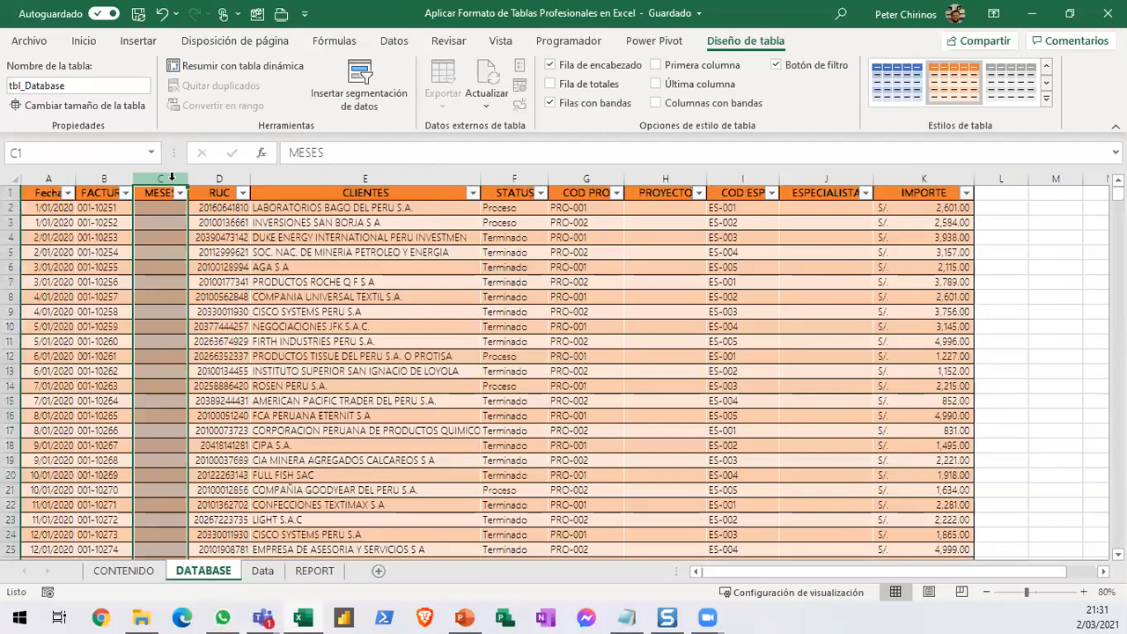
pyautogui.click(665, 178)
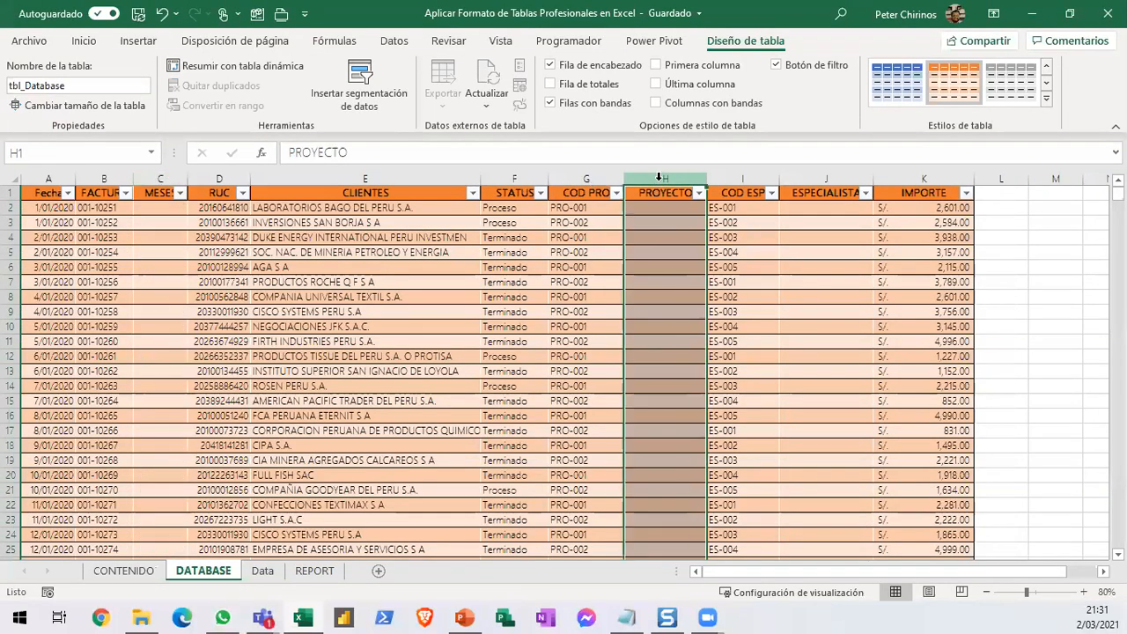
pyautogui.click(814, 178)
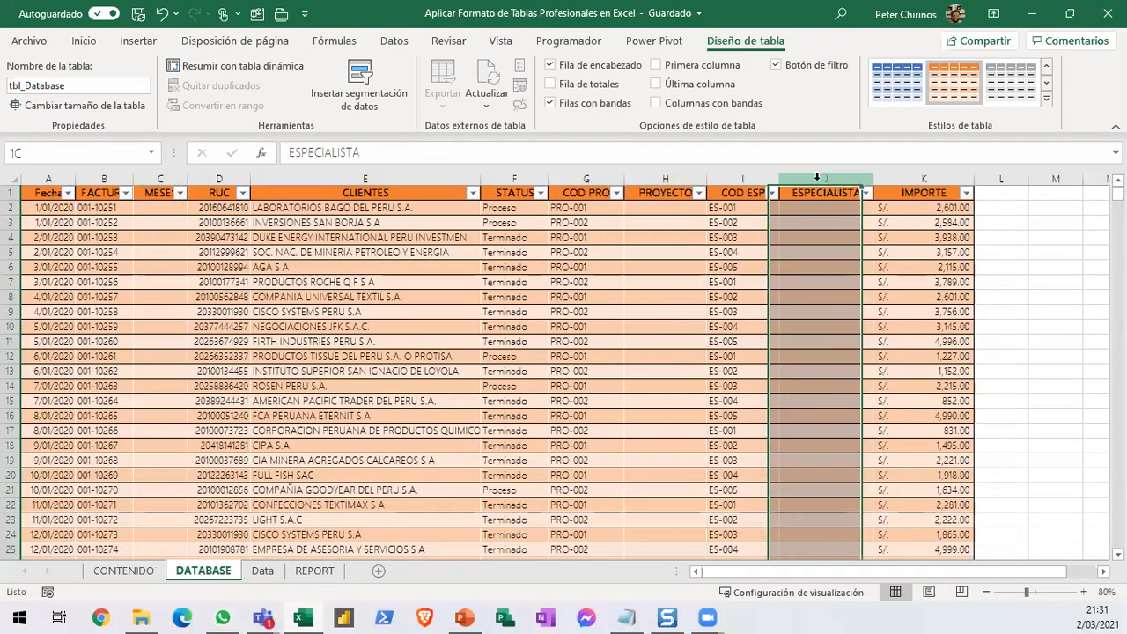
pyautogui.click(1024, 178)
pyautogui.moveTo(1035, 175); pyautogui.dragTo(1050, 173)
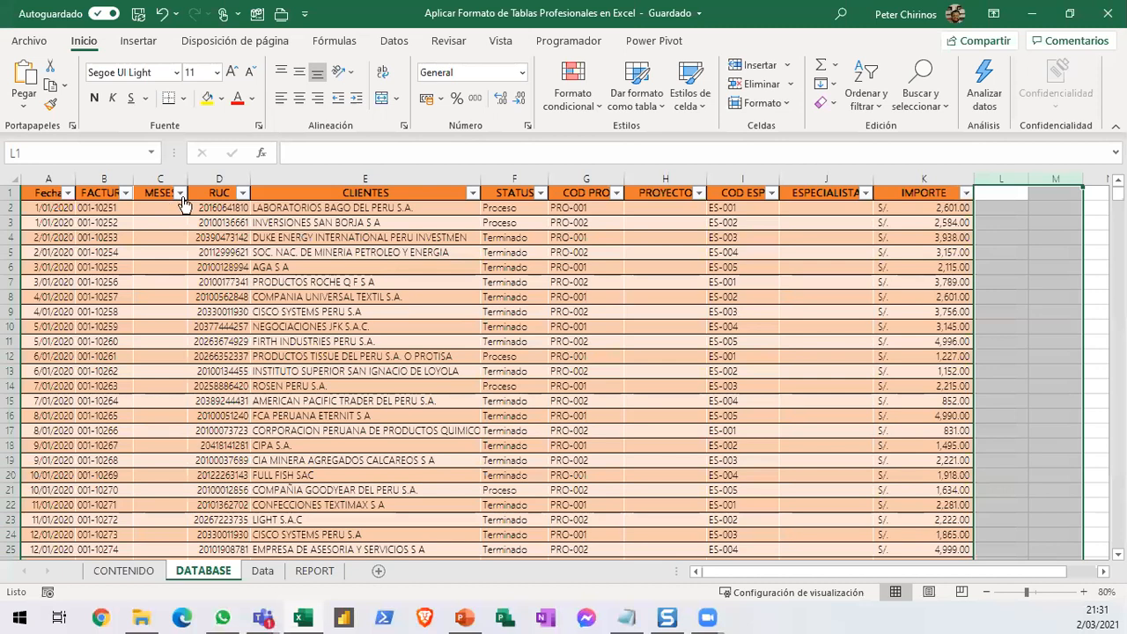
pyautogui.moveTo(187, 179); pyautogui.dragTo(214, 179)
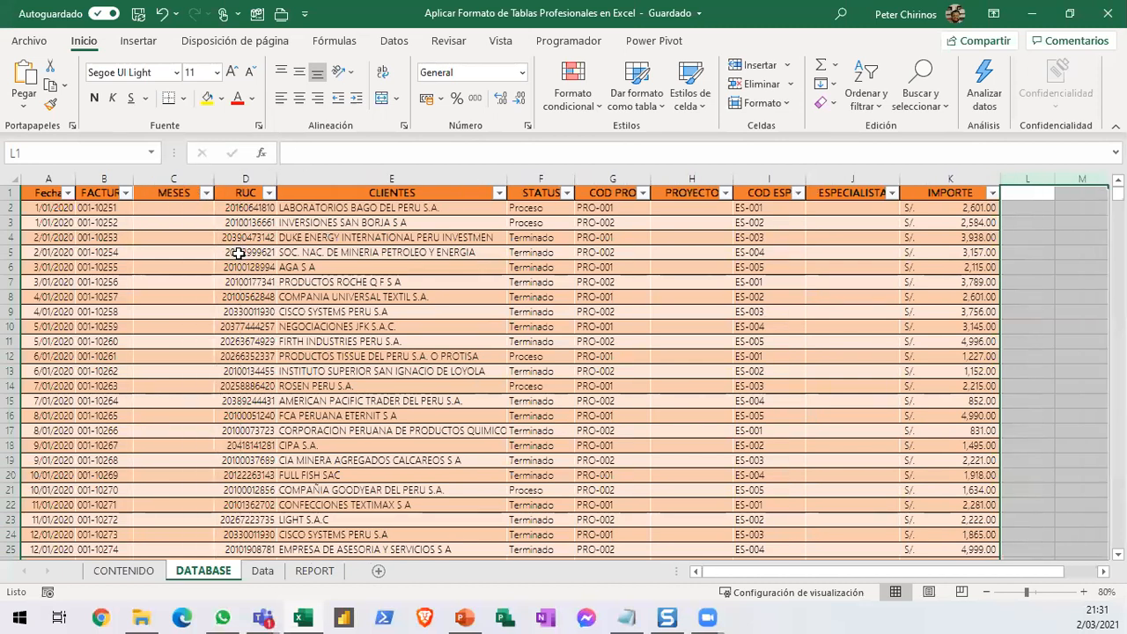
# Start a TEXTO formula in cell C2 under MESES, using the same row's Fecha cell as its value.
pyautogui.click(169, 207)
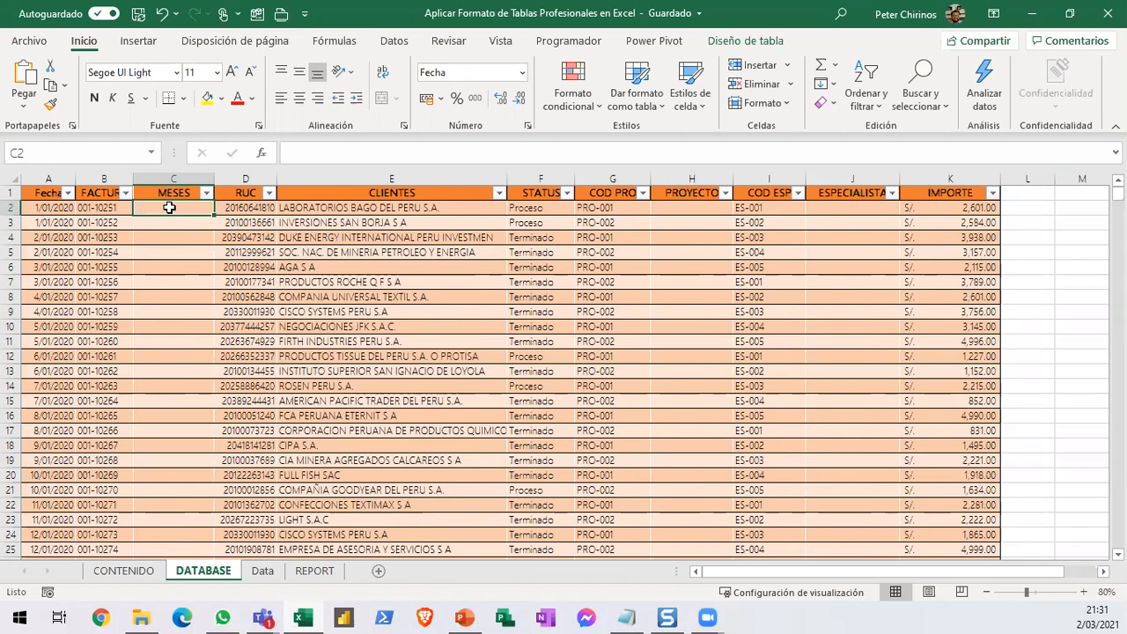
pyautogui.write('=')
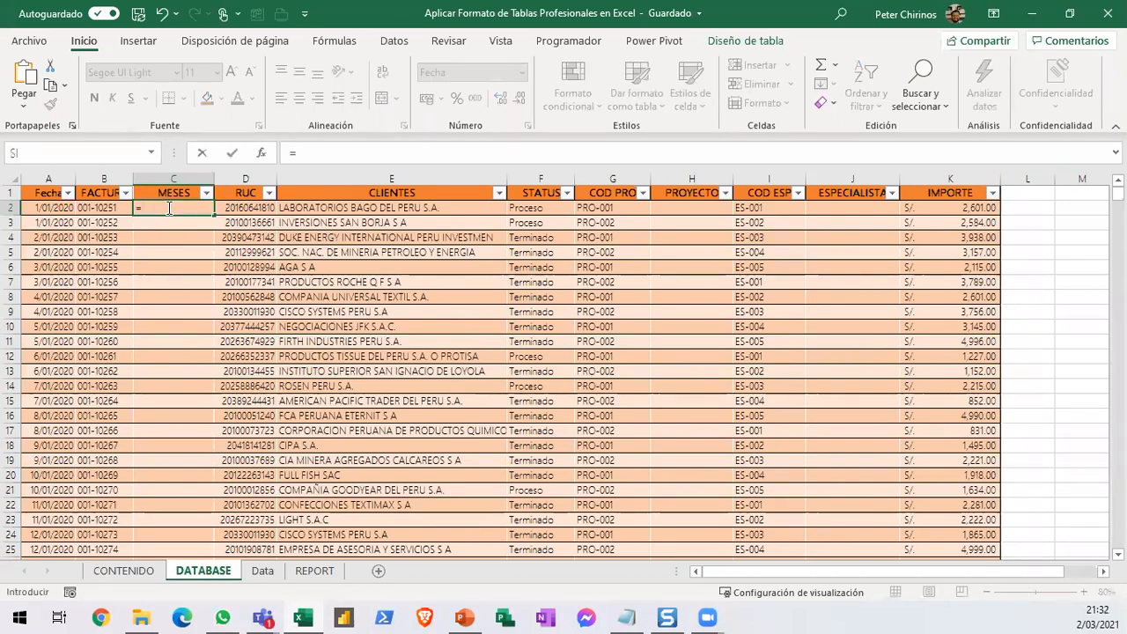
pyautogui.write('TEXTO(')
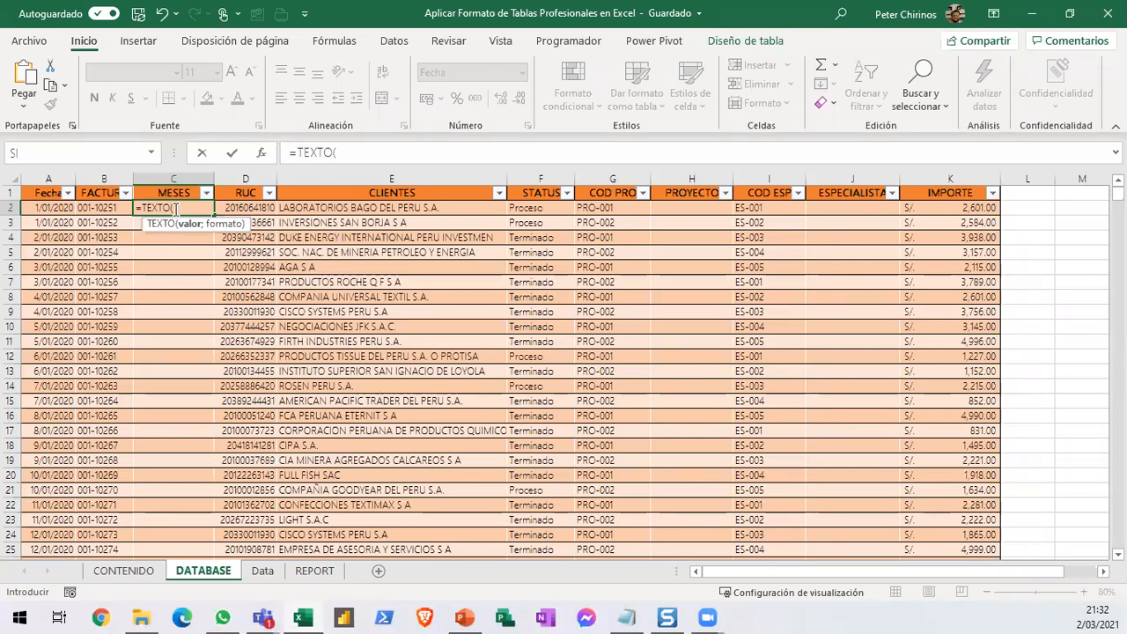
pyautogui.click(44, 208)
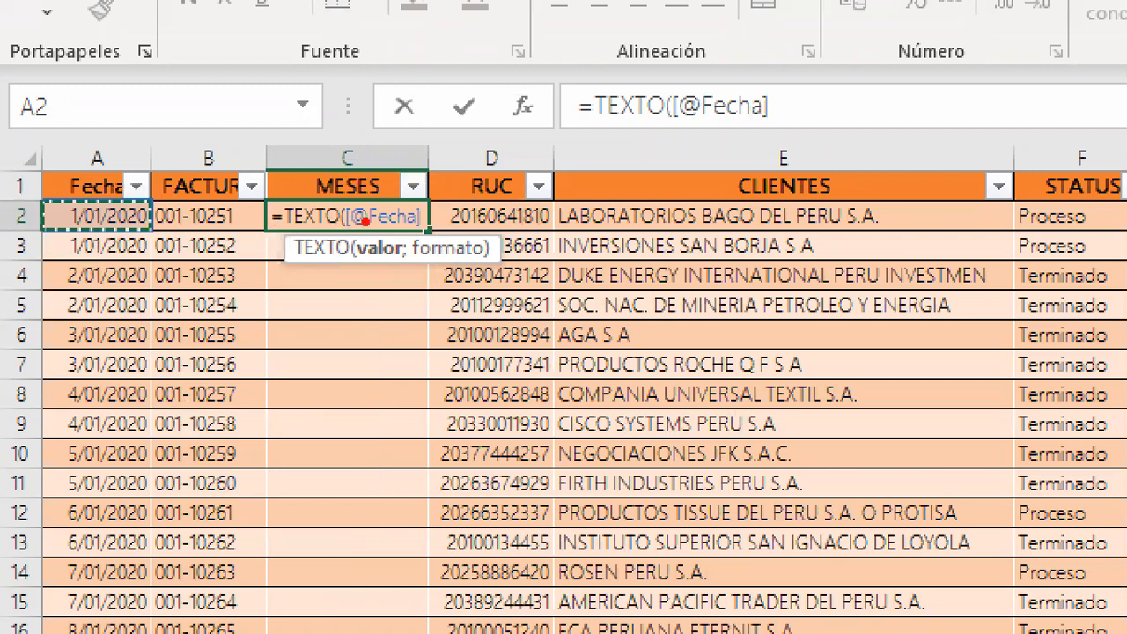
pyautogui.moveTo(353, 226); pyautogui.dragTo(414, 226)
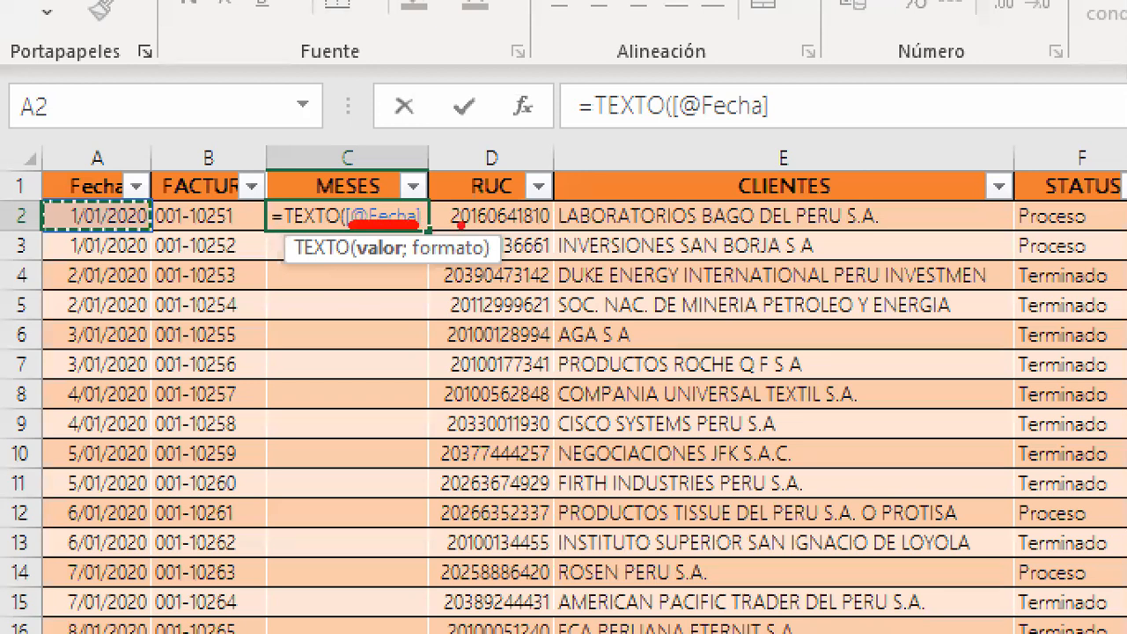
pyautogui.moveTo(502, 209)
pyautogui.mouseDown()
pyautogui.moveTo(610, 269)
pyautogui.moveTo(572, 376)
pyautogui.mouseUp()
pyautogui.click(566, 432)
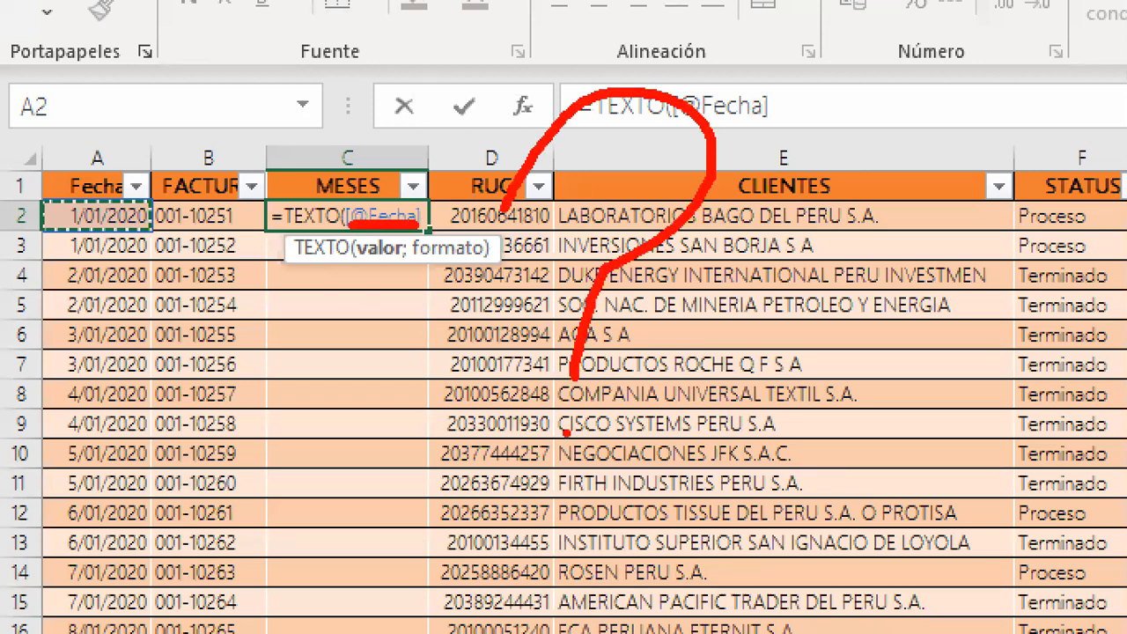
pyautogui.moveTo(566, 436); pyautogui.dragTo(571, 463)
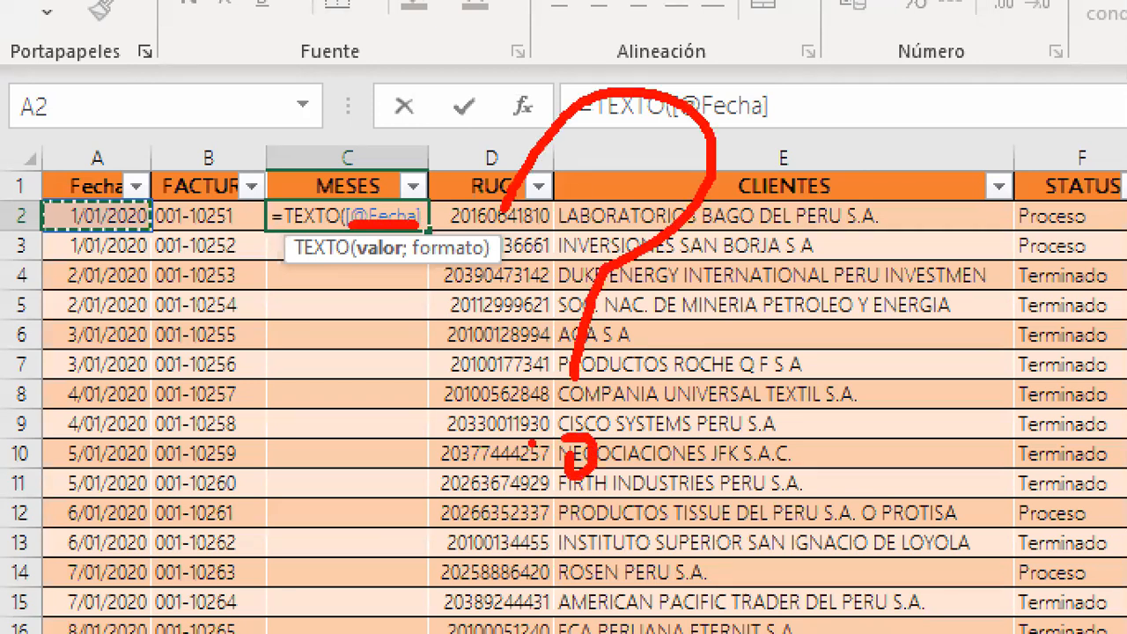
pyautogui.press('e')
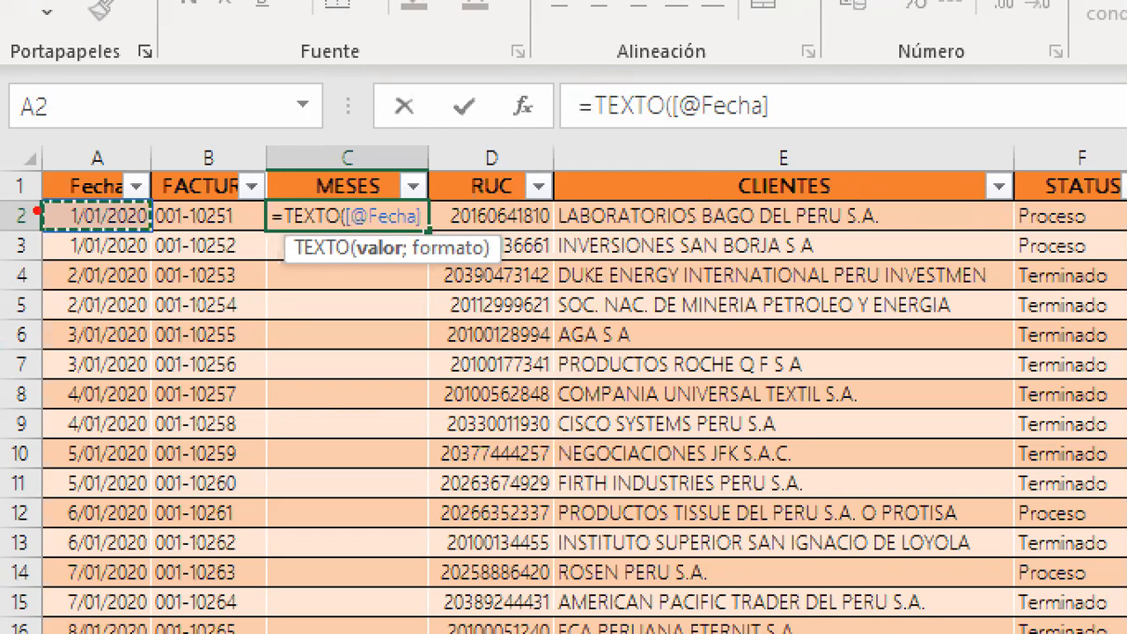
pyautogui.moveTo(35, 185)
pyautogui.mouseDown()
pyautogui.moveTo(154, 627)
pyautogui.moveTo(154, 183)
pyautogui.mouseUp()
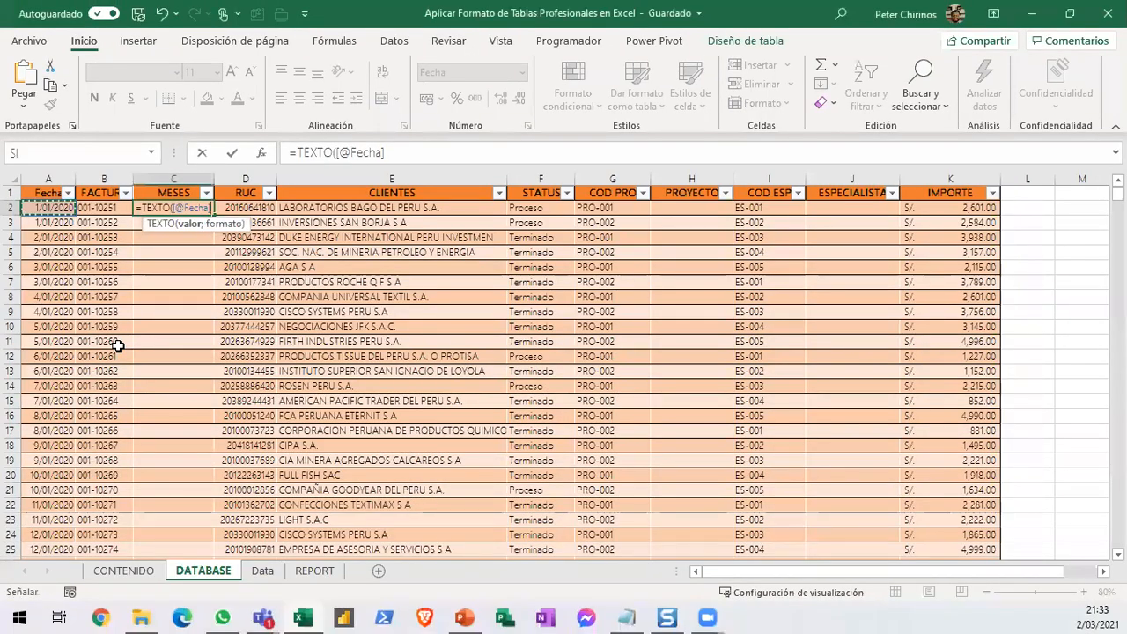
pyautogui.write(';')
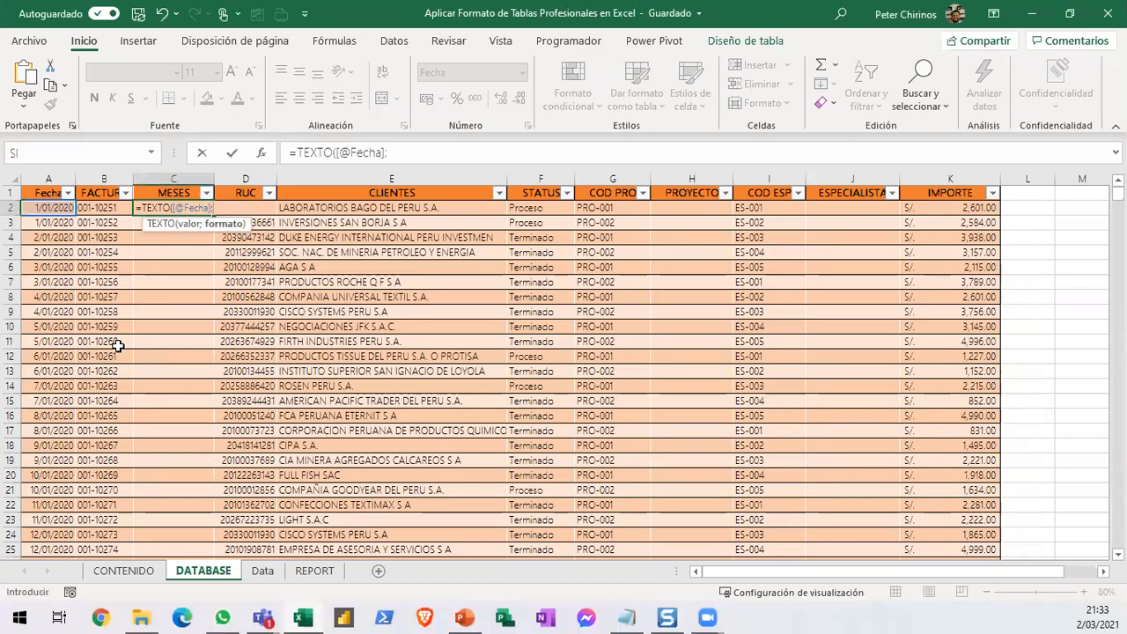
pyautogui.write('"MMMM"')
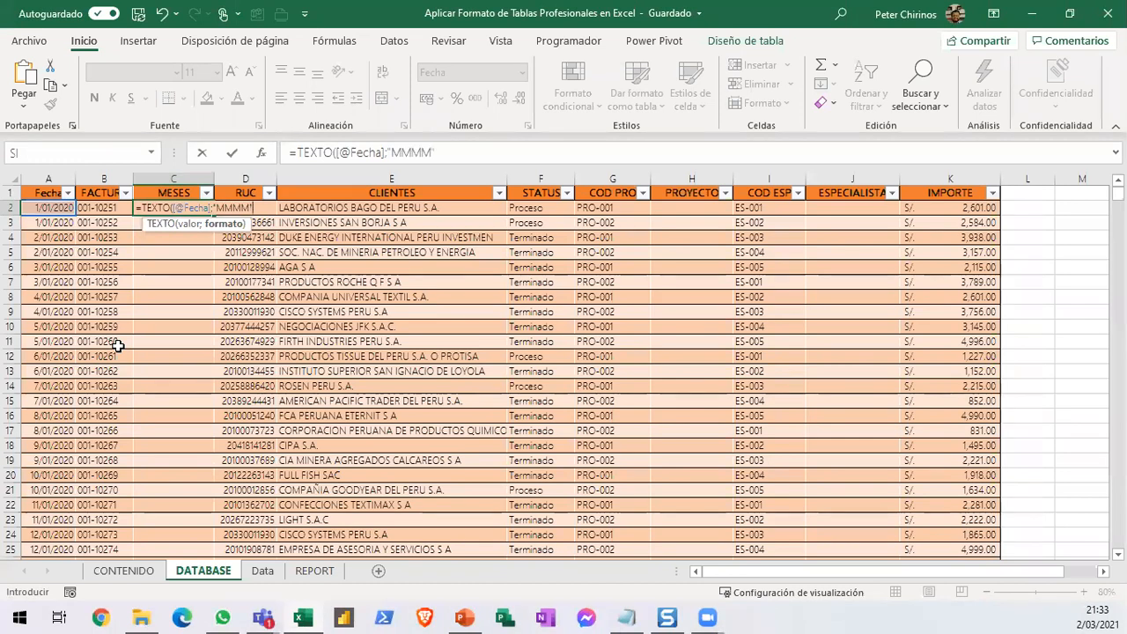
pyautogui.write(')')
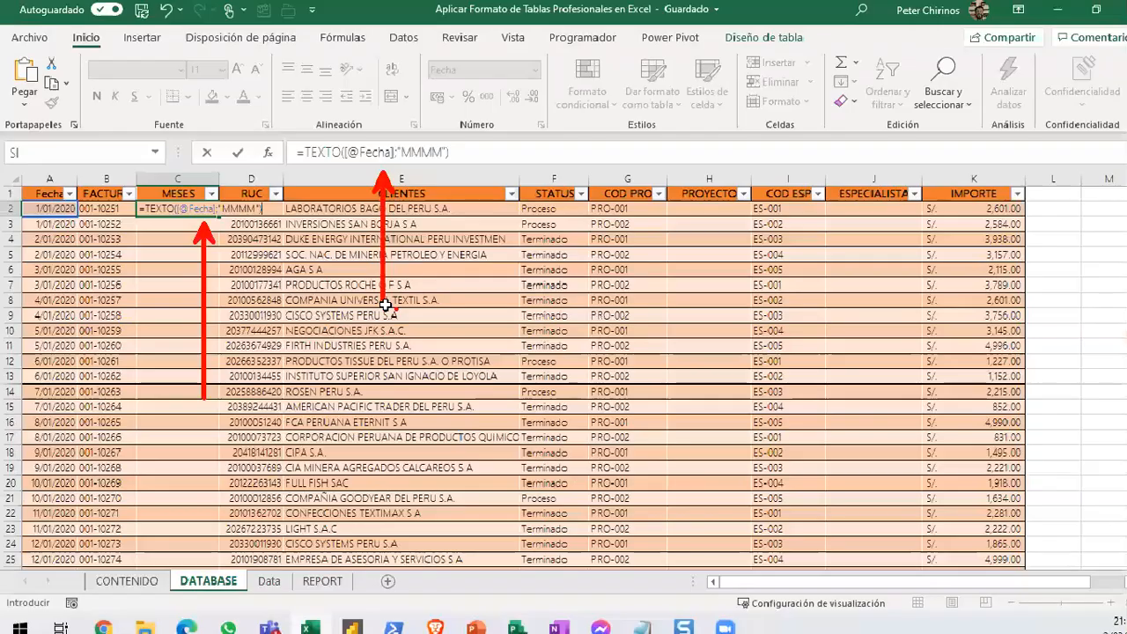
pyautogui.press('Return')
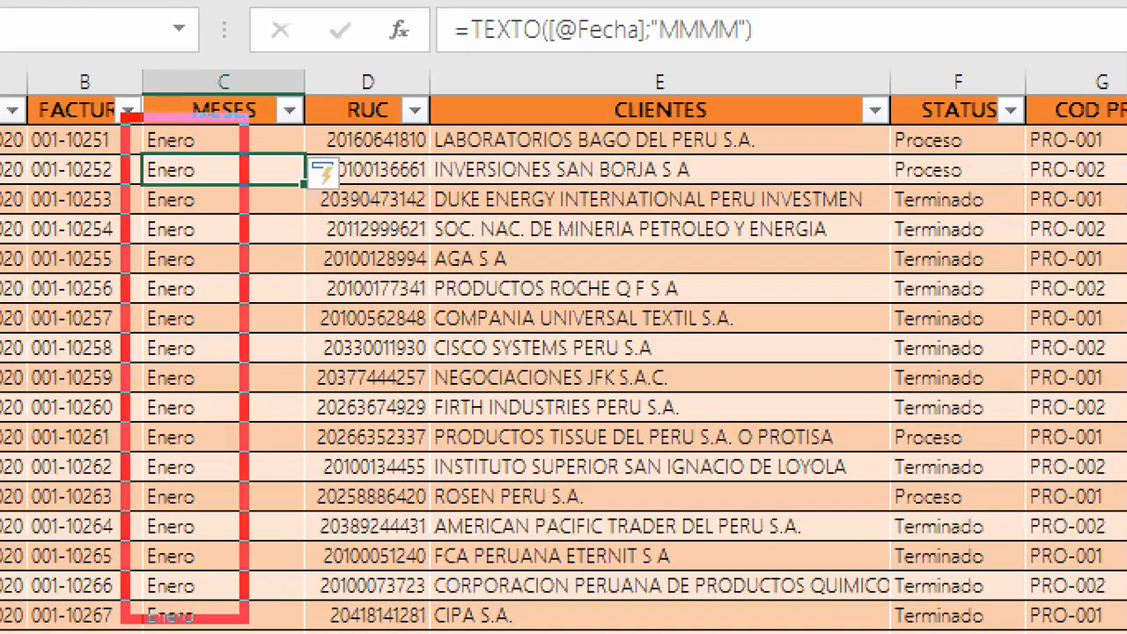
pyautogui.moveTo(125, 117); pyautogui.dragTo(245, 619)
pyautogui.moveTo(207, 395)
pyautogui.mouseDown()
pyautogui.moveTo(244, 392)
pyautogui.moveTo(807, 76)
pyautogui.mouseUp()
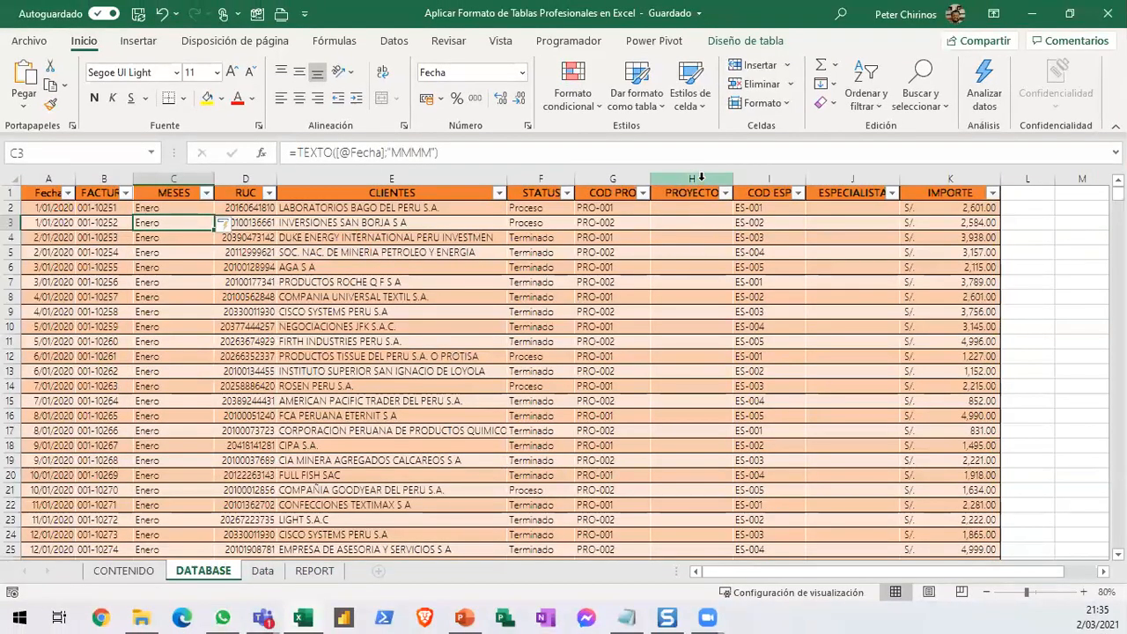
# Examine the empty PROYECTO column and the project codes in the neighbouring COD PRO column at a larger view.
pyautogui.click(702, 178)
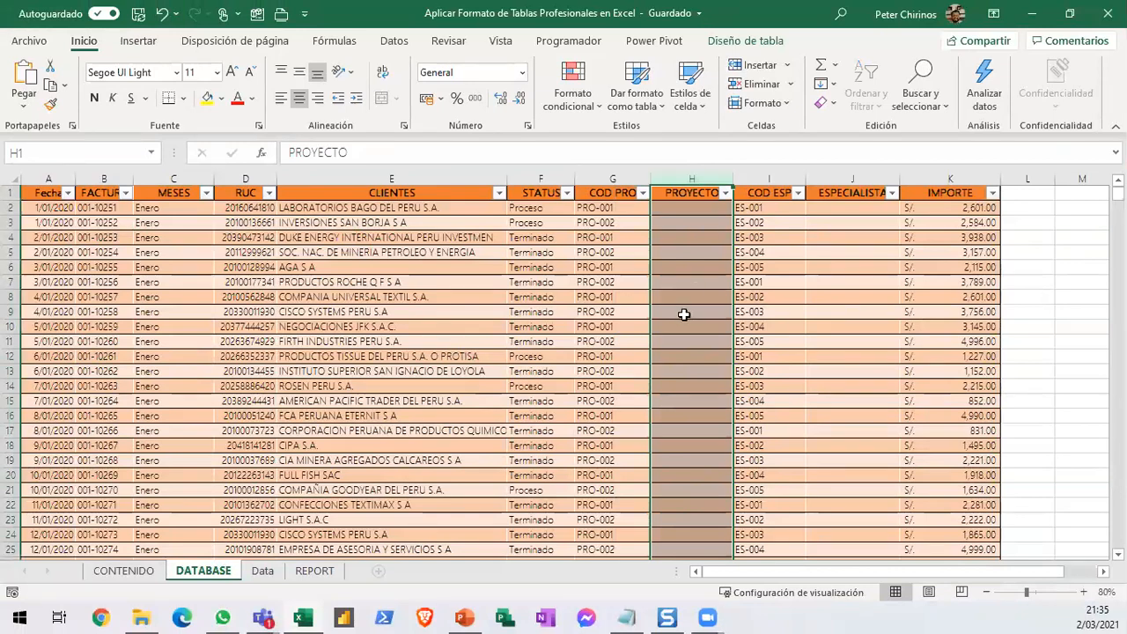
pyautogui.scroll(3, 684, 314)
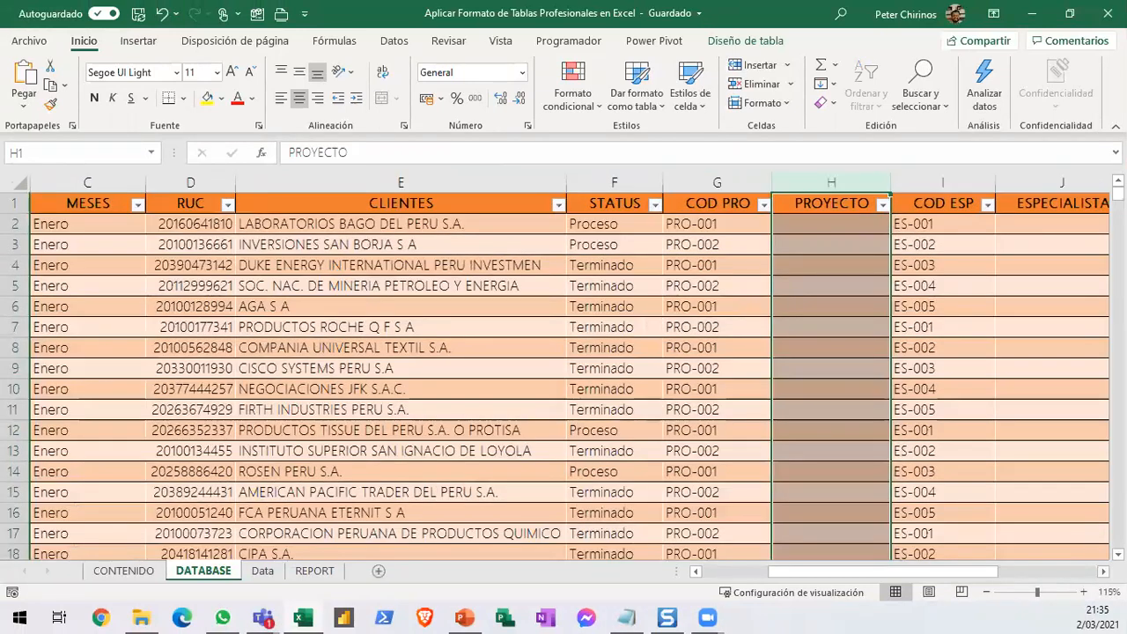
pyautogui.hscroll(3, 792, 324)
pyautogui.click(618, 225)
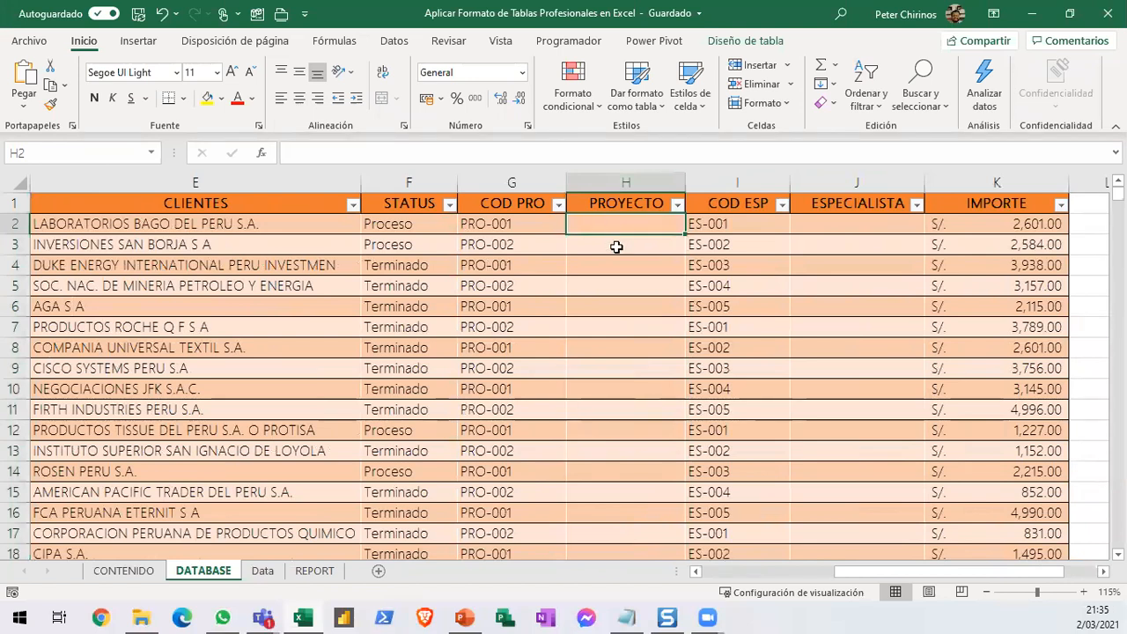
pyautogui.click(616, 246)
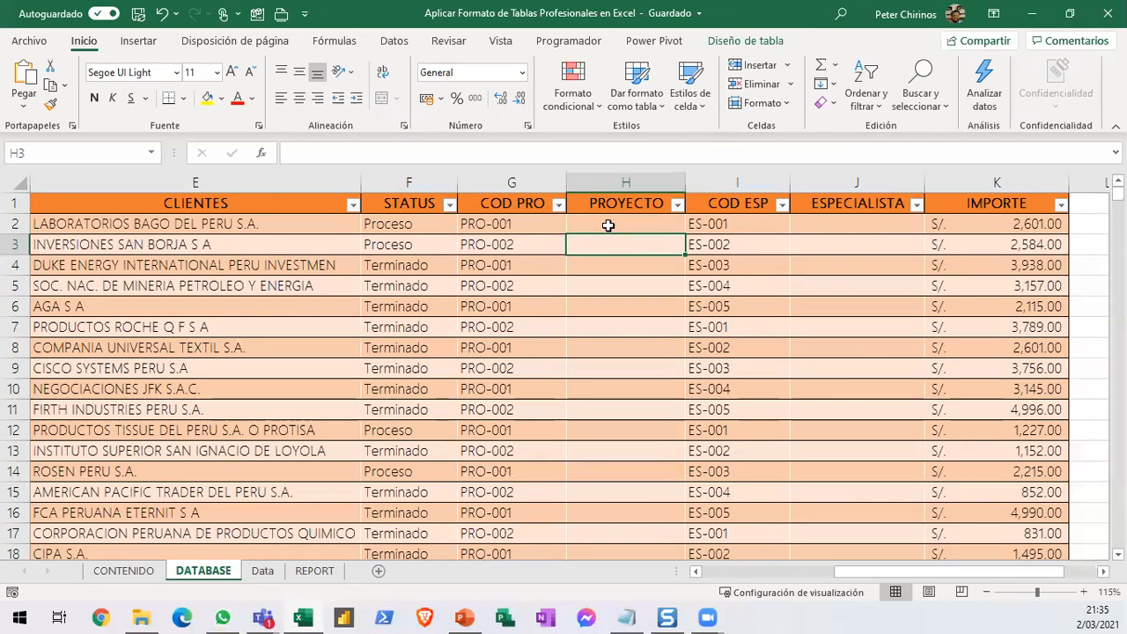
pyautogui.click(609, 221)
pyautogui.click(529, 182)
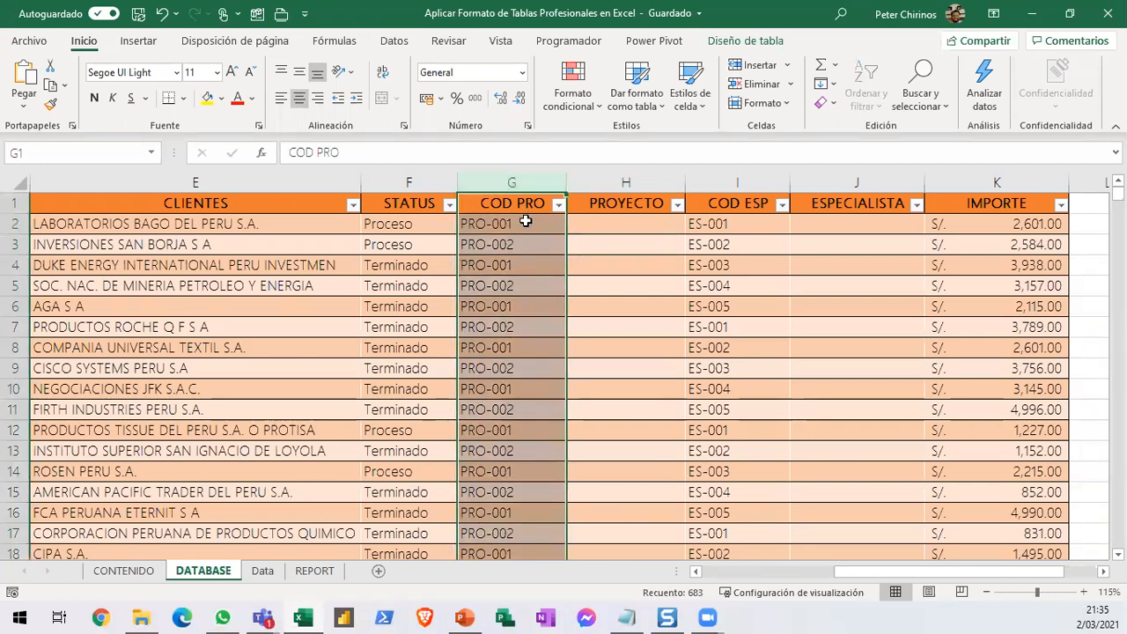
pyautogui.click(524, 222)
pyautogui.click(522, 245)
pyautogui.click(522, 262)
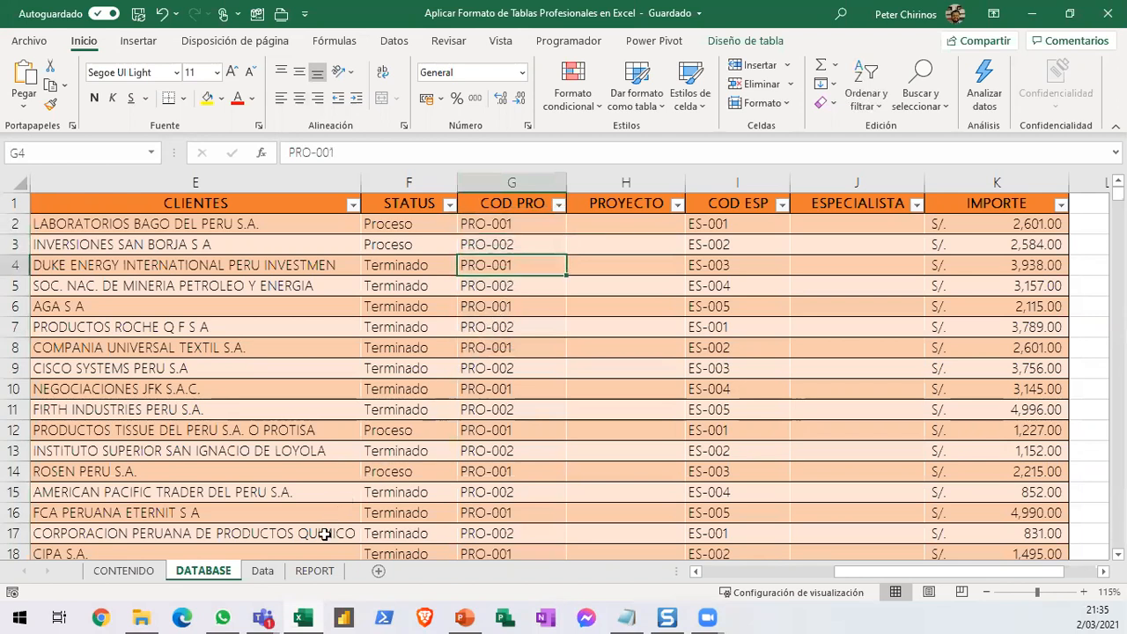
# On the Data sheet, name the project codes and names in cells A2:B3, without their headings, PROYECTOS.
pyautogui.click(263, 571)
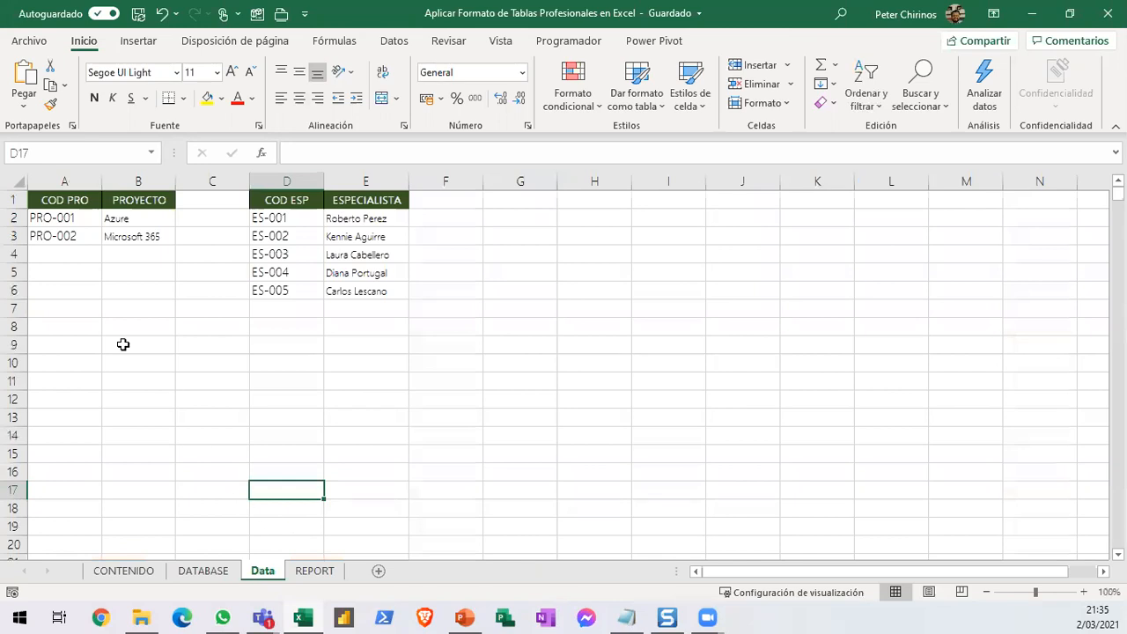
pyautogui.moveTo(29, 179)
pyautogui.mouseDown()
pyautogui.moveTo(106, 183)
pyautogui.moveTo(156, 201)
pyautogui.mouseUp()
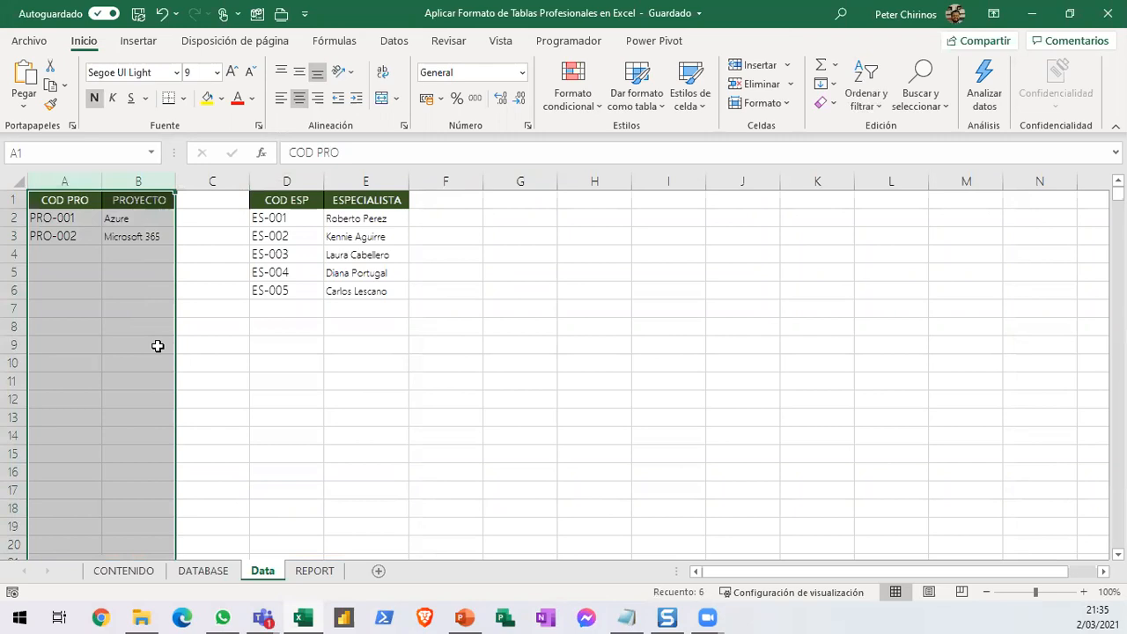
pyautogui.click(158, 344)
pyautogui.moveTo(53, 218); pyautogui.dragTo(140, 237)
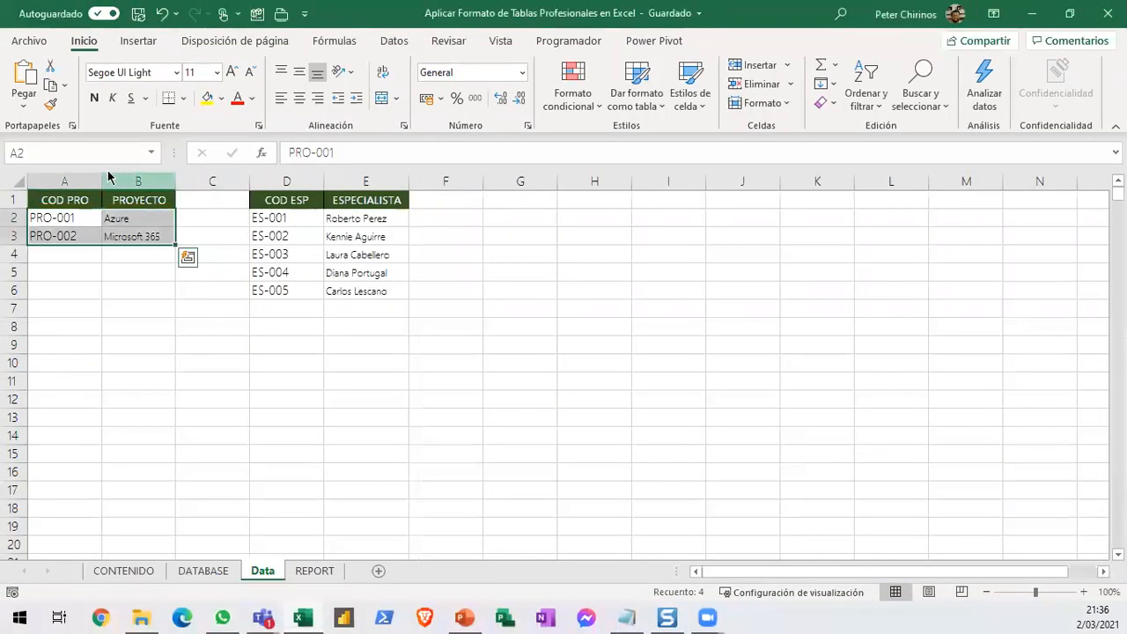
pyautogui.click(204, 99)
pyautogui.write('PROYECTOS')
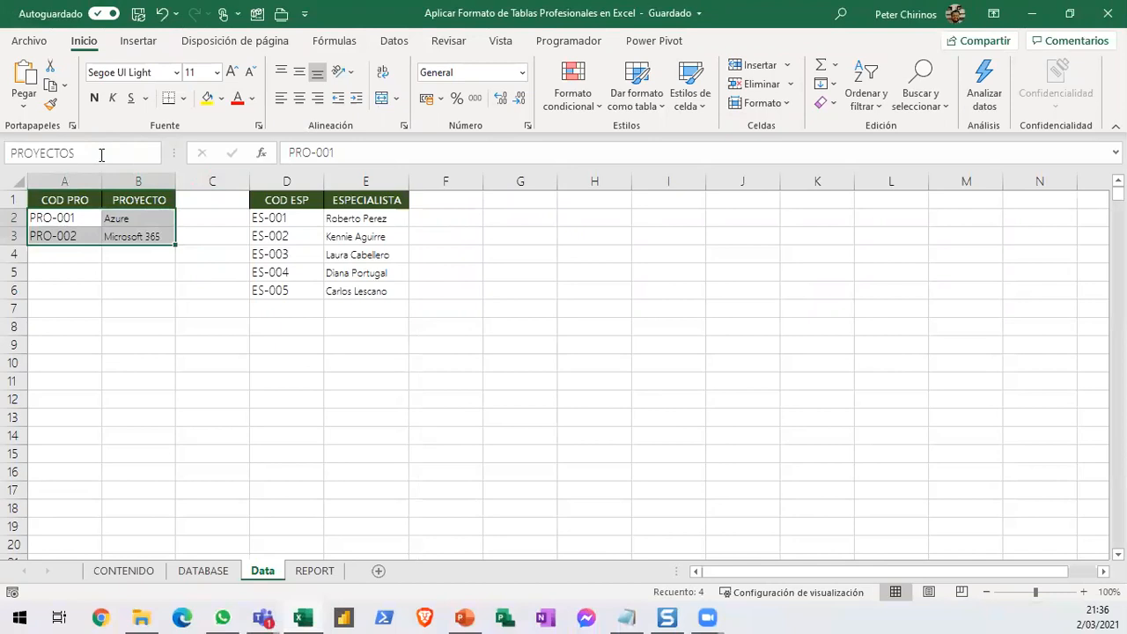
pyautogui.press('Return')
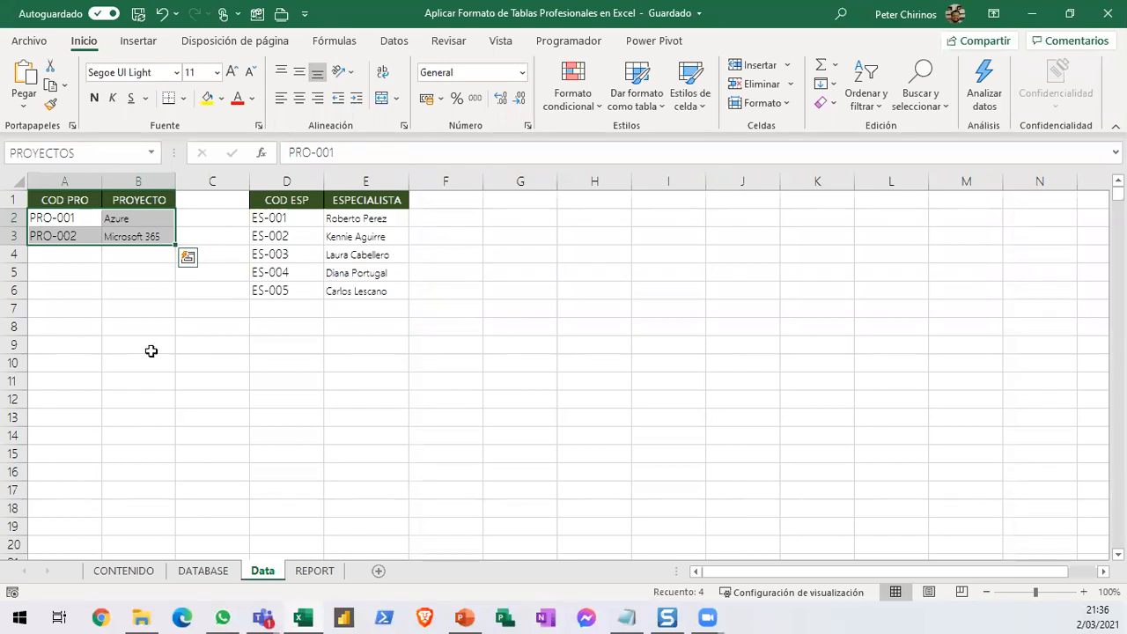
# Start a BUSCARV formula in cell H2 under PROYECTO on the DATABASE sheet, using the same row's COD PRO cell as the lookup value.
pyautogui.click(203, 570)
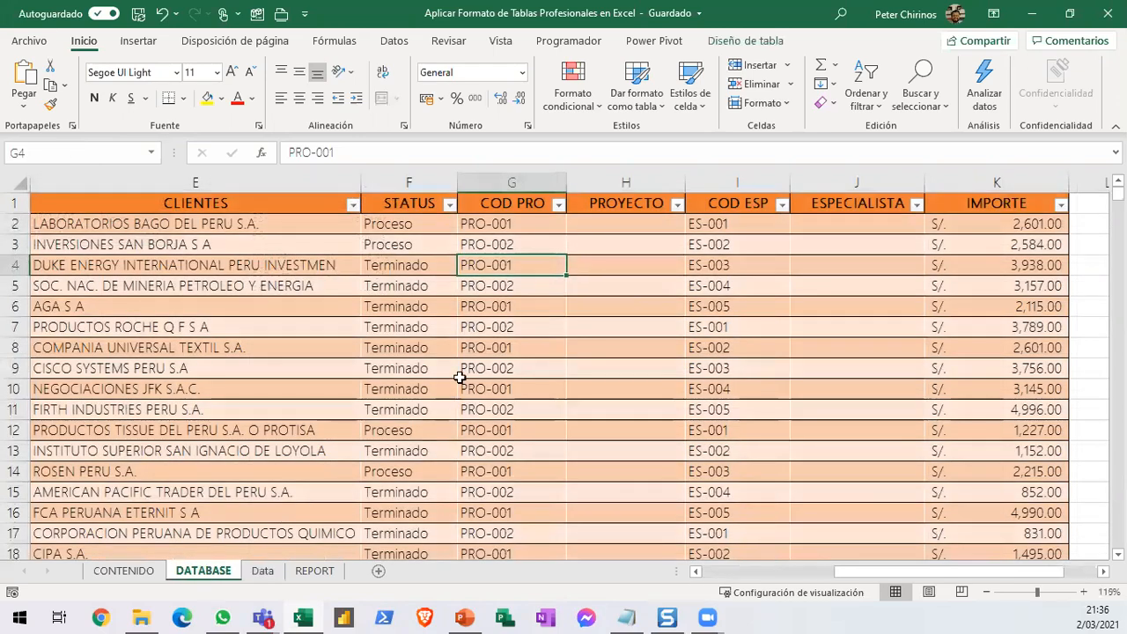
pyautogui.click(617, 226)
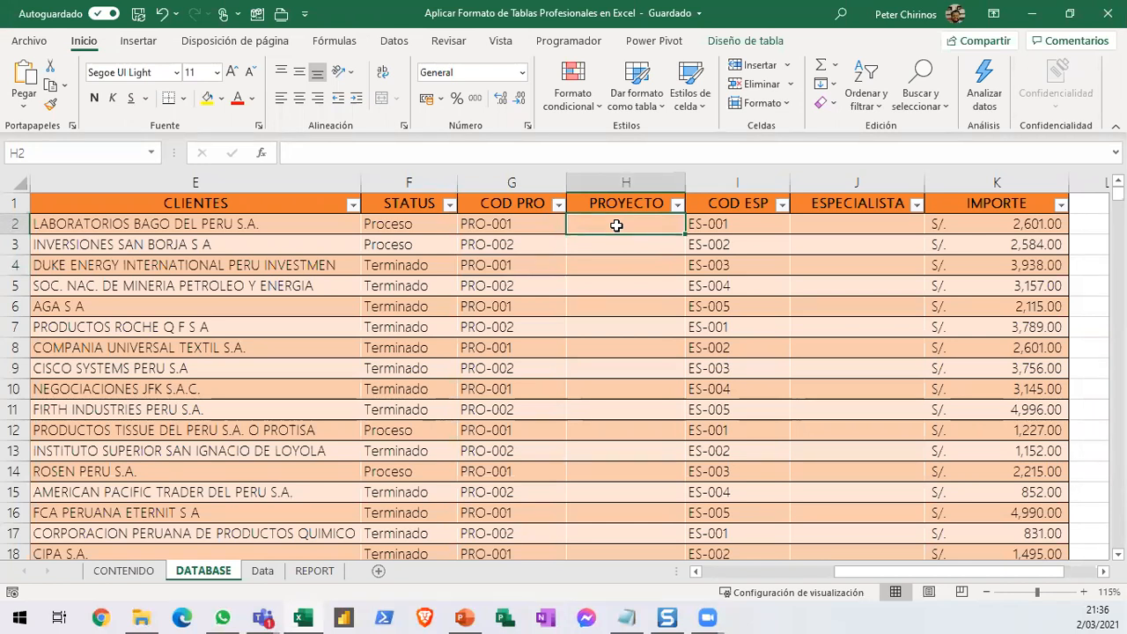
pyautogui.write('=BUSC')
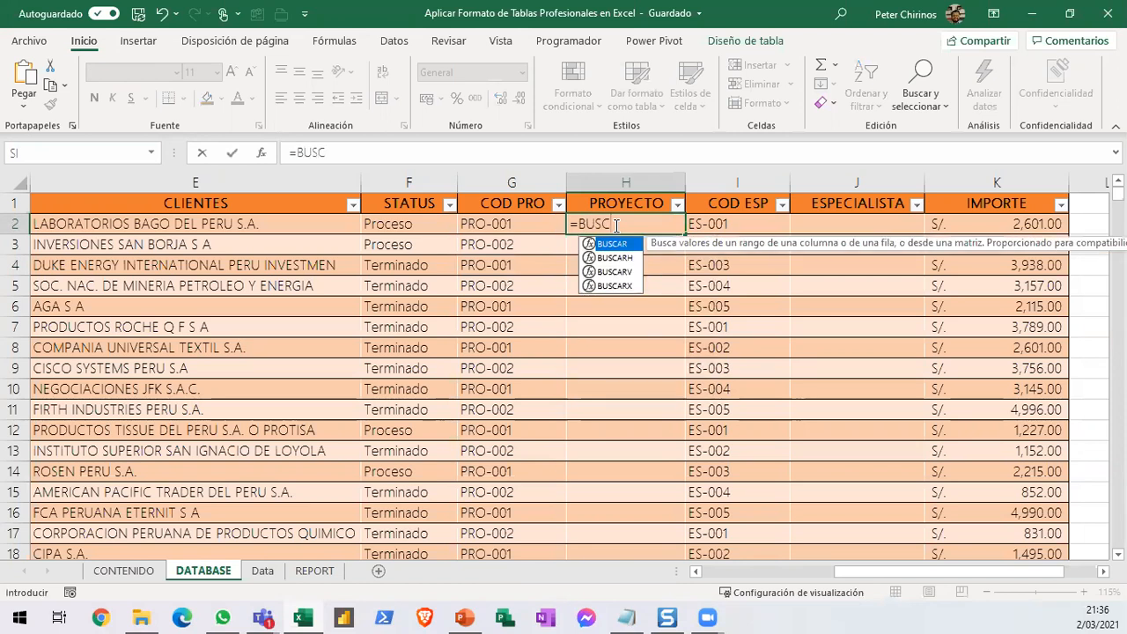
pyautogui.press('Down')
pyautogui.press('Down')
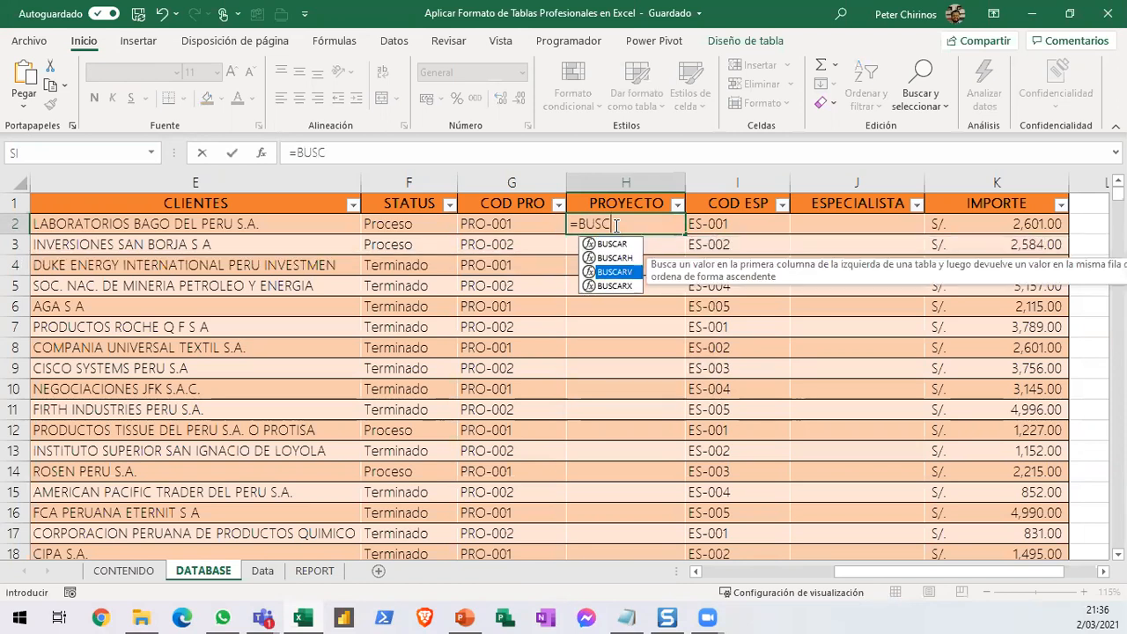
pyautogui.press('Tab')
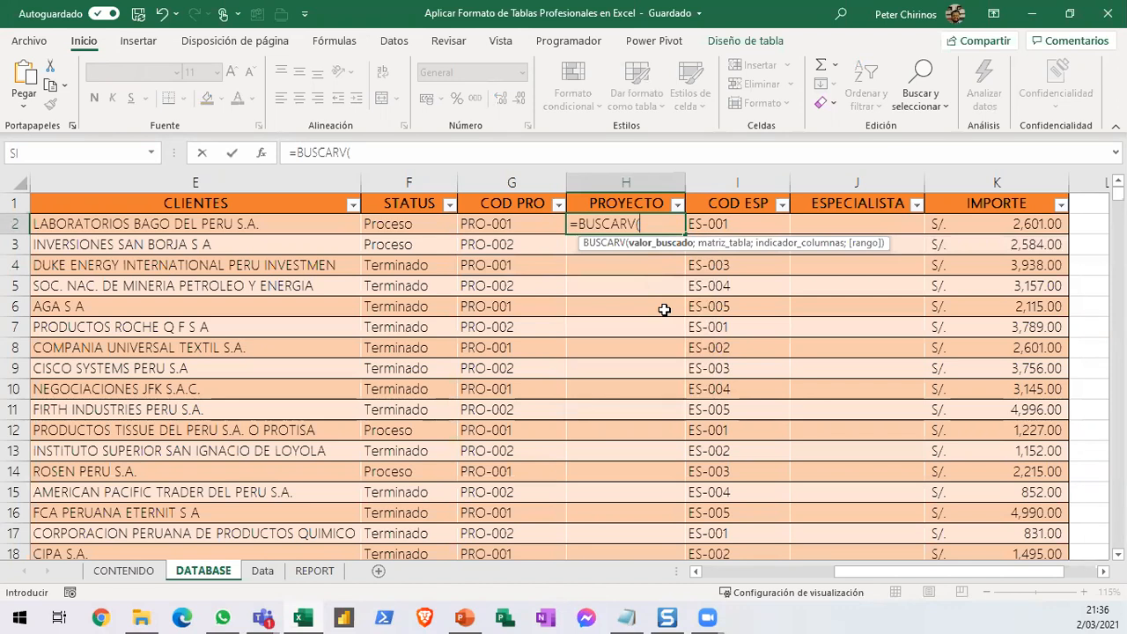
pyautogui.click(515, 223)
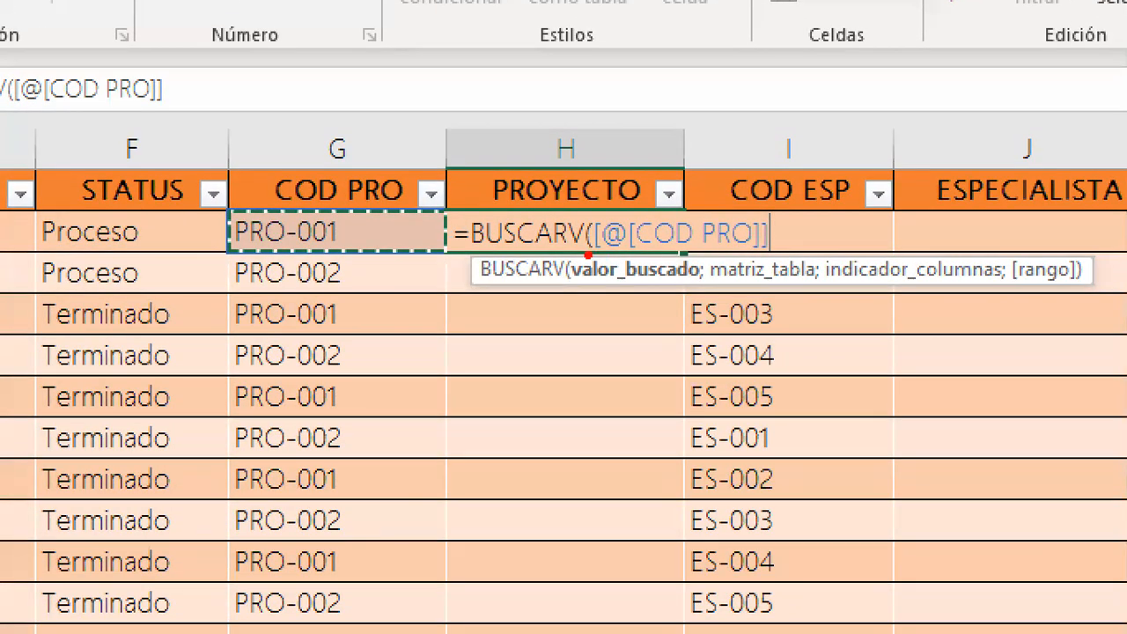
pyautogui.moveTo(588, 256)
pyautogui.mouseDown()
pyautogui.moveTo(709, 343)
pyautogui.moveTo(730, 395)
pyautogui.mouseUp()
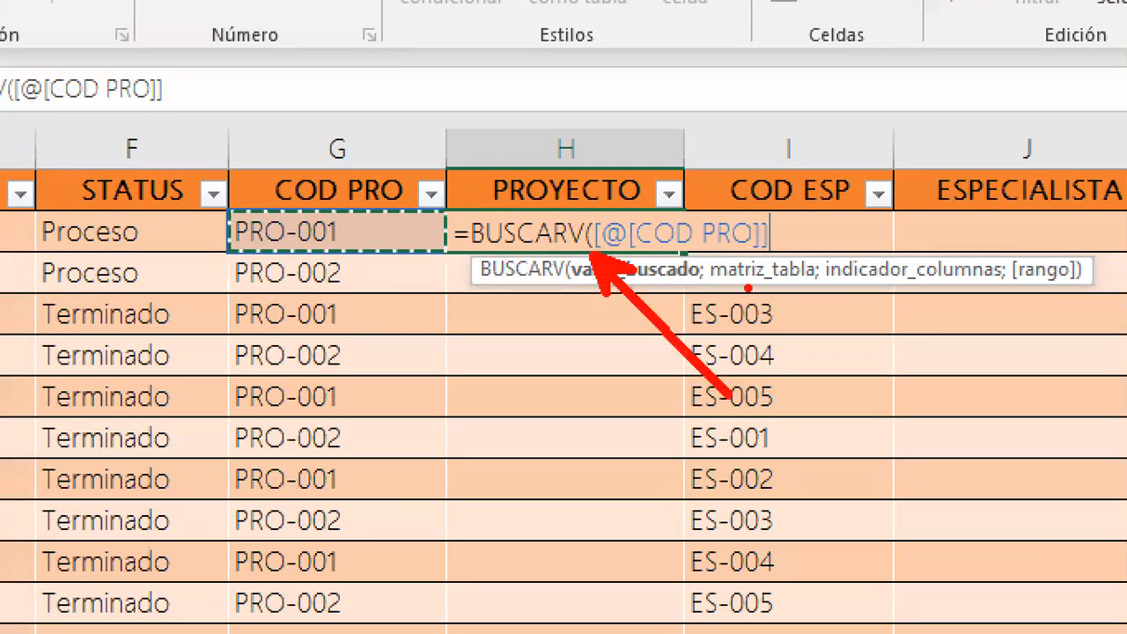
pyautogui.moveTo(765, 257); pyautogui.dragTo(731, 398)
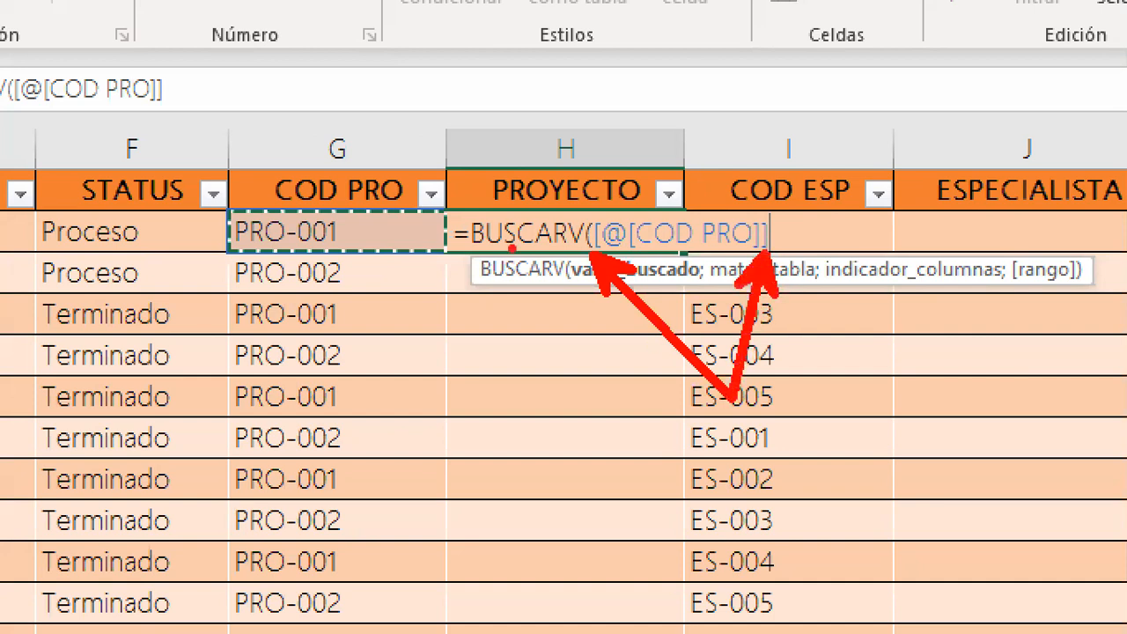
pyautogui.moveTo(253, 159)
pyautogui.mouseDown()
pyautogui.moveTo(268, 183)
pyautogui.moveTo(416, 208)
pyautogui.mouseUp()
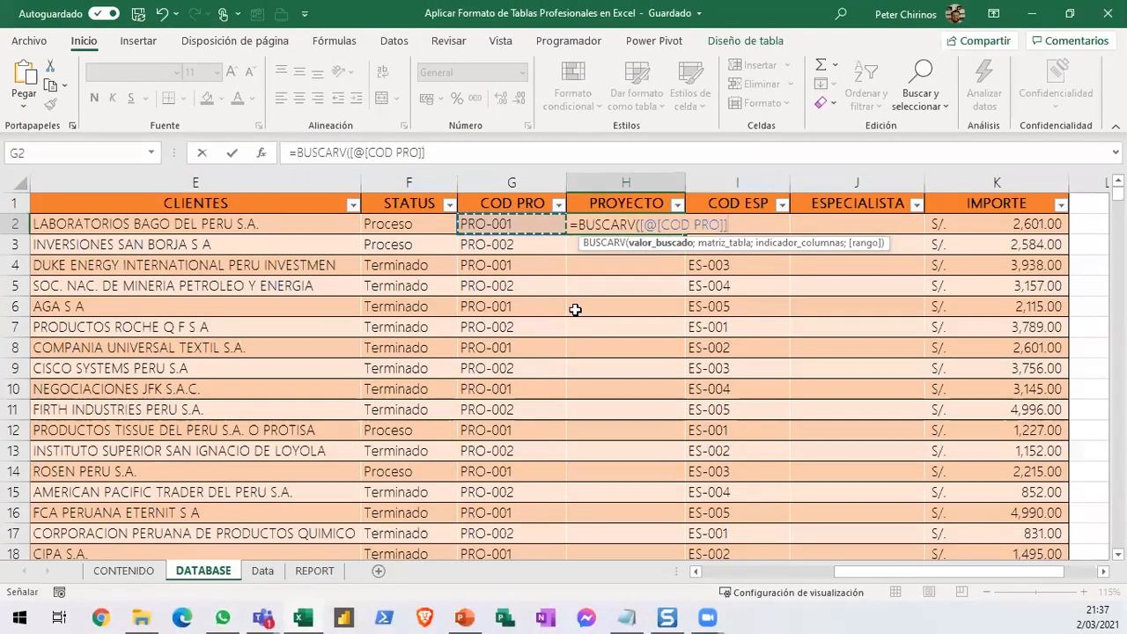
# Continue the BUSCARV formula with the named range PROYECTOS as its lookup table.
pyautogui.write(';')
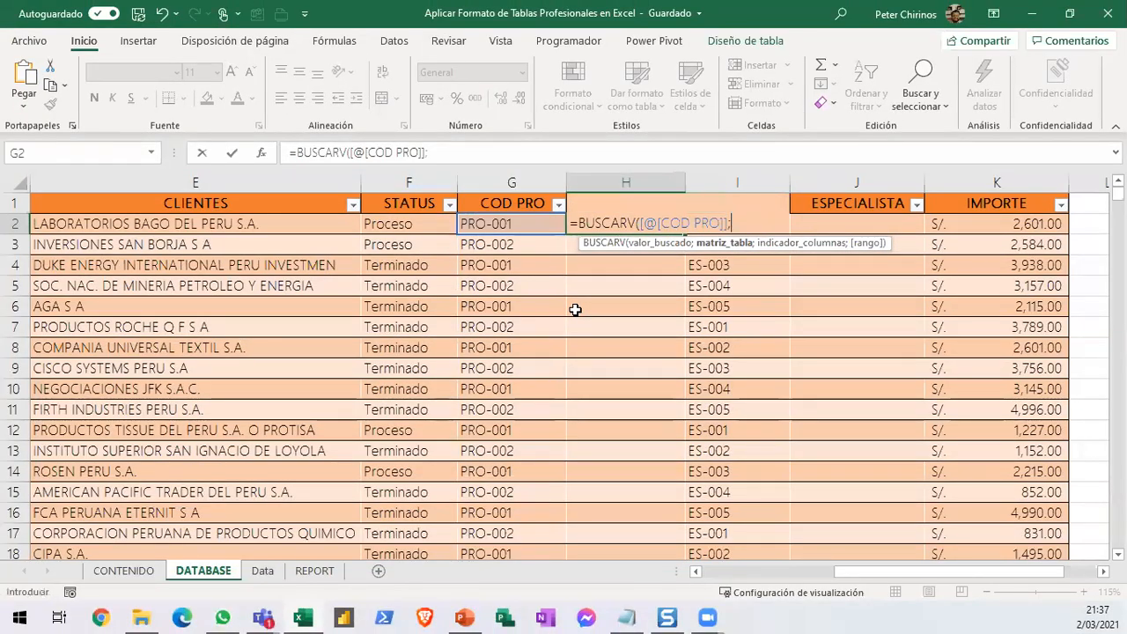
pyautogui.write('PRO')
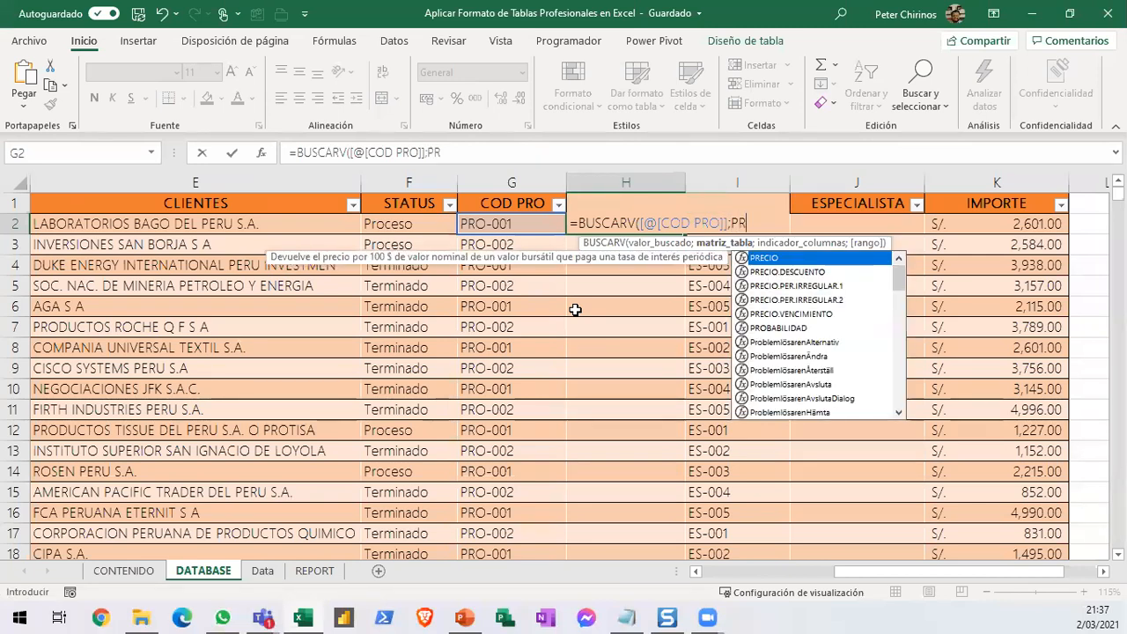
pyautogui.write('Y')
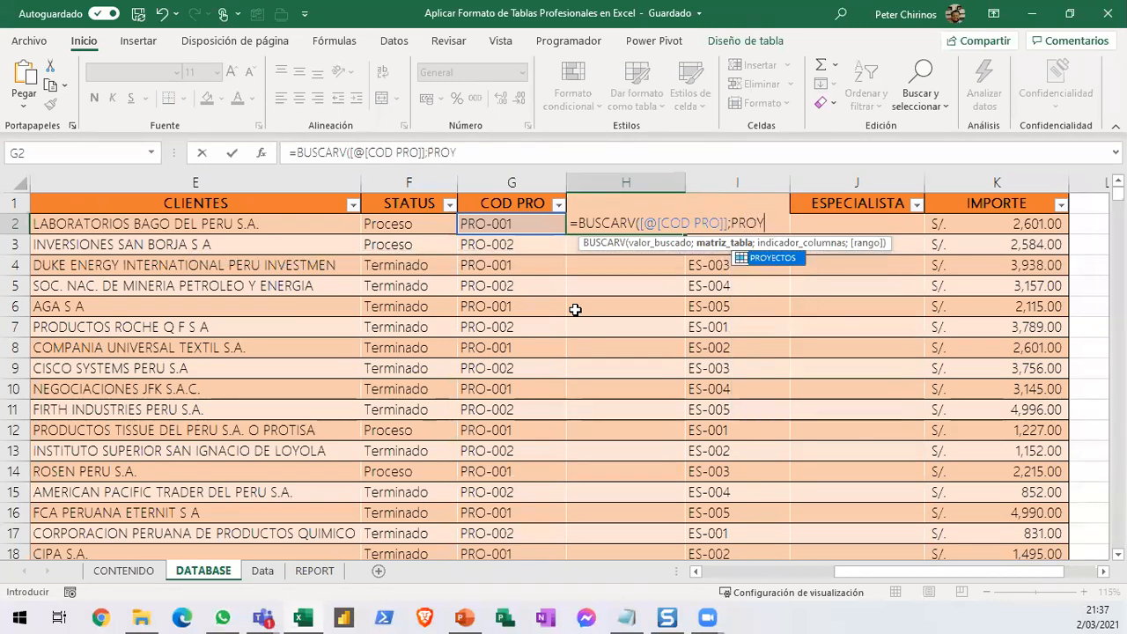
pyautogui.doubleClick(768, 263)
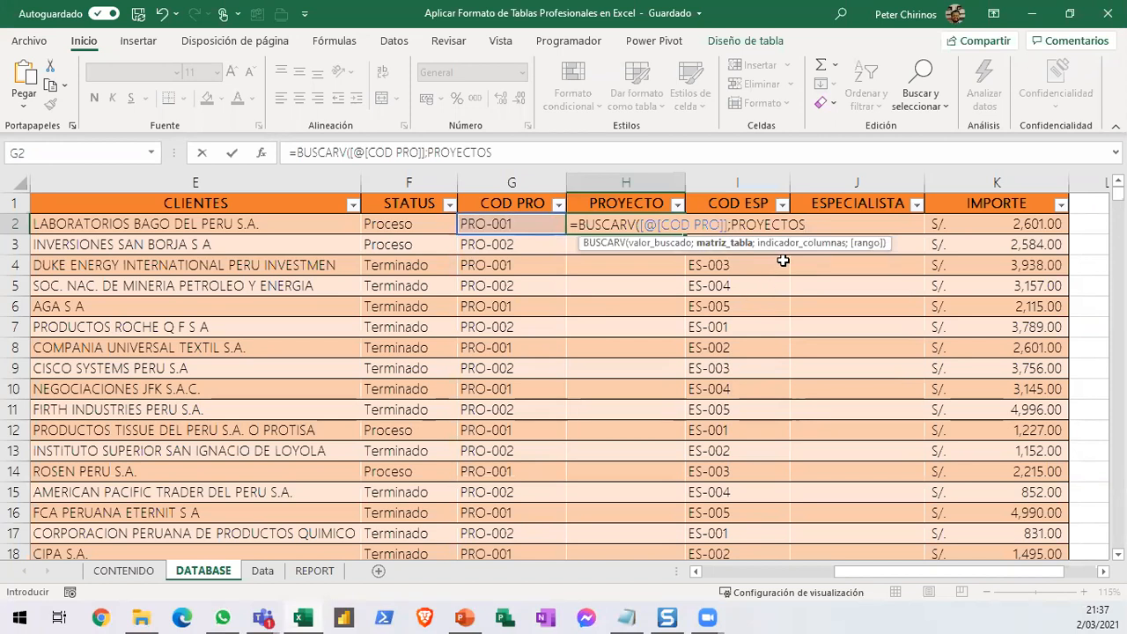
# Complete the PROYECTO formula with column 2 and exact match 0, giving =BUSCARV([@[COD PRO]];PROYECTOS;2;0), and enter it.
pyautogui.write(';')
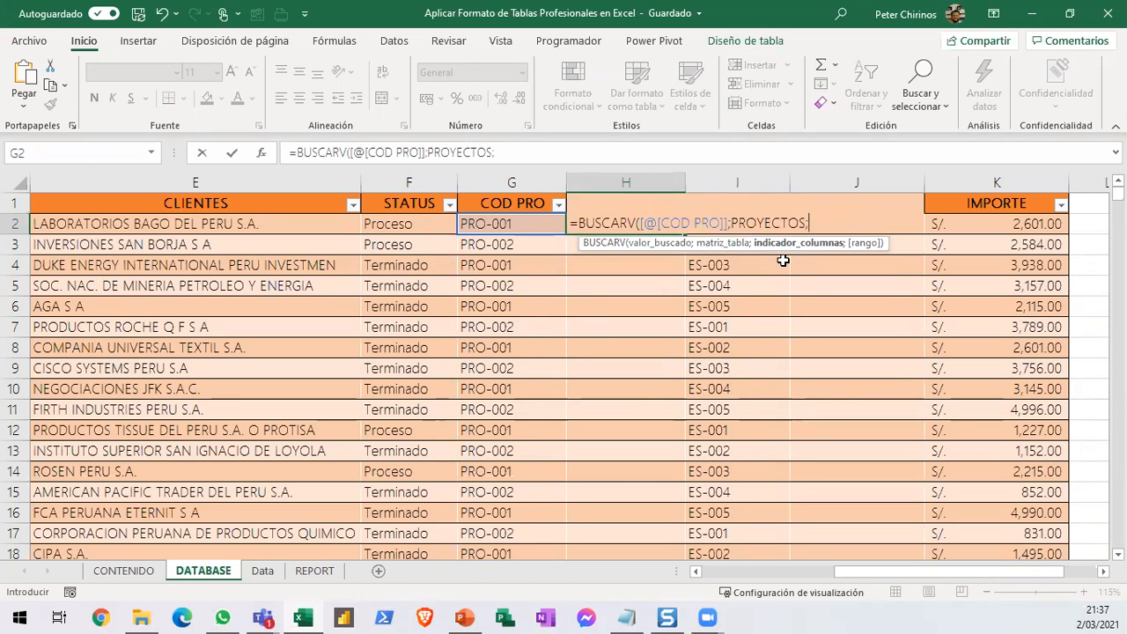
pyautogui.write('2;0)')
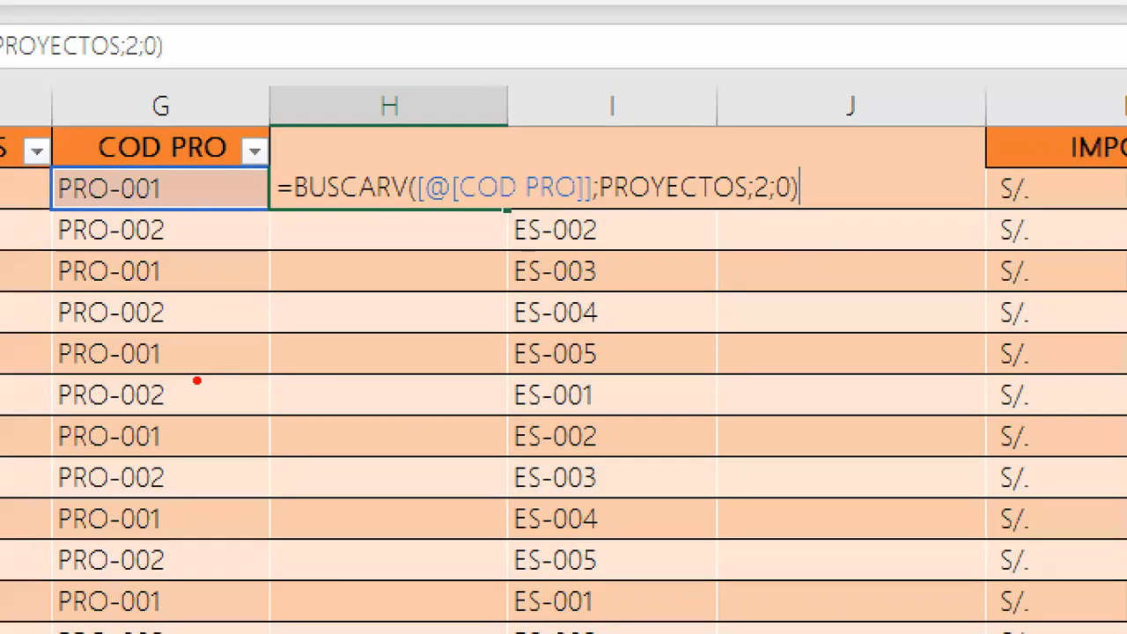
pyautogui.moveTo(504, 208); pyautogui.dragTo(503, 459)
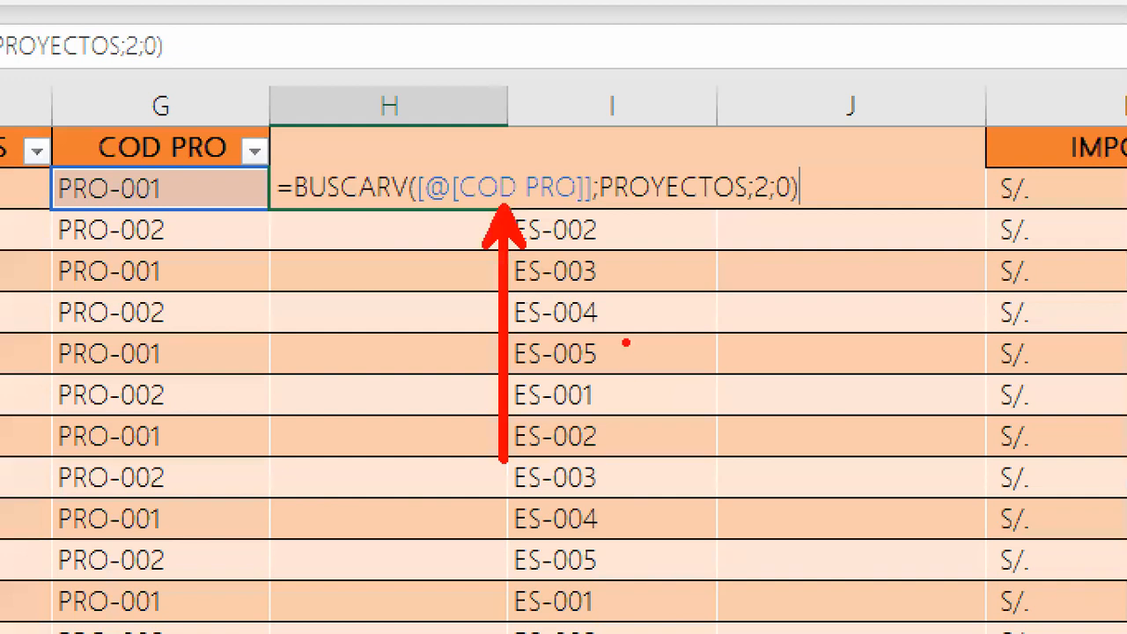
pyautogui.moveTo(673, 201)
pyautogui.mouseDown()
pyautogui.moveTo(687, 459)
pyautogui.moveTo(672, 469)
pyautogui.mouseUp()
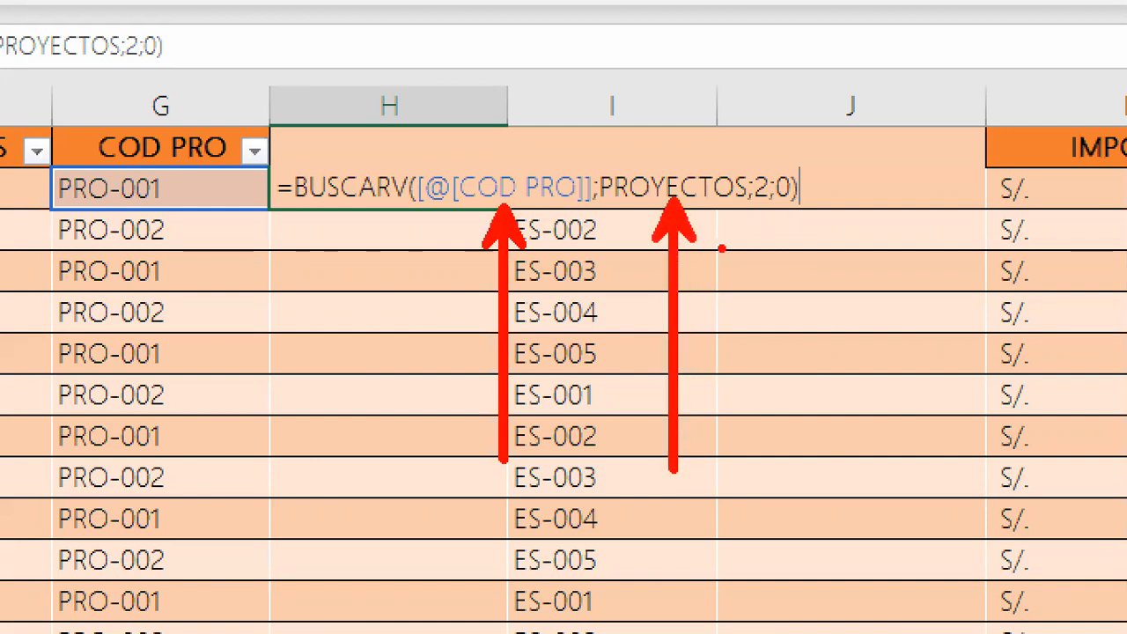
pyautogui.moveTo(761, 208); pyautogui.dragTo(761, 468)
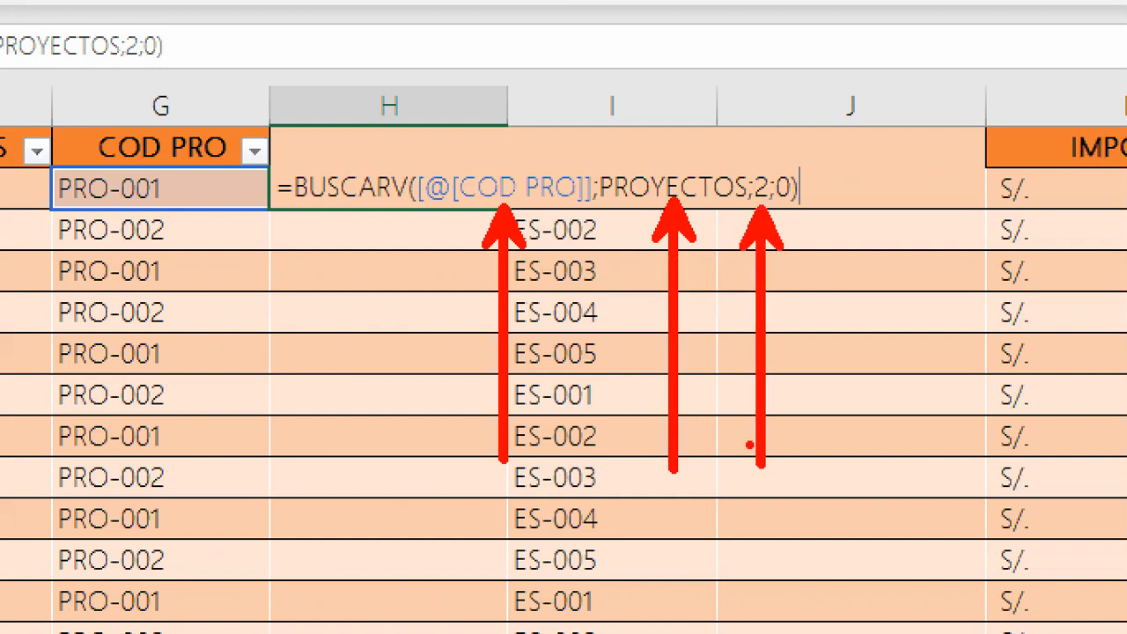
pyautogui.moveTo(791, 200); pyautogui.dragTo(909, 361)
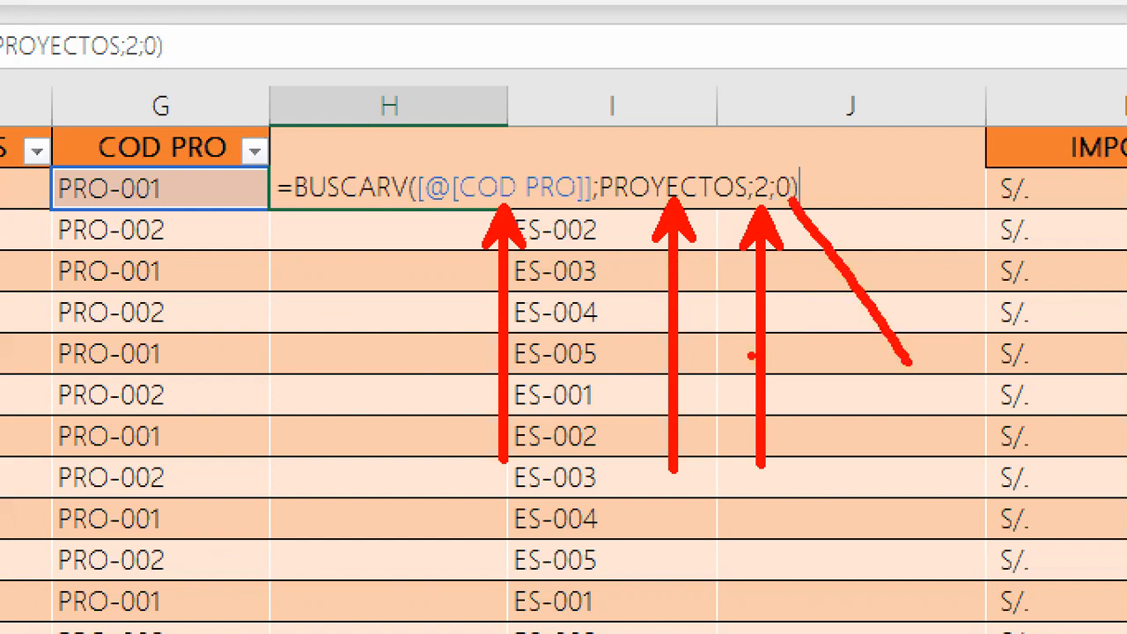
pyautogui.moveTo(81, 155)
pyautogui.mouseDown()
pyautogui.moveTo(123, 165)
pyautogui.moveTo(23, 173)
pyautogui.moveTo(63, 219)
pyautogui.moveTo(162, 209)
pyautogui.moveTo(168, 163)
pyautogui.moveTo(114, 157)
pyautogui.mouseUp()
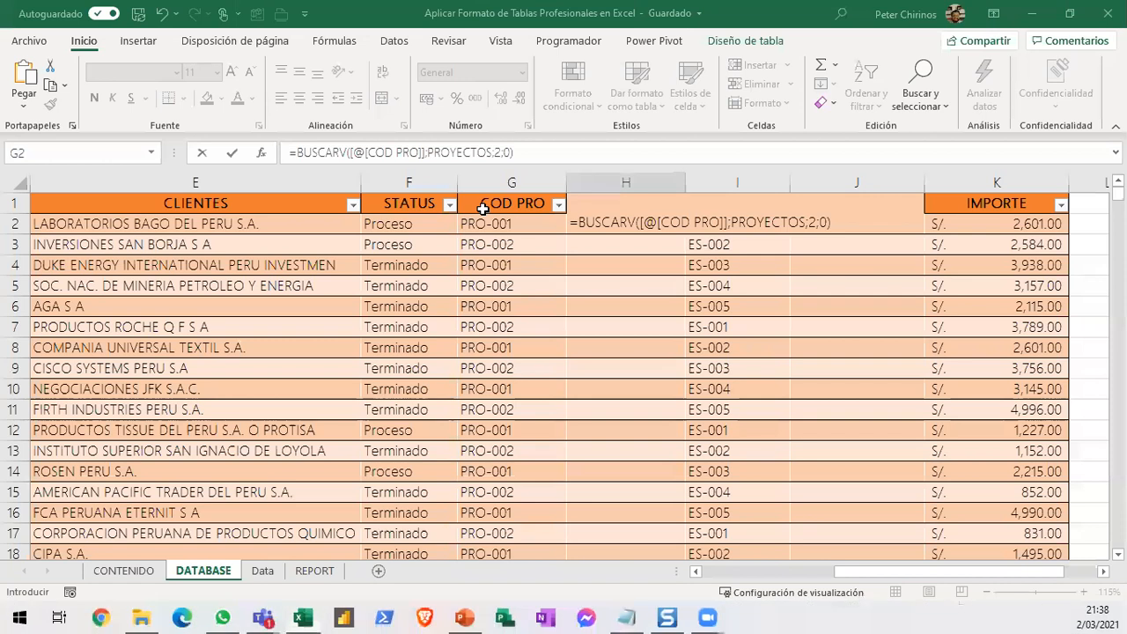
pyautogui.press('Return')
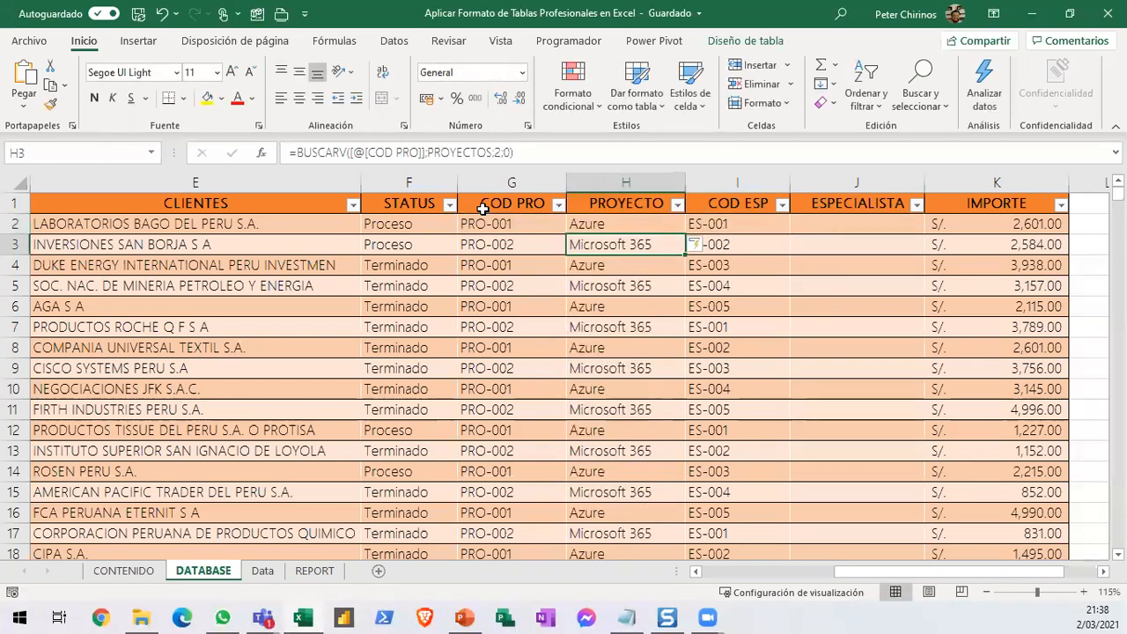
# Turn off the filter buttons in the header row of the tbl_Database table.
pyautogui.click(745, 41)
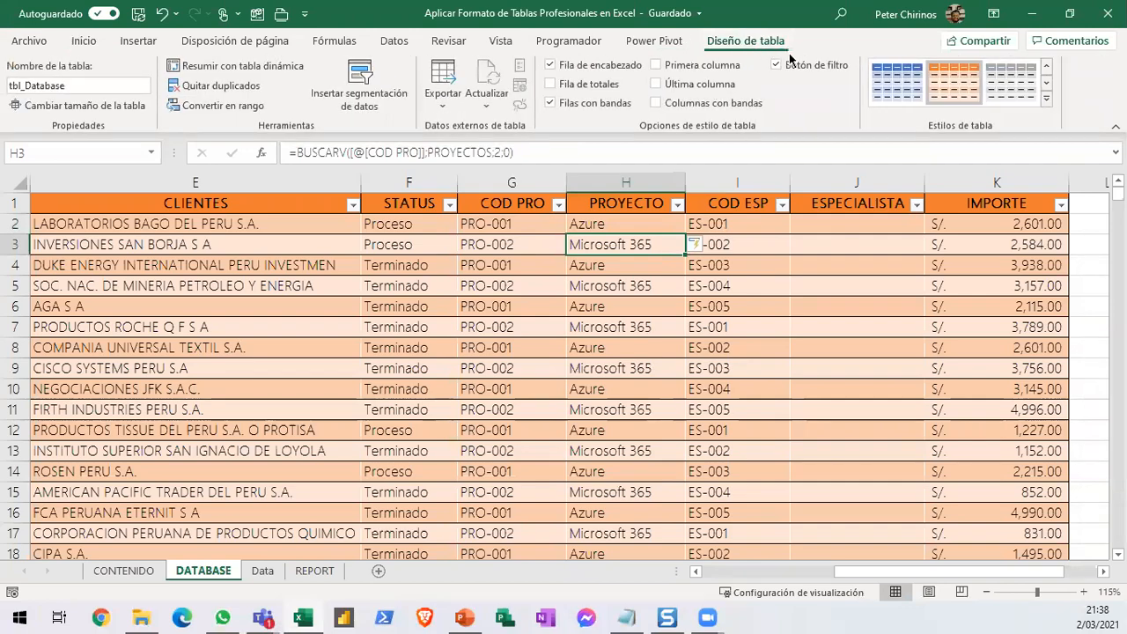
pyautogui.click(774, 65)
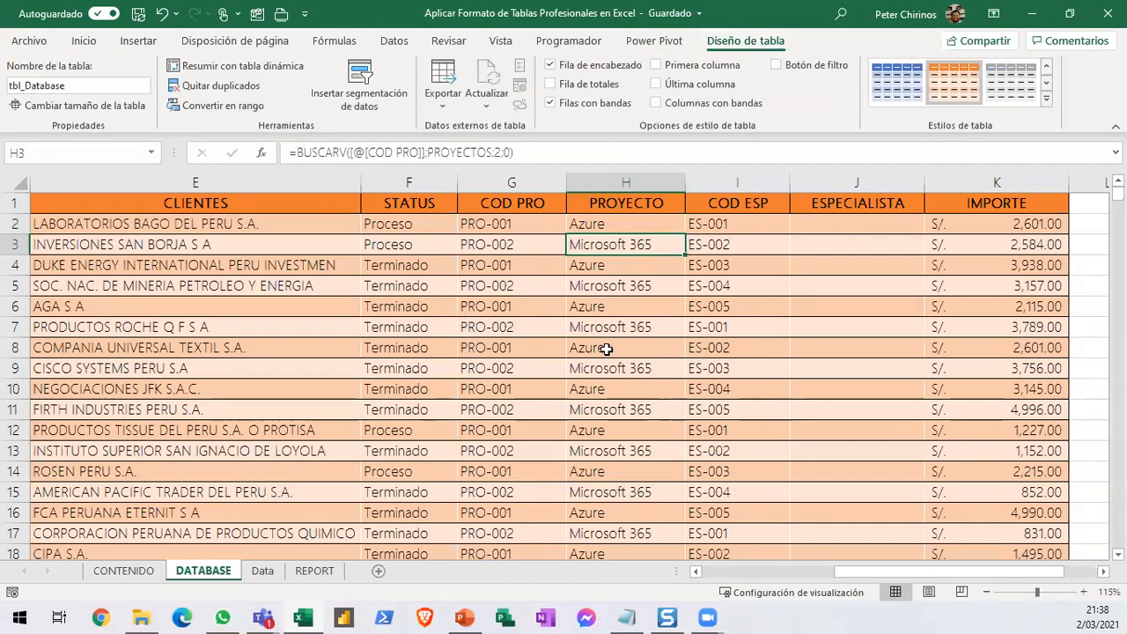
# Review the PROYECTO values down the table and look over the empty ESPECIALISTA column and the COD ESP codes.
pyautogui.scroll(-3, 611, 350)
pyautogui.scroll(-8, 611, 350)
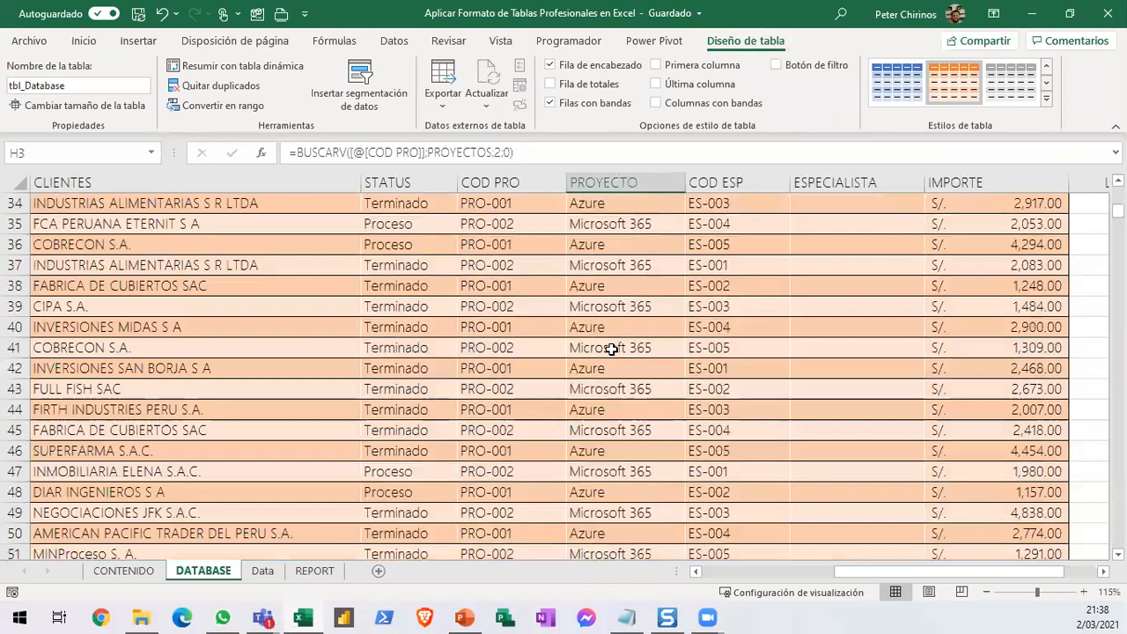
pyautogui.scroll(-10, 611, 350)
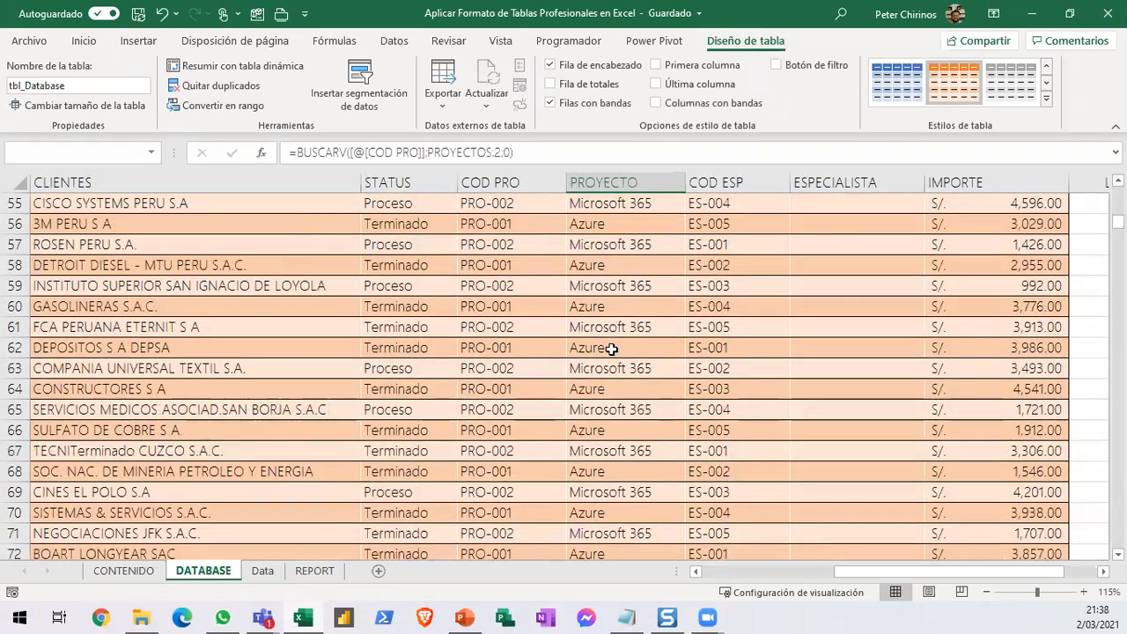
pyautogui.scroll(-8, 611, 350)
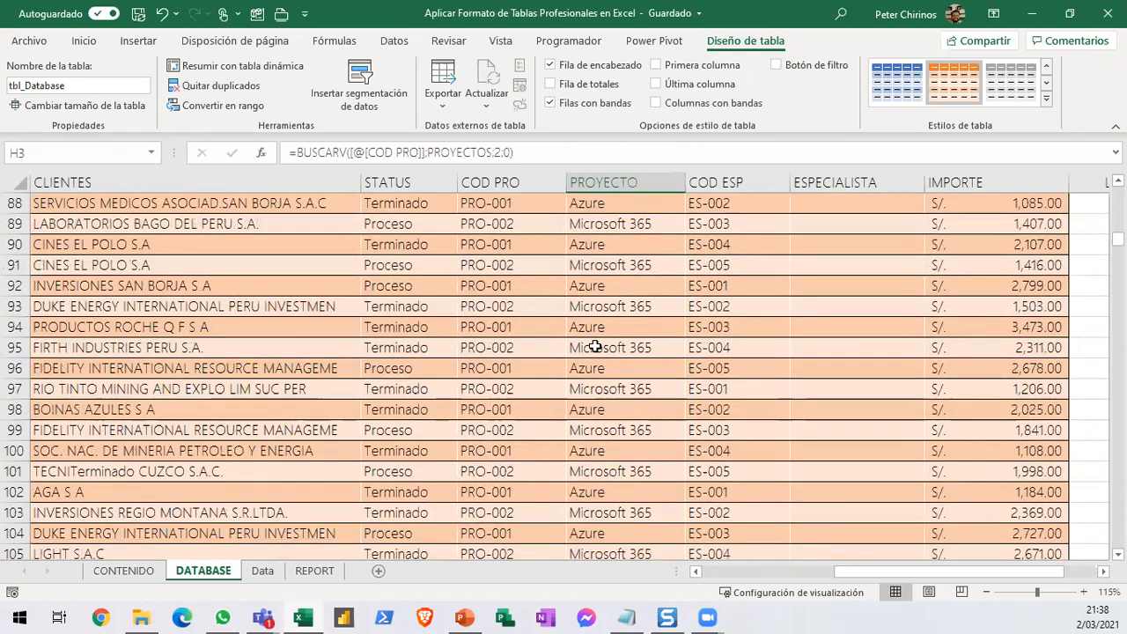
pyautogui.scroll(1, 597, 346)
pyautogui.scroll(20, 596, 346)
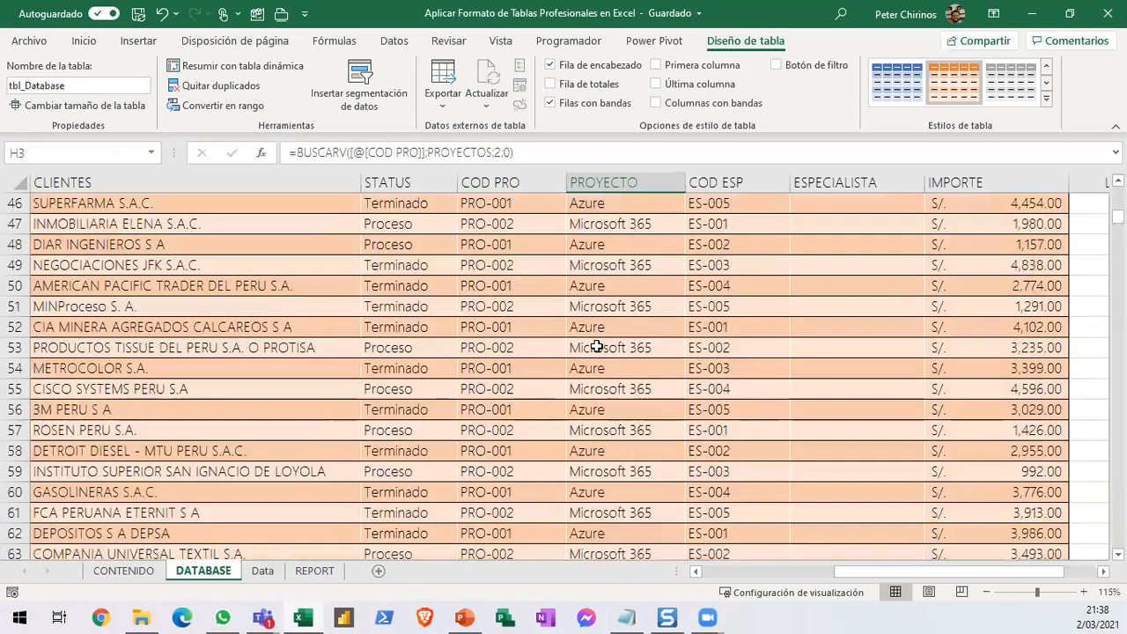
pyautogui.scroll(1, 597, 346)
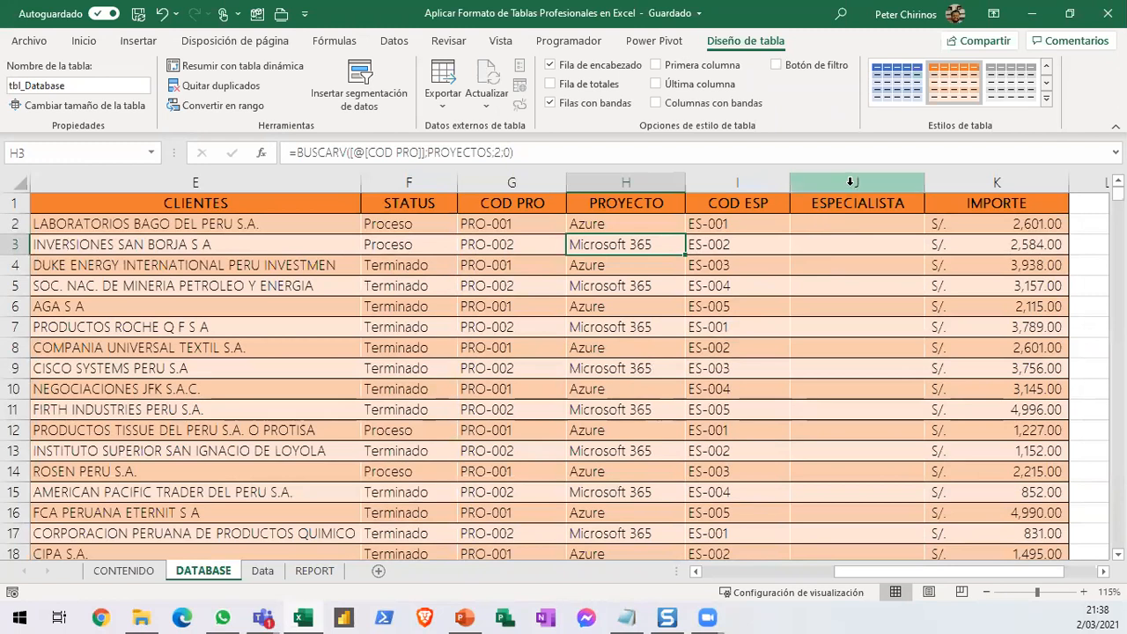
pyautogui.click(849, 182)
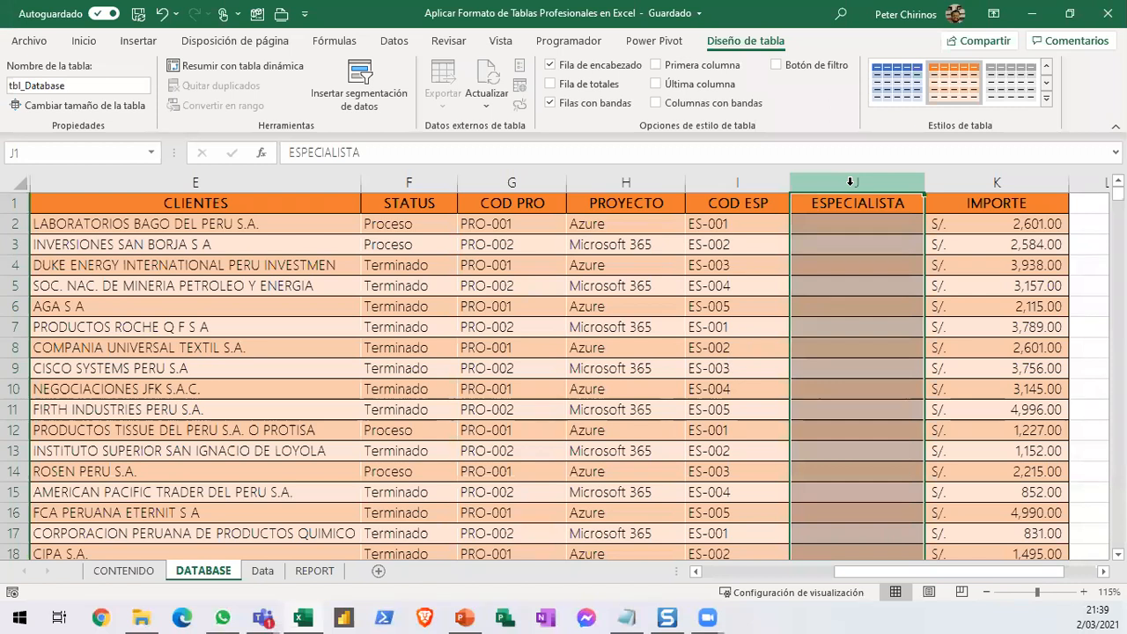
pyautogui.click(743, 180)
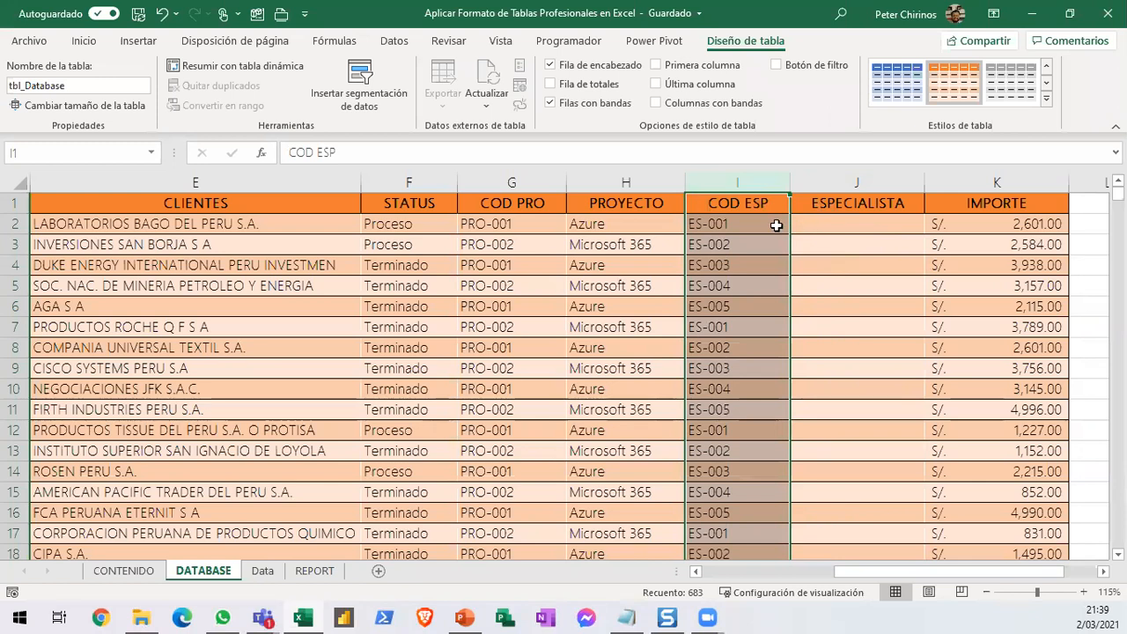
# Select the first data cell of the ESPECIALISTA column, beside its COD ESP code.
pyautogui.click(750, 224)
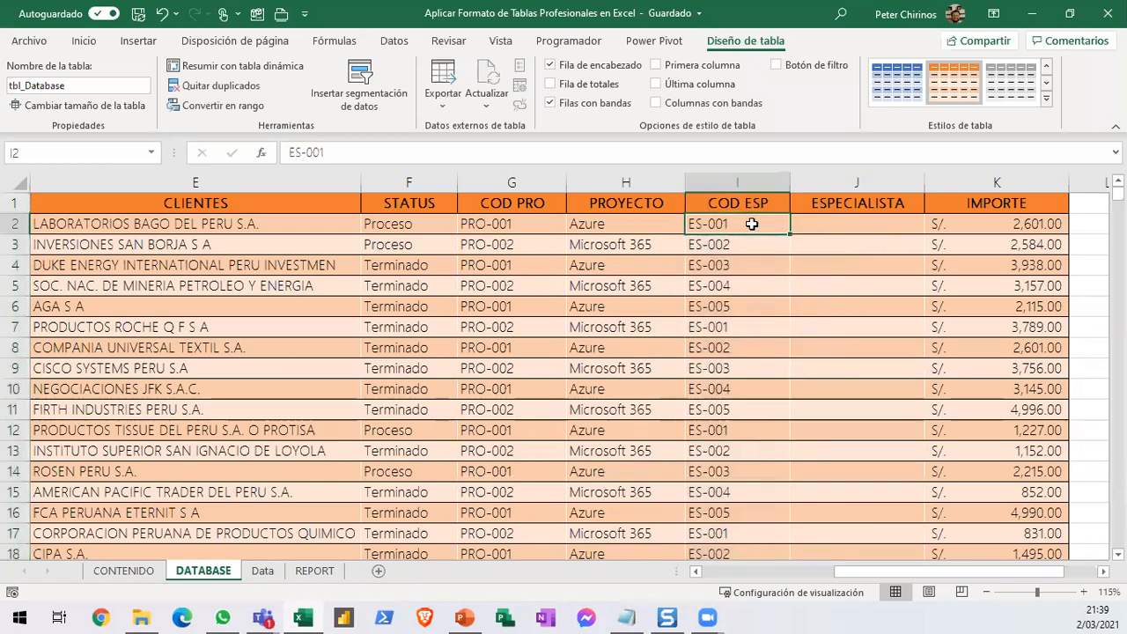
pyautogui.click(752, 182)
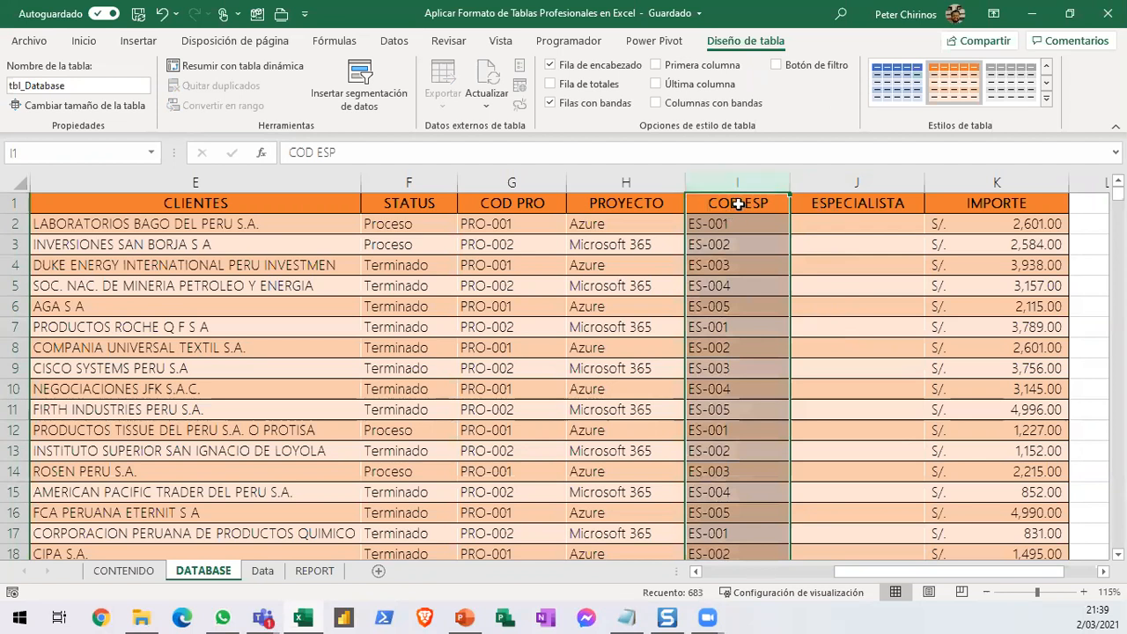
pyautogui.click(797, 226)
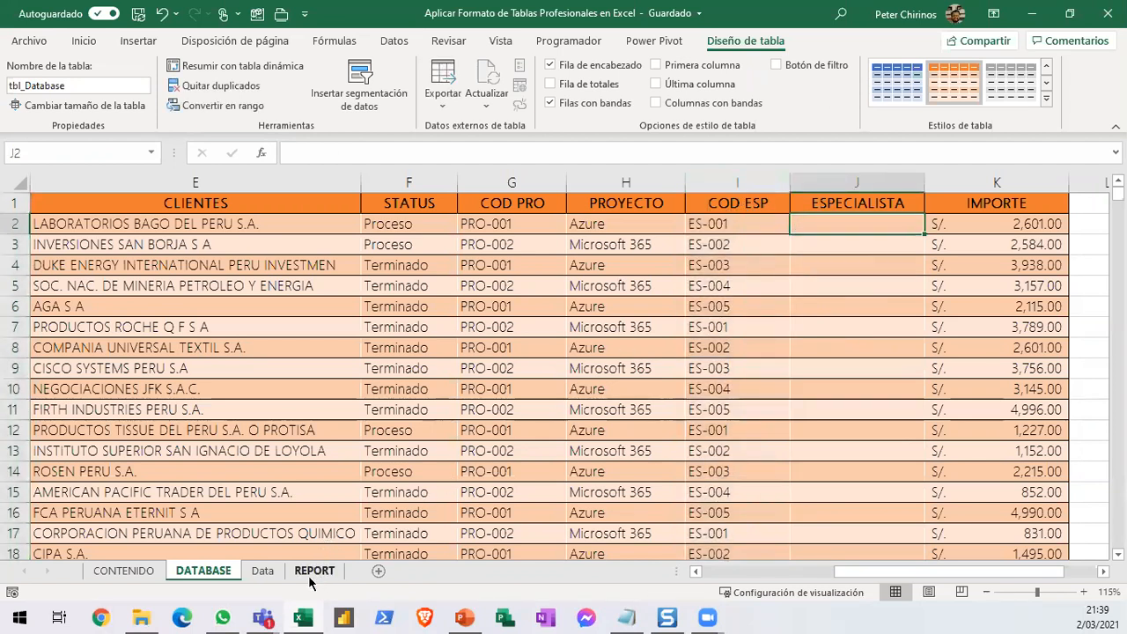
# On the Data sheet, name the range D2:E6 with the specialist codes and names as ESPECIALISTAS.
pyautogui.click(262, 570)
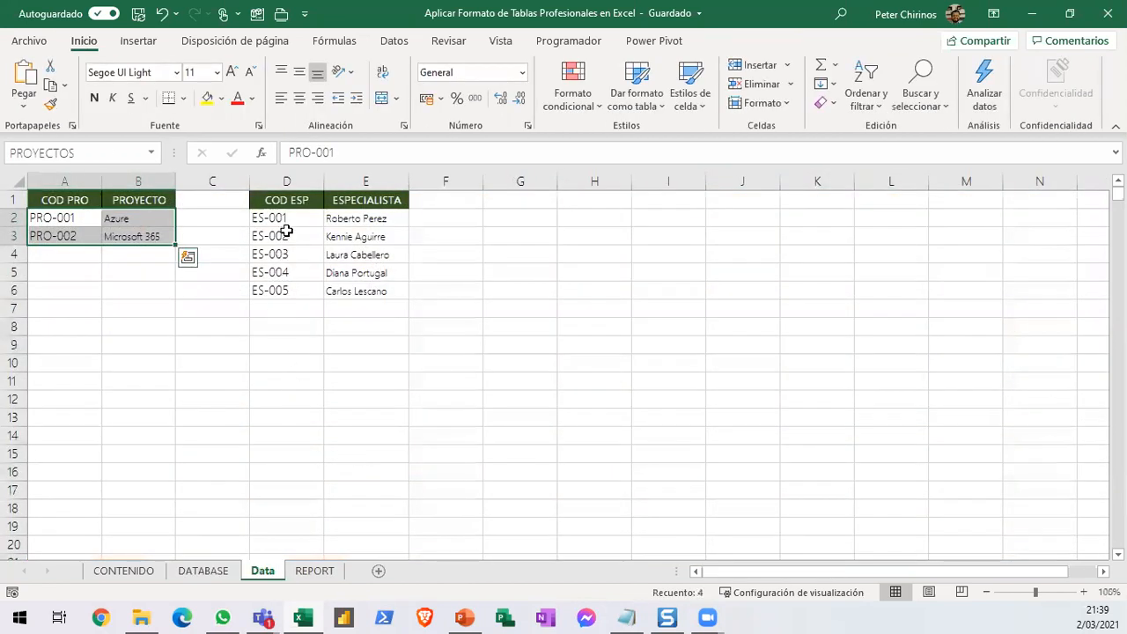
pyautogui.moveTo(286, 220); pyautogui.dragTo(358, 290)
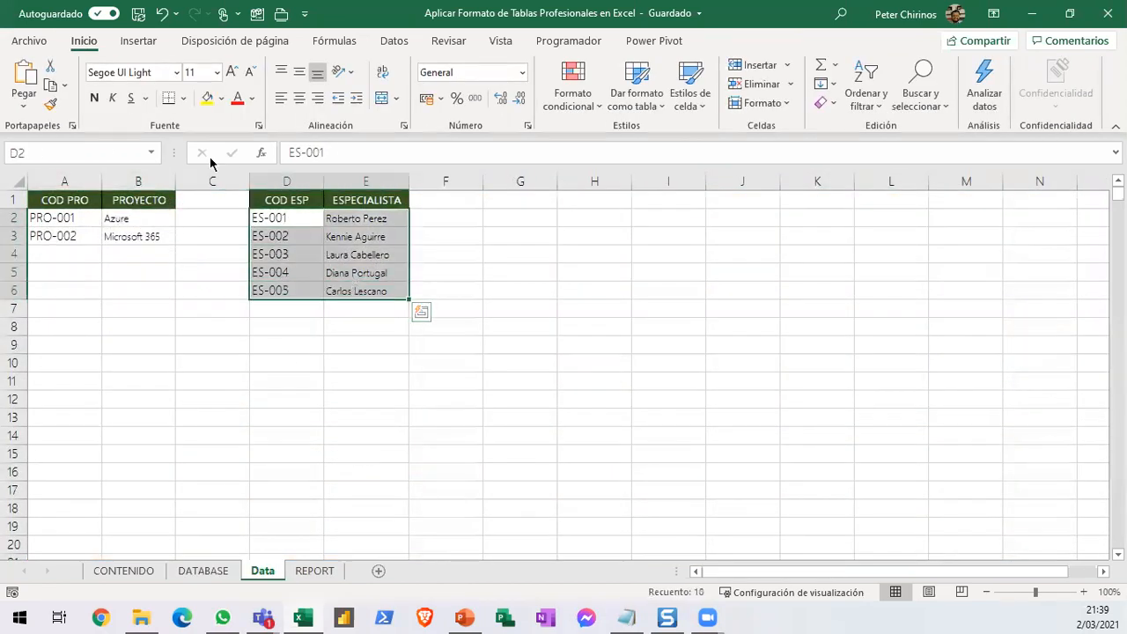
pyautogui.click(112, 155)
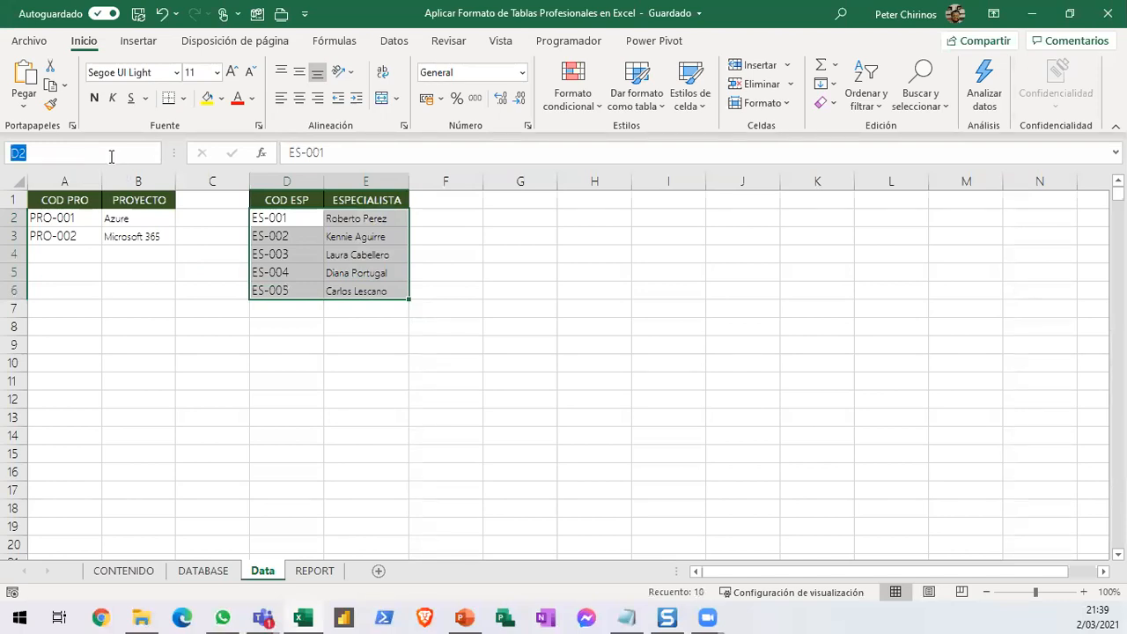
pyautogui.write('ESPECIALI')
pyautogui.press('BackSpace')
pyautogui.write('ISTAS')
pyautogui.press('Return')
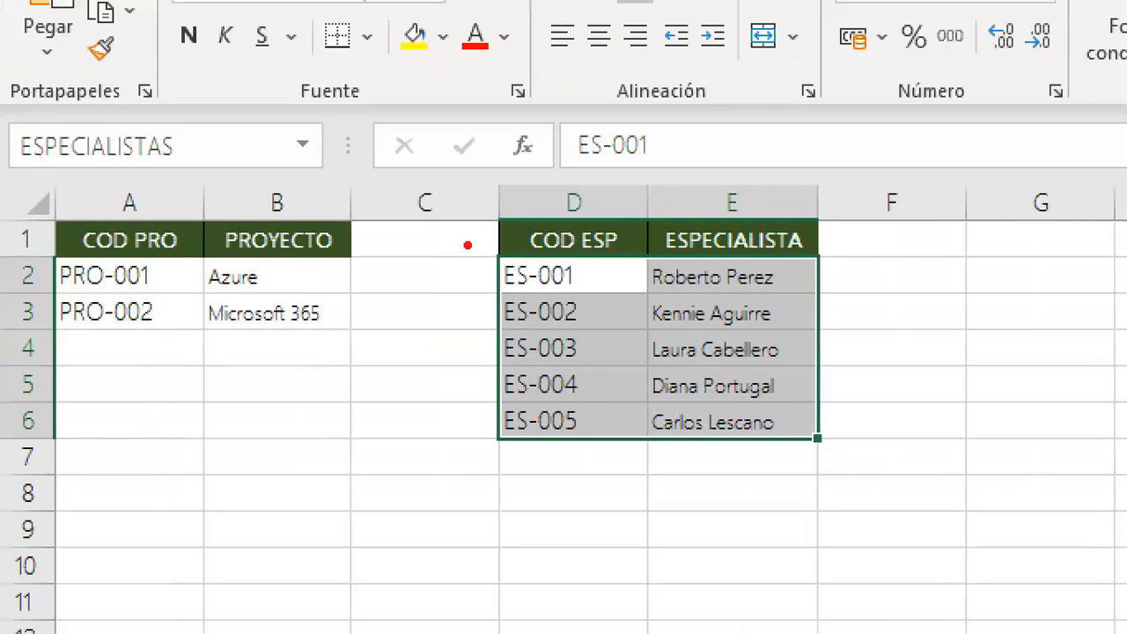
pyautogui.moveTo(492, 252)
pyautogui.mouseDown()
pyautogui.moveTo(586, 419)
pyautogui.moveTo(840, 448)
pyautogui.mouseUp()
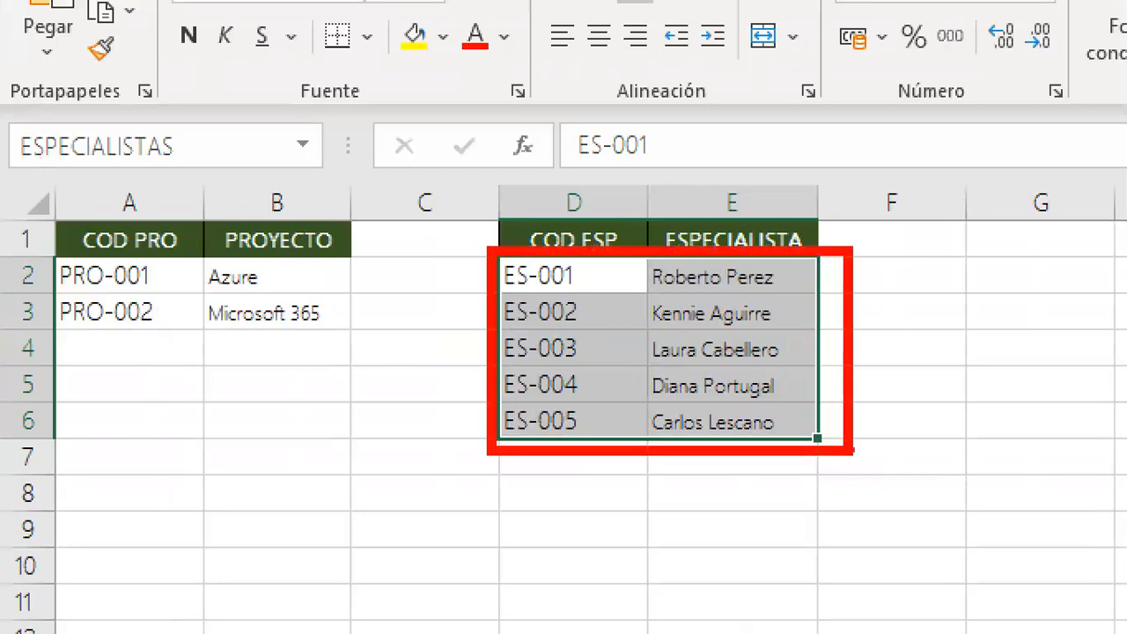
pyautogui.moveTo(549, 523)
pyautogui.mouseDown()
pyautogui.moveTo(578, 478)
pyautogui.moveTo(577, 583)
pyautogui.mouseUp()
pyautogui.moveTo(695, 492)
pyautogui.mouseDown()
pyautogui.moveTo(727, 546)
pyautogui.moveTo(695, 574)
pyautogui.moveTo(760, 576)
pyautogui.mouseUp()
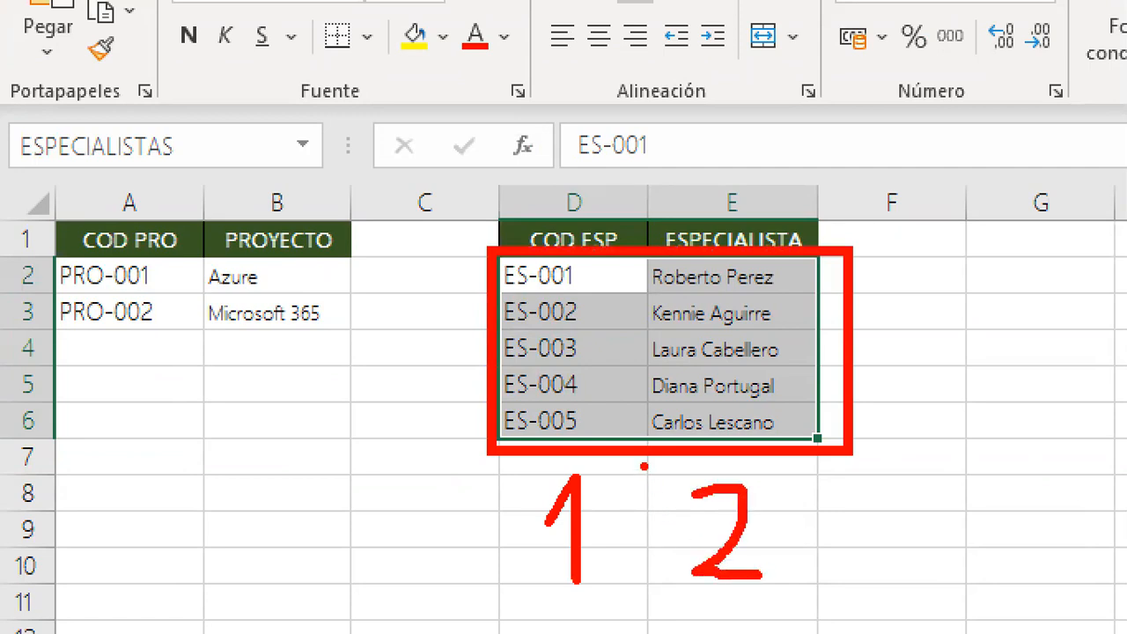
pyautogui.moveTo(644, 465); pyautogui.dragTo(825, 466)
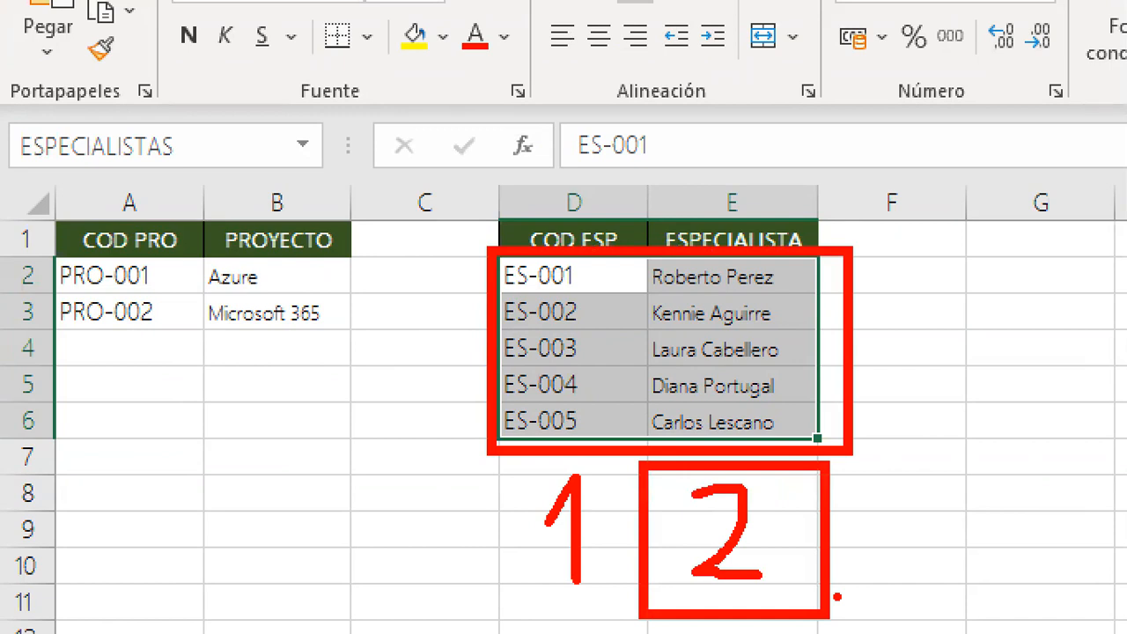
pyautogui.moveTo(850, 512)
pyautogui.mouseDown()
pyautogui.moveTo(877, 553)
pyautogui.moveTo(974, 388)
pyautogui.mouseUp()
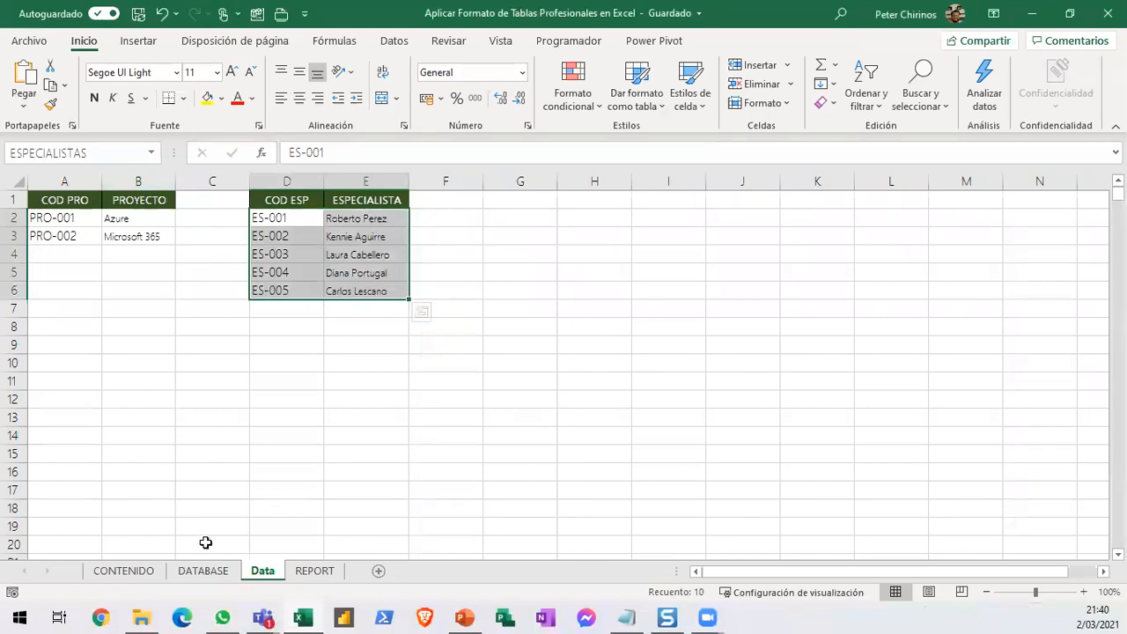
# In the first ESPECIALISTA cell of the DATABASE sheet, begin a BUSCARV formula with the row's COD ESP as lookup value.
pyautogui.click(212, 571)
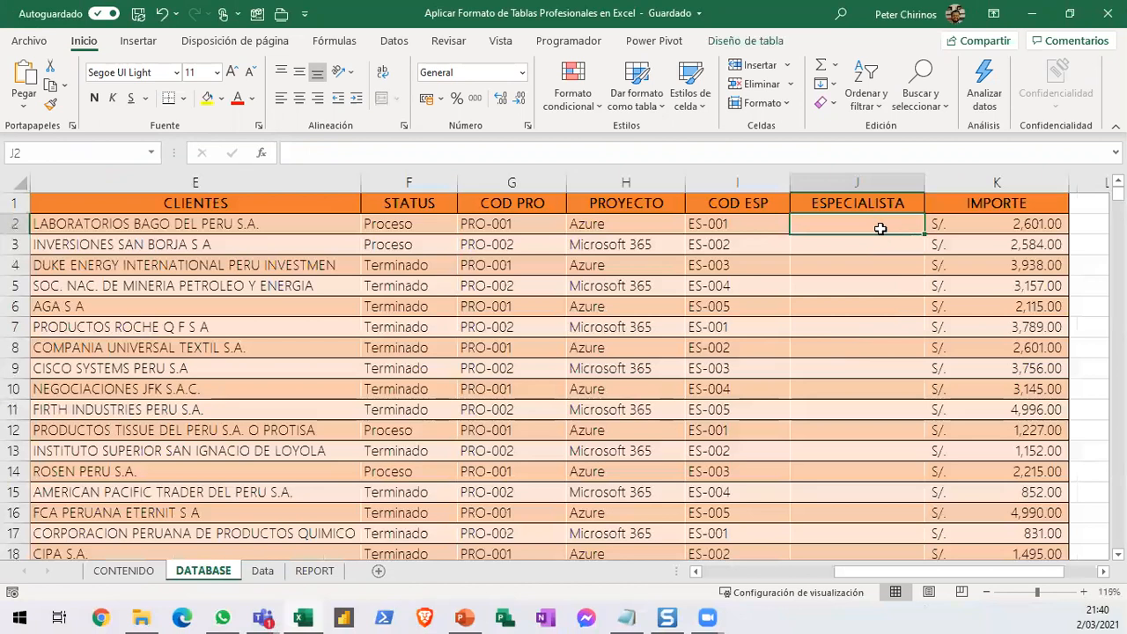
pyautogui.write('=BUS')
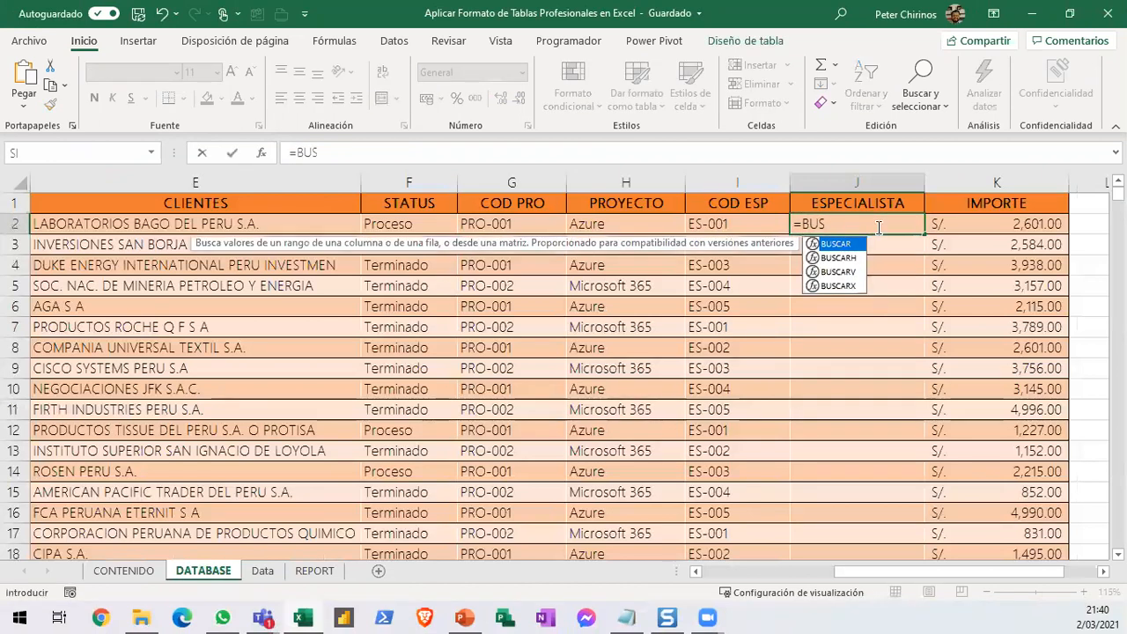
pyautogui.press('Down')
pyautogui.press('Down')
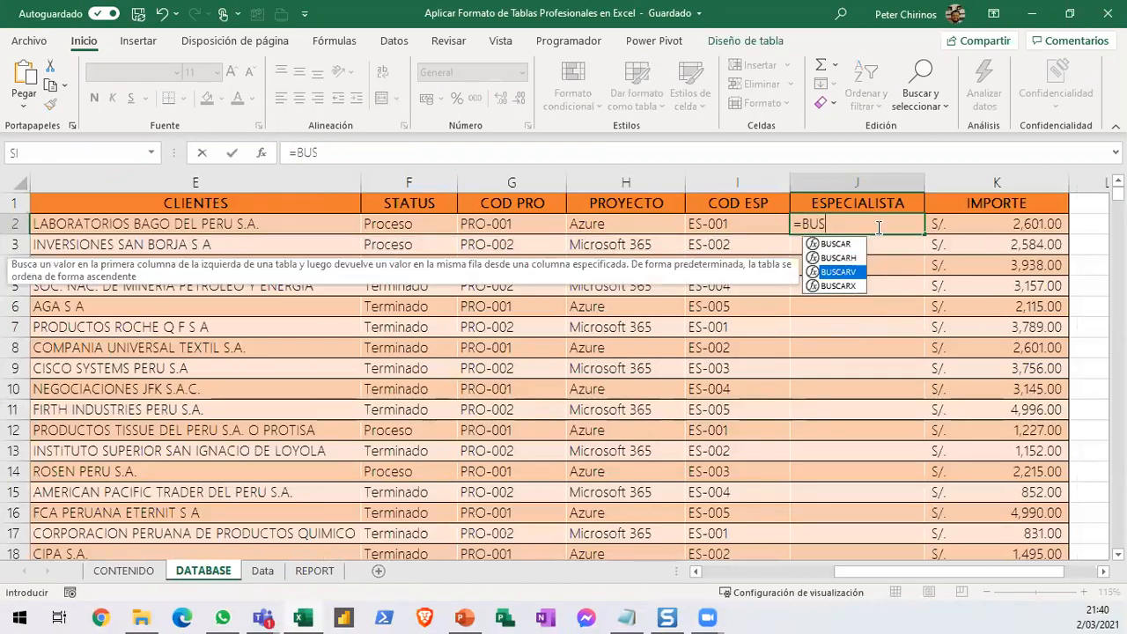
pyautogui.press('Tab')
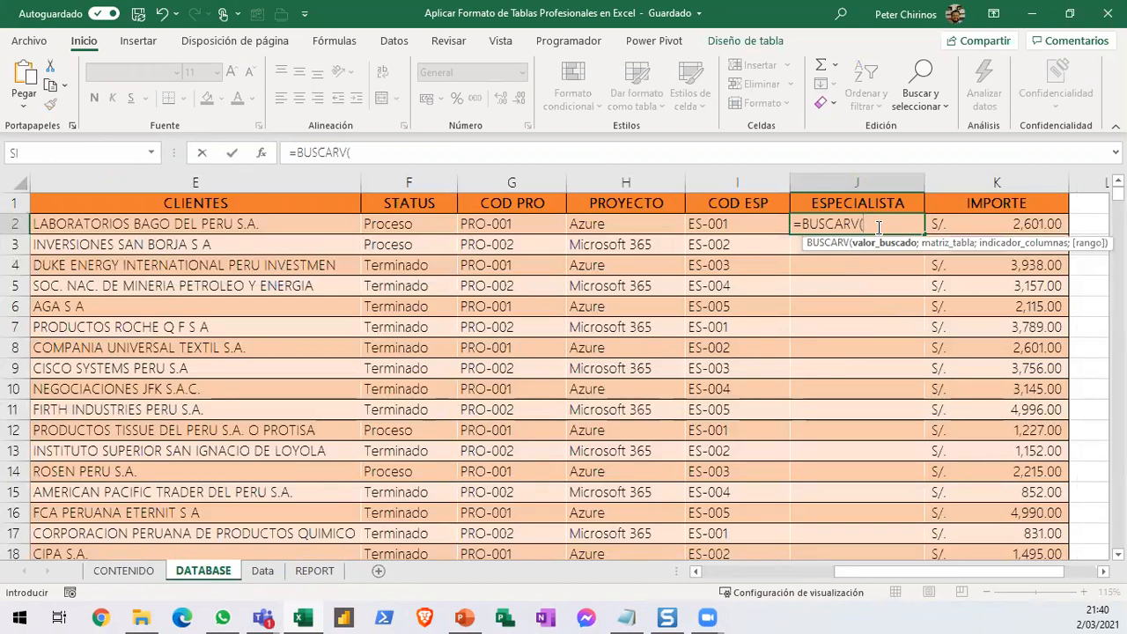
pyautogui.click(748, 225)
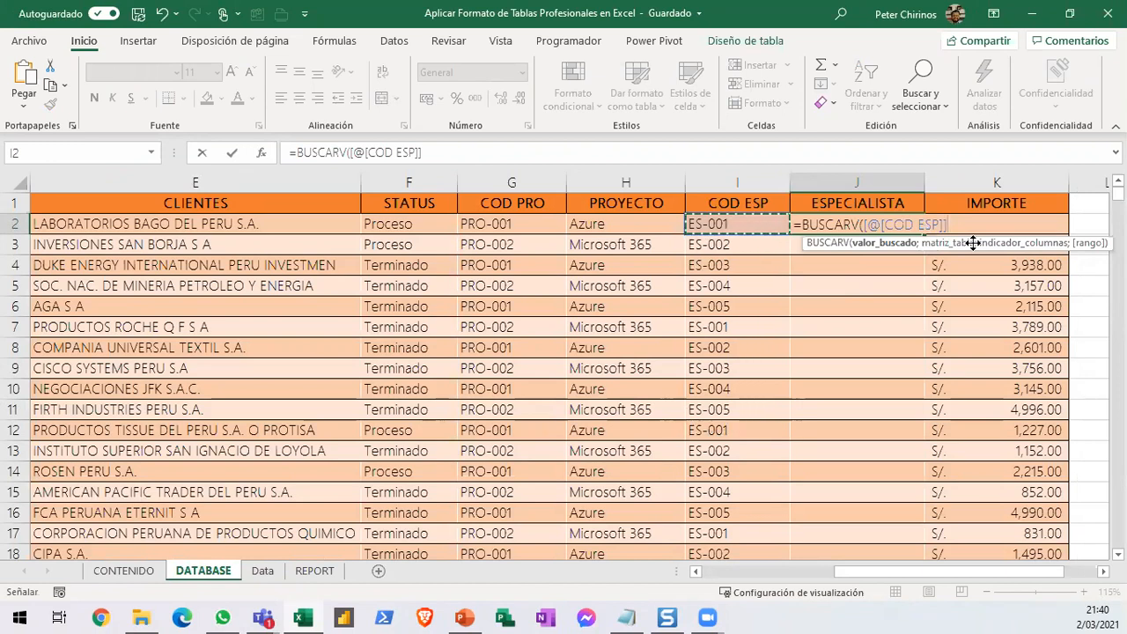
# Complete the formula with the named range ESPECIALISTAS, column 2 and exact match 0, and enter =BUSCARV([@[COD ESP]];ESPECIALISTAS;2;0).
pyautogui.write(';ESPE')
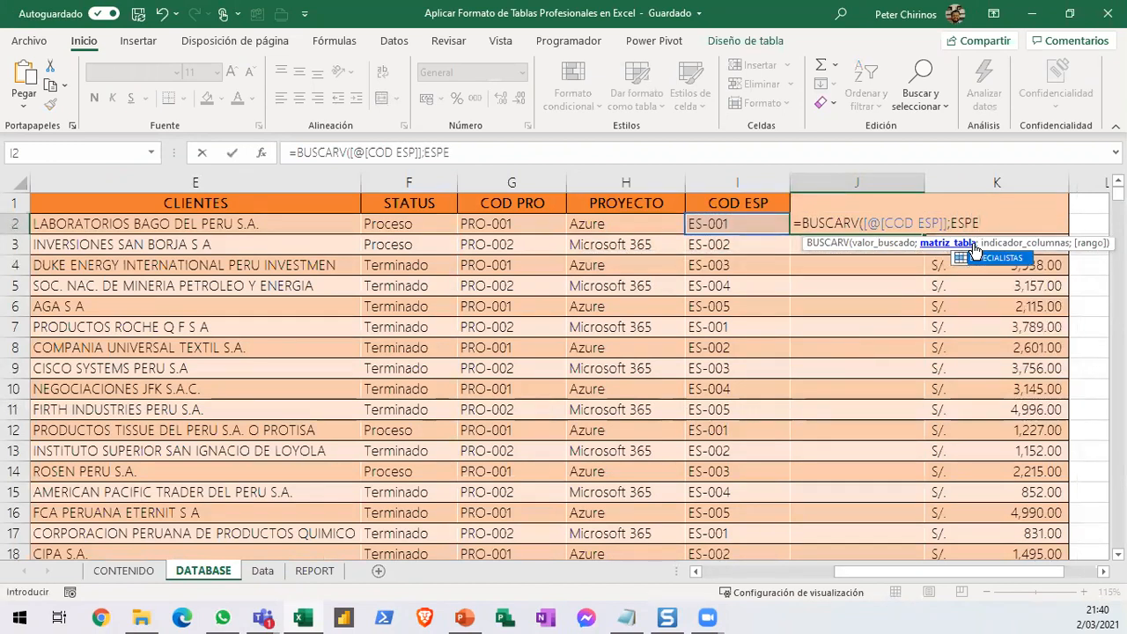
pyautogui.press('Tab')
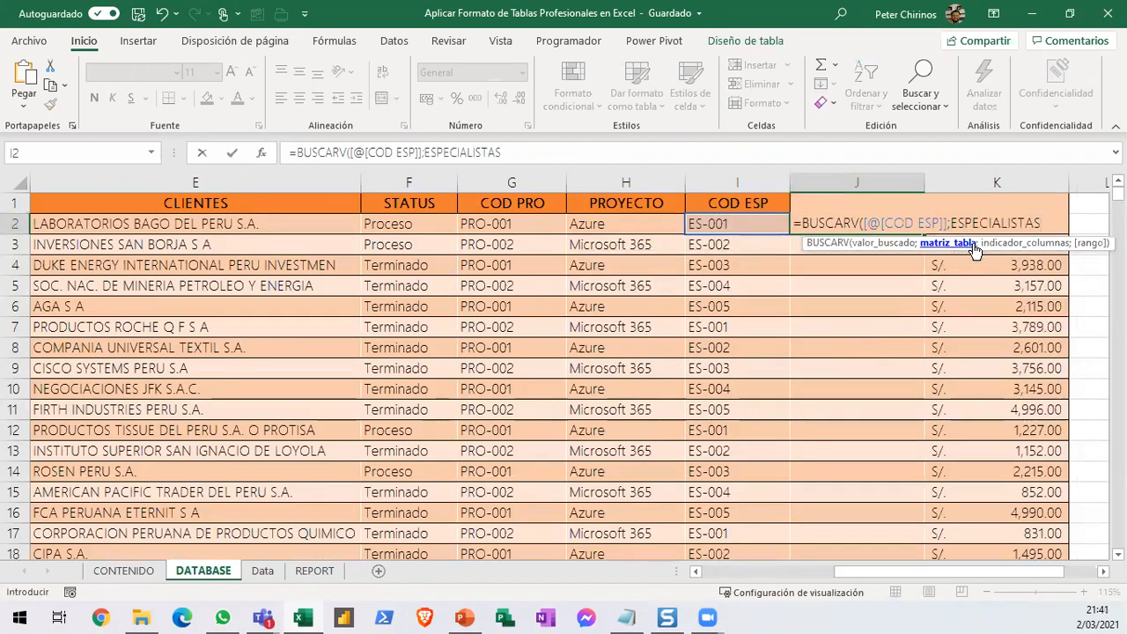
pyautogui.write(';')
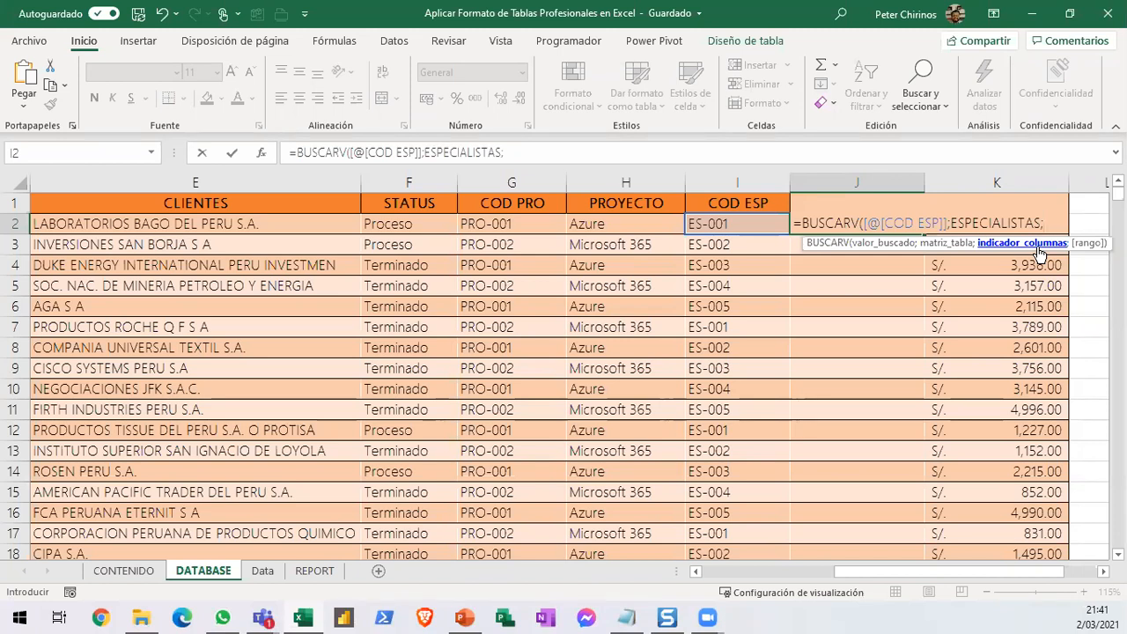
pyautogui.write('2;')
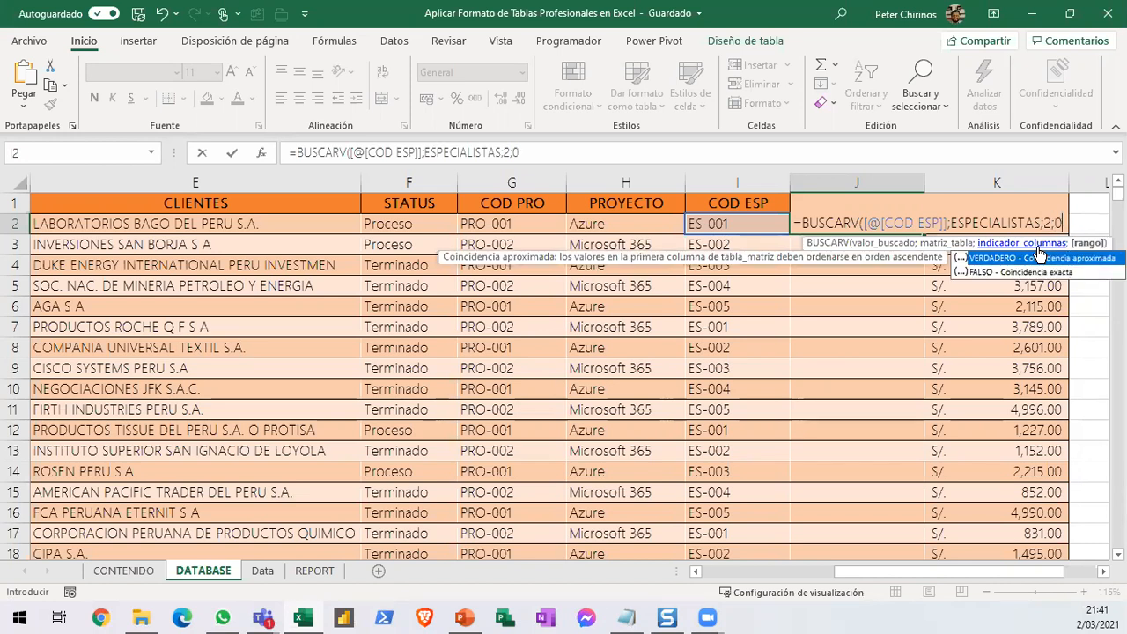
pyautogui.write('0)')
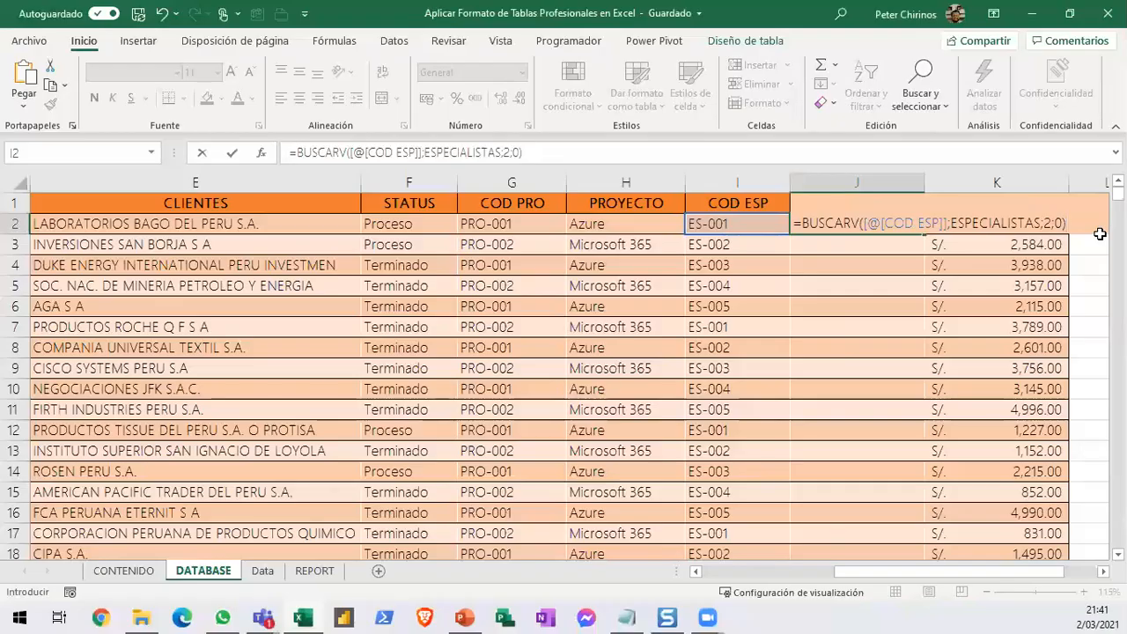
pyautogui.press('Return')
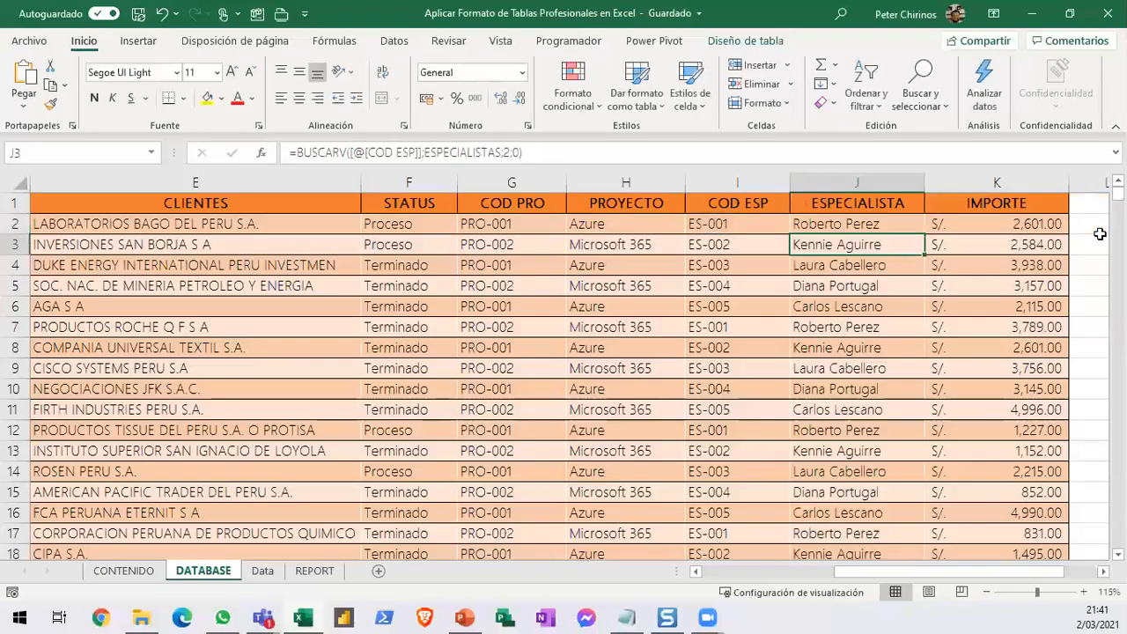
# Review the ESPECIALISTA values down the table and check the lookup formula in several cells of the column.
pyautogui.scroll(-3, 826, 320)
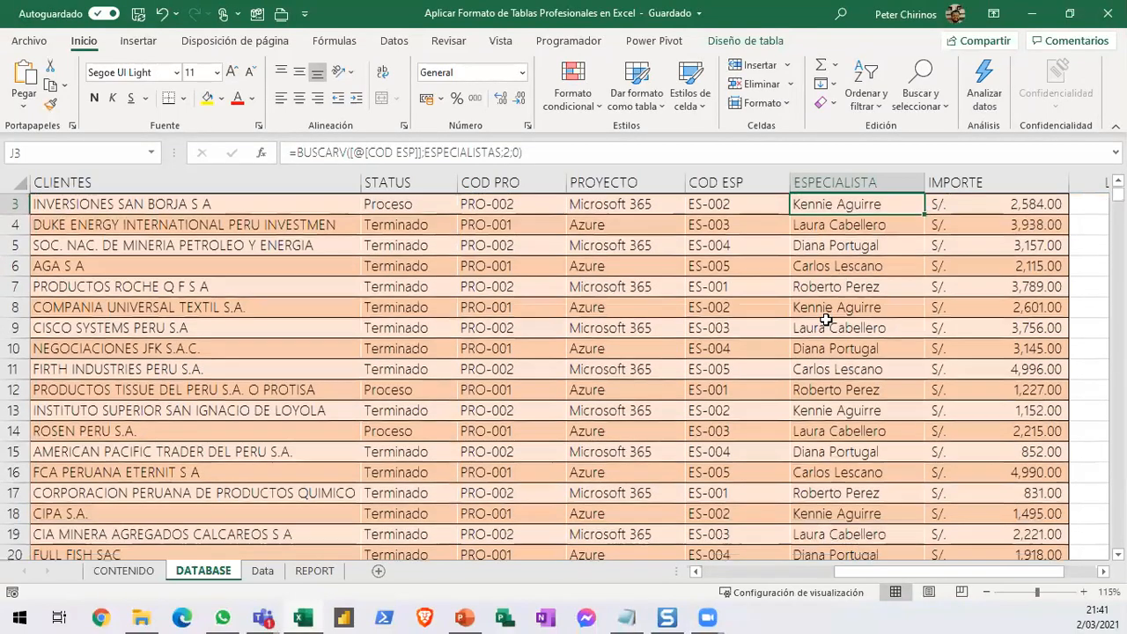
pyautogui.scroll(-6, 826, 319)
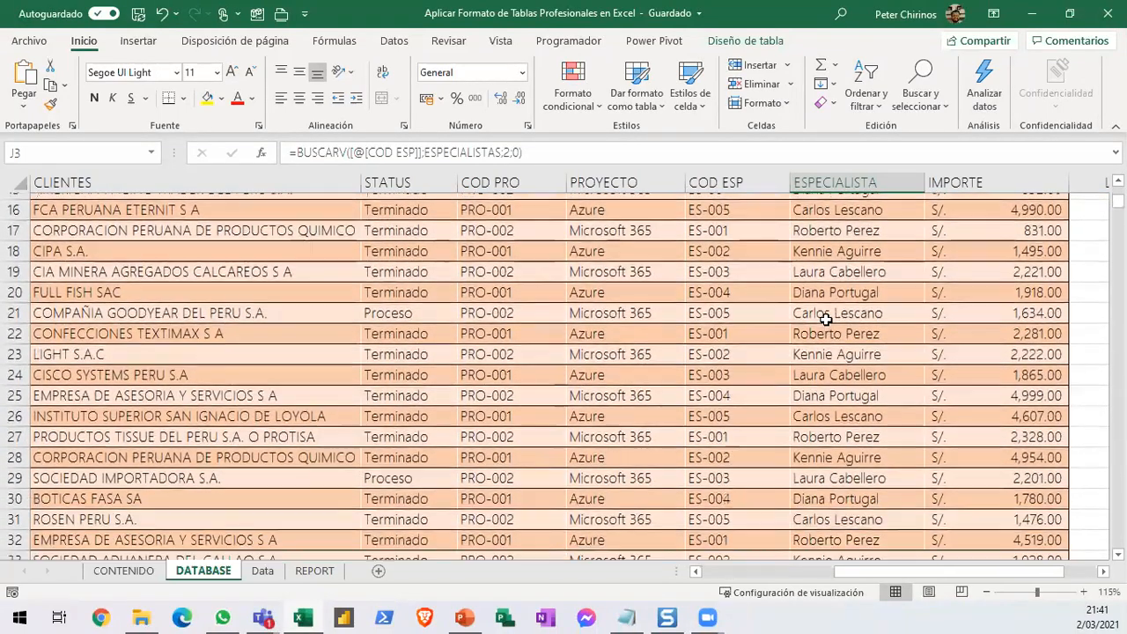
pyautogui.scroll(-7, 825, 320)
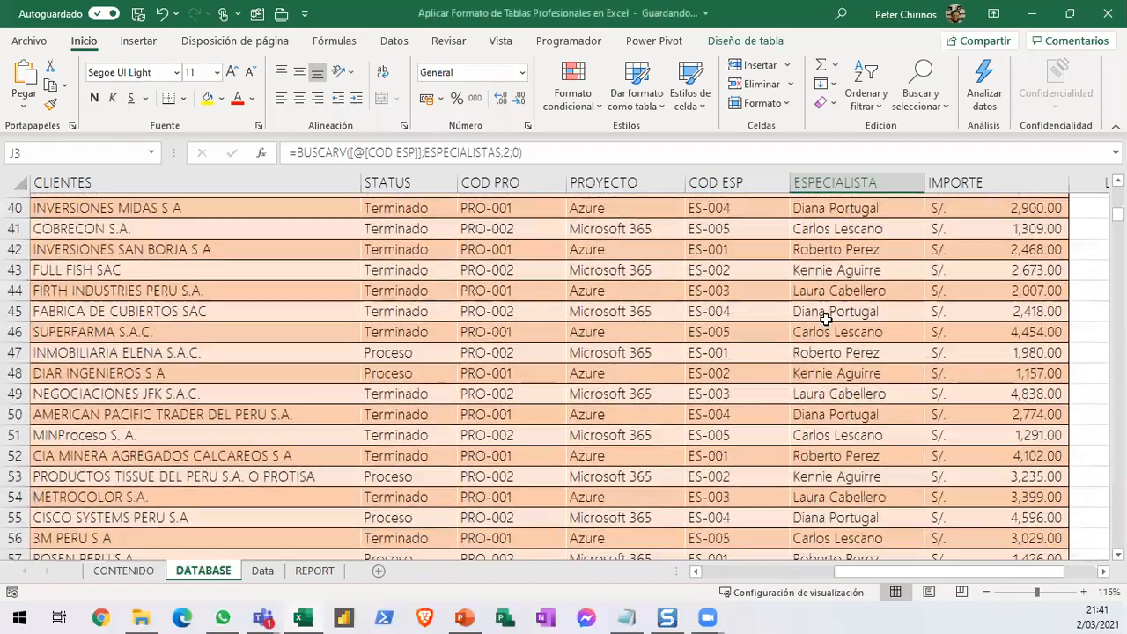
pyautogui.scroll(-1, 825, 319)
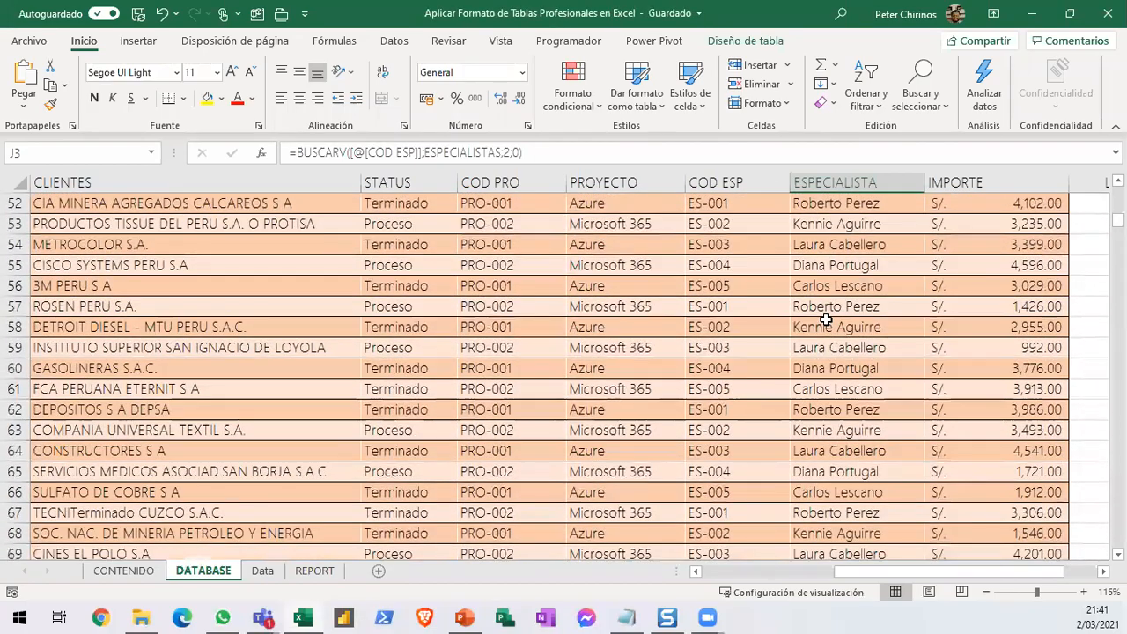
pyautogui.scroll(6, 826, 320)
pyautogui.scroll(11, 825, 320)
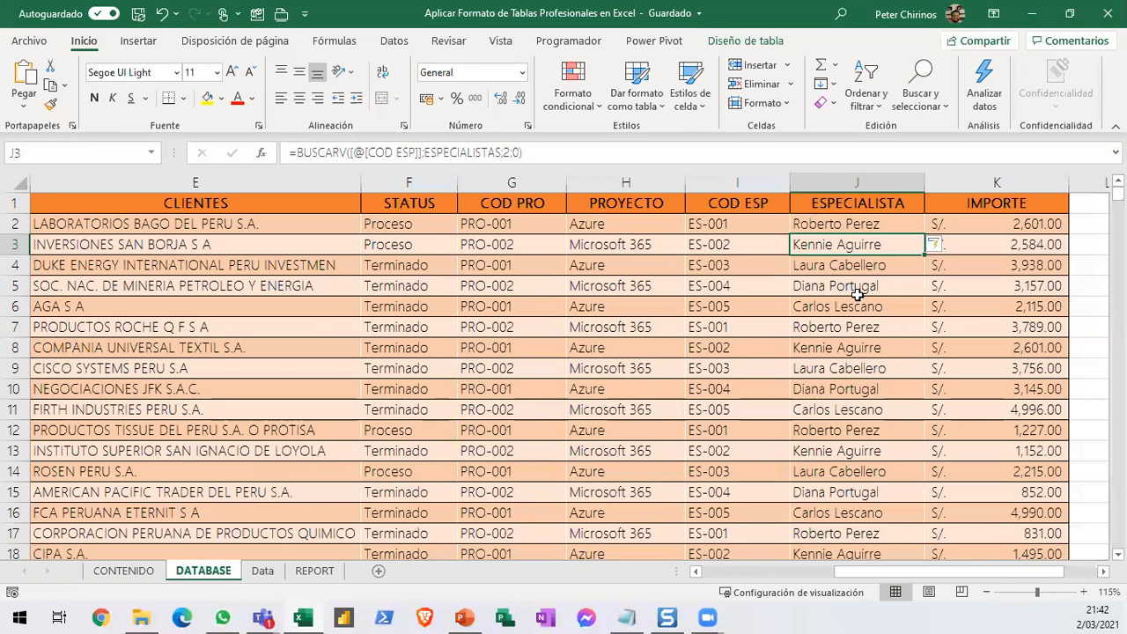
pyautogui.press('F2')
pyautogui.press('Return')
pyautogui.click(876, 310)
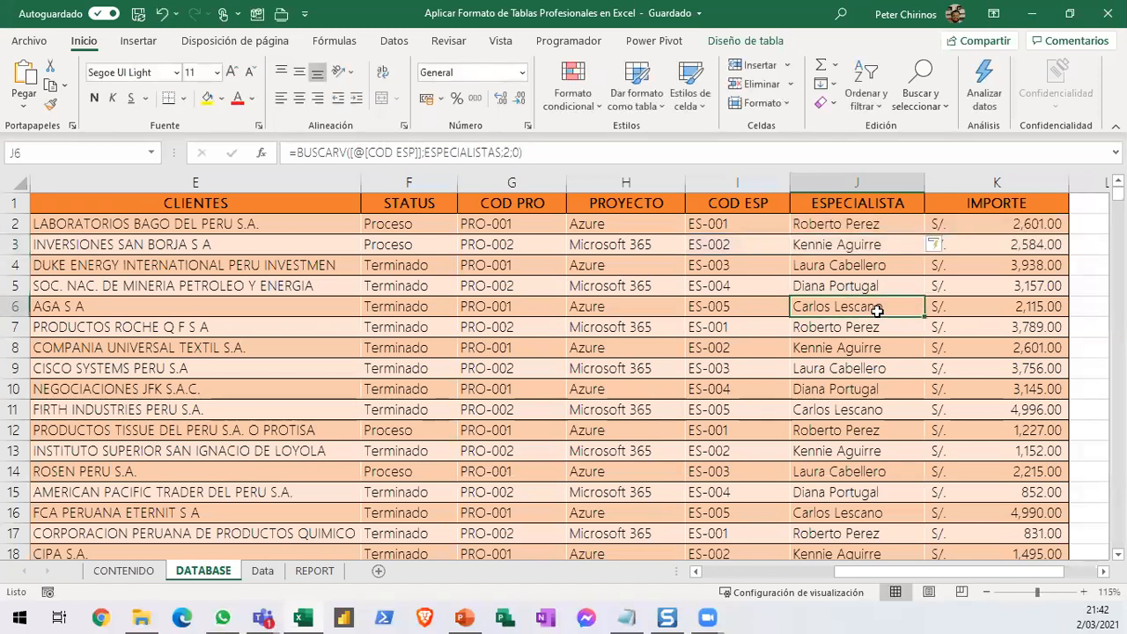
pyautogui.click(881, 244)
# Remove everything after the lookup value from the formula in J2 and open the list of defined names for its table argument.
pyautogui.doubleClick(884, 222)
pyautogui.moveTo(948, 223); pyautogui.dragTo(1087, 223)
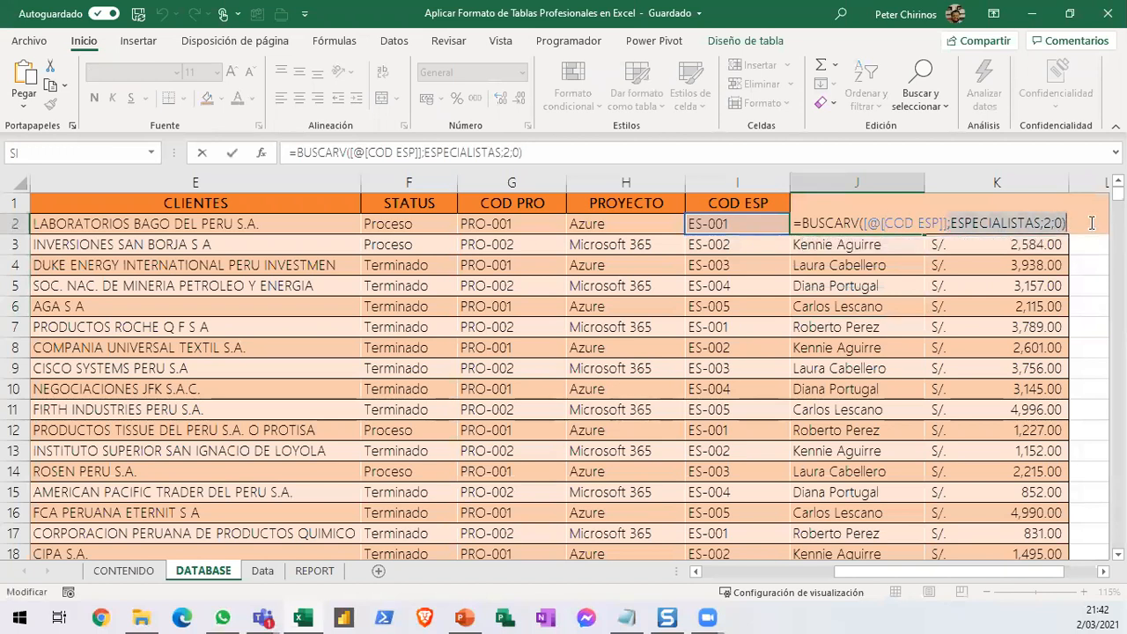
pyautogui.press('Delete')
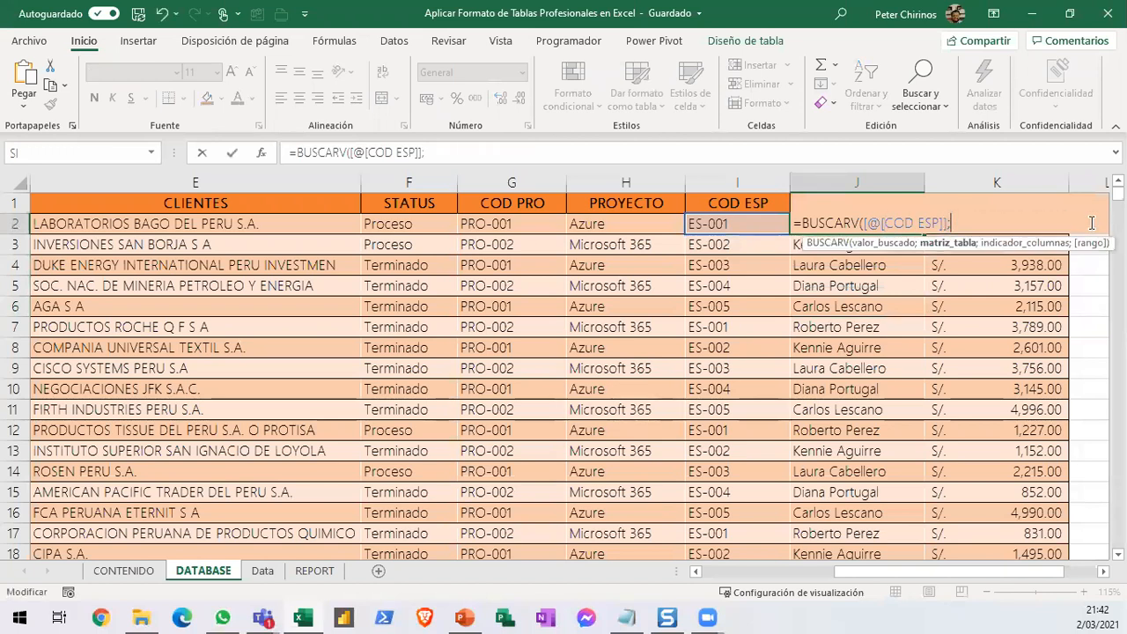
pyautogui.press('F3')
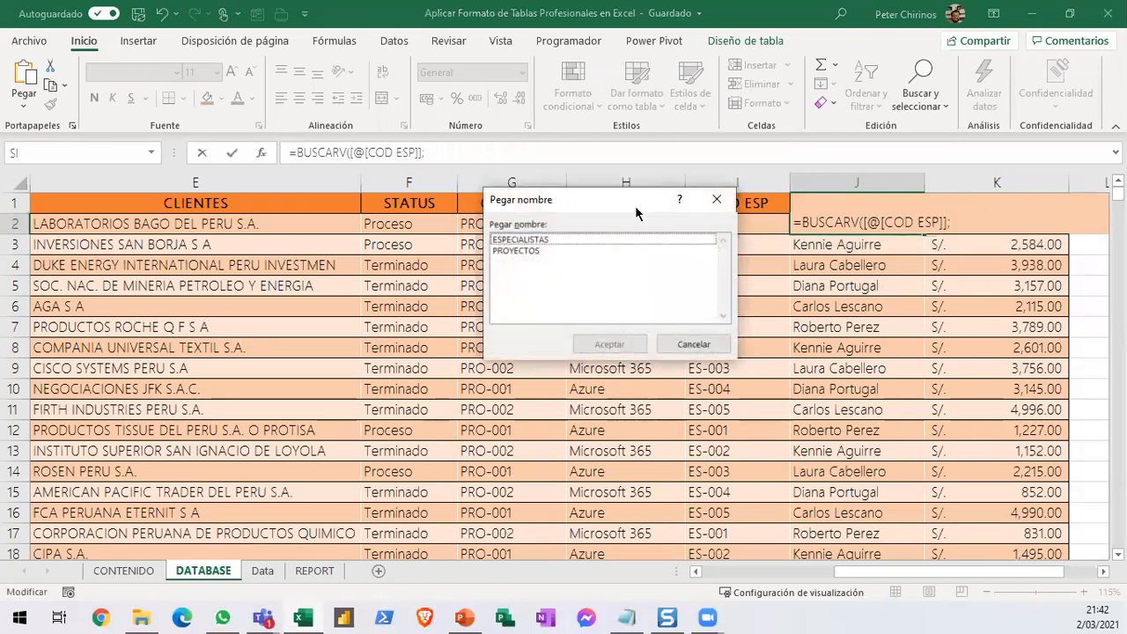
pyautogui.moveTo(636, 214); pyautogui.dragTo(939, 262)
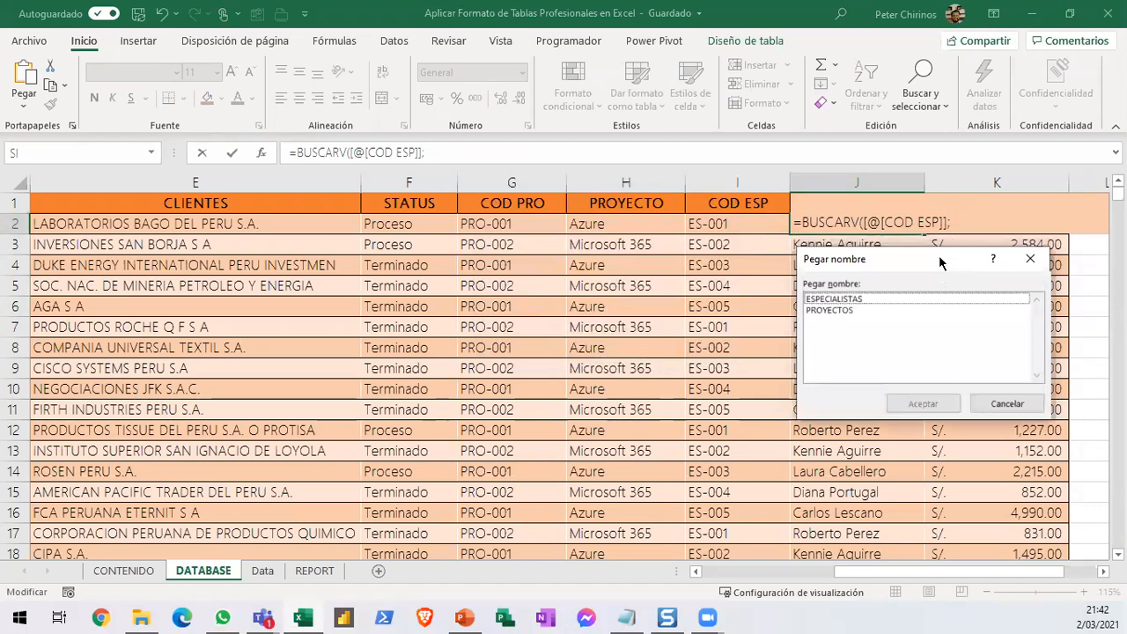
pyautogui.moveTo(966, 185); pyautogui.dragTo(968, 233)
pyautogui.moveTo(966, 185)
pyautogui.mouseDown()
pyautogui.moveTo(995, 187)
pyautogui.moveTo(994, 214)
pyautogui.moveTo(1021, 187)
pyautogui.moveTo(1041, 207)
pyautogui.moveTo(1021, 230)
pyautogui.mouseUp()
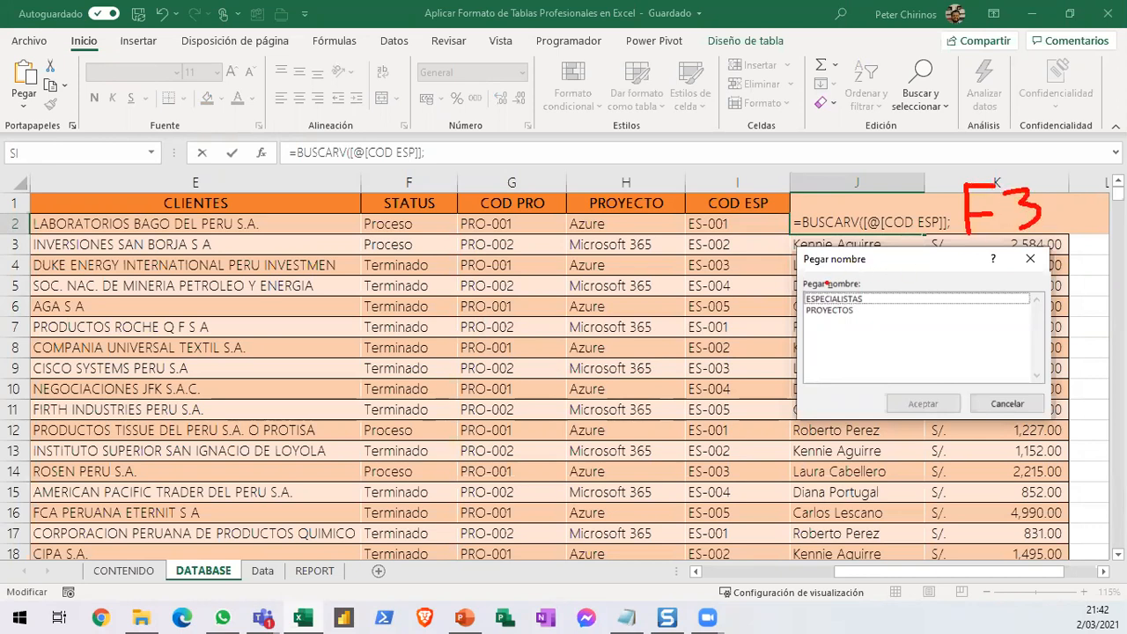
pyautogui.moveTo(788, 280); pyautogui.dragTo(891, 333)
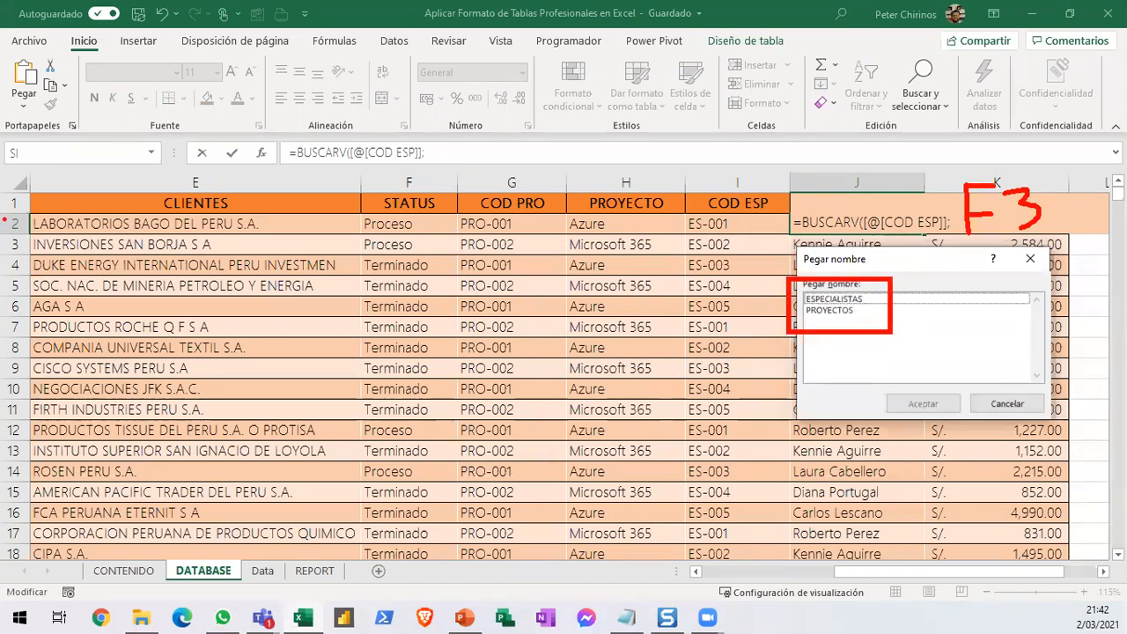
pyautogui.moveTo(26, 183)
pyautogui.mouseDown()
pyautogui.moveTo(597, 423)
pyautogui.moveTo(1081, 555)
pyautogui.mouseUp()
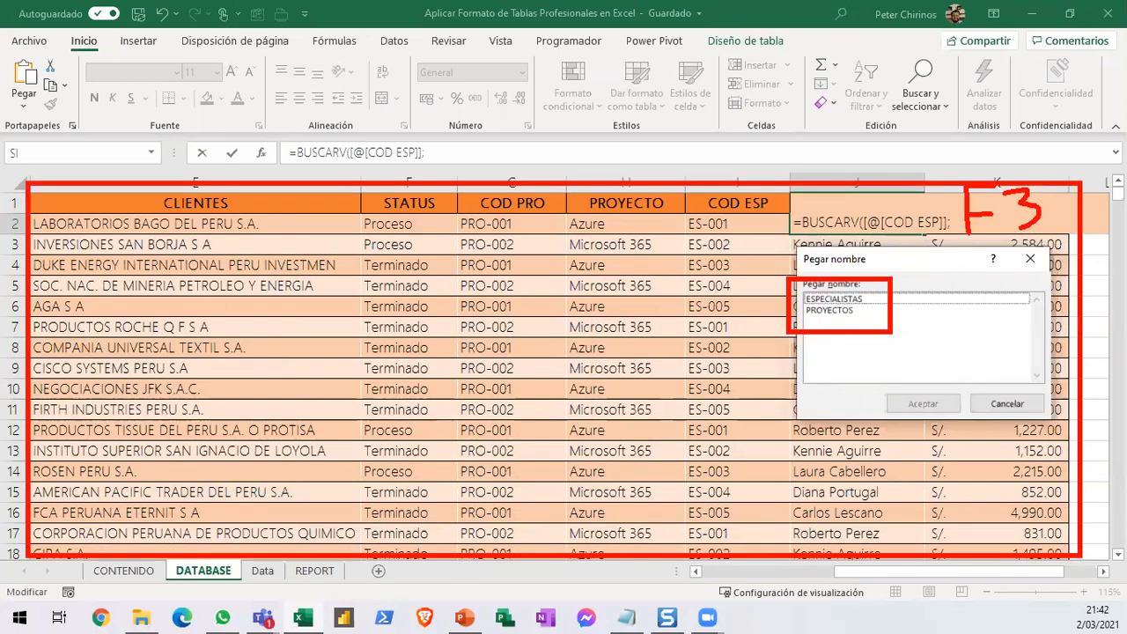
# Close the list of defined names without choosing one and discard the unfinished edit of the lookup formula in J2.
pyautogui.press('e')
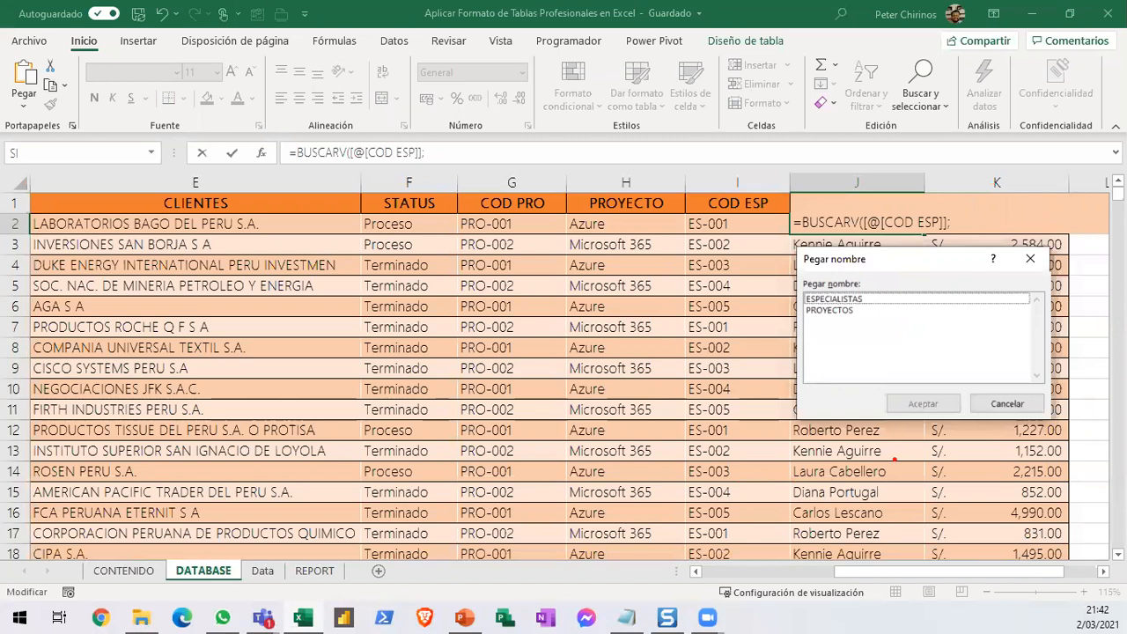
pyautogui.moveTo(779, 255); pyautogui.dragTo(911, 347)
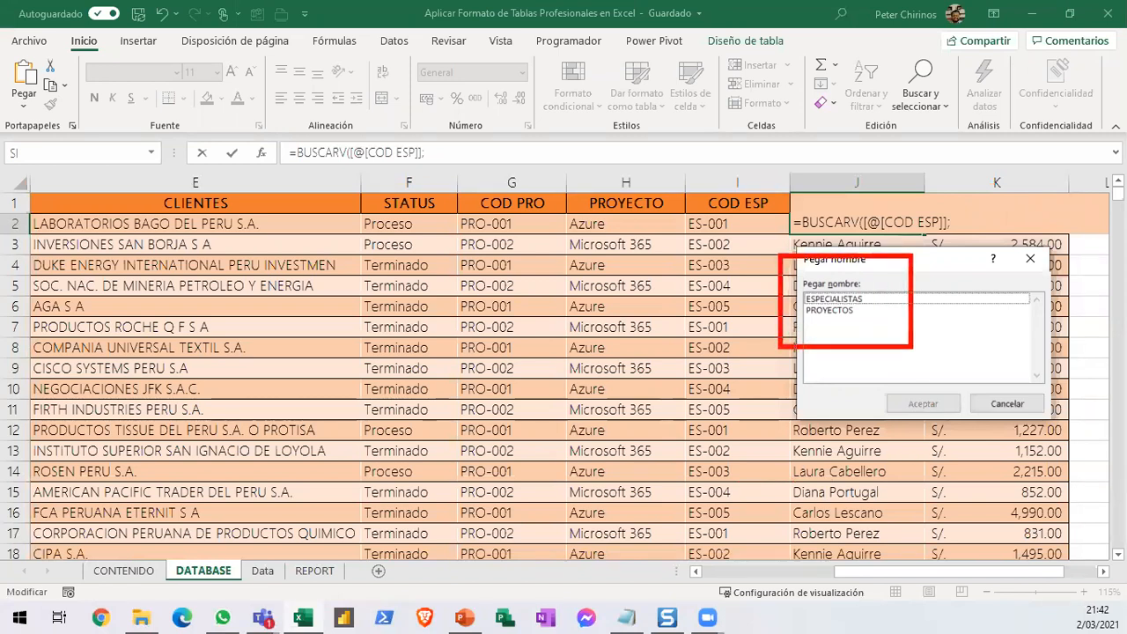
pyautogui.press('Escape')
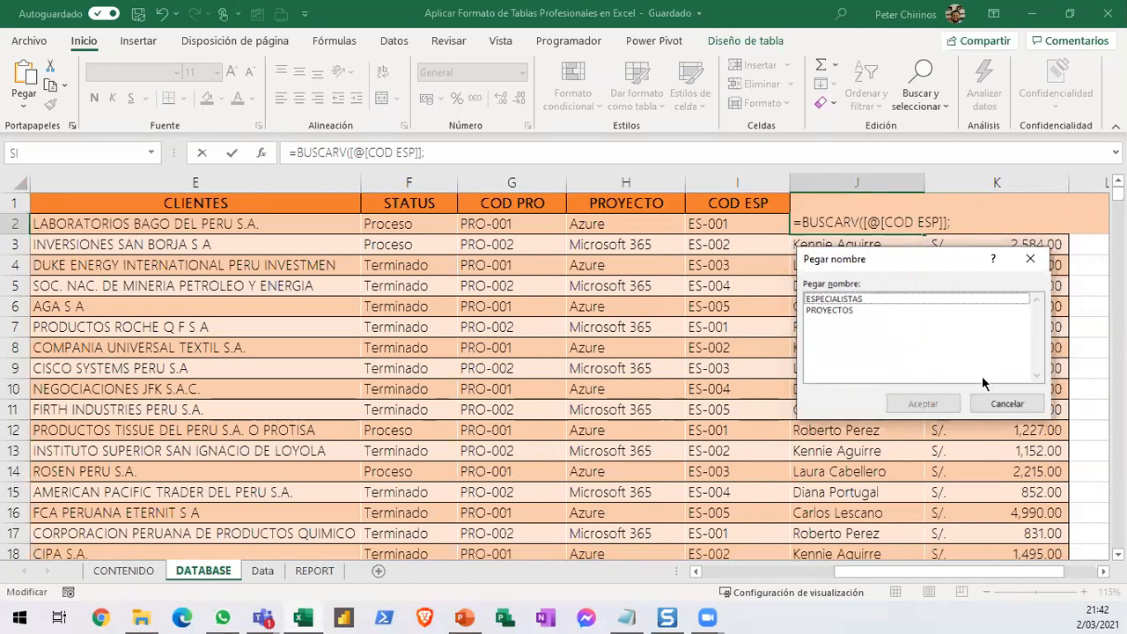
pyautogui.click(1006, 403)
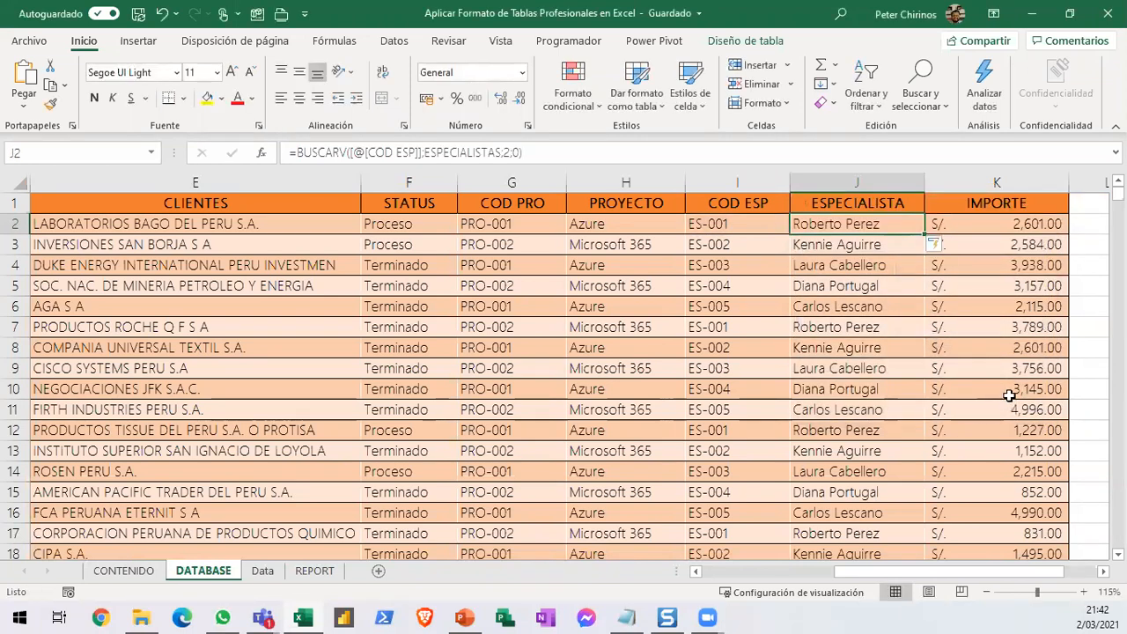
# Widen the empty columns L and M beside the table and enter the header IGV in L1 as a new table column.
pyautogui.hscroll(1, 1057, 506)
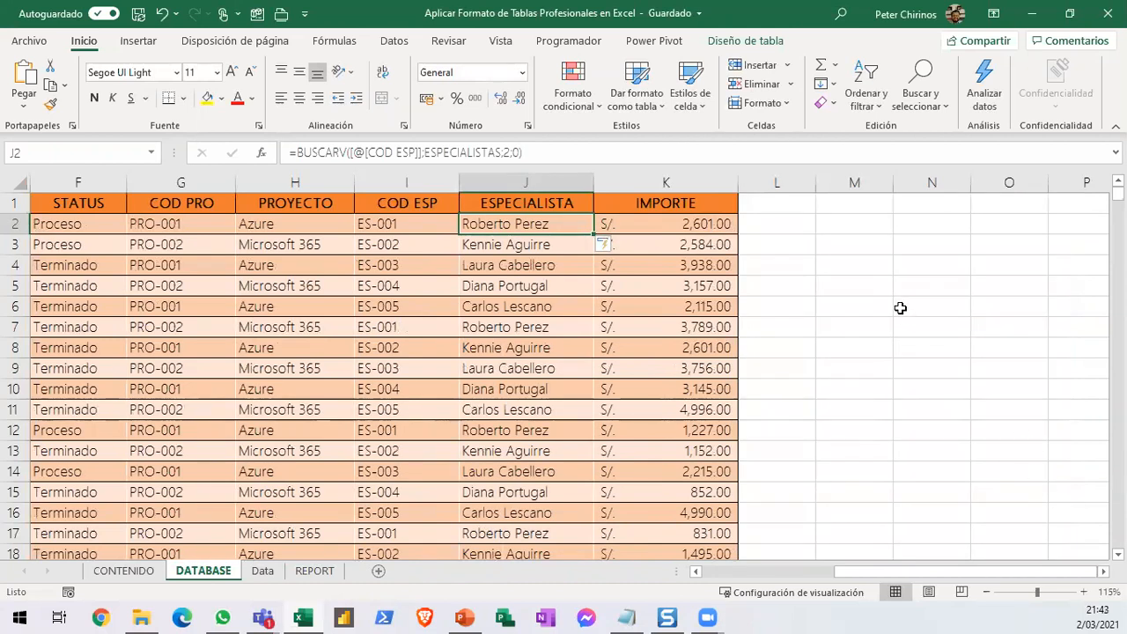
pyautogui.moveTo(811, 182); pyautogui.dragTo(839, 182)
pyautogui.moveTo(917, 182); pyautogui.dragTo(933, 182)
pyautogui.moveTo(845, 187); pyautogui.dragTo(872, 188)
pyautogui.click(812, 198)
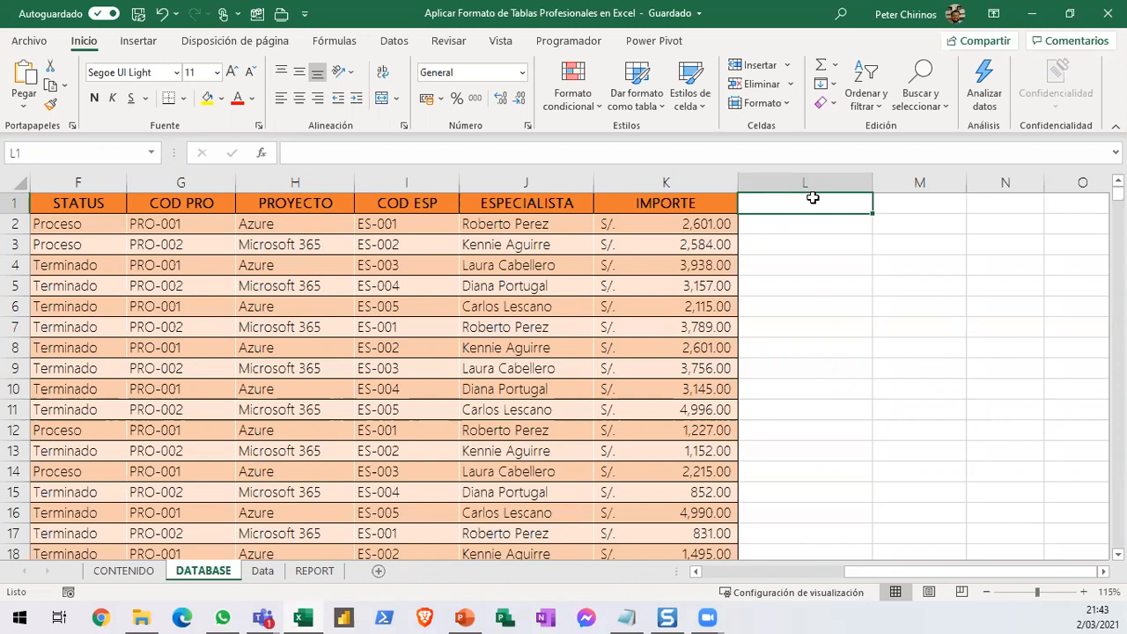
pyautogui.write('IGV')
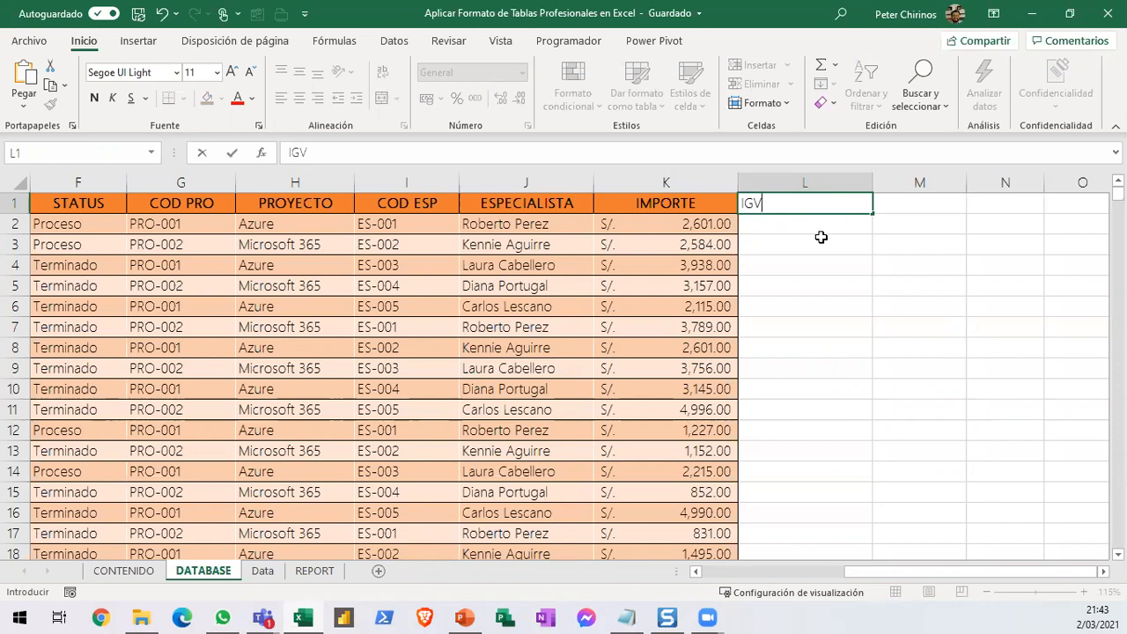
pyautogui.press('Return')
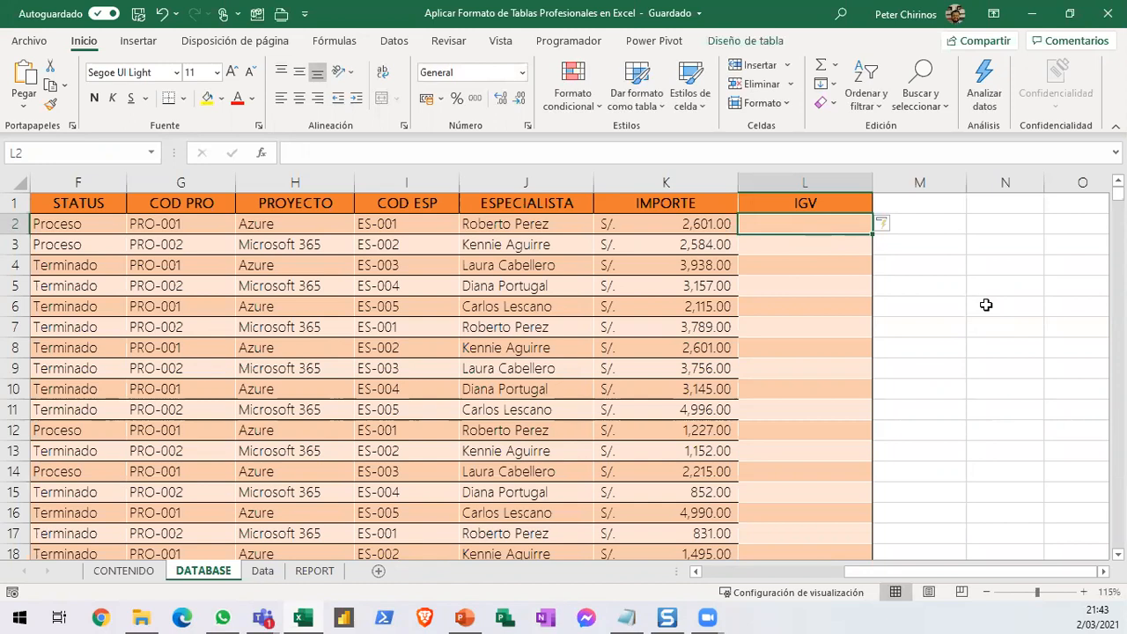
pyautogui.click(813, 177)
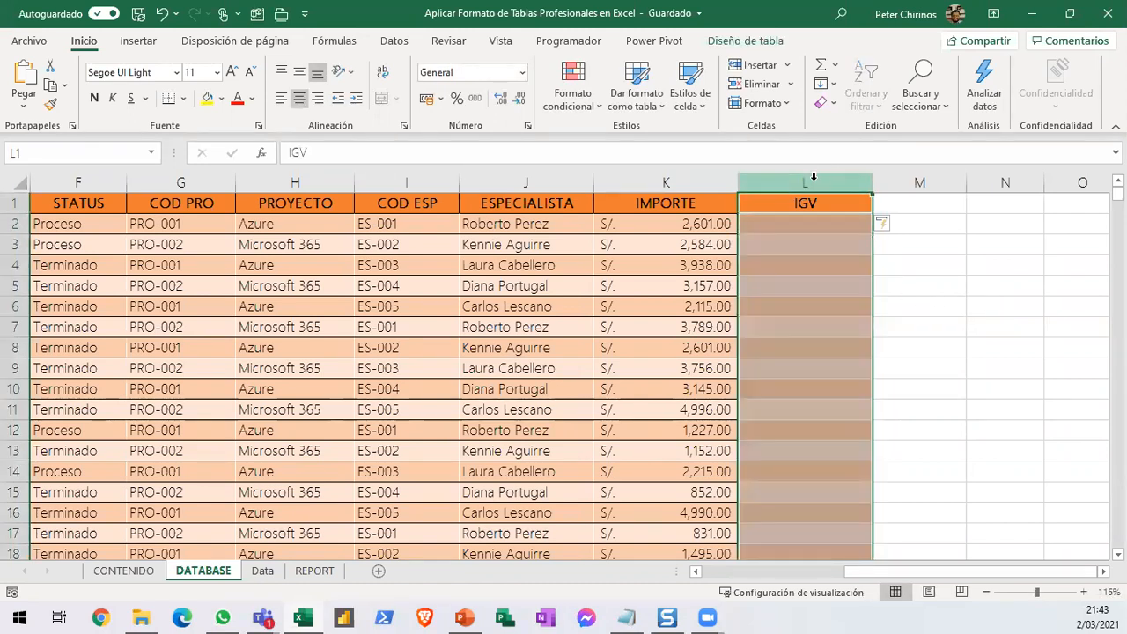
pyautogui.click(812, 282)
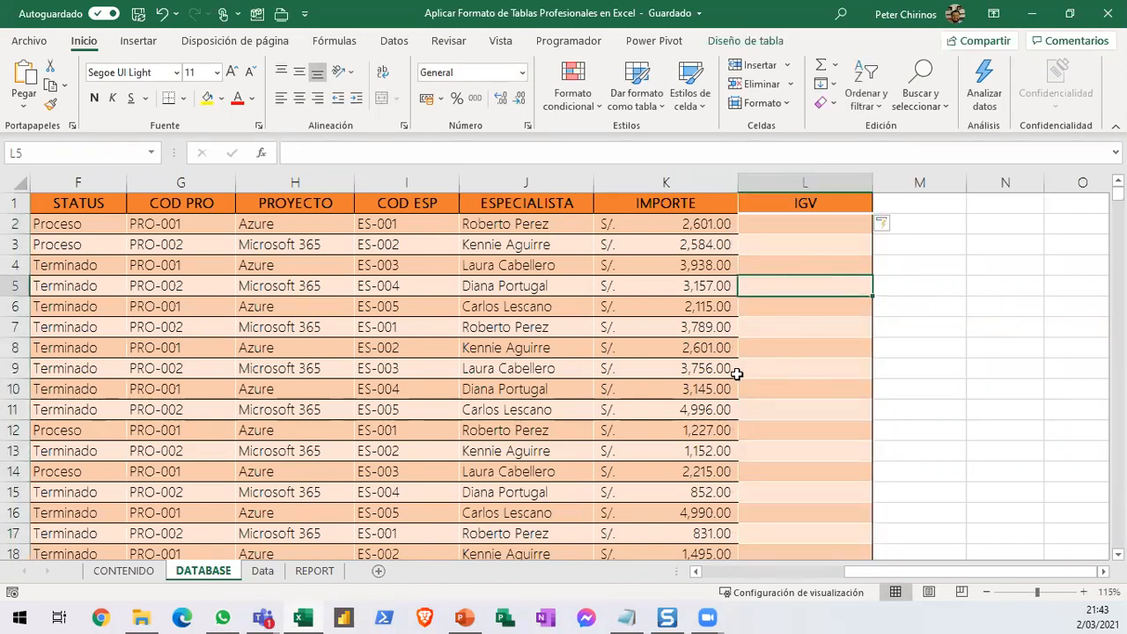
pyautogui.moveTo(671, 182); pyautogui.dragTo(524, 182)
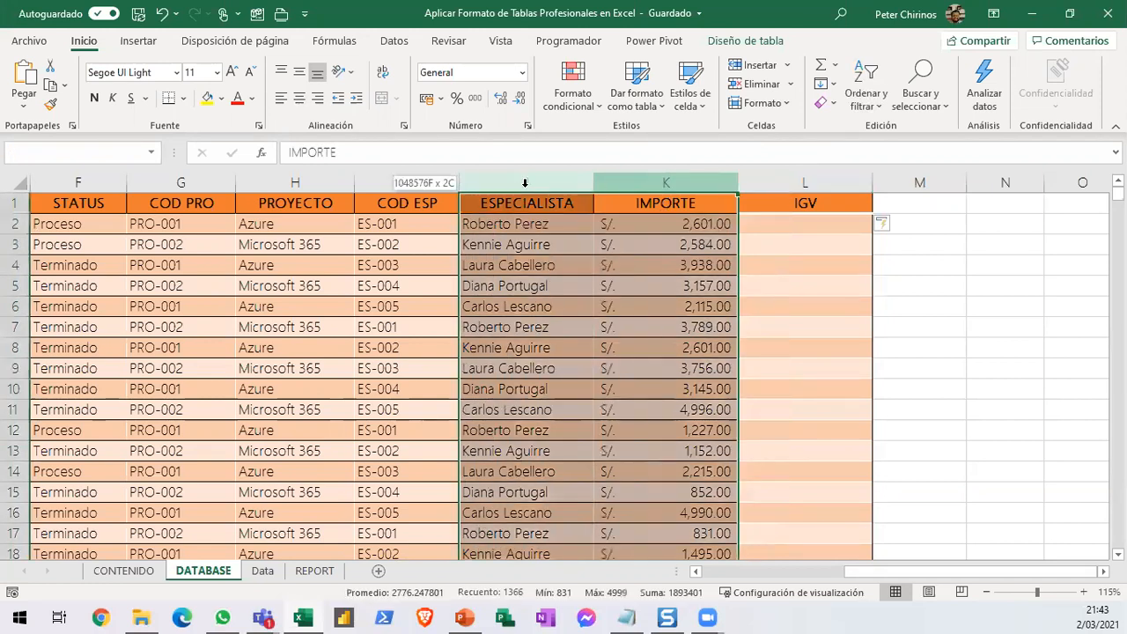
pyautogui.click(788, 302)
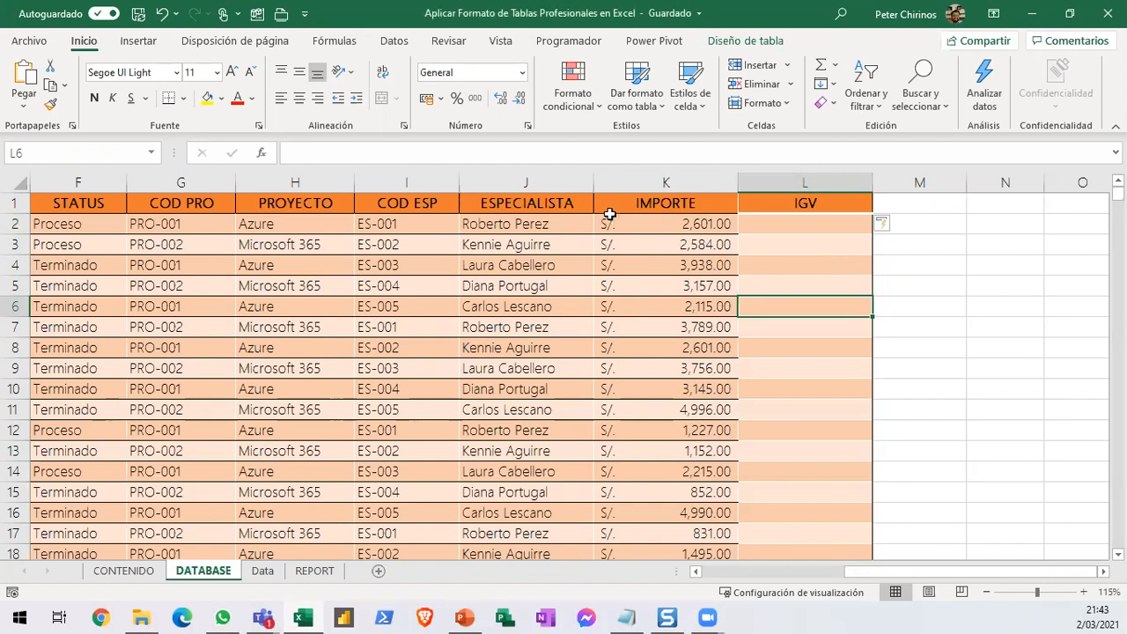
pyautogui.click(537, 290)
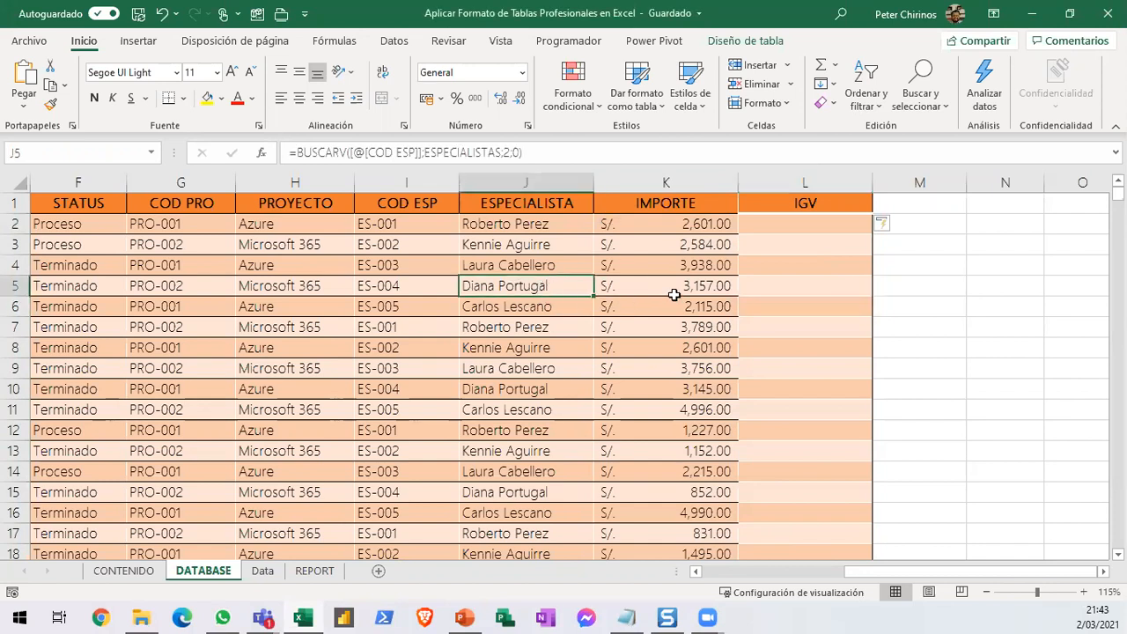
pyautogui.click(791, 290)
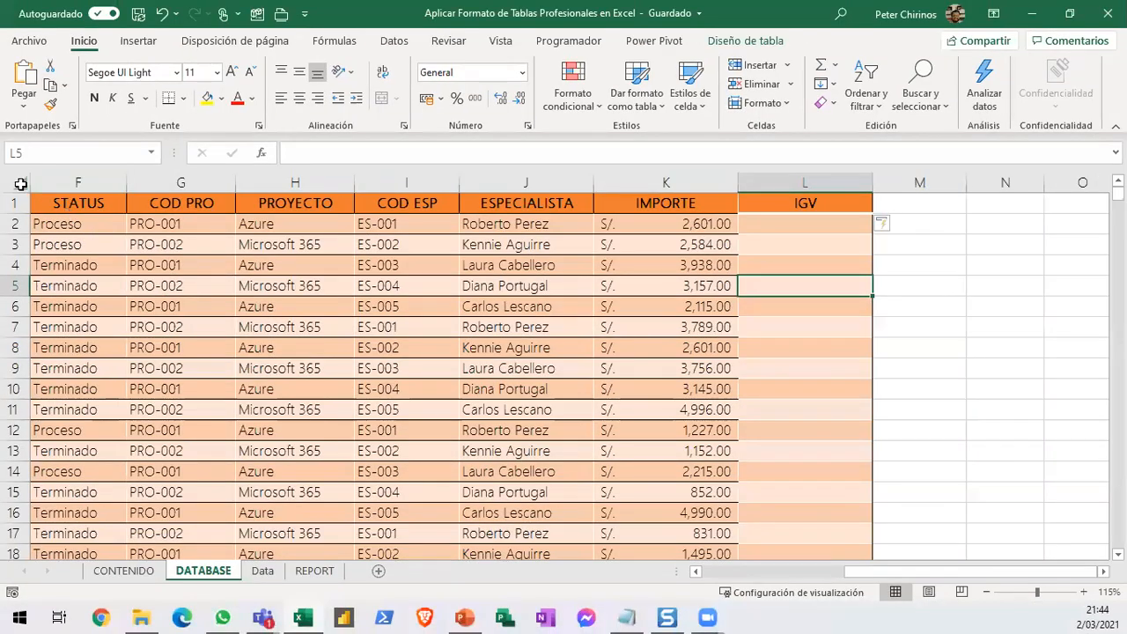
# Remove all cell borders from the entire DATABASE sheet with the Sin borde option.
pyautogui.click(20, 183)
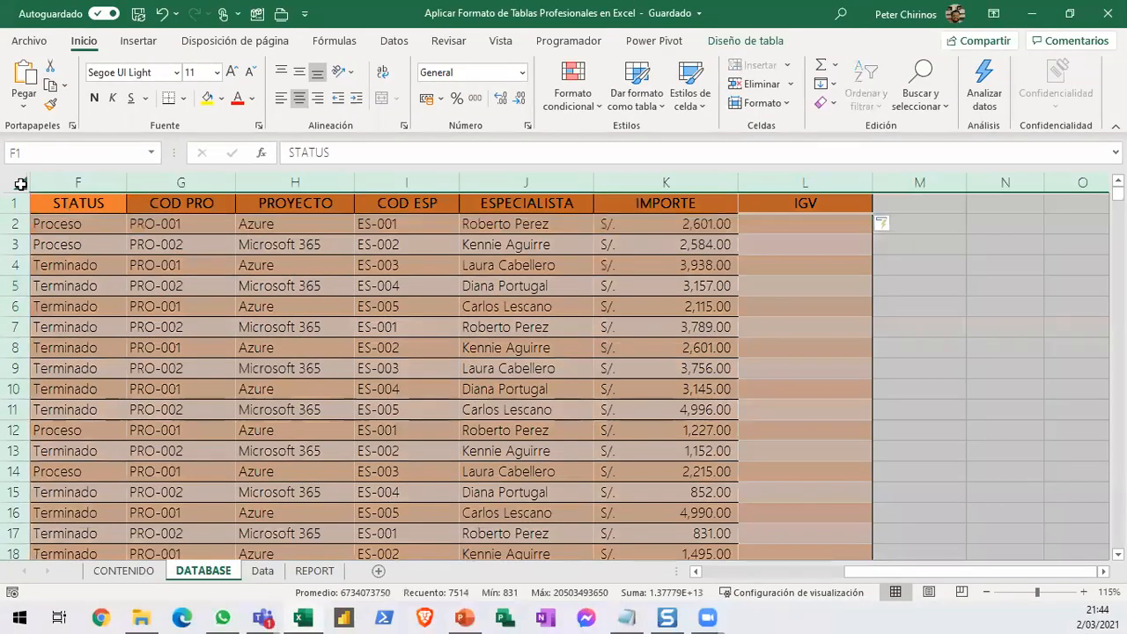
pyautogui.click(183, 101)
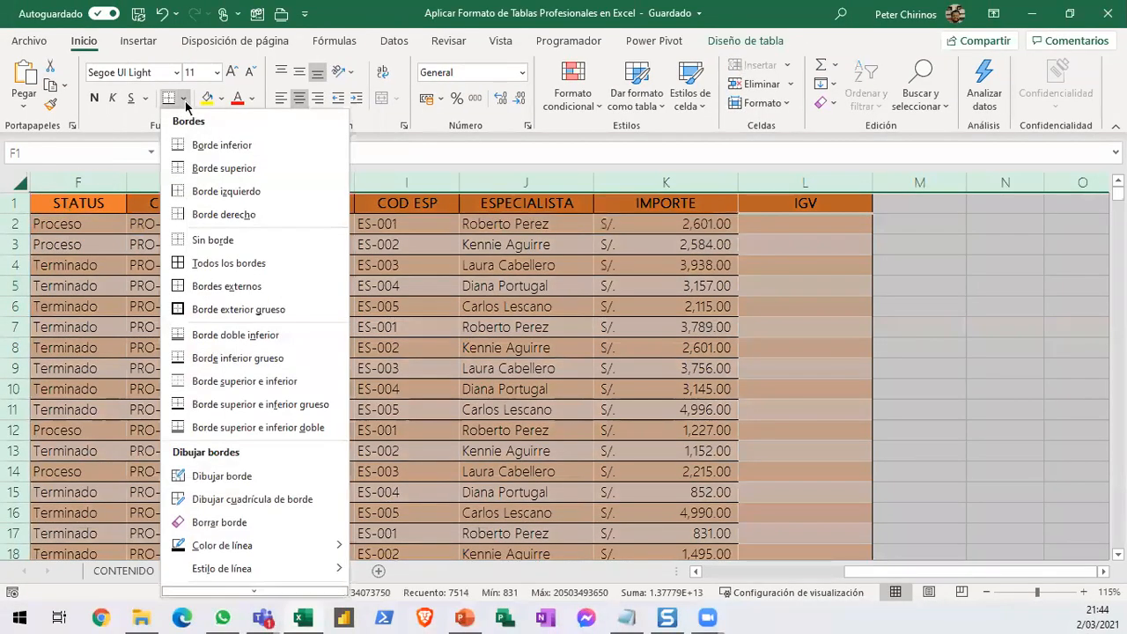
pyautogui.click(223, 239)
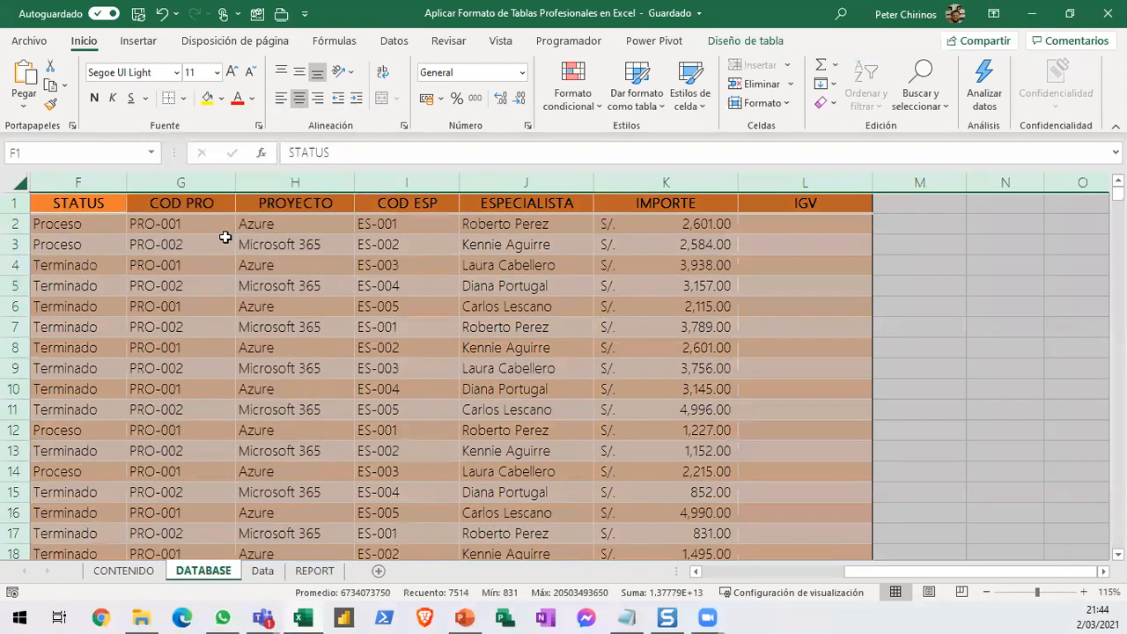
pyautogui.click(749, 348)
pyautogui.click(826, 288)
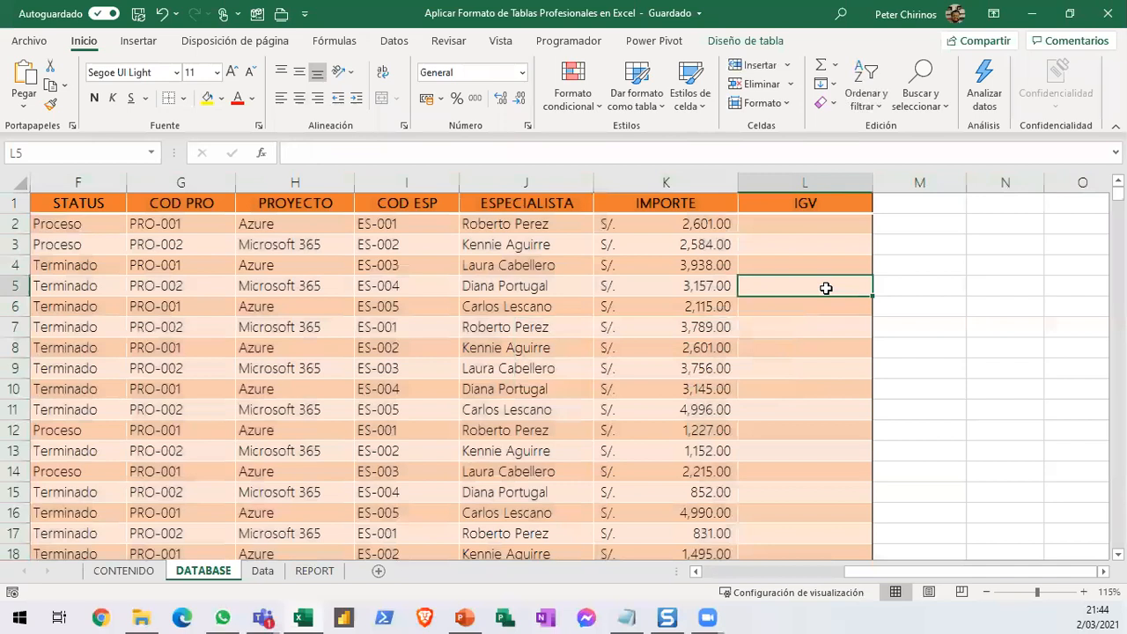
pyautogui.click(826, 183)
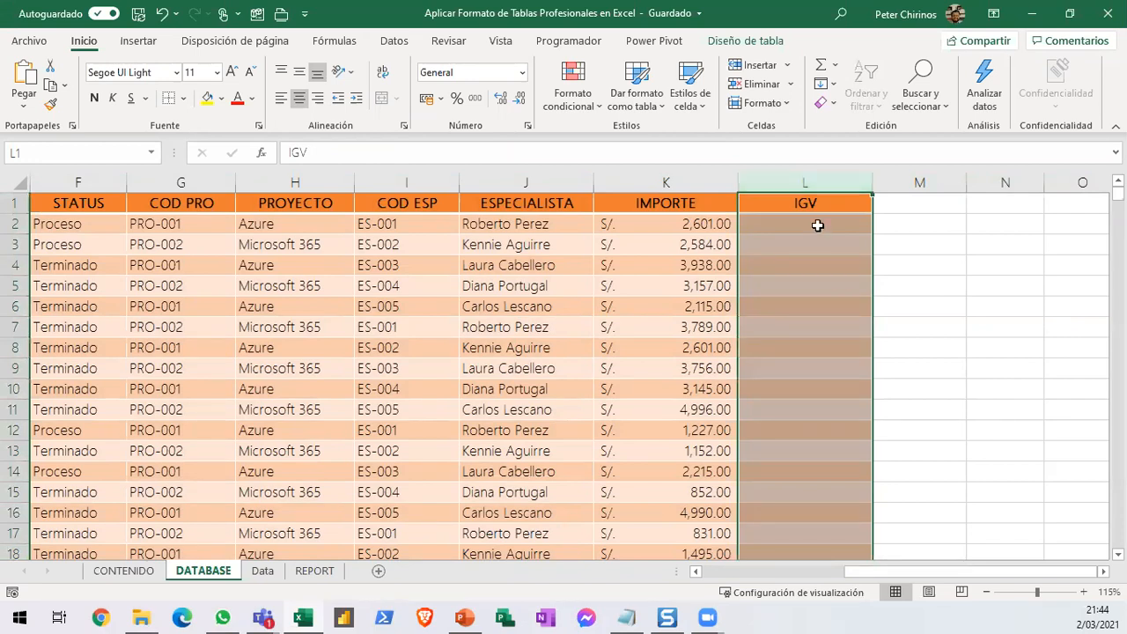
pyautogui.click(817, 226)
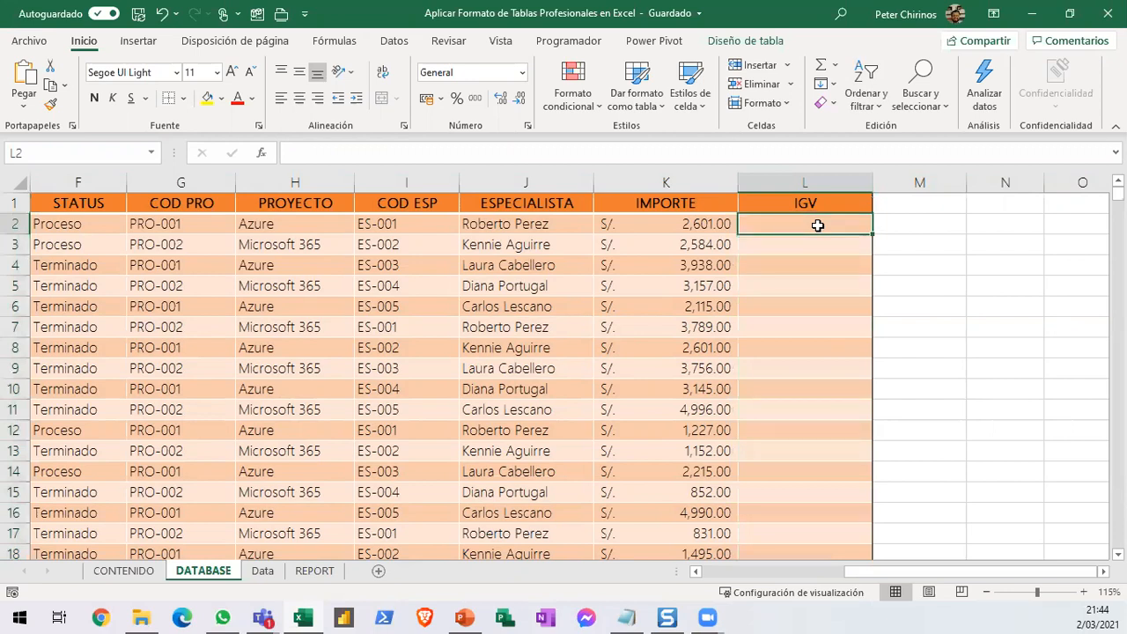
pyautogui.write('=')
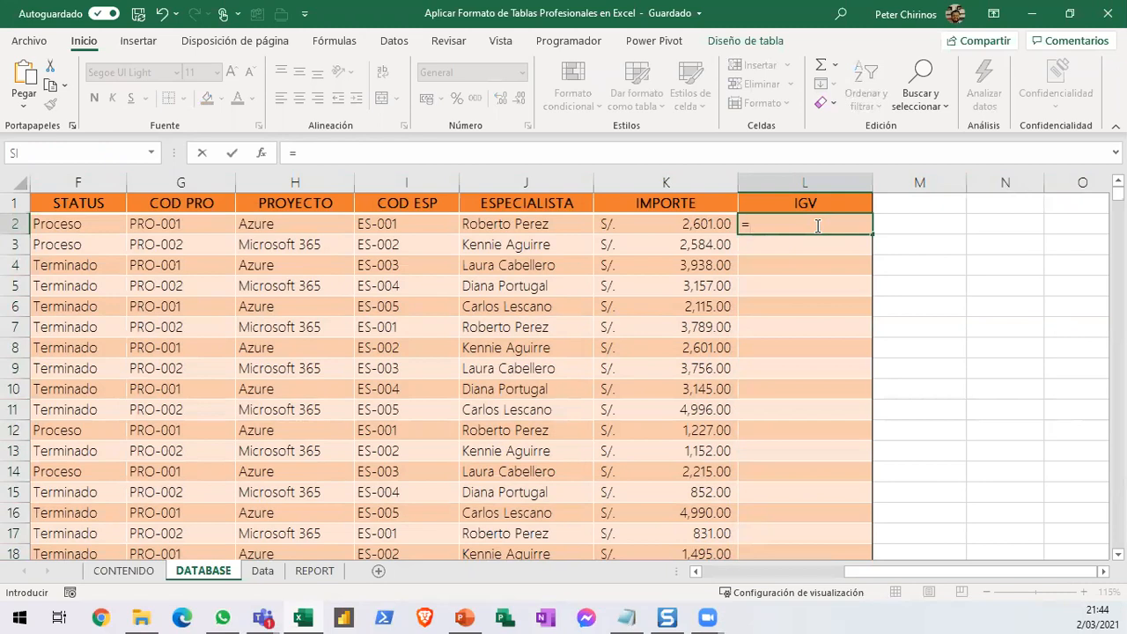
pyautogui.click(645, 223)
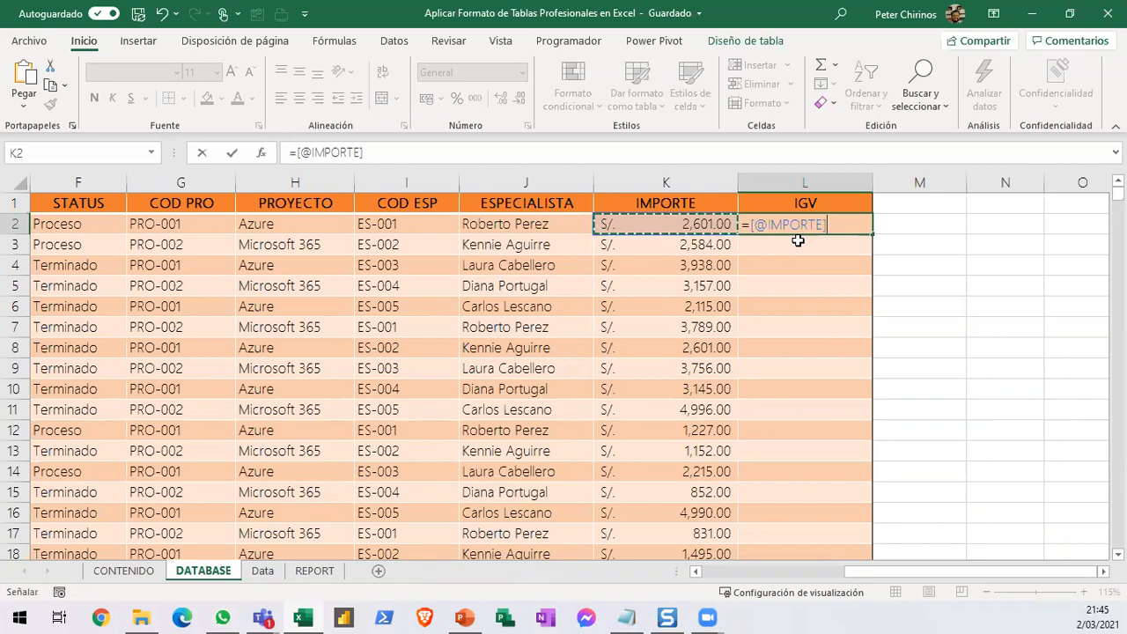
pyautogui.write('*0.18')
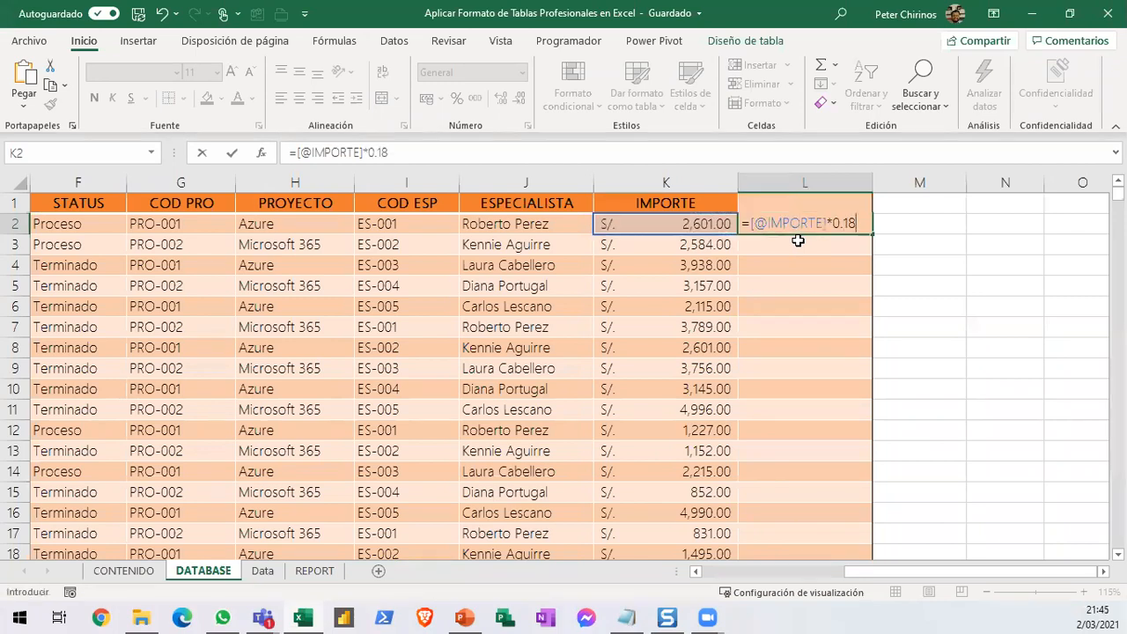
pyautogui.press('Return')
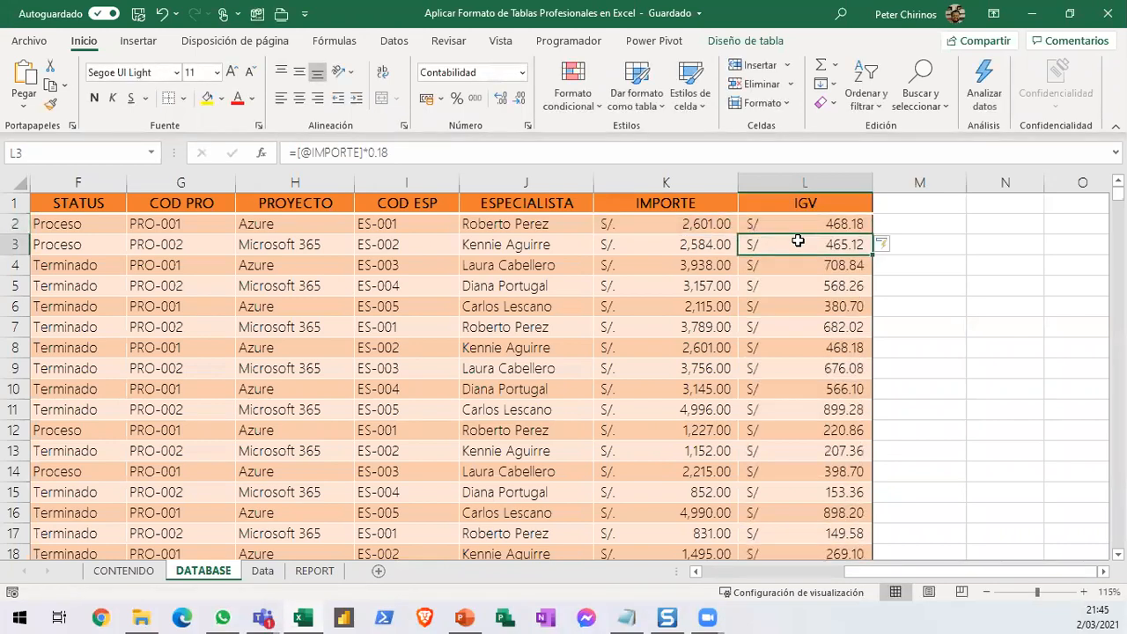
pyautogui.doubleClick(800, 226)
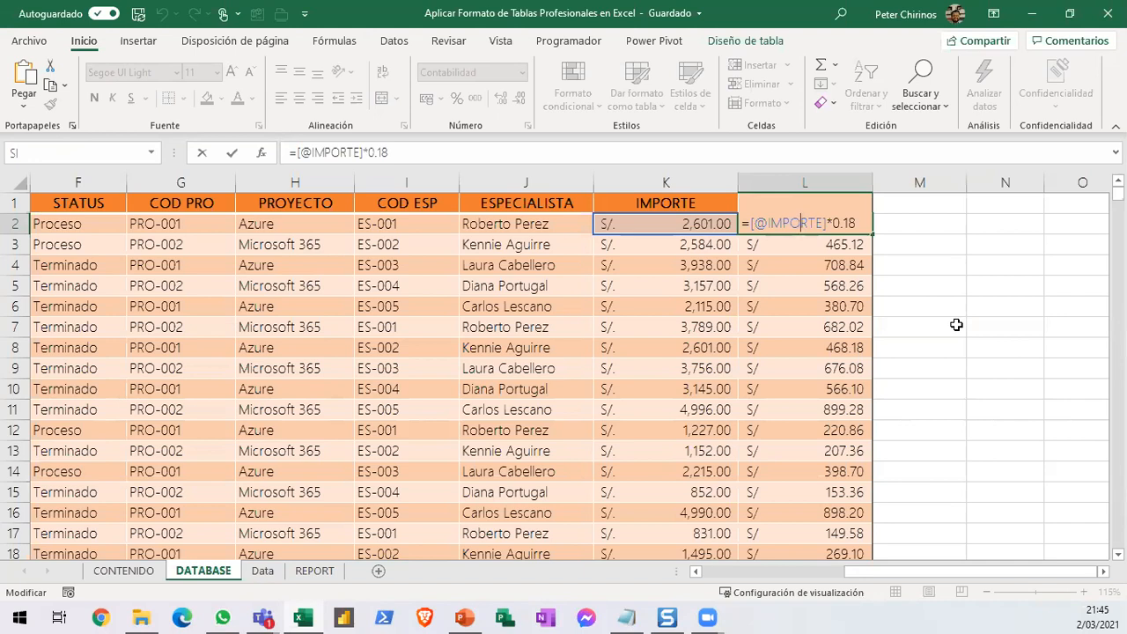
pyautogui.hotkey('ctrl', 'Return')
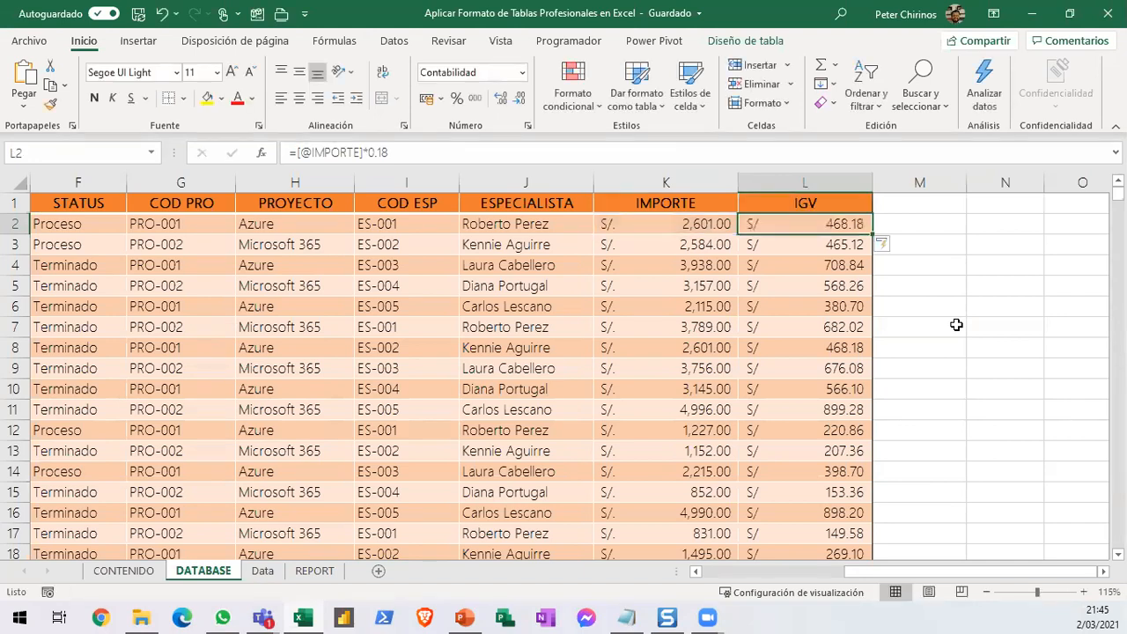
# Add a table column with the header TOTAL in M1 and widen column M slightly.
pyautogui.click(925, 205)
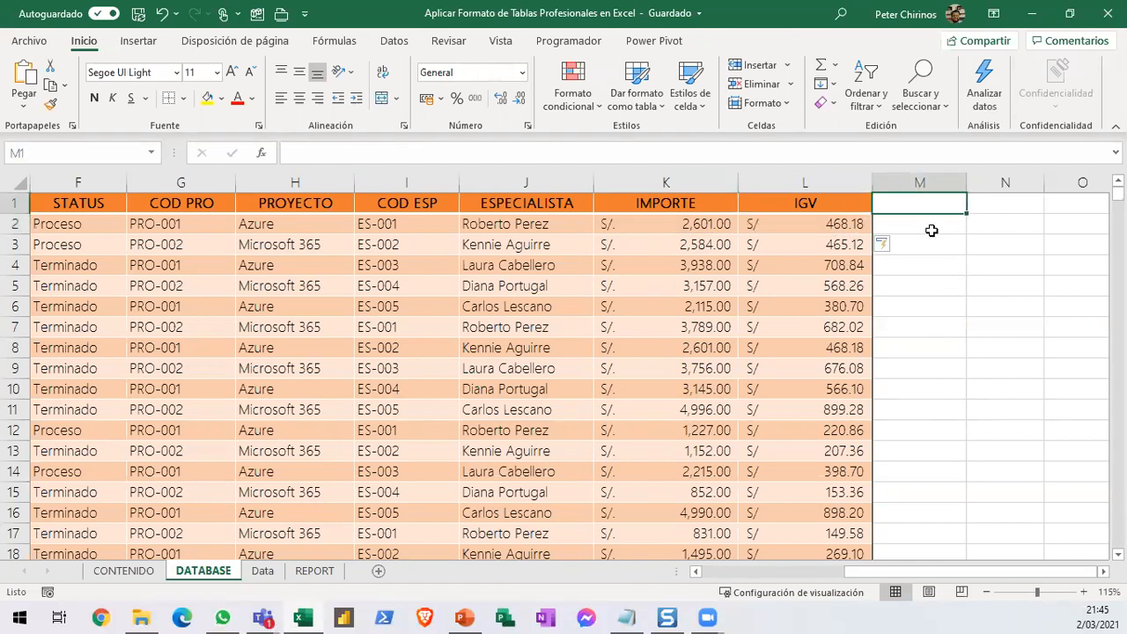
pyautogui.write('TOTAL')
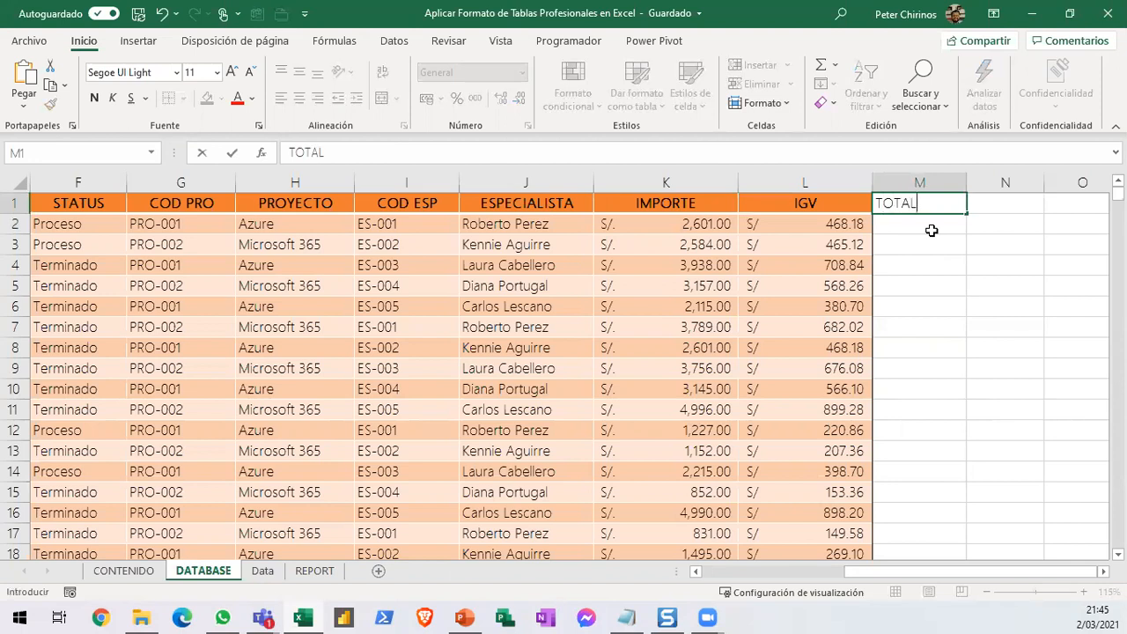
pyautogui.click(931, 230)
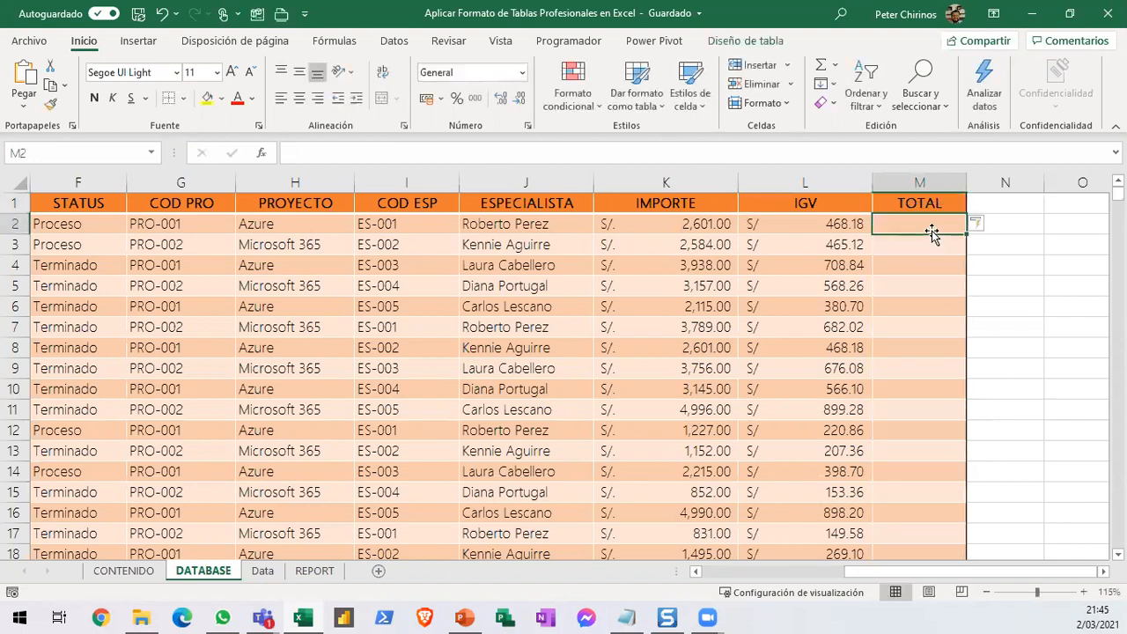
pyautogui.moveTo(965, 183); pyautogui.dragTo(996, 182)
pyautogui.click(935, 286)
pyautogui.click(923, 346)
pyautogui.click(921, 308)
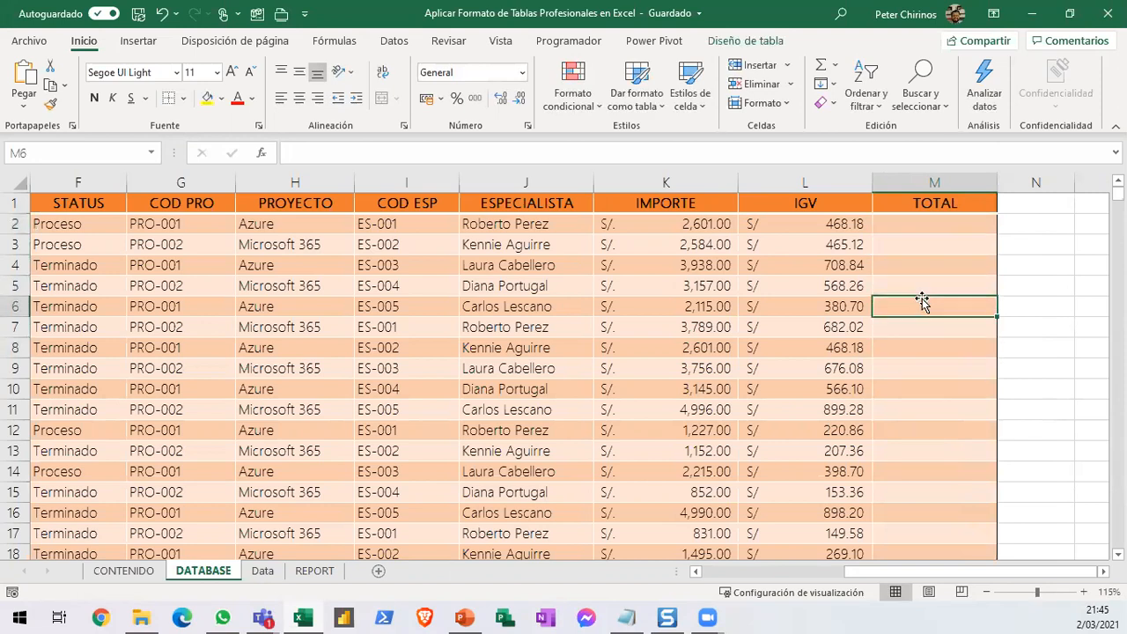
pyautogui.click(919, 386)
pyautogui.click(917, 327)
pyautogui.click(924, 269)
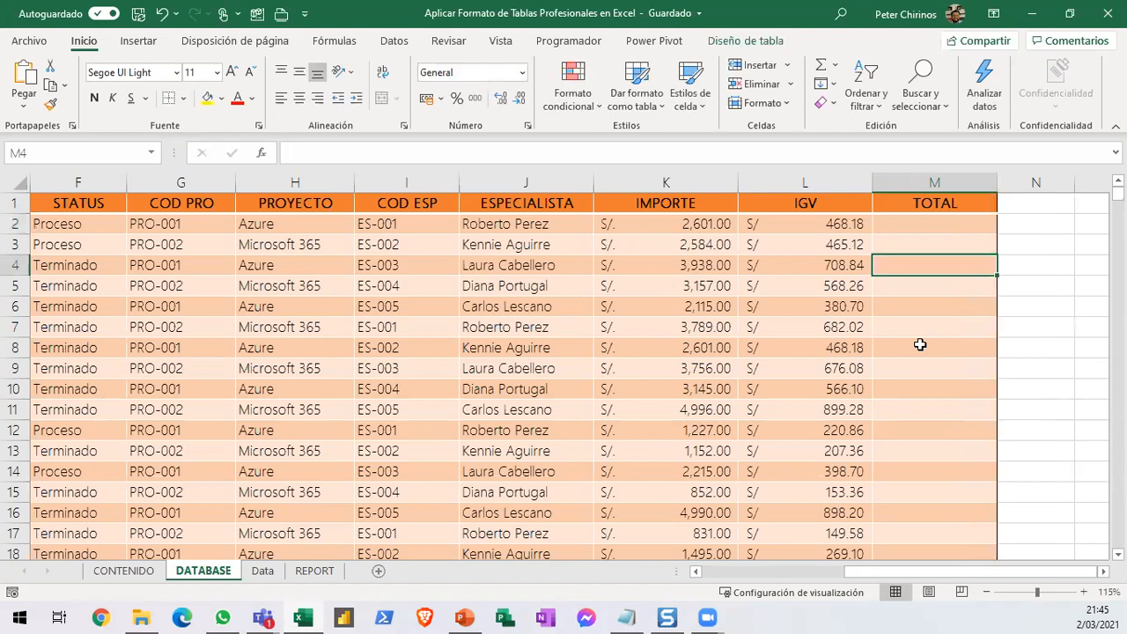
pyautogui.click(926, 228)
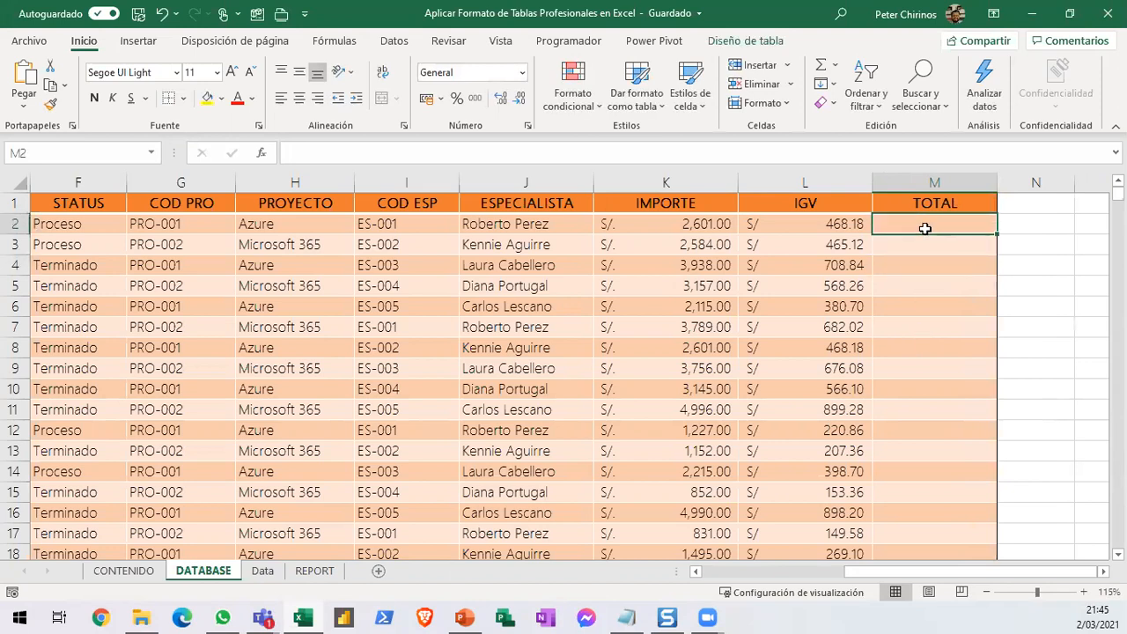
pyautogui.write('=')
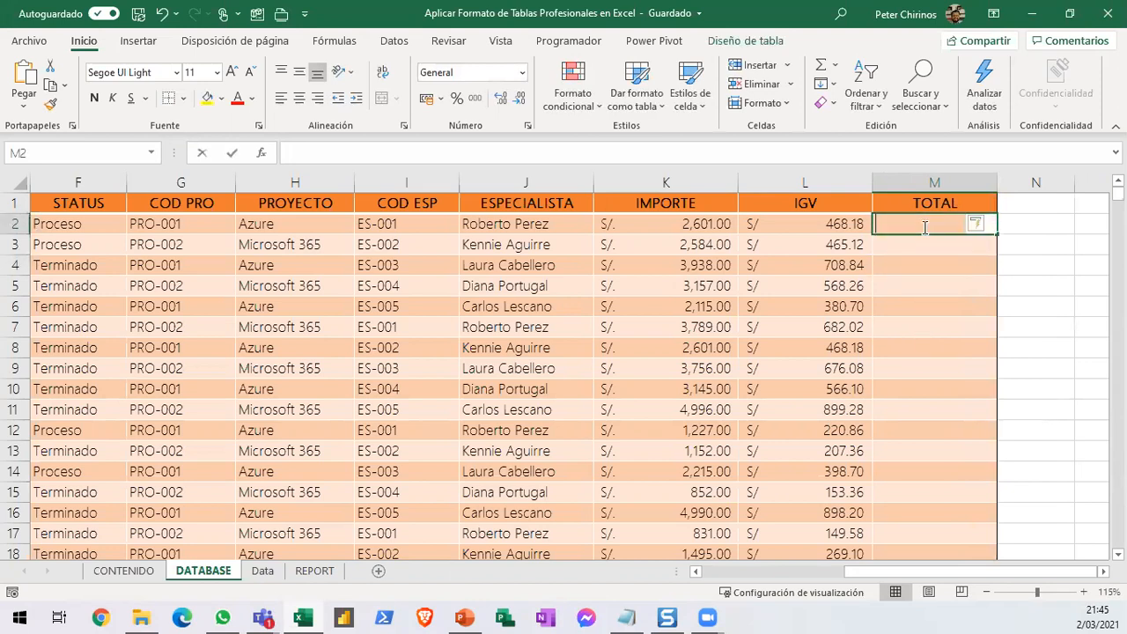
pyautogui.click(699, 224)
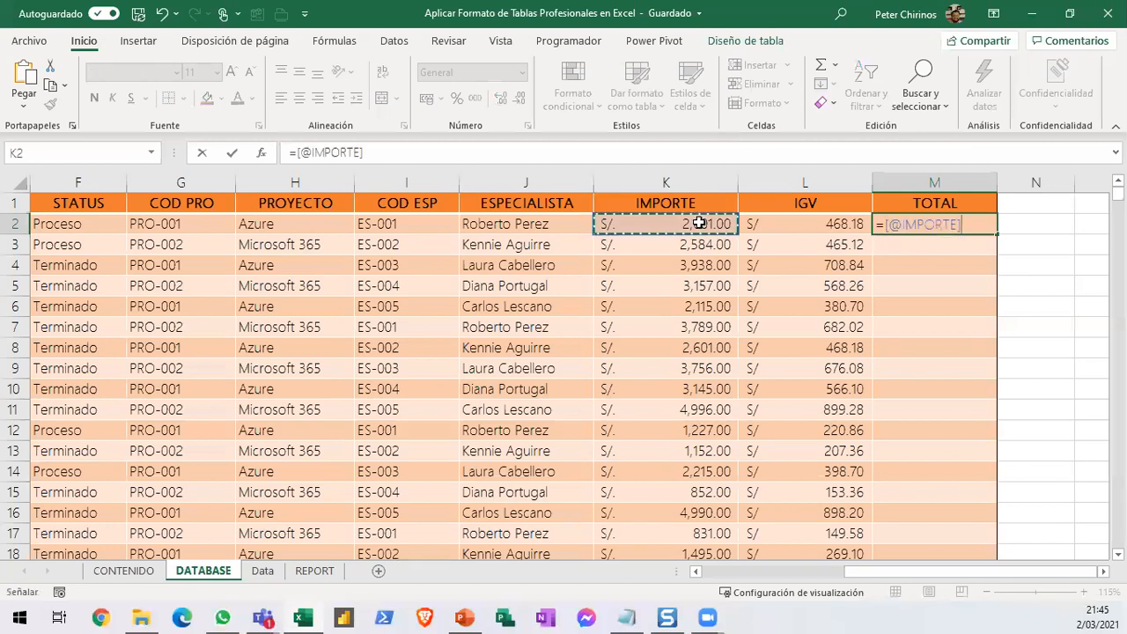
pyautogui.write('+')
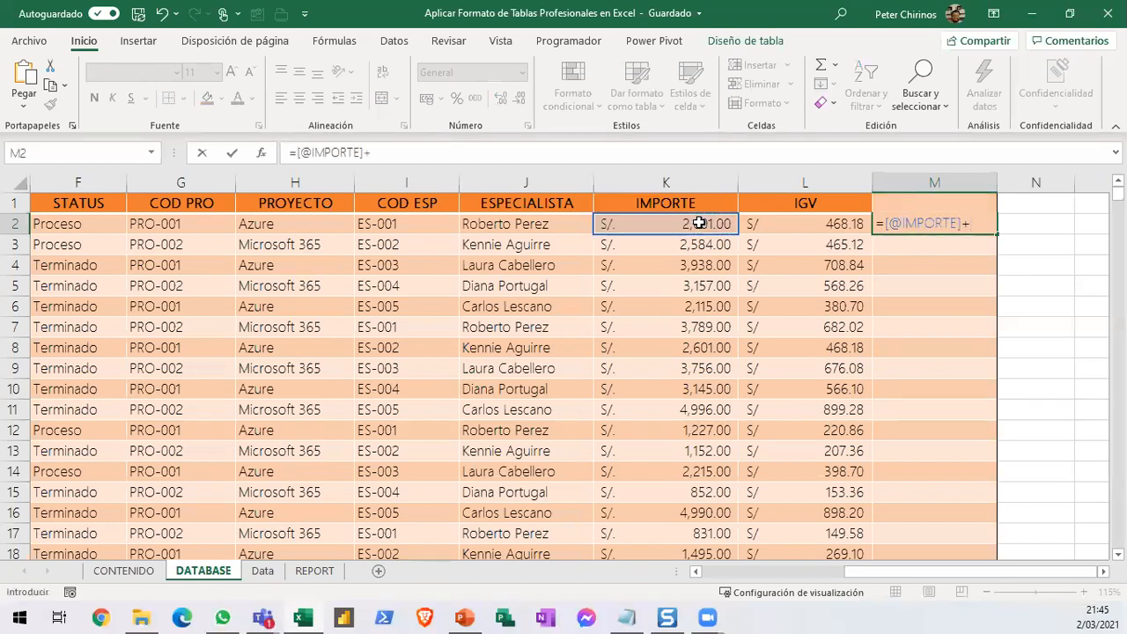
pyautogui.click(787, 224)
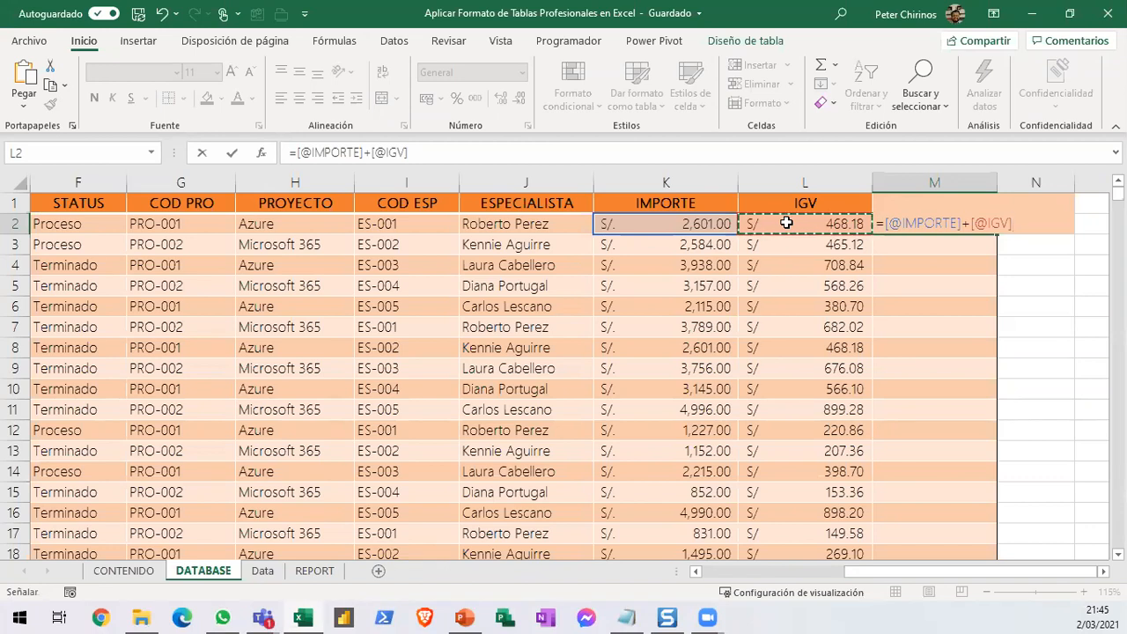
pyautogui.press('Return')
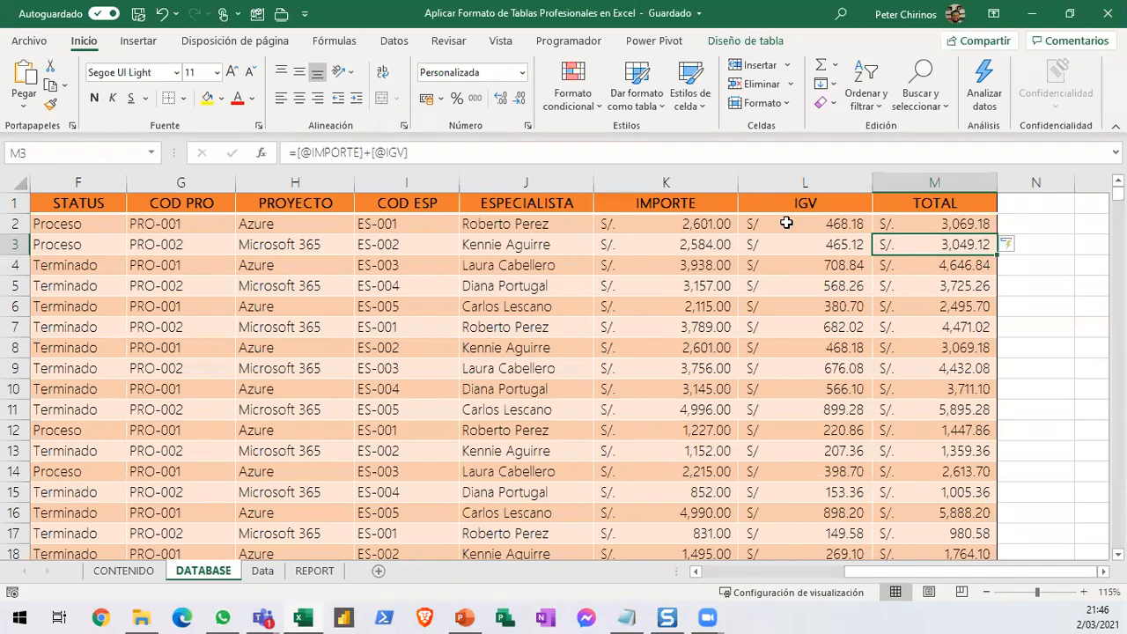
# Examine the table's design options, its last records and the empty rows 684 to 693 below them.
pyautogui.click(744, 41)
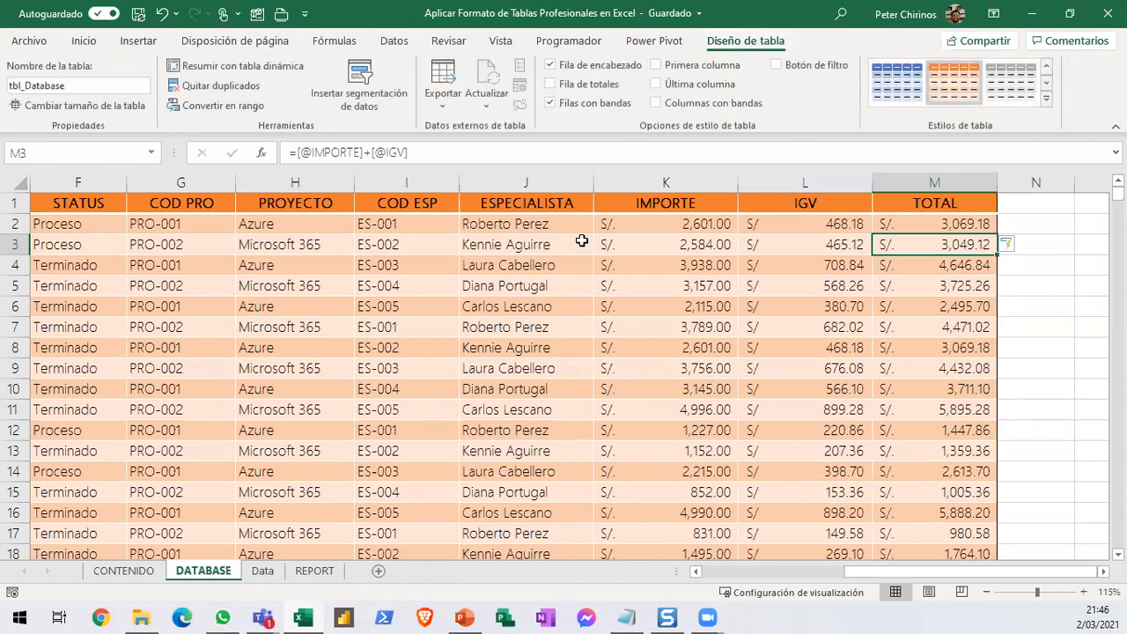
pyautogui.click(741, 570)
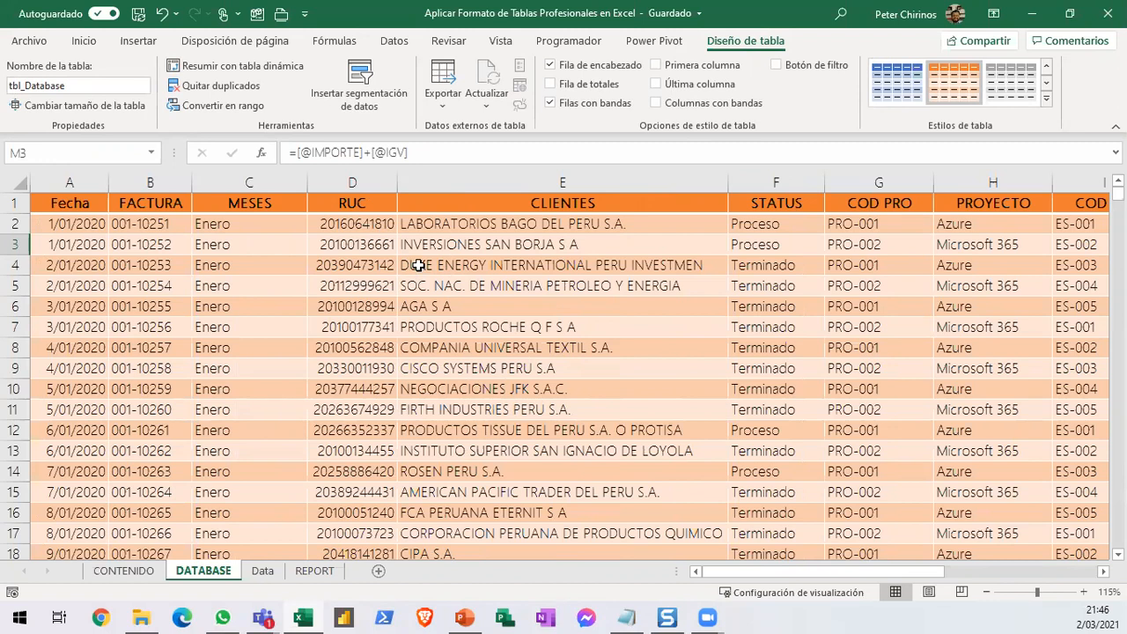
pyautogui.click(417, 304)
pyautogui.scroll(-2, 417, 299)
pyautogui.scroll(2, 418, 299)
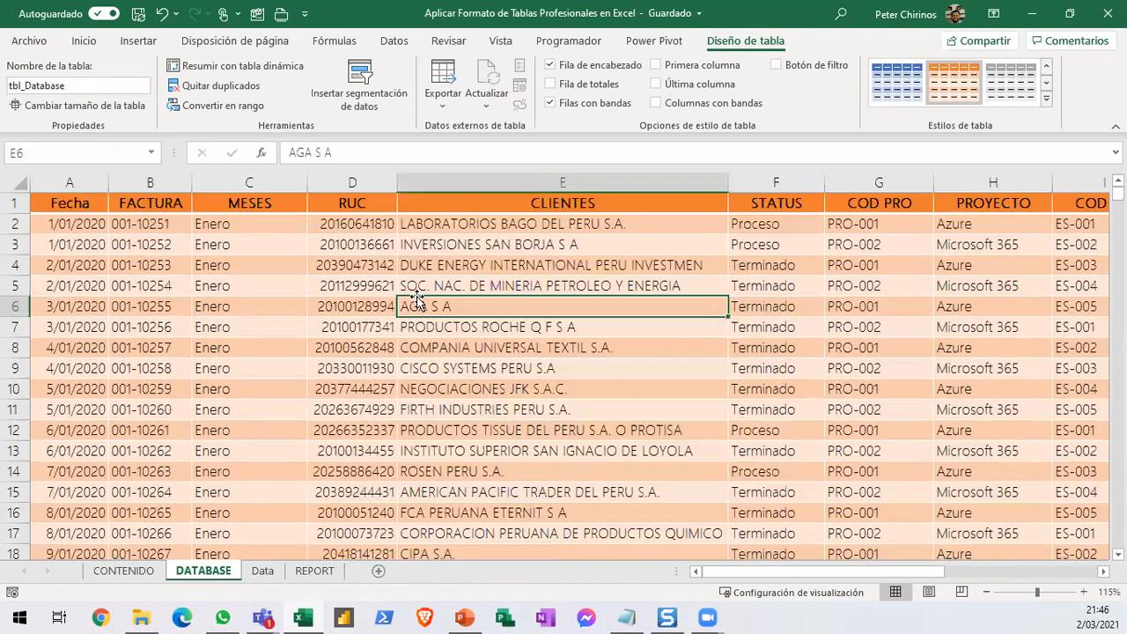
pyautogui.click(62, 377)
pyautogui.hotkey('ctrl', 'Down')
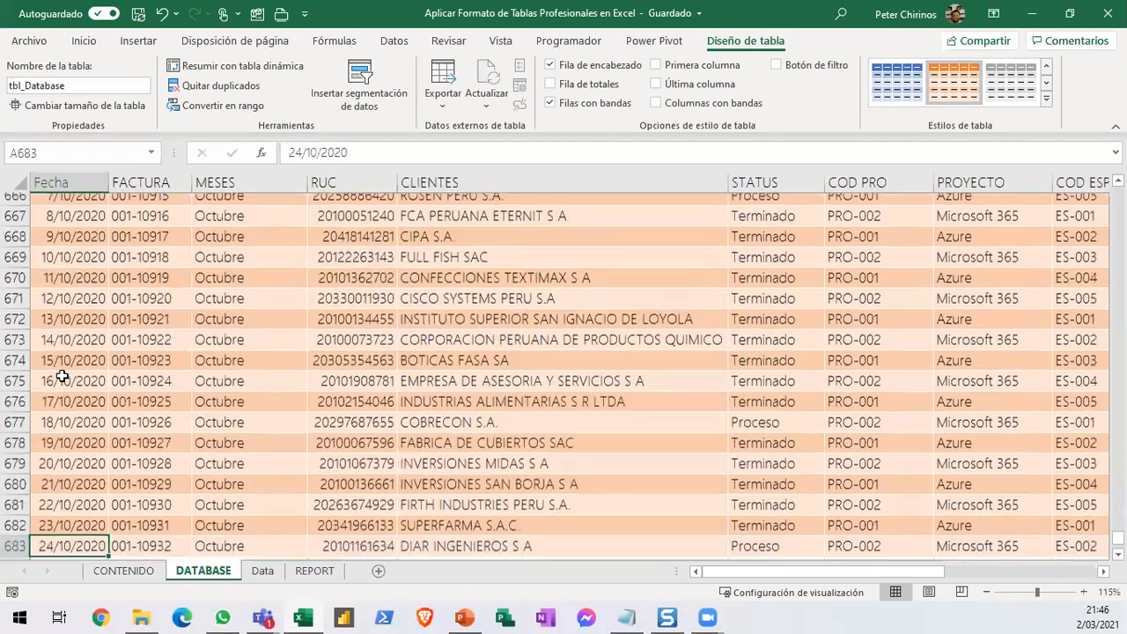
pyautogui.scroll(-1, 62, 376)
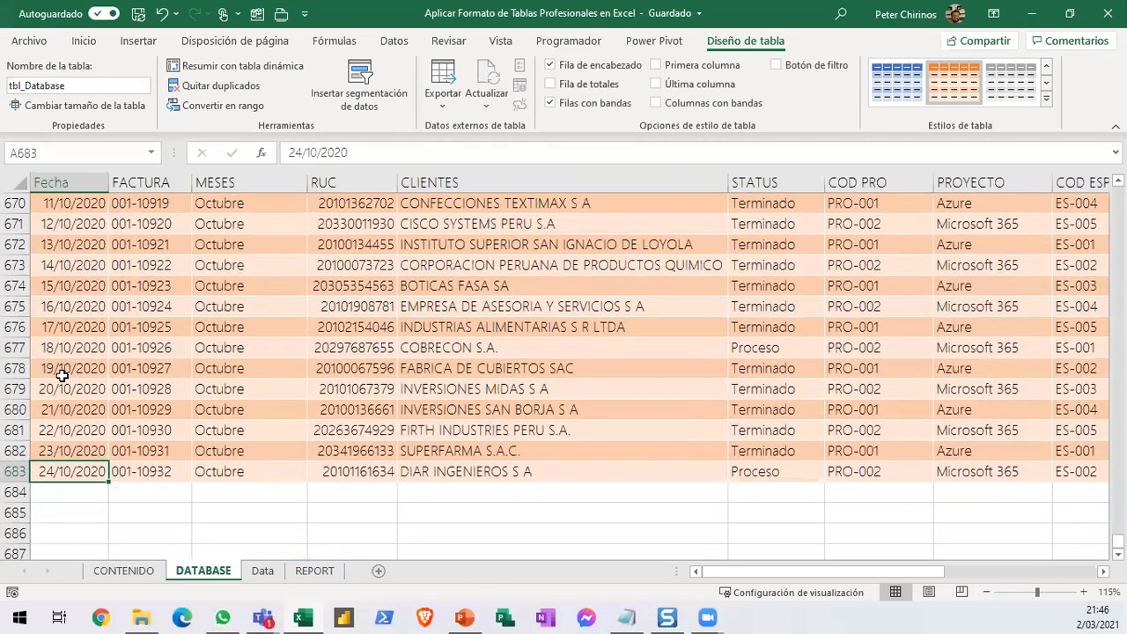
pyautogui.scroll(-3, 167, 398)
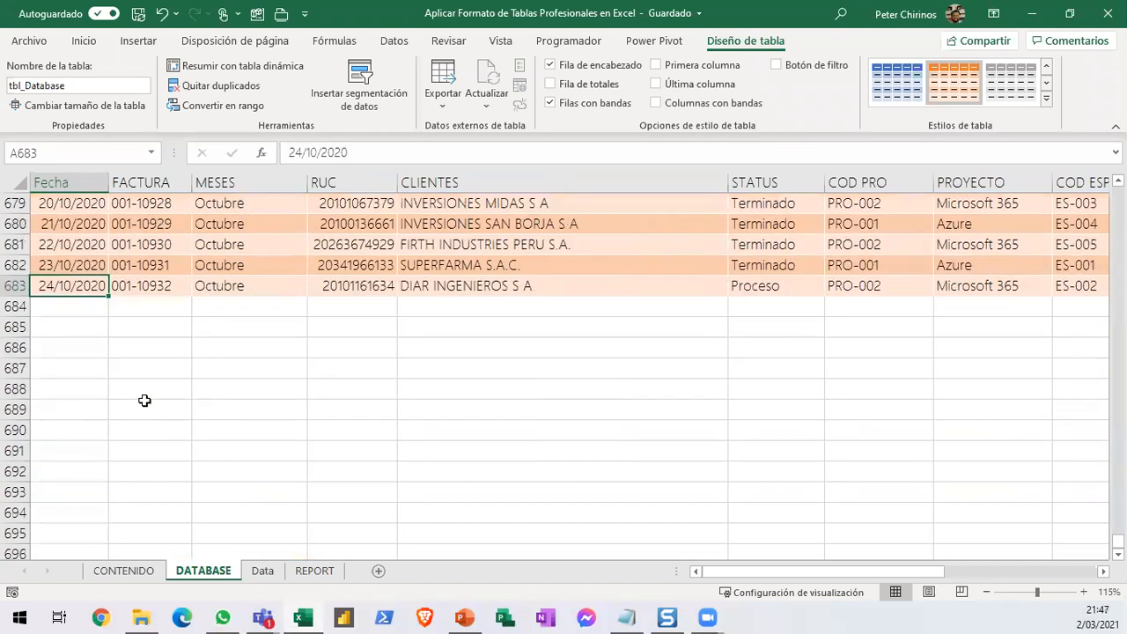
pyautogui.moveTo(76, 307)
pyautogui.mouseDown()
pyautogui.moveTo(873, 426)
pyautogui.moveTo(1027, 490)
pyautogui.moveTo(1083, 495)
pyautogui.mouseUp()
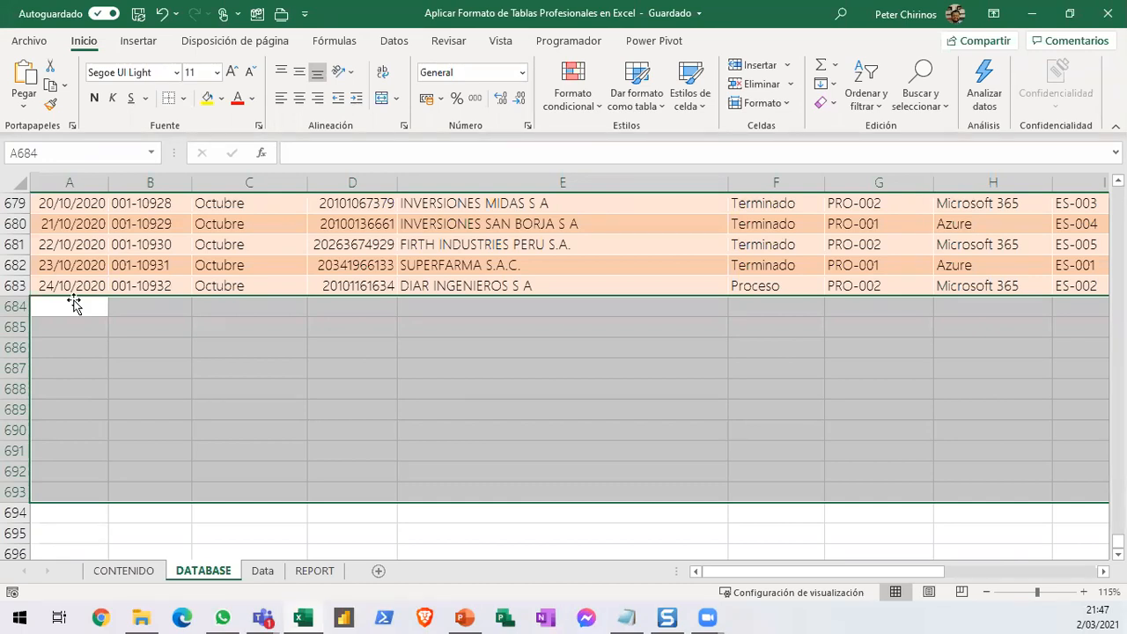
pyautogui.click(72, 313)
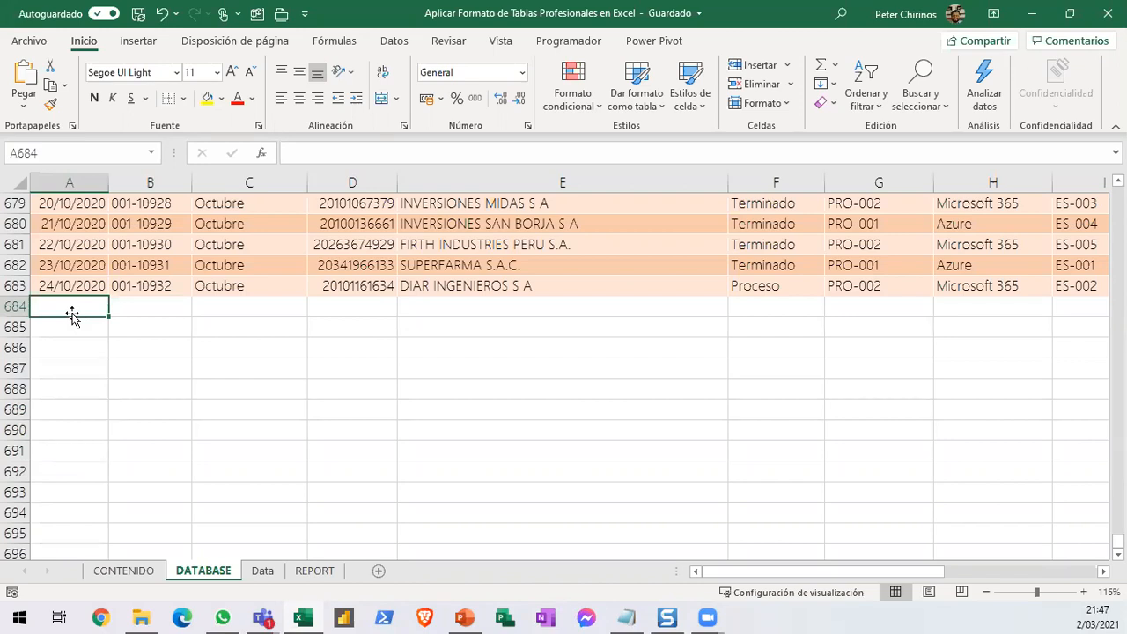
pyautogui.moveTo(15, 307); pyautogui.dragTo(20, 496)
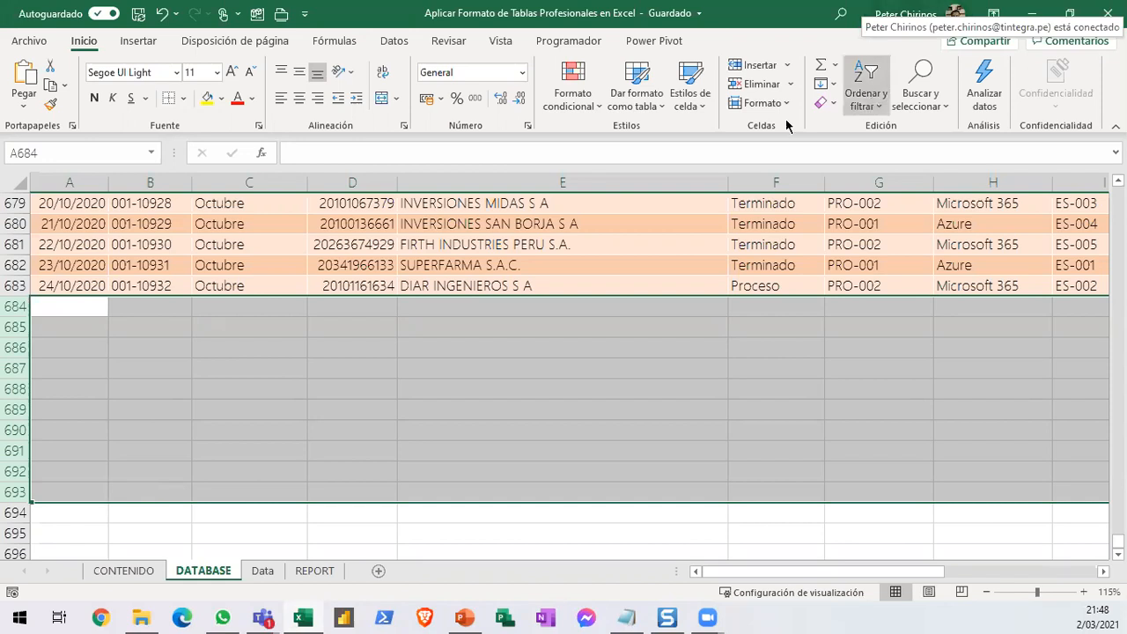
# Start creating a PivotTable from a record inside the invoice table, keeping tbl_Database as its source.
pyautogui.click(540, 229)
pyautogui.scroll(13, 540, 229)
pyautogui.click(524, 244)
pyautogui.click(737, 42)
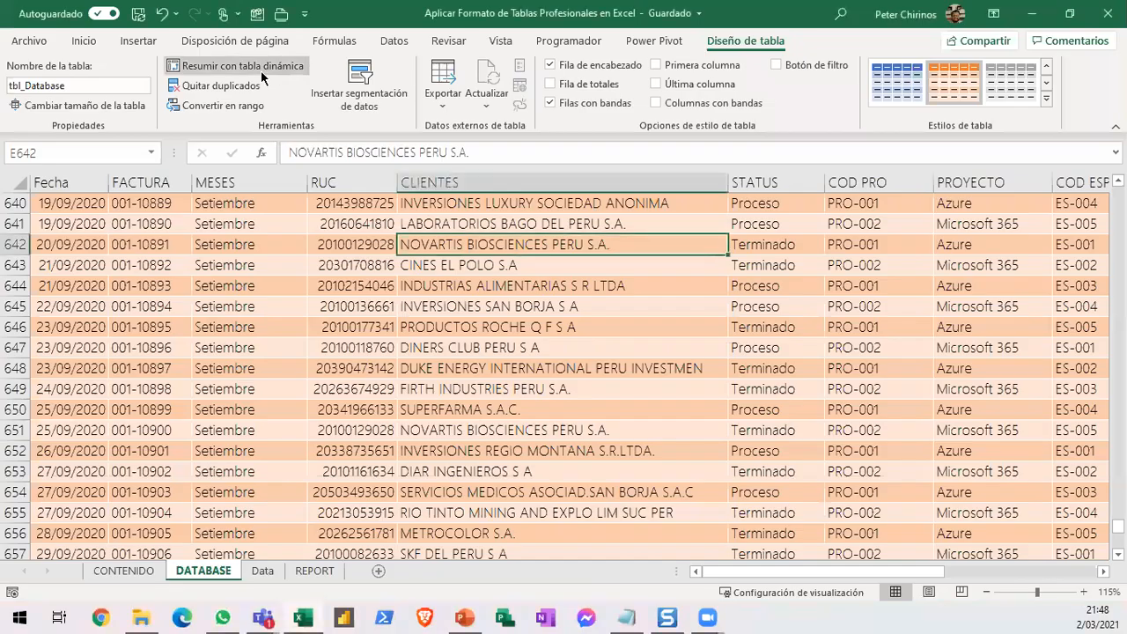
pyautogui.click(199, 103)
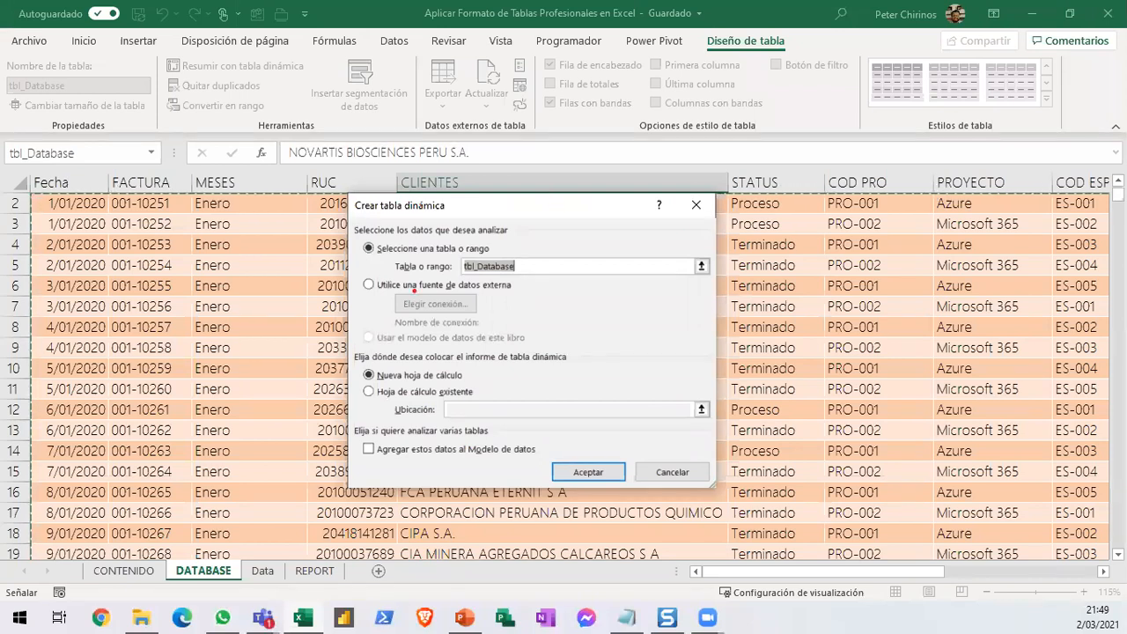
pyautogui.moveTo(381, 251)
pyautogui.mouseDown()
pyautogui.moveTo(557, 281)
pyautogui.moveTo(574, 219)
pyautogui.moveTo(656, 104)
pyautogui.mouseUp()
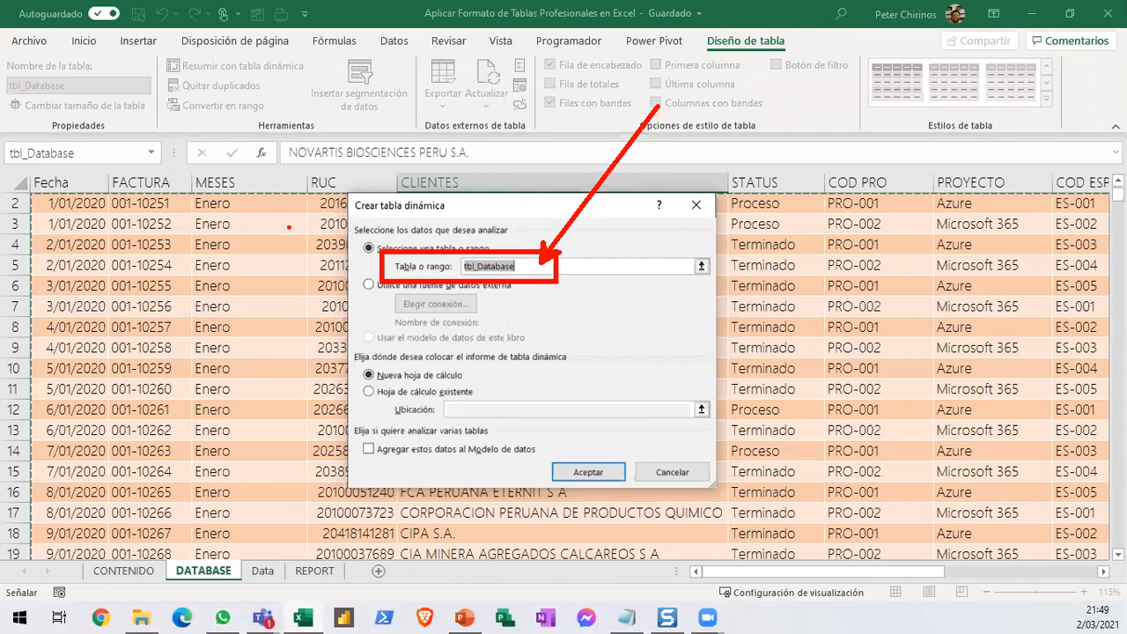
pyautogui.moveTo(3, 58)
pyautogui.mouseDown()
pyautogui.moveTo(82, 105)
pyautogui.moveTo(440, 246)
pyautogui.mouseUp()
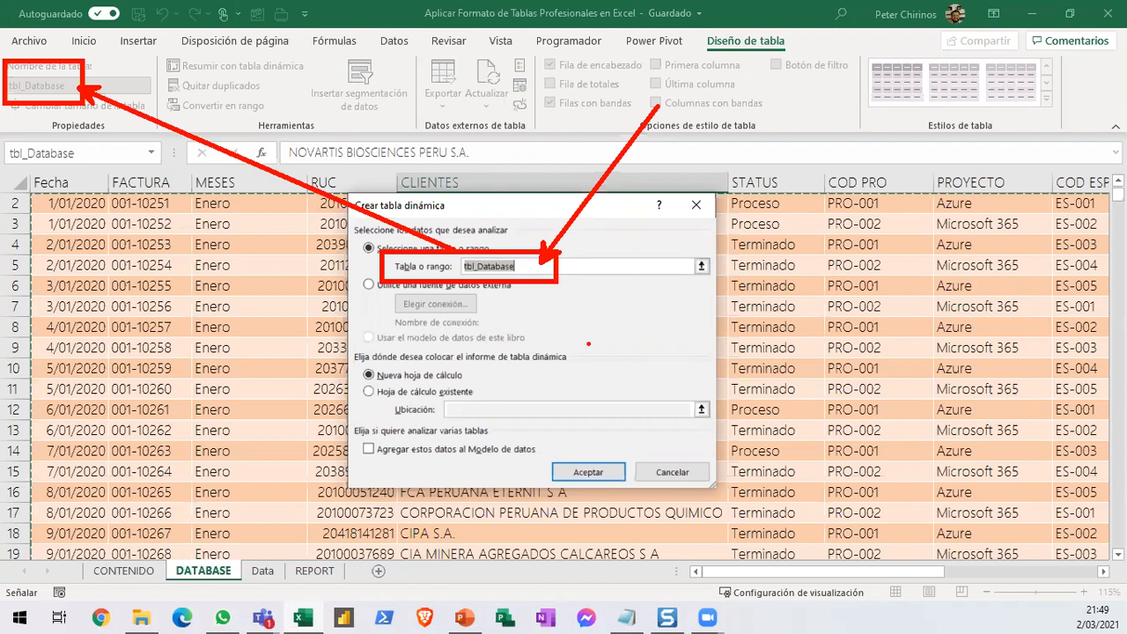
# Place the PivotTable on the existing REPORT sheet at cell A2 and create it.
pyautogui.click(368, 392)
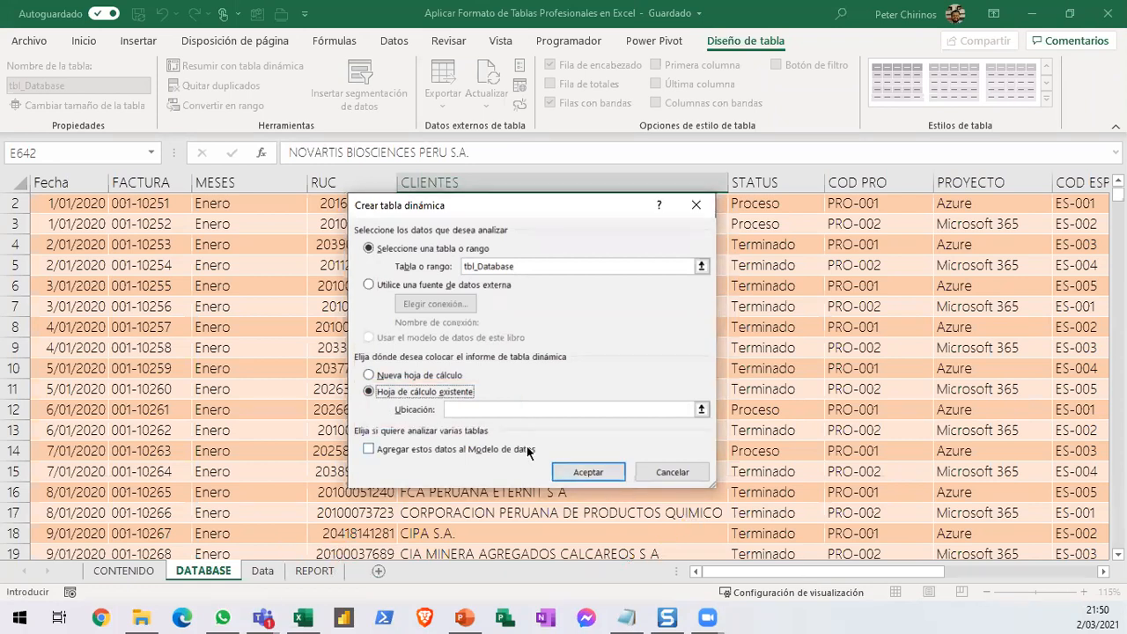
pyautogui.click(494, 408)
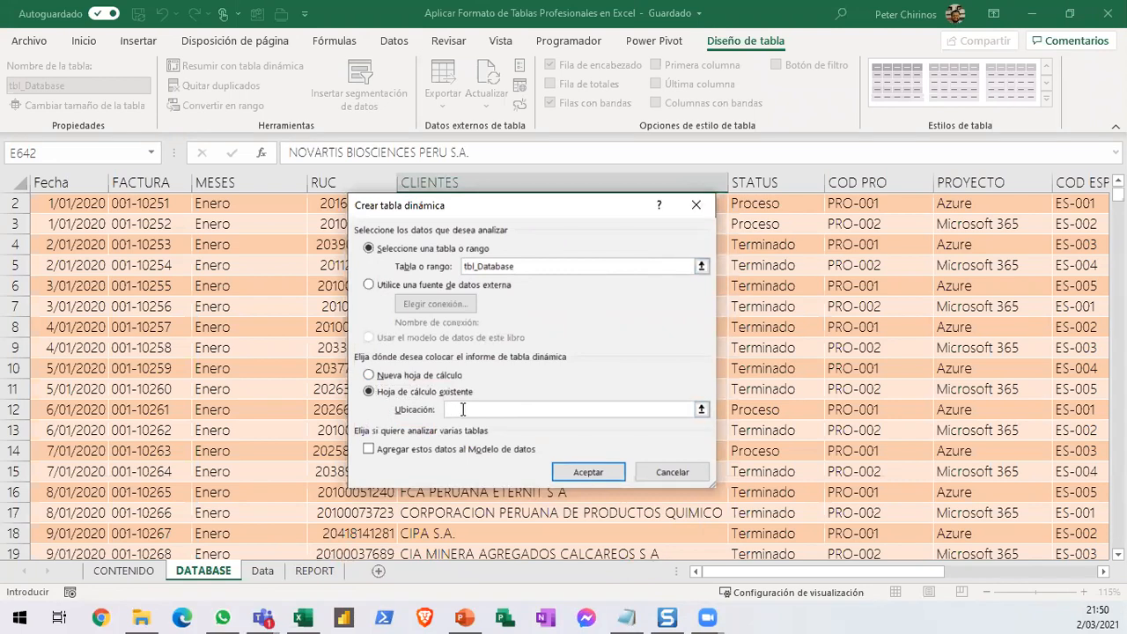
pyautogui.click(316, 572)
pyautogui.click(63, 218)
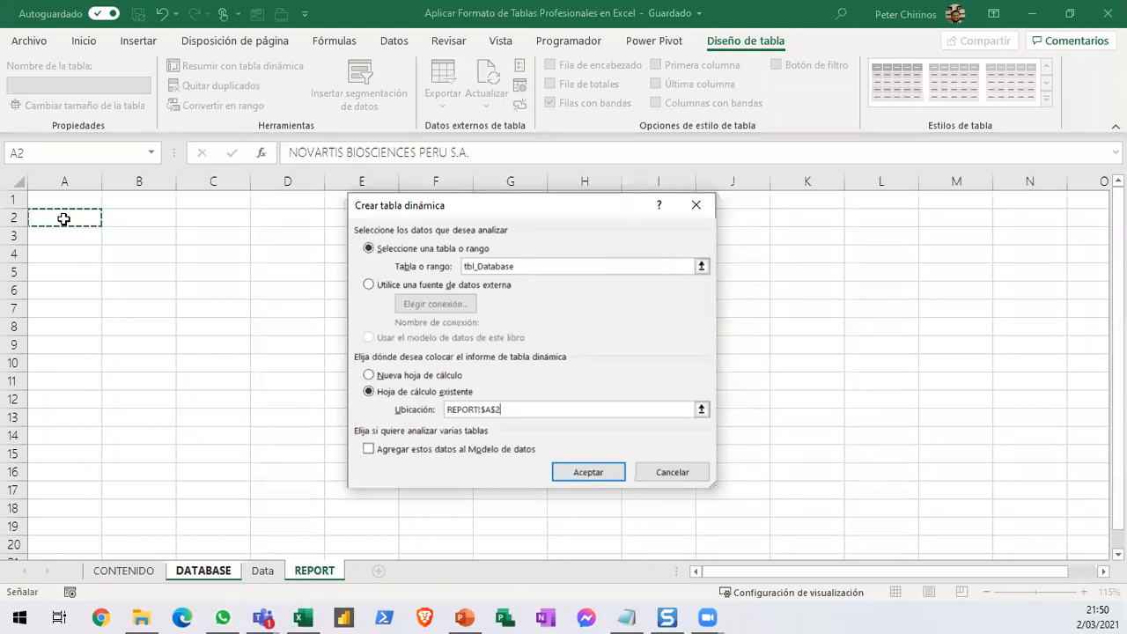
pyautogui.click(596, 471)
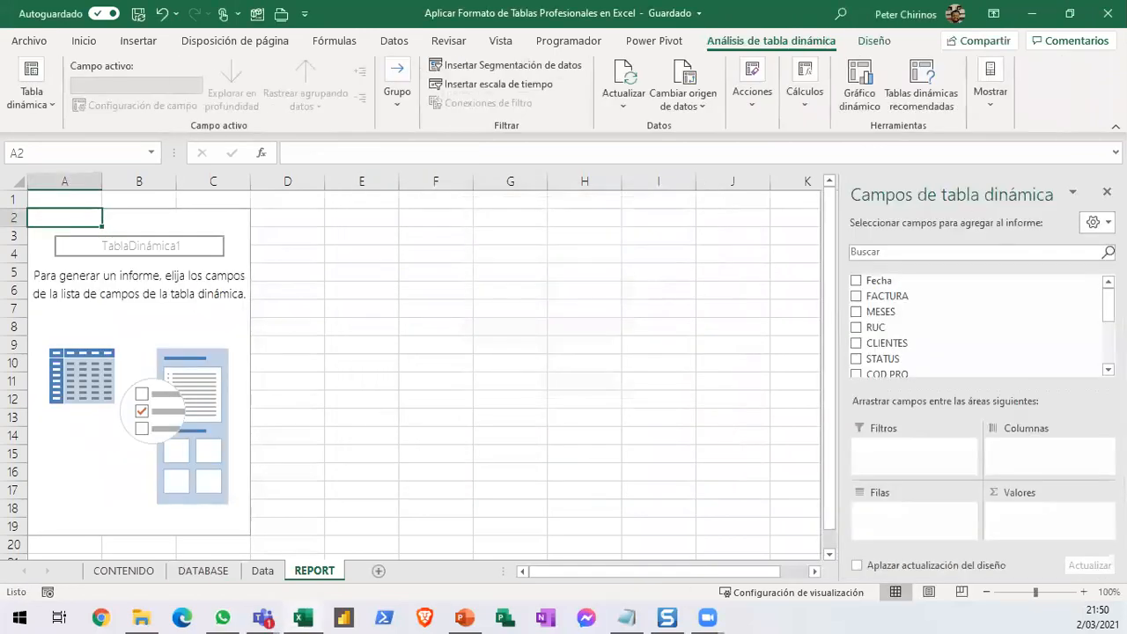
# Collapse the ribbon and build the PivotTable with STATUS as rows, PROYECTO as columns and the sum of TOTAL as values.
pyautogui.click(1116, 126)
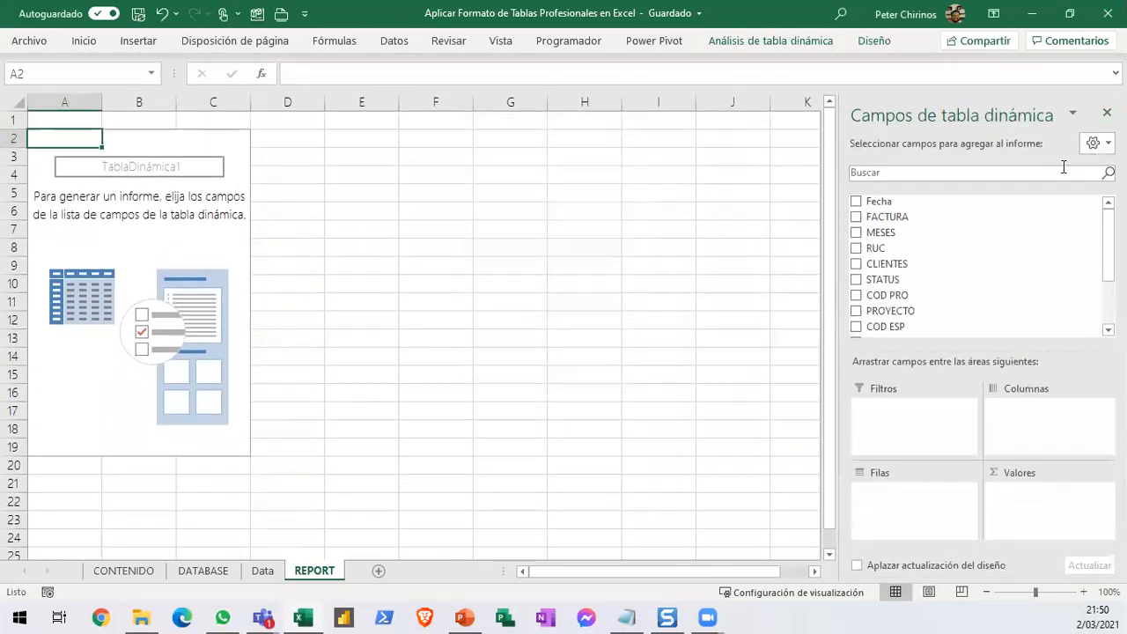
pyautogui.click(856, 281)
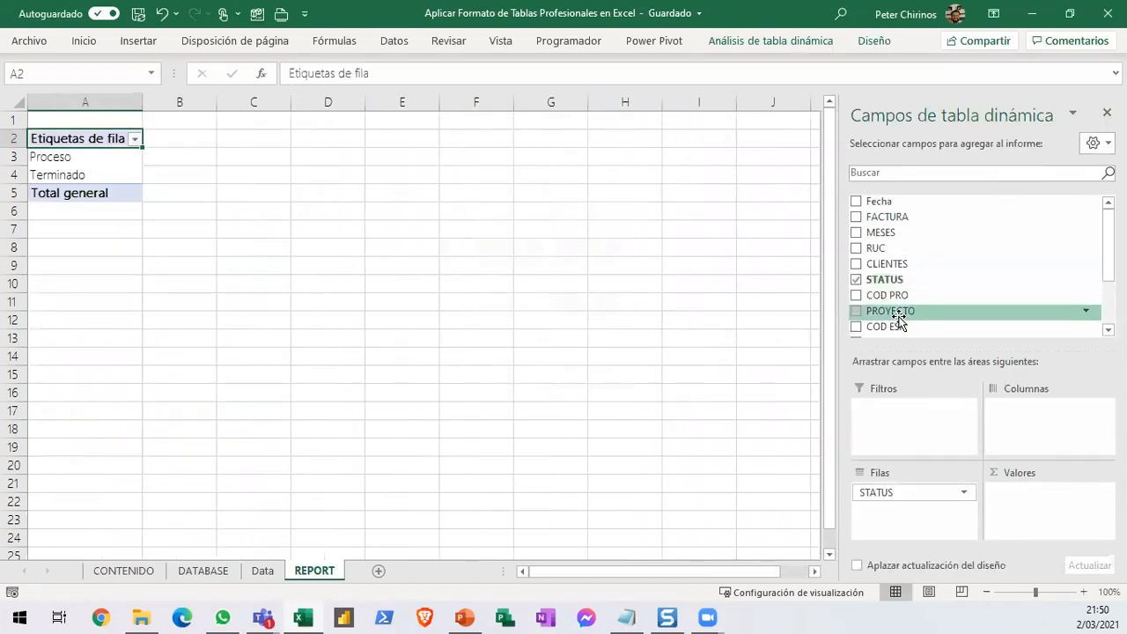
pyautogui.moveTo(900, 314); pyautogui.dragTo(1042, 421)
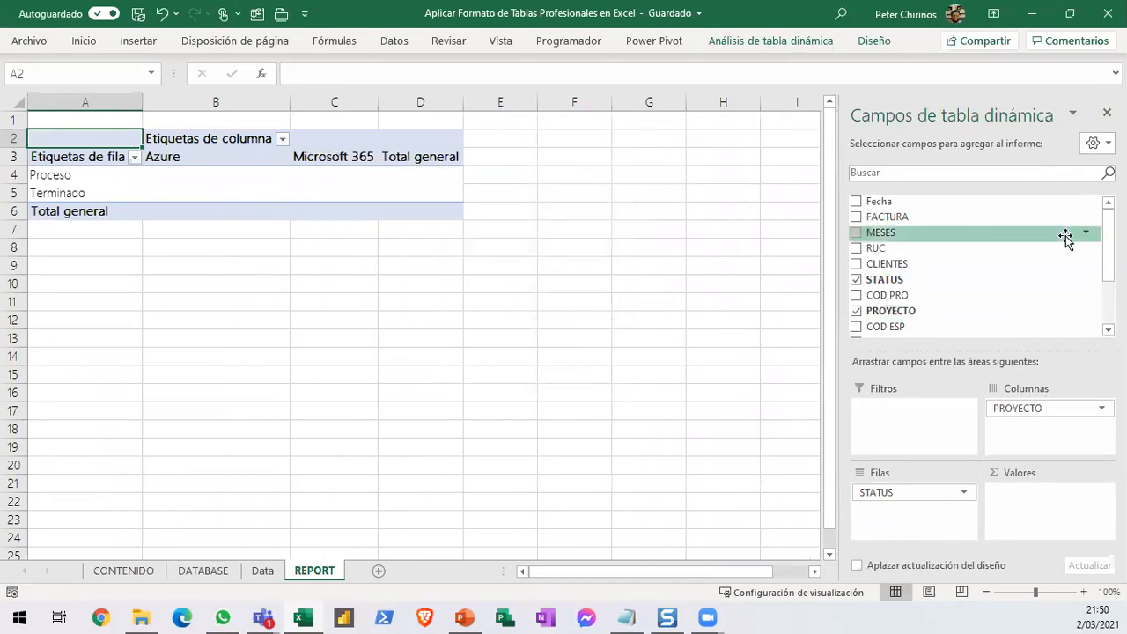
pyautogui.scroll(-2, 921, 307)
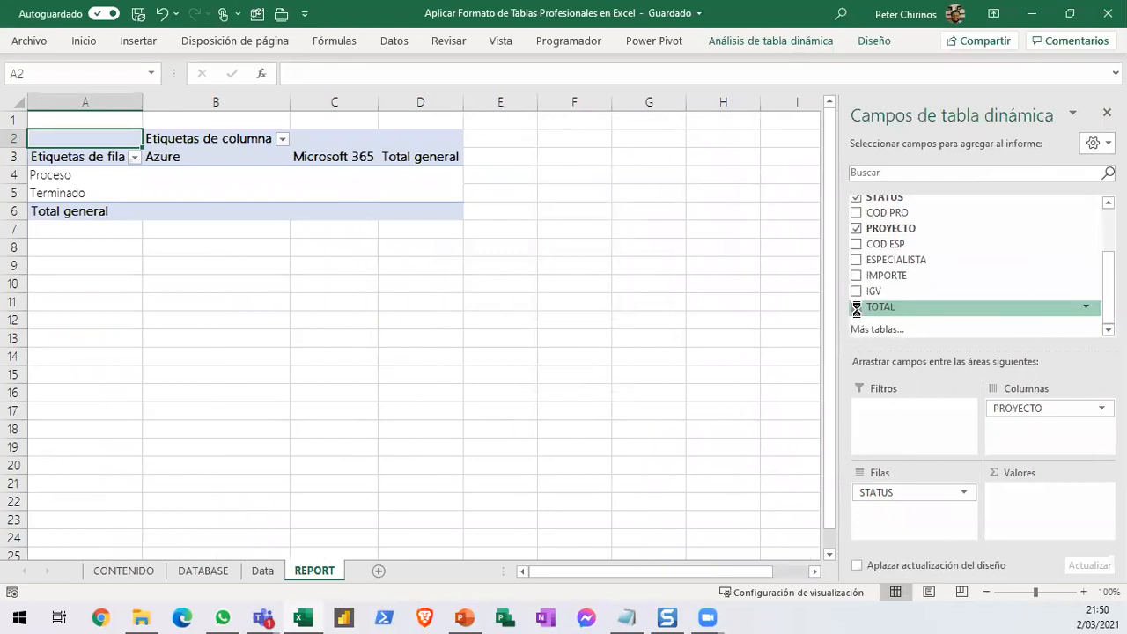
pyautogui.click(855, 307)
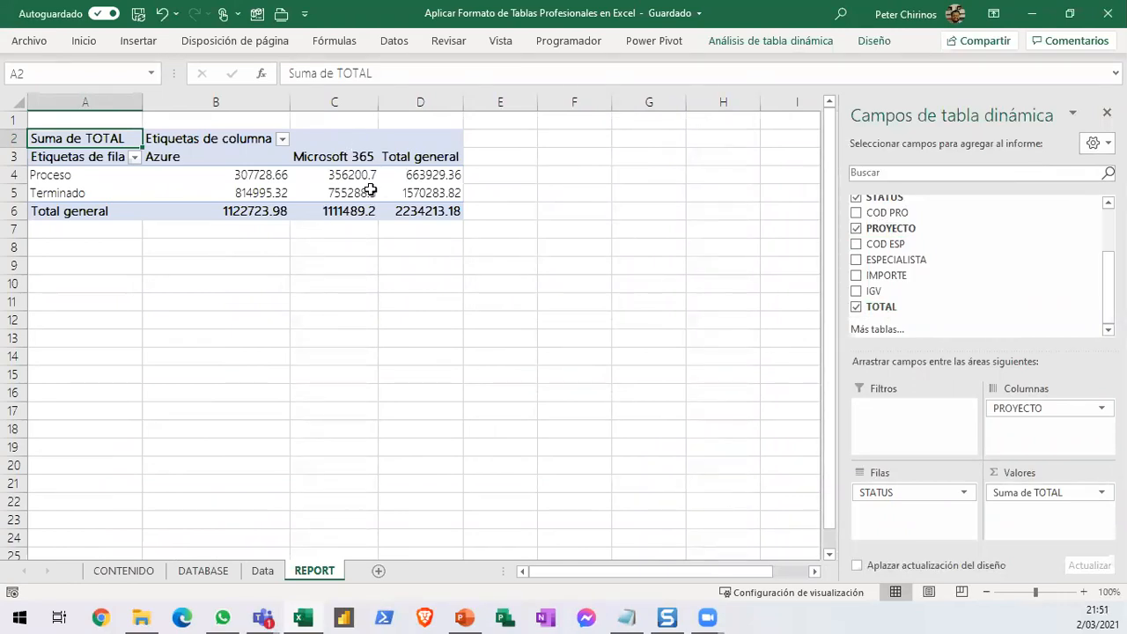
# Examine the number formatting of the TOTAL sums by project and status in the PivotTable.
pyautogui.moveTo(359, 190)
pyautogui.click(240, 192)
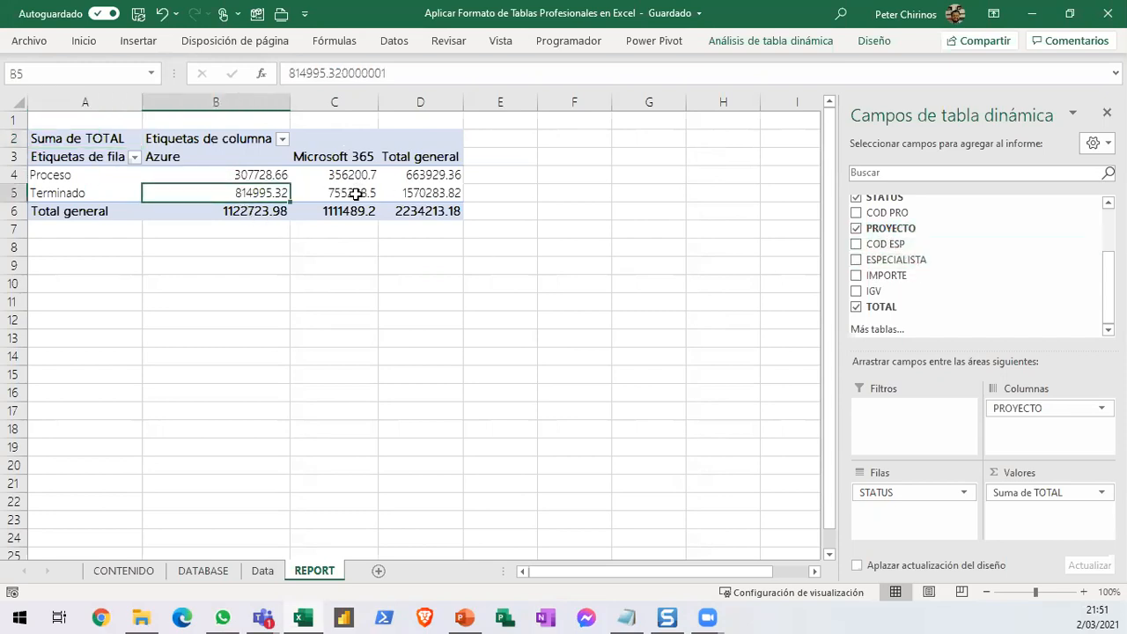
pyautogui.keyDown('ctrl'); pyautogui.scroll(3, 367, 281); pyautogui.keyUp('ctrl')
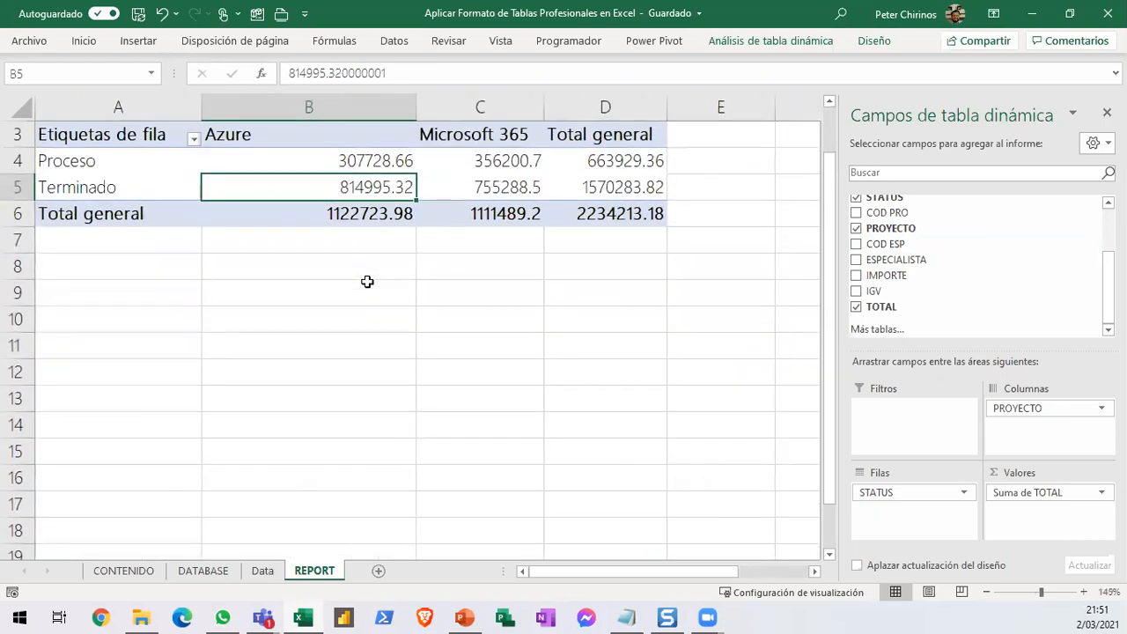
pyautogui.keyDown('ctrl'); pyautogui.scroll(-3, 367, 282); pyautogui.keyUp('ctrl')
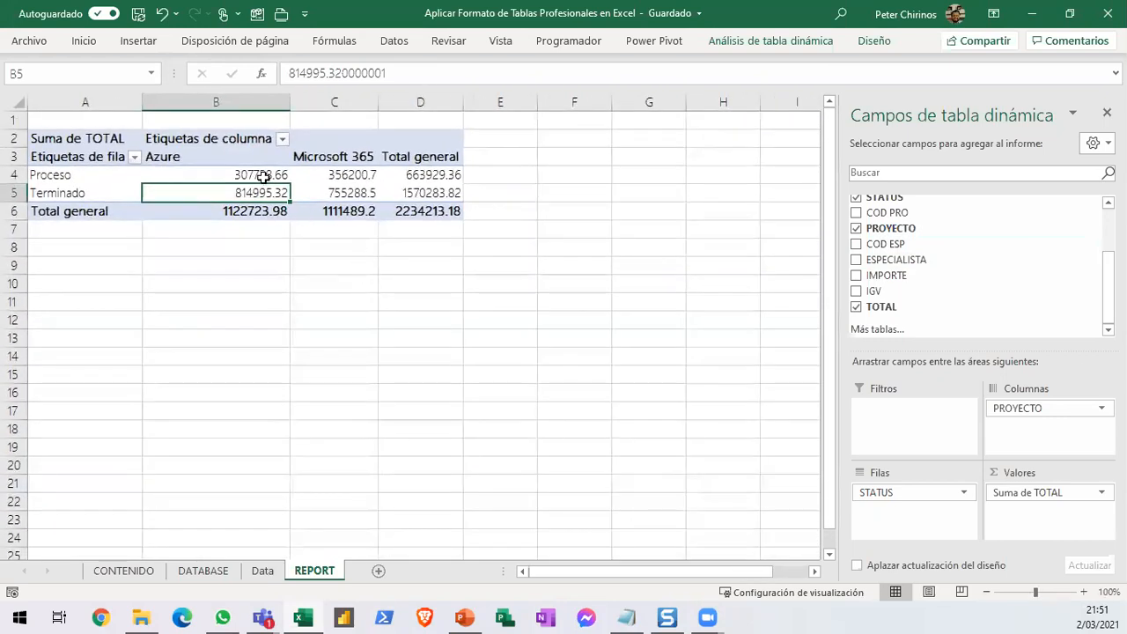
pyautogui.click(261, 176)
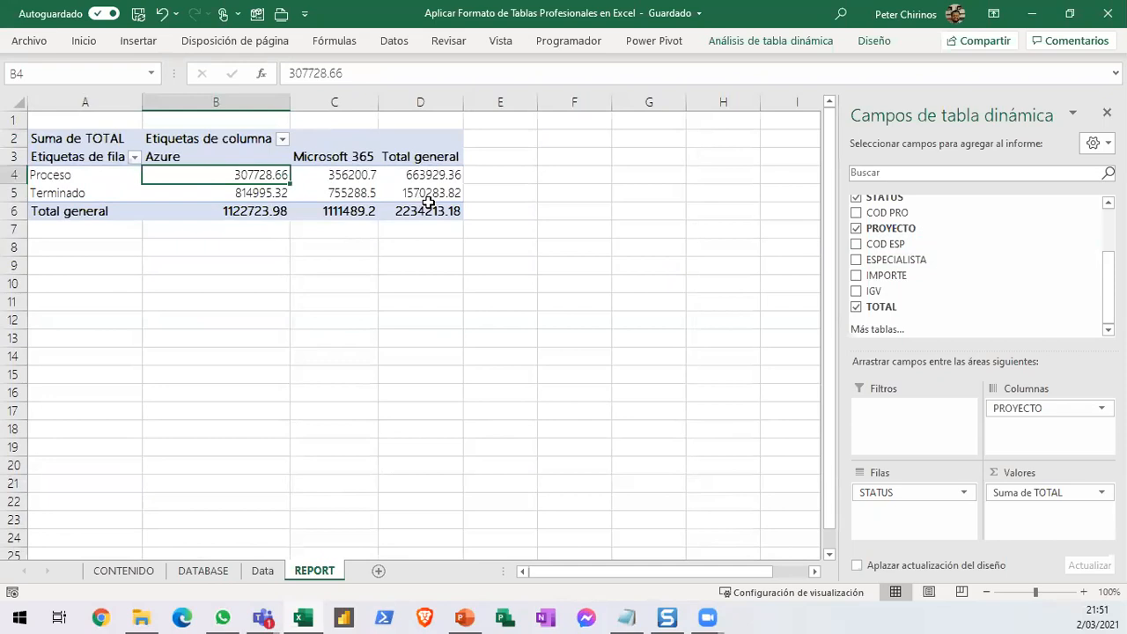
pyautogui.moveTo(427, 201)
pyautogui.moveTo(210, 158)
pyautogui.mouseDown()
pyautogui.moveTo(326, 198)
pyautogui.moveTo(485, 208)
pyautogui.moveTo(488, 228)
pyautogui.mouseUp()
pyautogui.moveTo(390, 230)
pyautogui.mouseDown()
pyautogui.moveTo(390, 386)
pyautogui.moveTo(464, 446)
pyautogui.mouseUp()
pyautogui.moveTo(346, 467); pyautogui.dragTo(480, 455)
pyautogui.moveTo(546, 379); pyautogui.dragTo(449, 489)
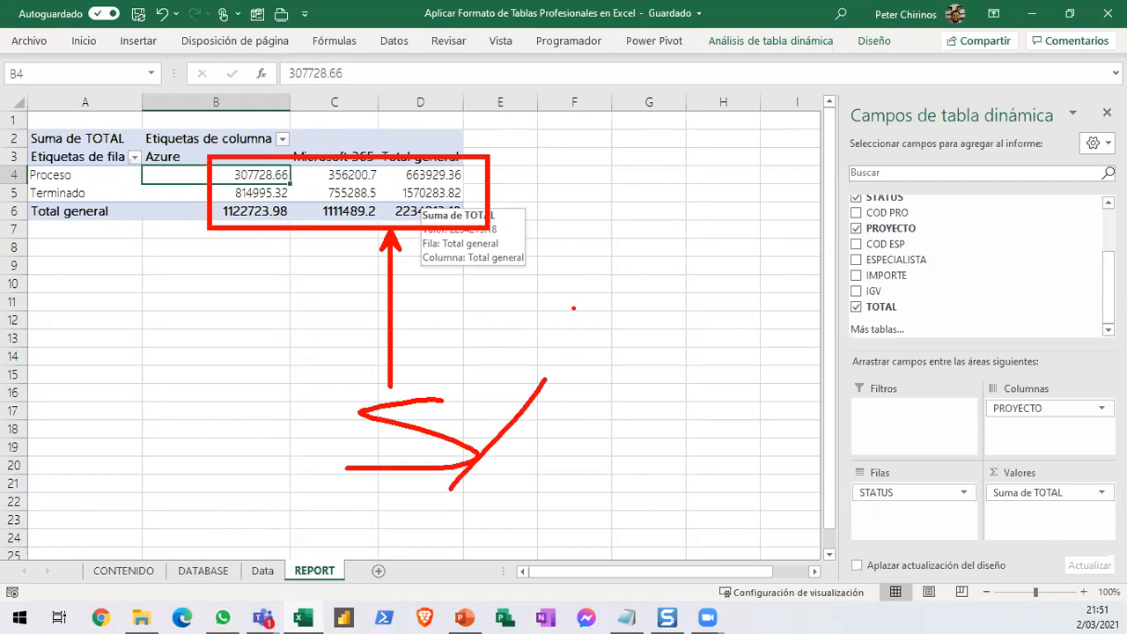
pyautogui.press('Escape')
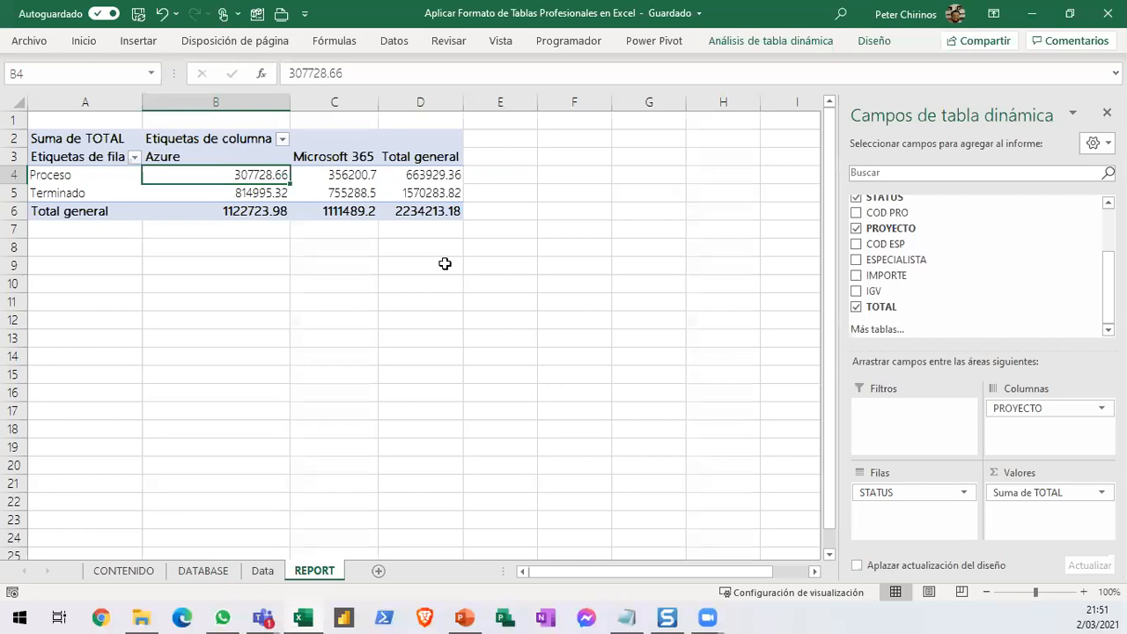
# Format the PivotTable's TOTAL sums through the field's number format as Moneda with the S/ symbol and 2 decimals.
pyautogui.rightClick(260, 177)
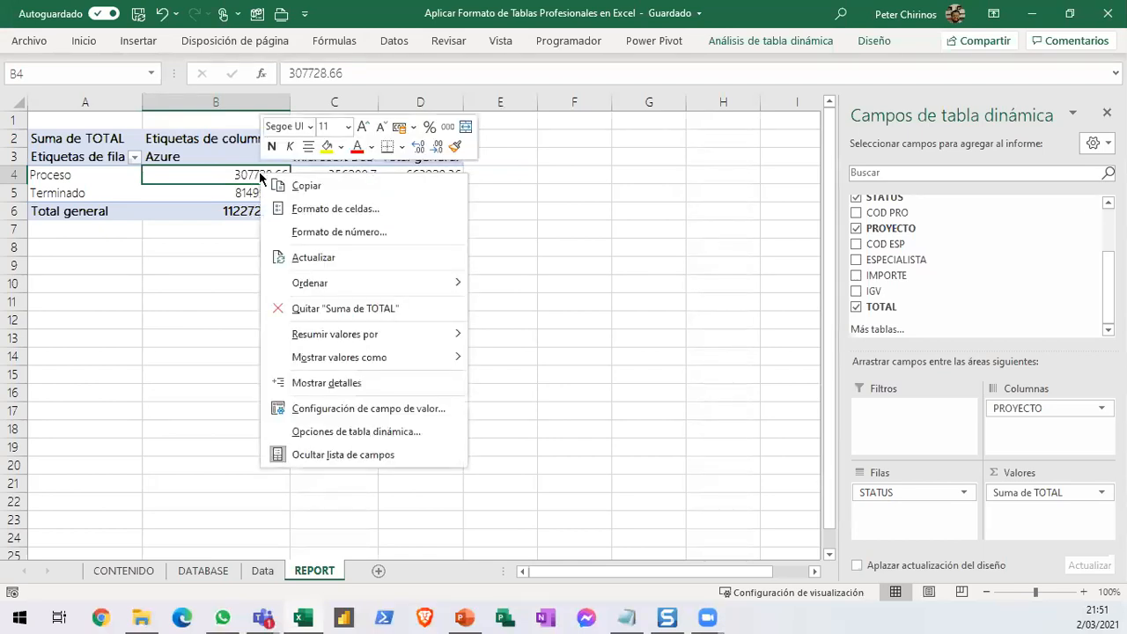
pyautogui.press('Escape')
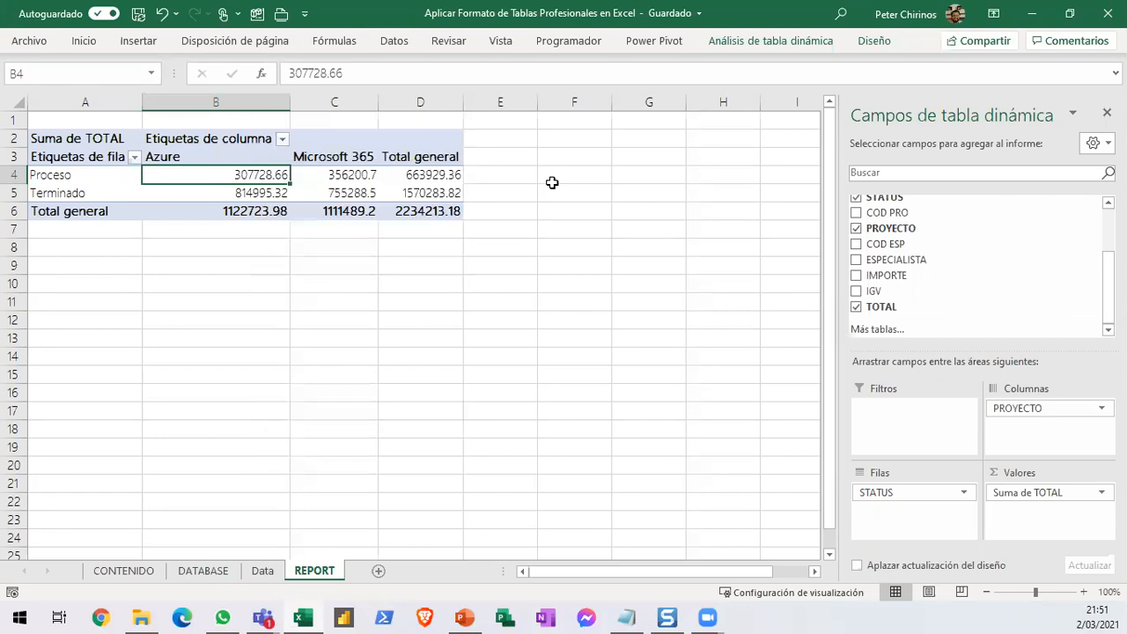
pyautogui.rightClick(249, 177)
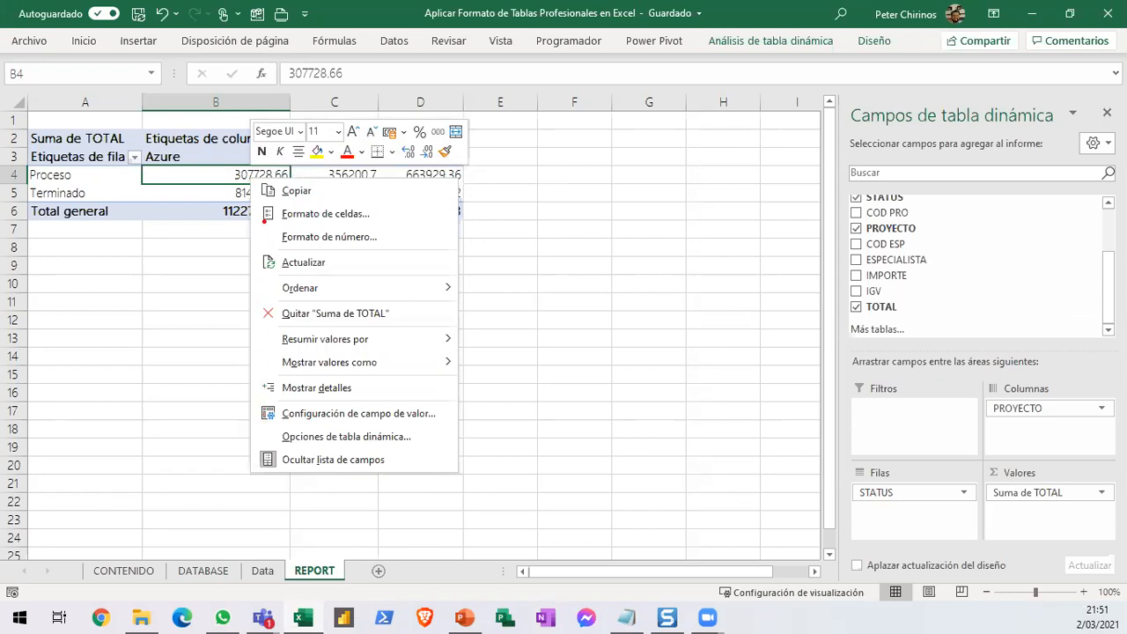
pyautogui.moveTo(443, 236)
pyautogui.mouseDown()
pyautogui.moveTo(690, 232)
pyautogui.moveTo(712, 171)
pyautogui.mouseUp()
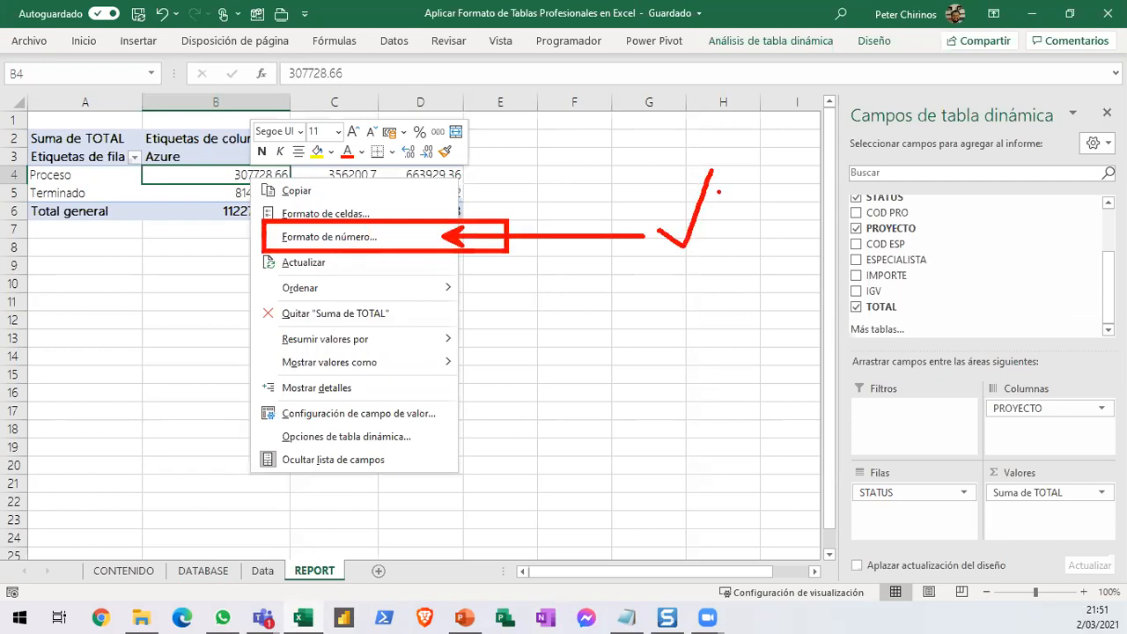
pyautogui.press('Escape')
pyautogui.rightClick(256, 174)
pyautogui.click(335, 232)
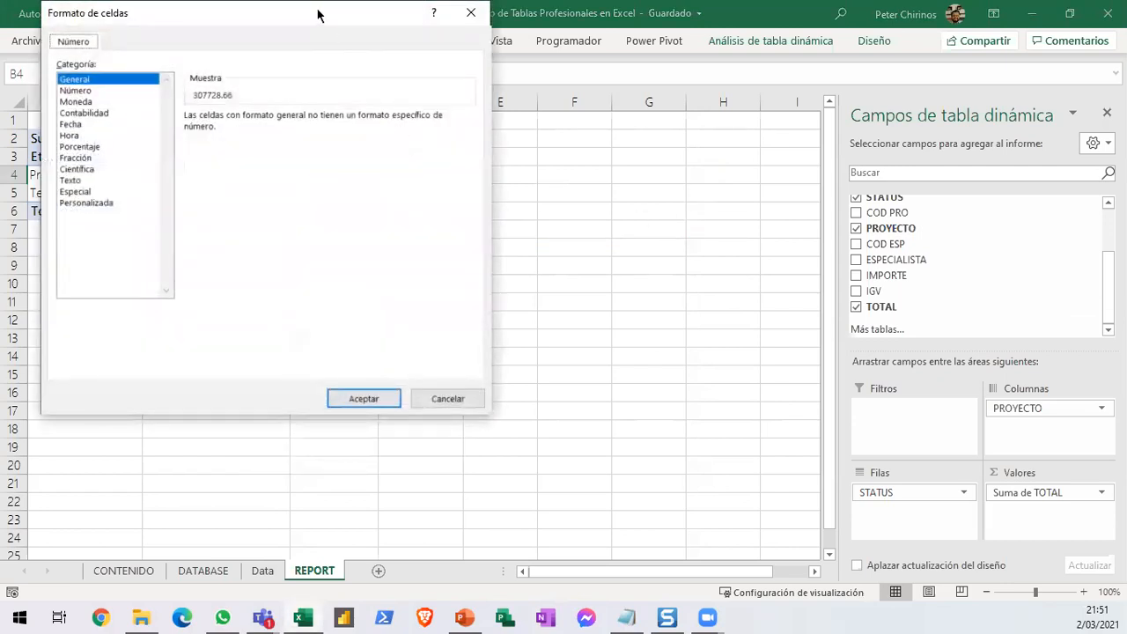
pyautogui.moveTo(318, 18); pyautogui.dragTo(530, 101)
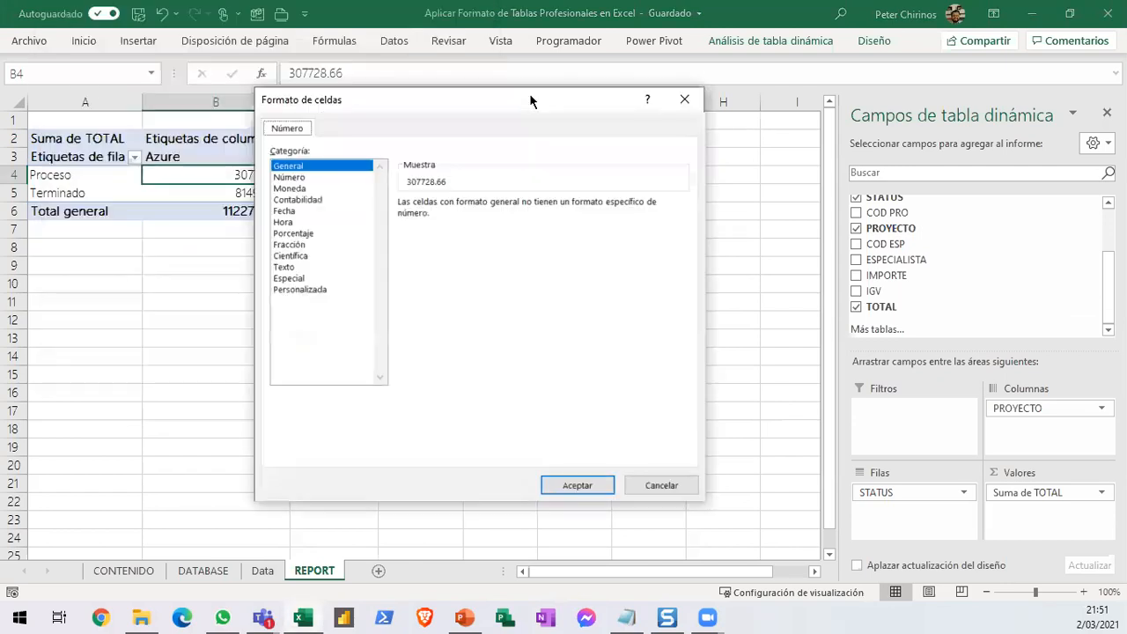
pyautogui.click(301, 189)
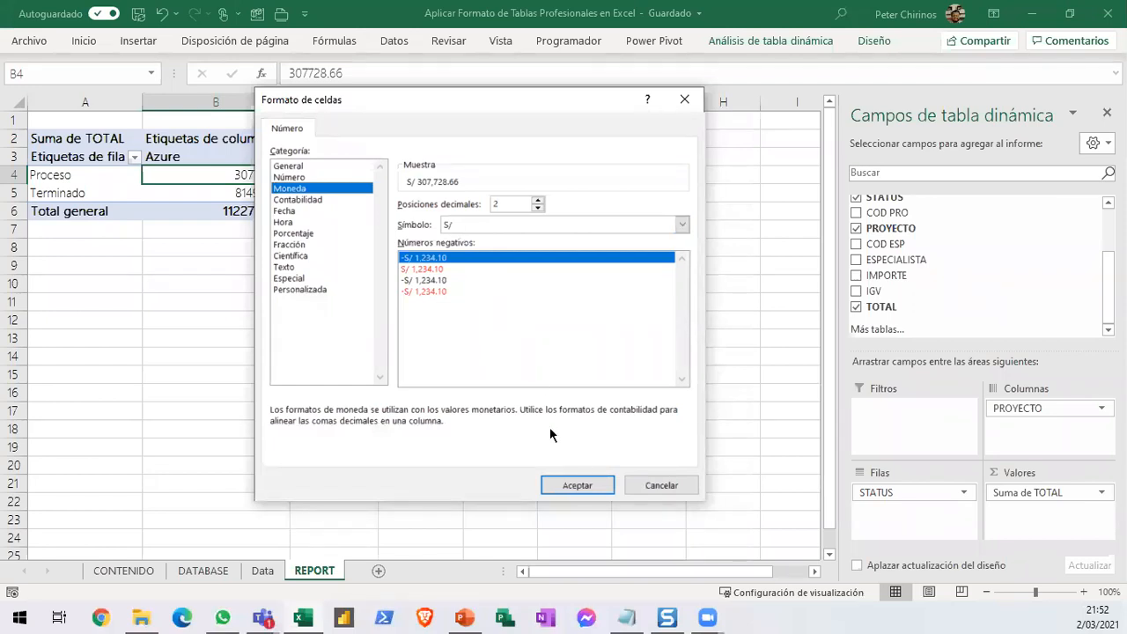
pyautogui.click(578, 485)
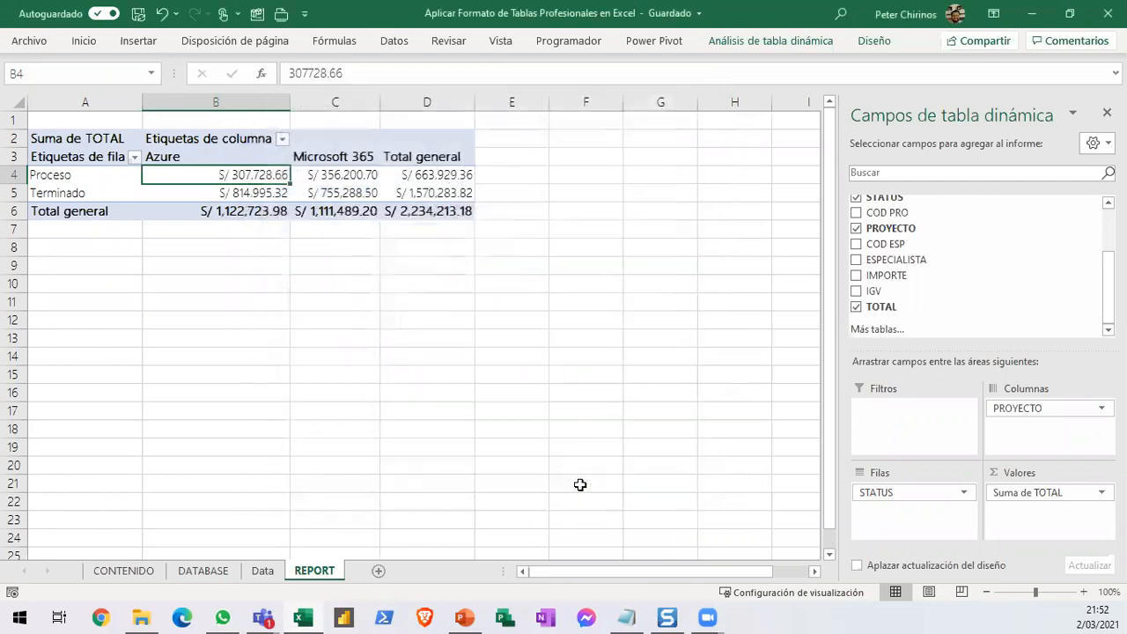
# Apply the gold PivotTable style from the first row of the Oscuro styles.
pyautogui.click(350, 175)
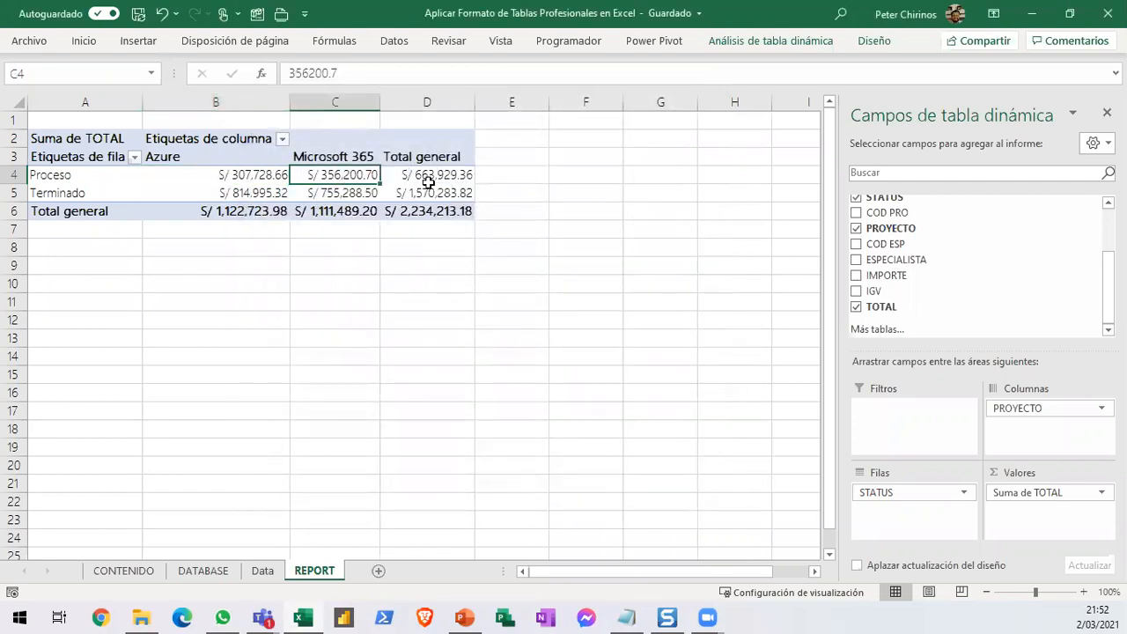
pyautogui.click(874, 40)
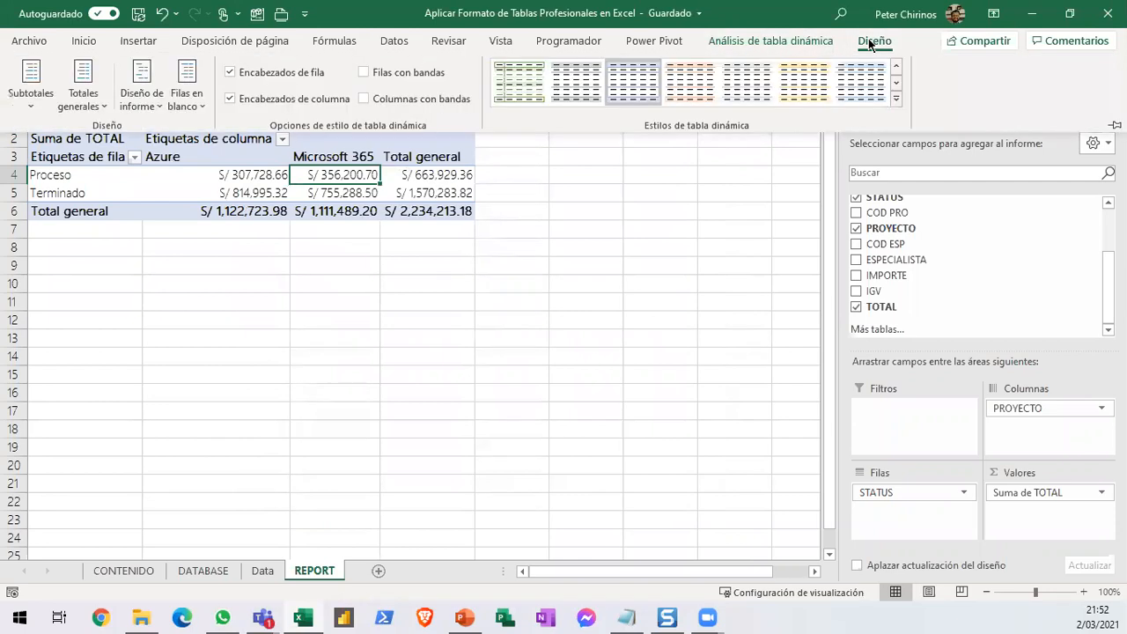
pyautogui.click(891, 99)
pyautogui.scroll(-3, 641, 331)
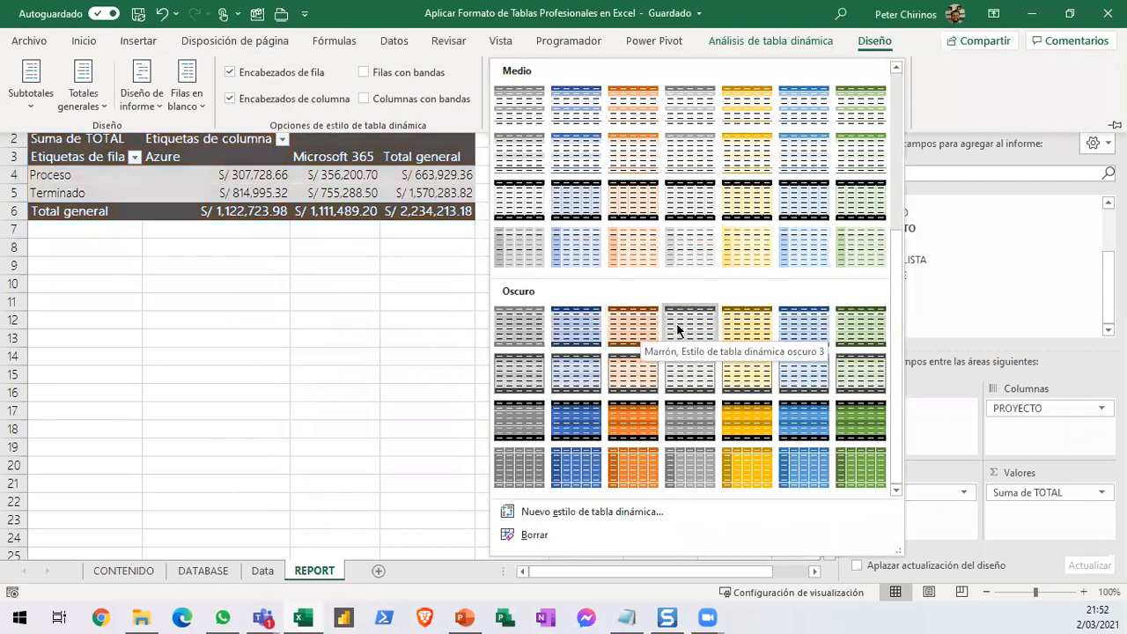
pyautogui.click(738, 328)
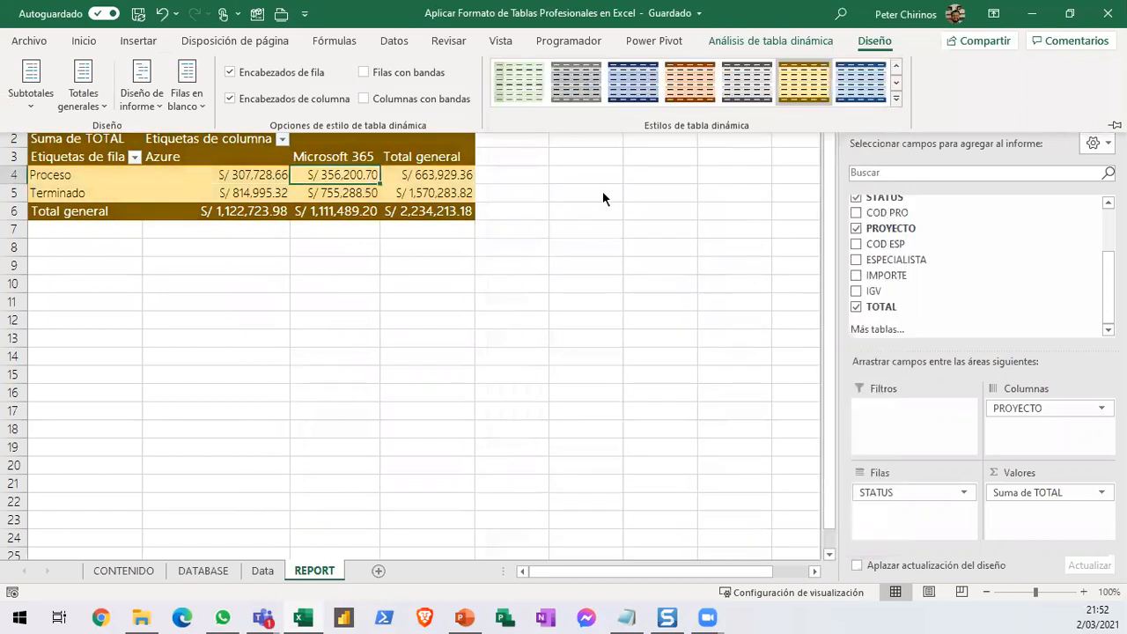
# Widen columns C and D of the REPORT sheet, which hold the Microsoft 365 and Total general sums.
pyautogui.click(383, 141)
pyautogui.moveTo(379, 102); pyautogui.dragTo(433, 102)
pyautogui.moveTo(527, 102); pyautogui.dragTo(576, 102)
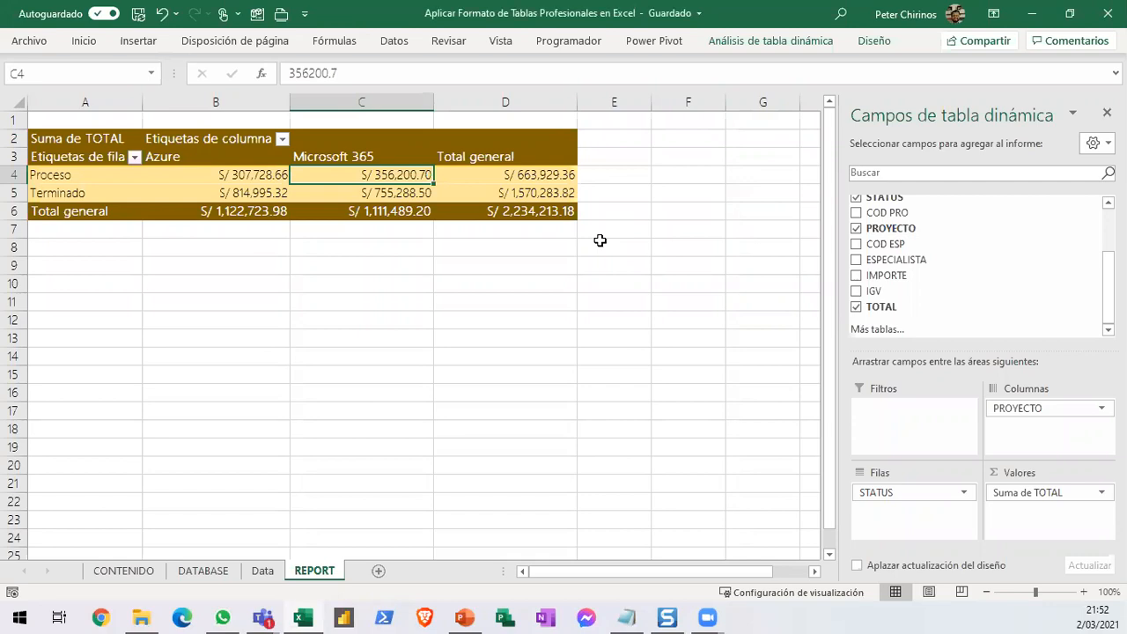
# Copy the last 16 records of the table on the DATABASE sheet, rows 668 to 683, across all columns from Fecha to TOTAL.
pyautogui.click(211, 574)
pyautogui.click(157, 473)
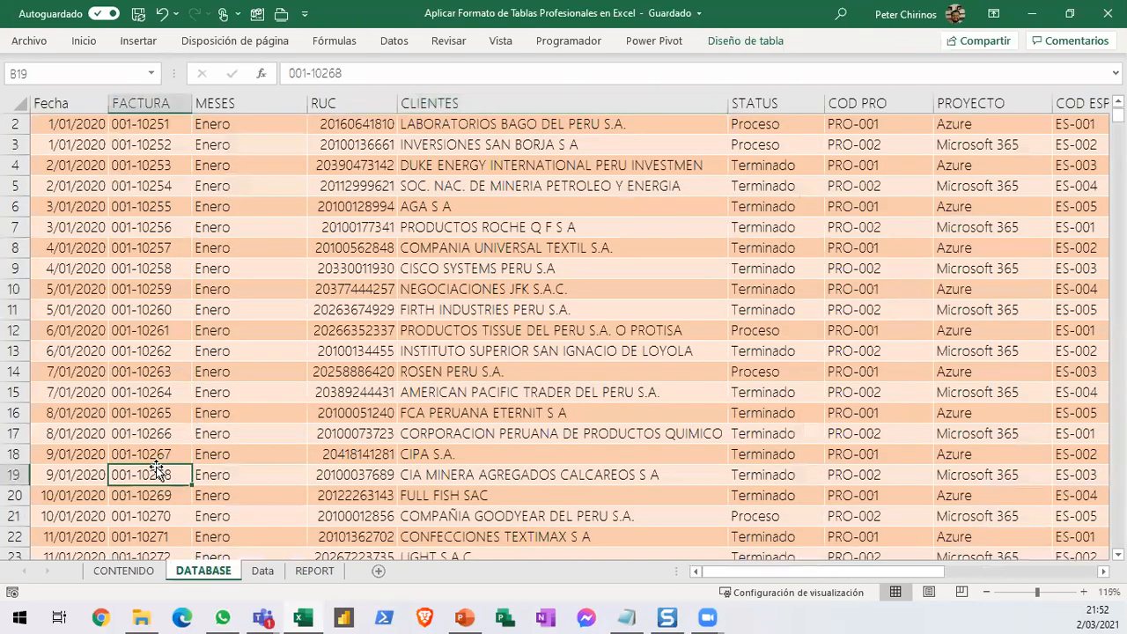
pyautogui.hotkey('ctrl', 'Down')
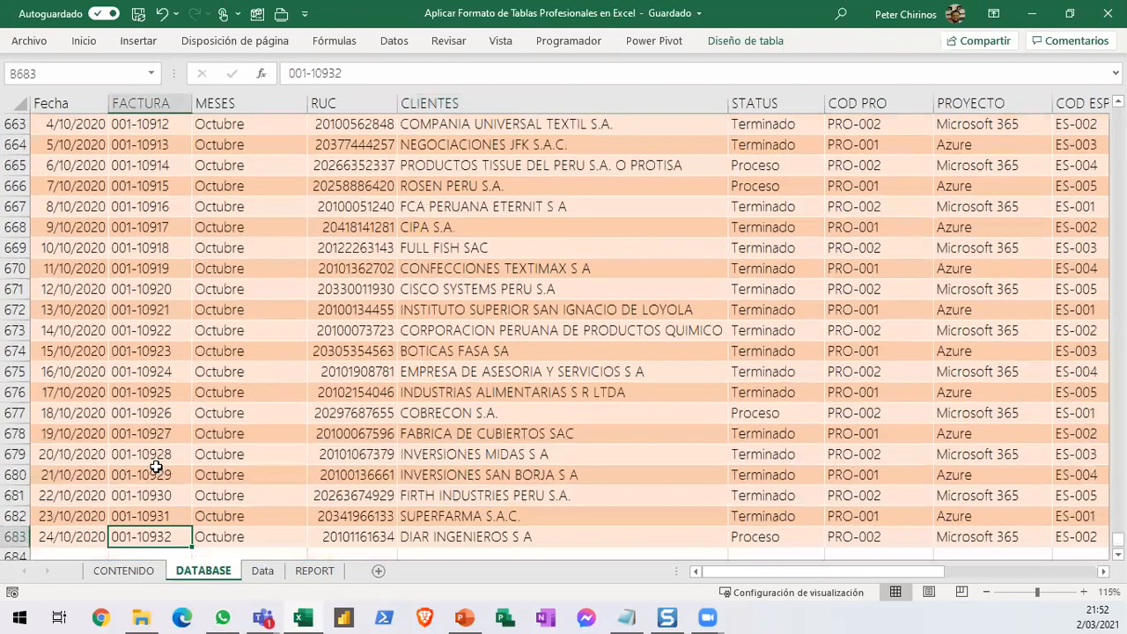
pyautogui.scroll(-2, 523, 523)
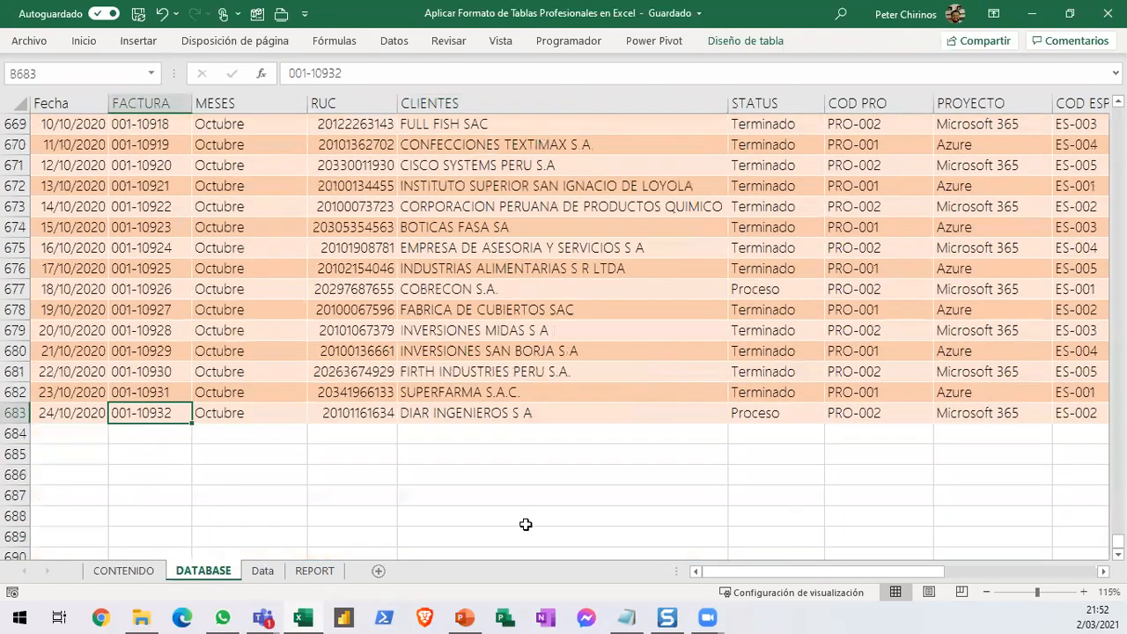
pyautogui.click(984, 591)
pyautogui.click(983, 592)
pyautogui.click(984, 592)
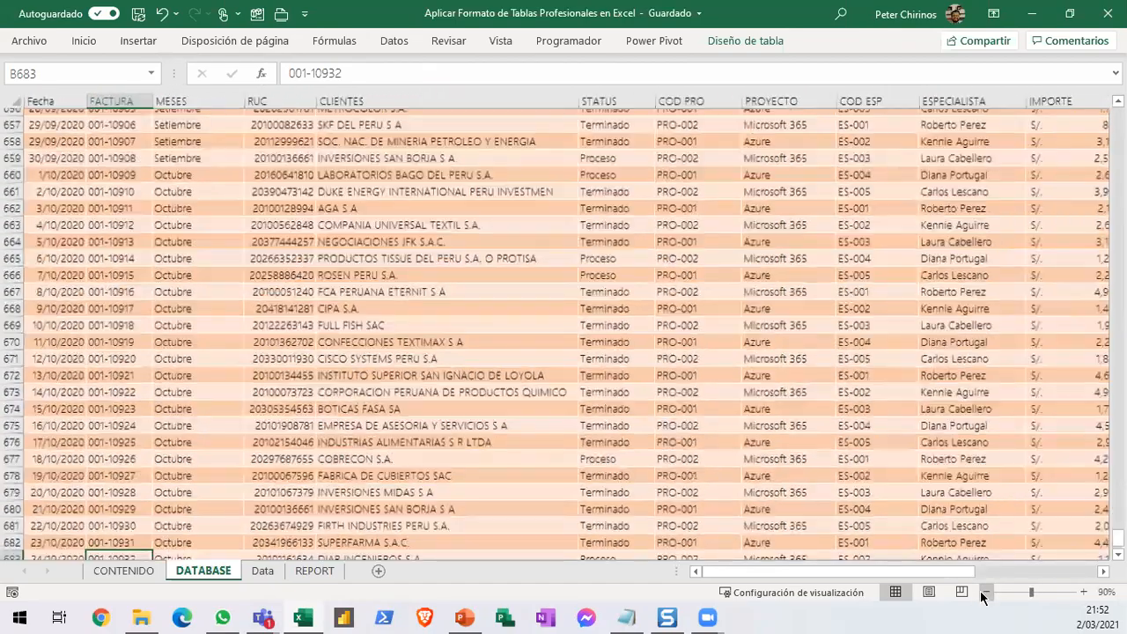
pyautogui.click(983, 592)
pyautogui.click(984, 592)
pyautogui.scroll(-2, 578, 421)
pyautogui.moveTo(46, 468); pyautogui.dragTo(989, 285)
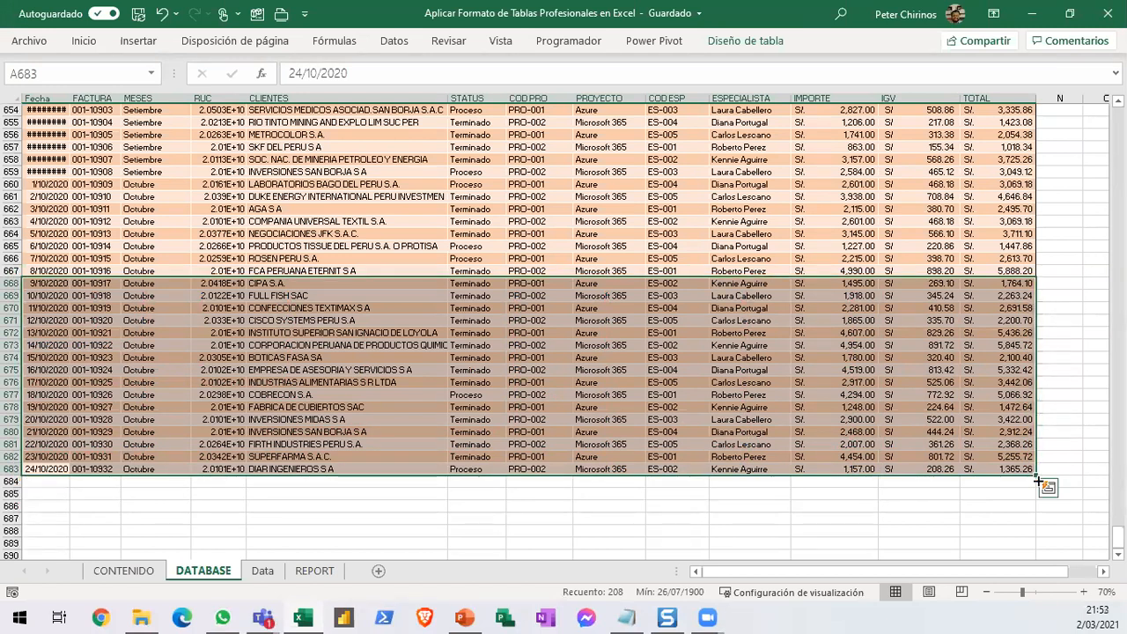
pyautogui.hotkey('ctrl', 'c')
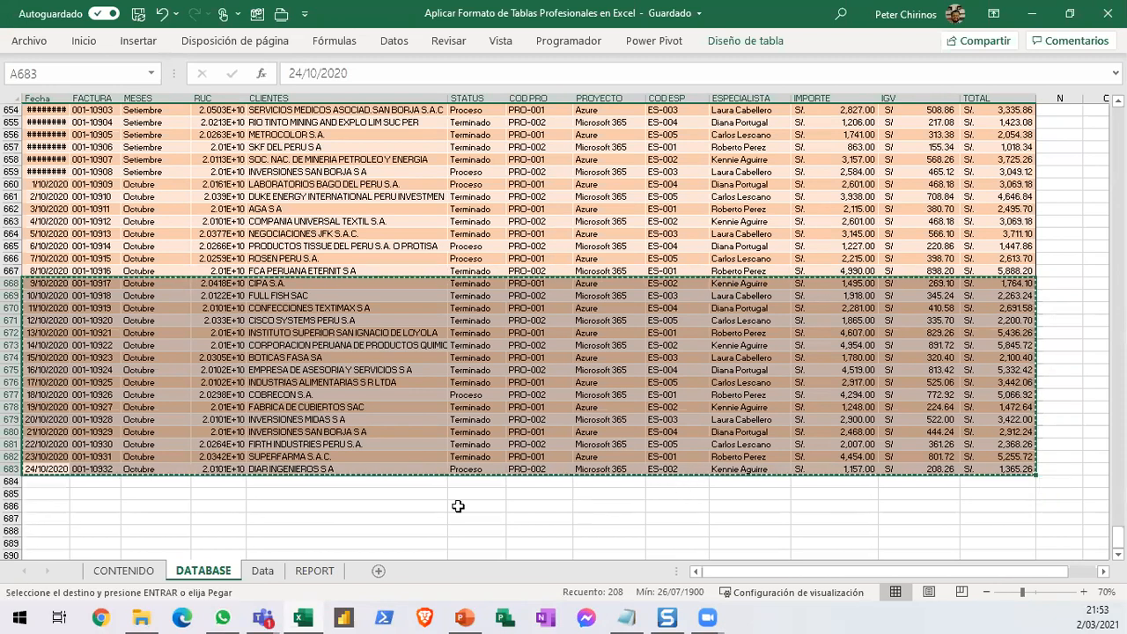
# Paste the copied records directly below the table from cell A684 and widen the RUC column to show full numbers.
pyautogui.click(36, 480)
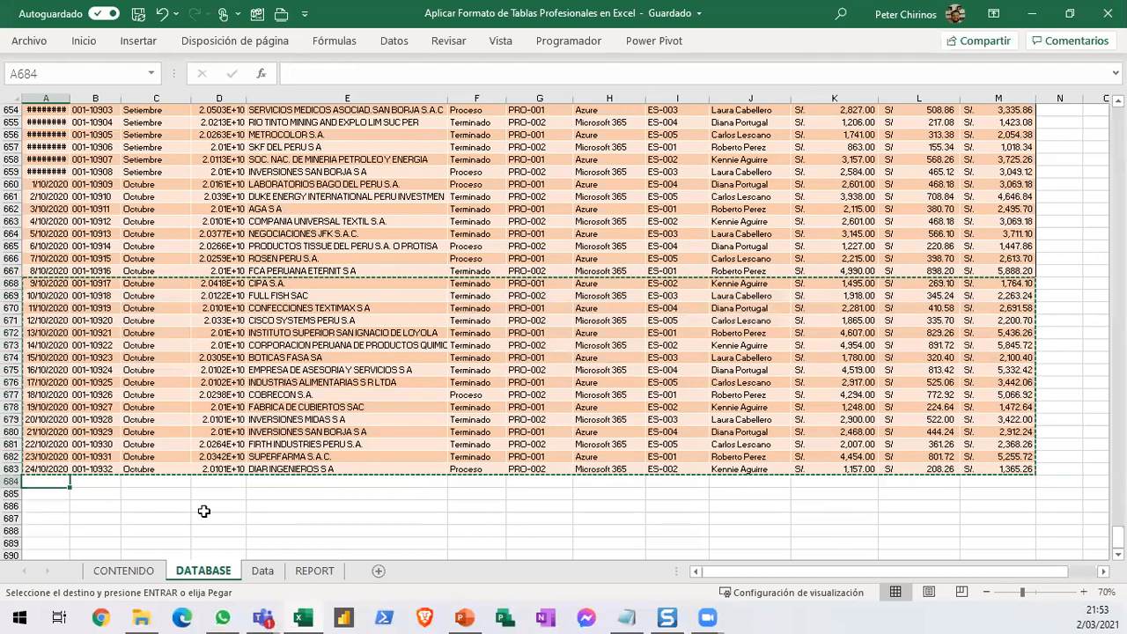
pyautogui.press('Return')
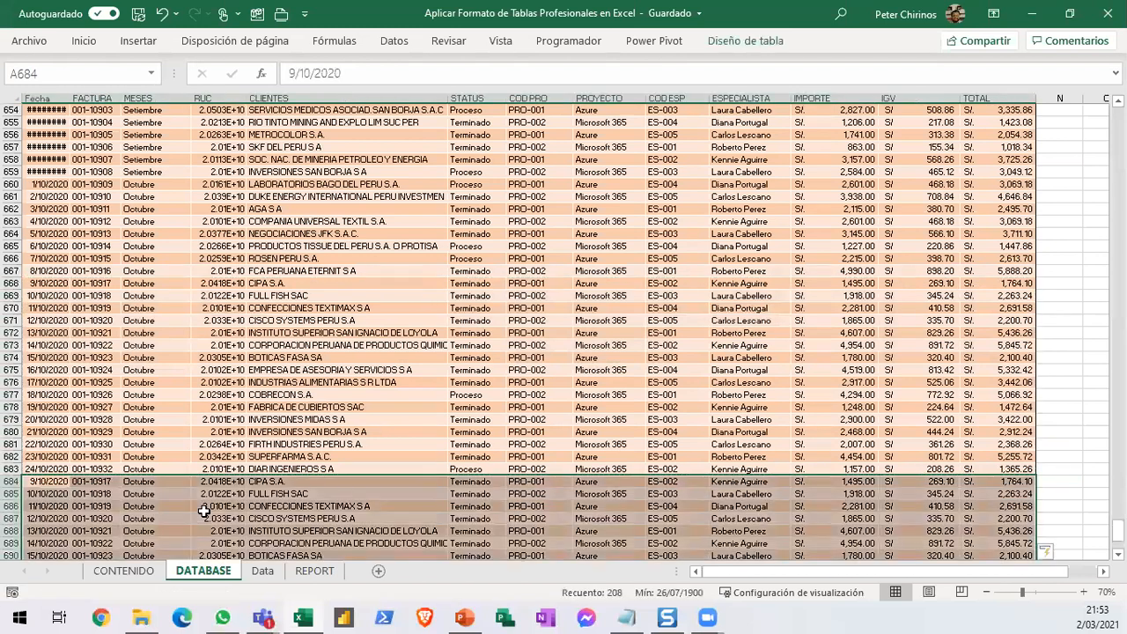
pyautogui.scroll(-3, 303, 445)
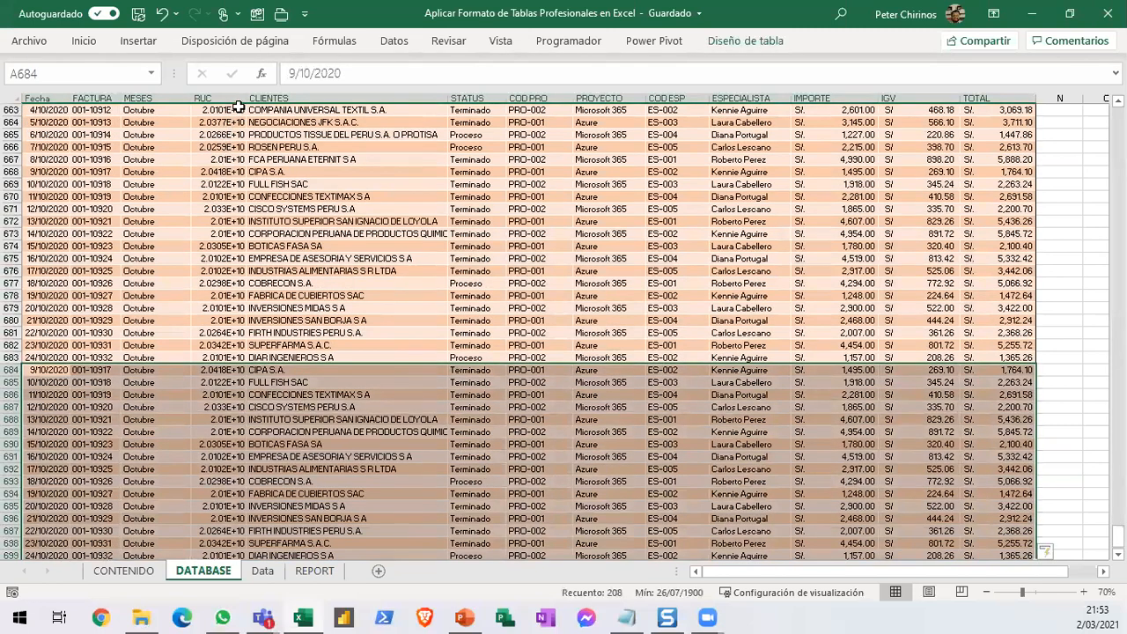
pyautogui.moveTo(246, 98); pyautogui.dragTo(263, 98)
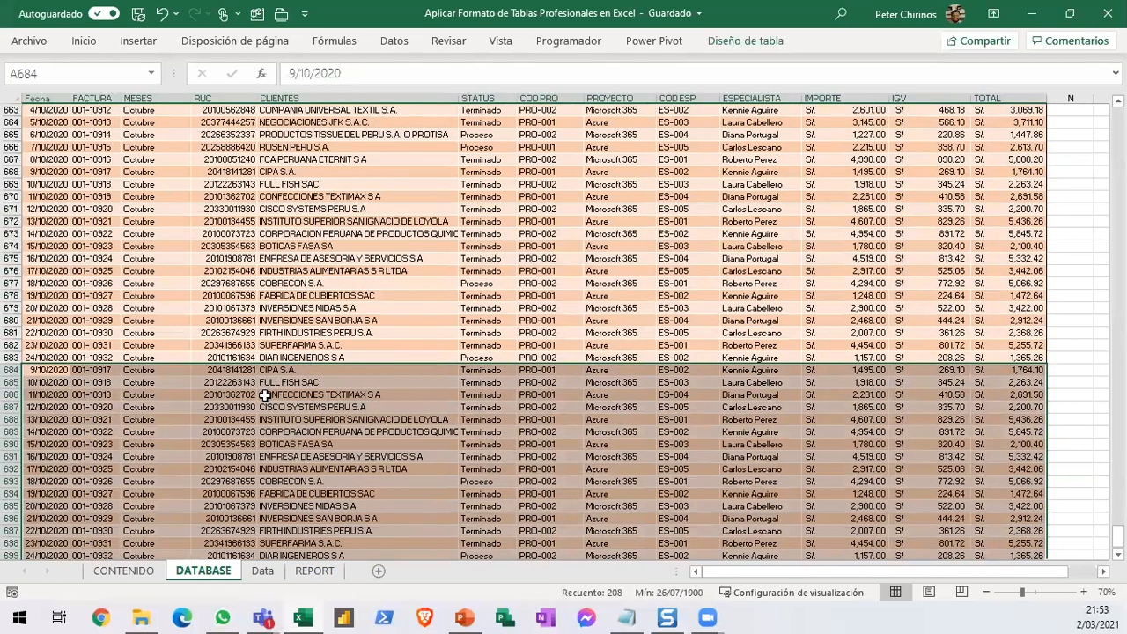
pyautogui.scroll(-2, 273, 384)
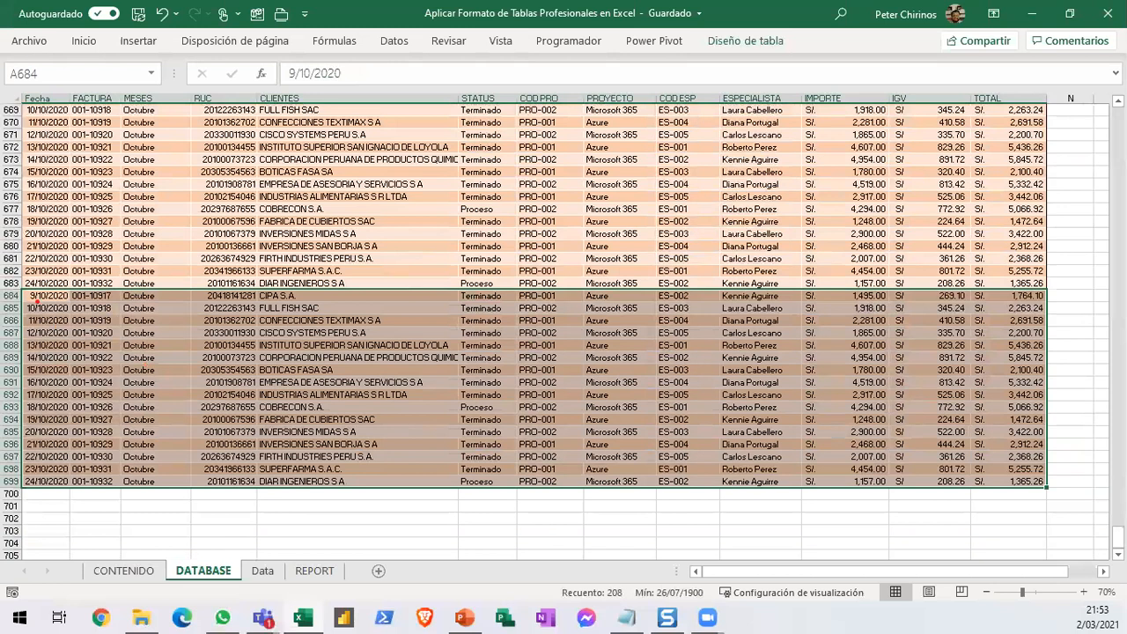
pyautogui.moveTo(15, 283)
pyautogui.mouseDown()
pyautogui.moveTo(331, 434)
pyautogui.moveTo(1056, 498)
pyautogui.mouseUp()
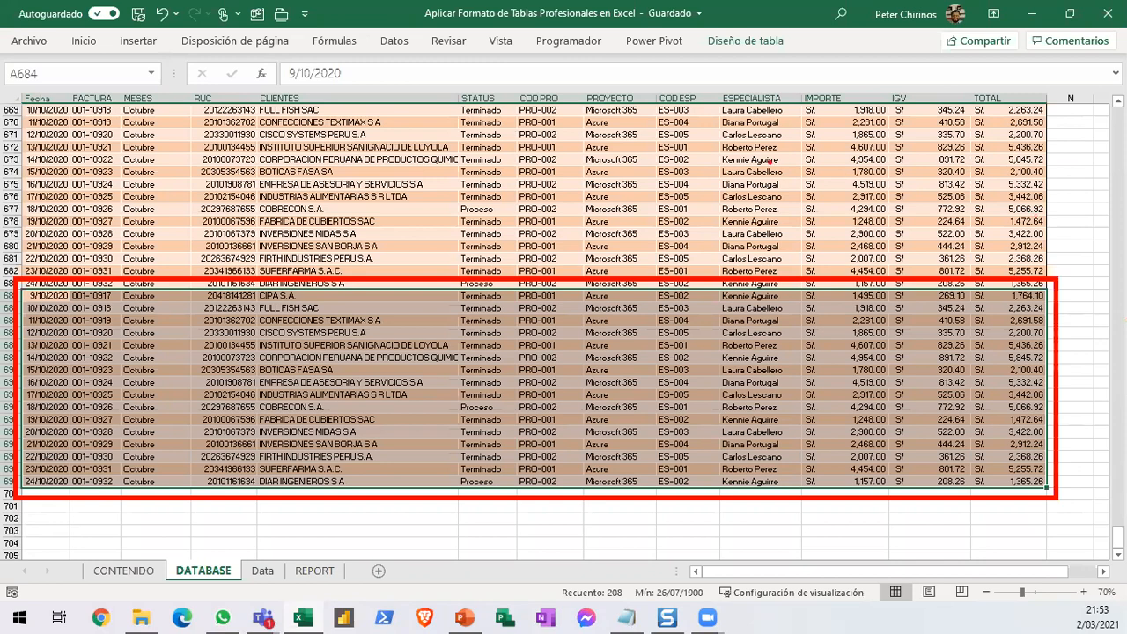
# Return to the REPORT sheet and capture an image of the whole PivotTable with Snagit.
pyautogui.click(315, 570)
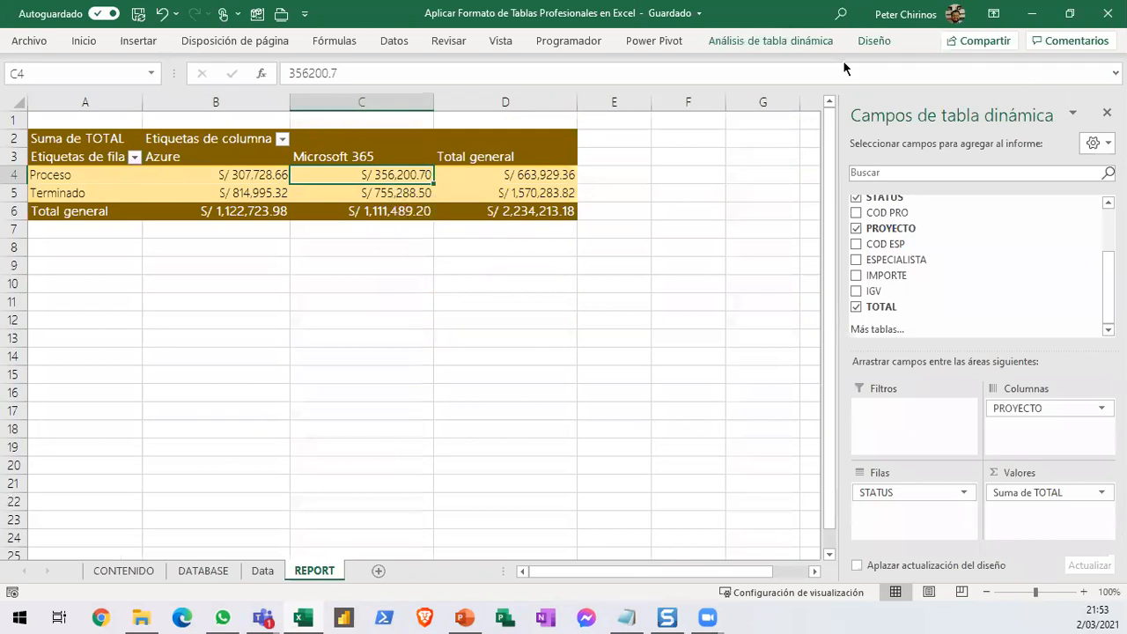
pyautogui.click(772, 41)
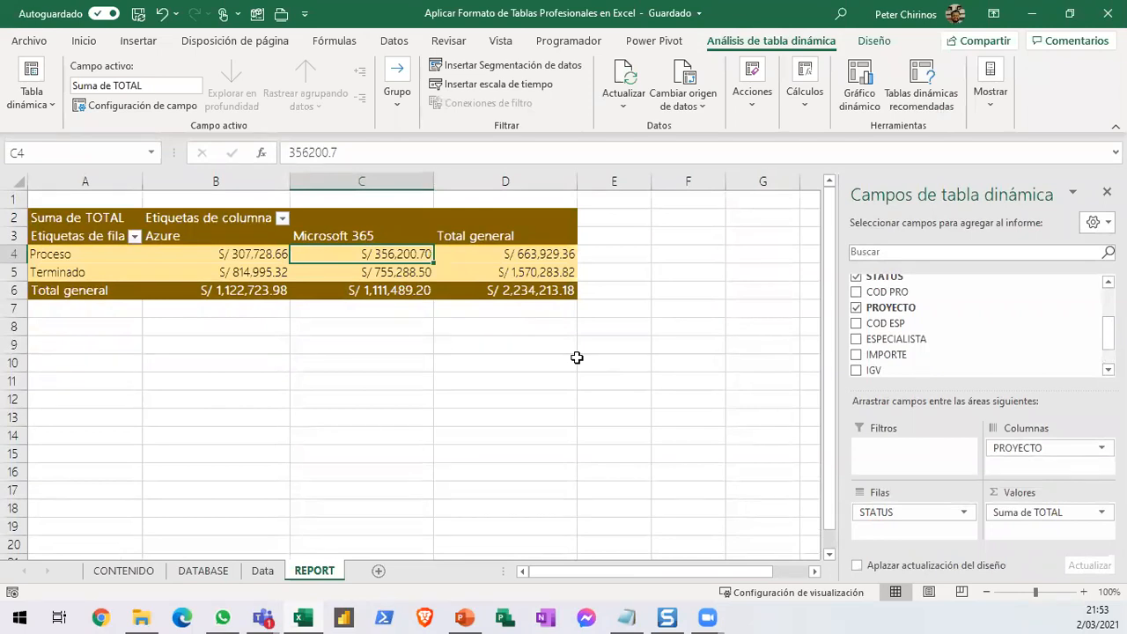
pyautogui.press('Print')
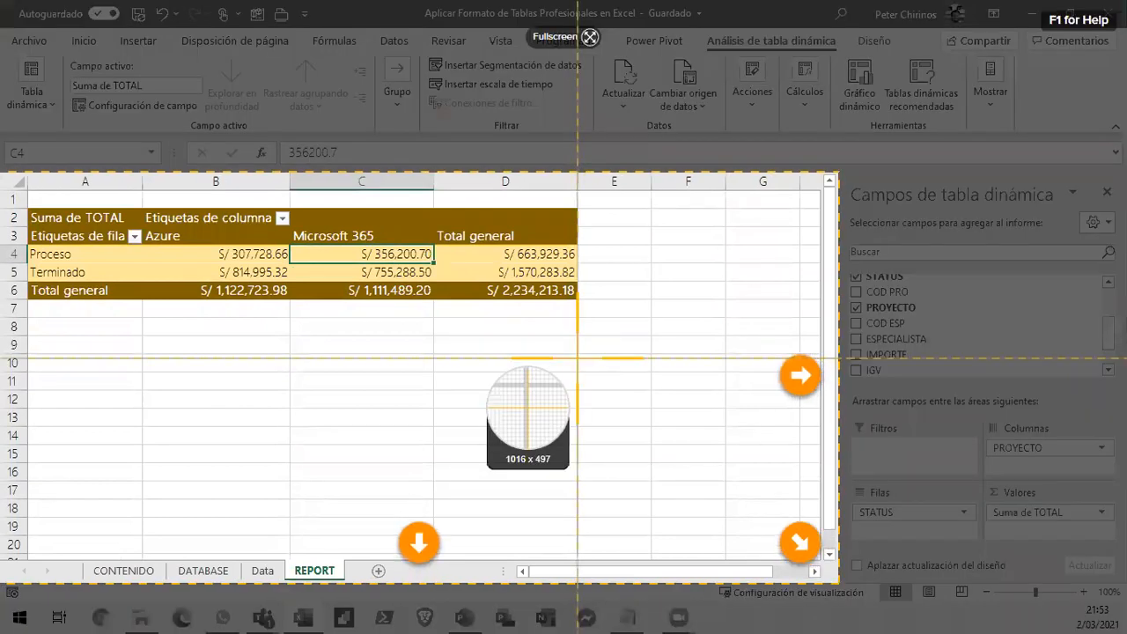
pyautogui.moveTo(22, 172); pyautogui.dragTo(604, 329)
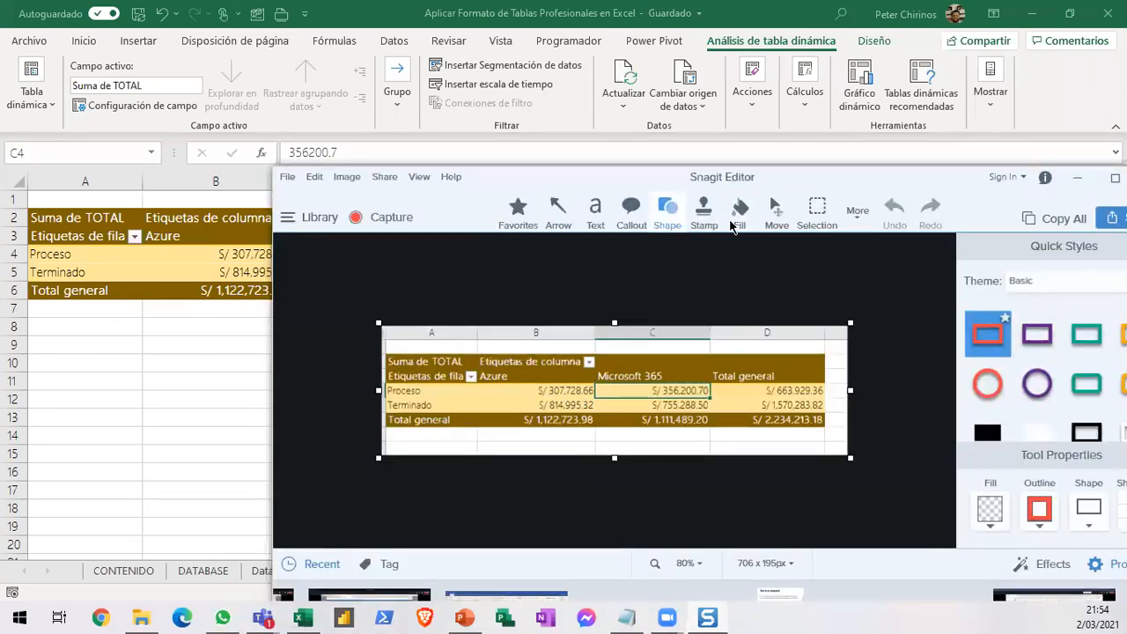
pyautogui.click(707, 618)
# Refresh the PivotTable with the added records and compare its Microsoft 365 Proceso sum with the captured image in Snagit Editor.
pyautogui.click(388, 252)
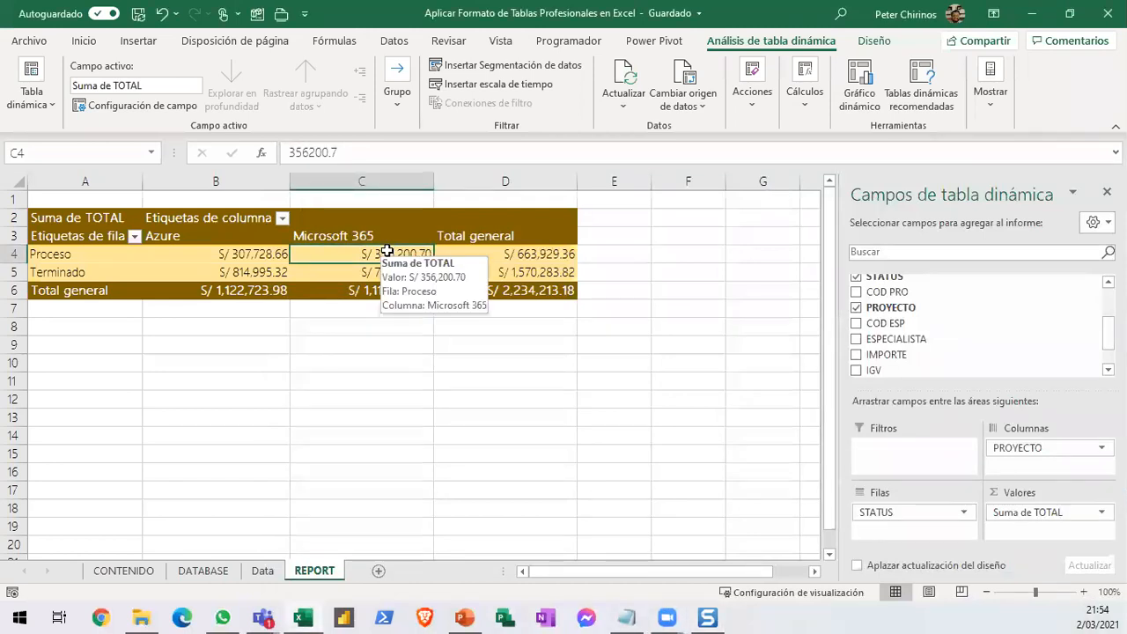
pyautogui.click(323, 275)
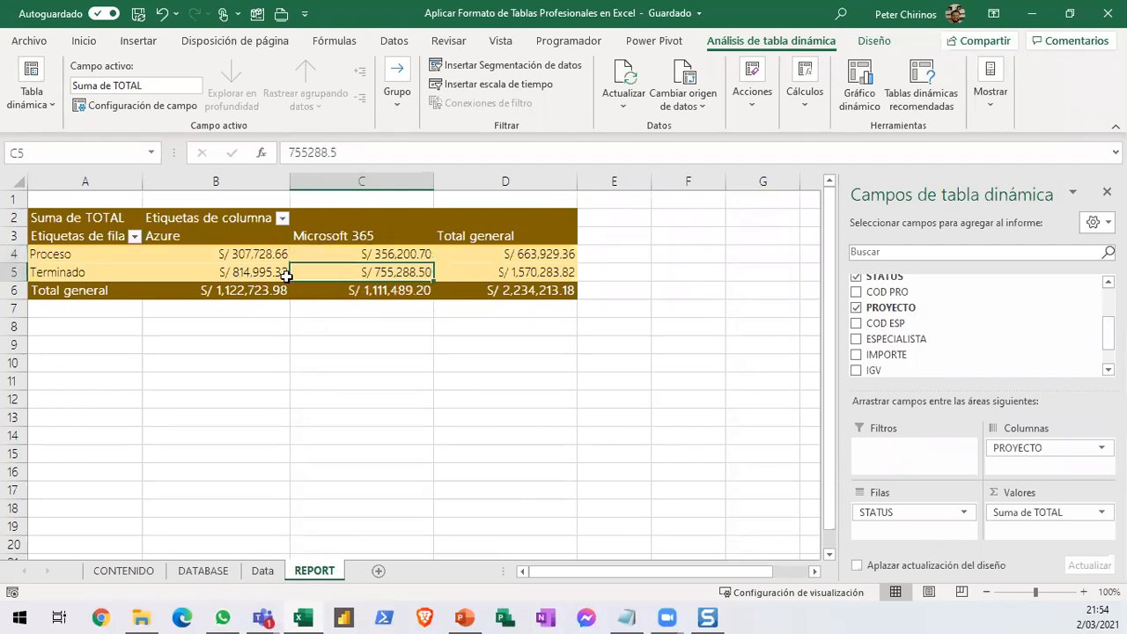
pyautogui.click(251, 274)
pyautogui.click(251, 253)
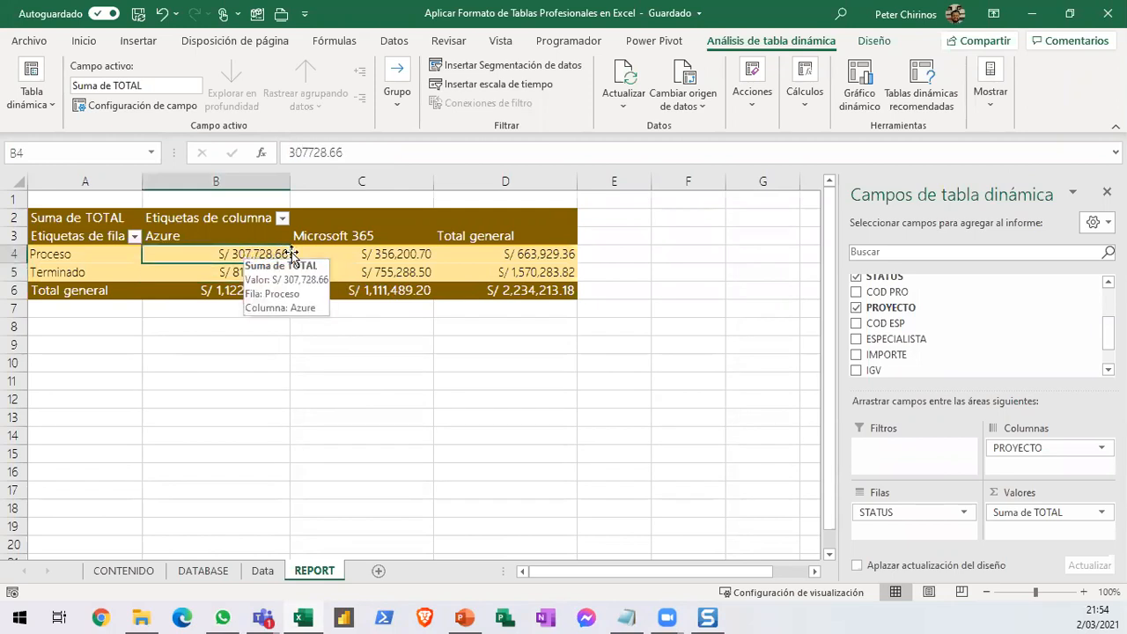
pyautogui.click(333, 254)
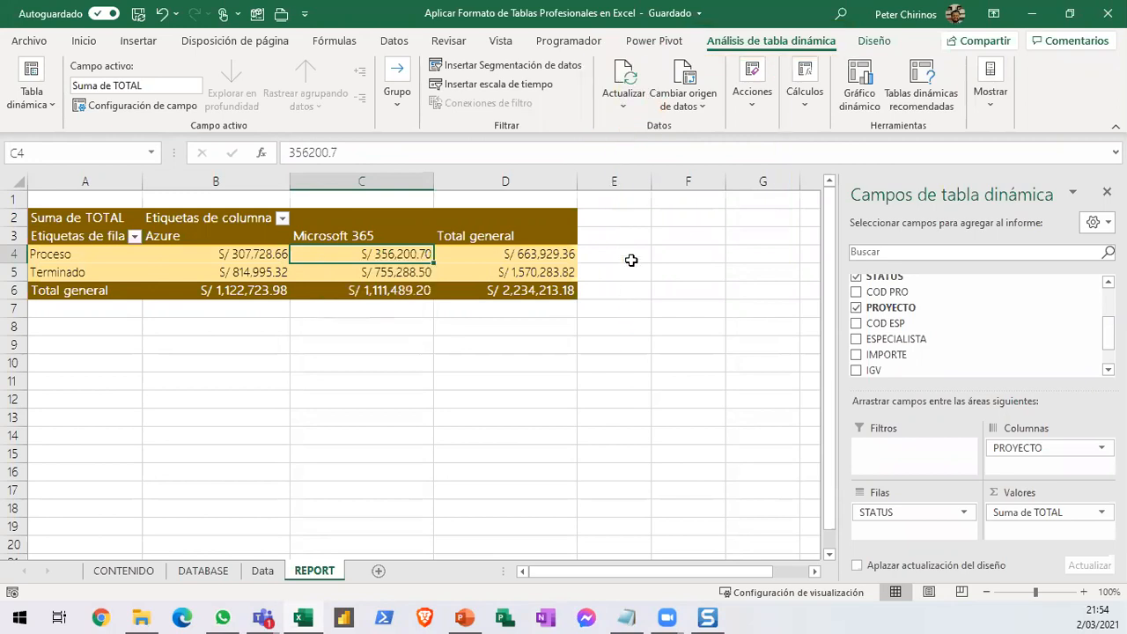
pyautogui.click(626, 77)
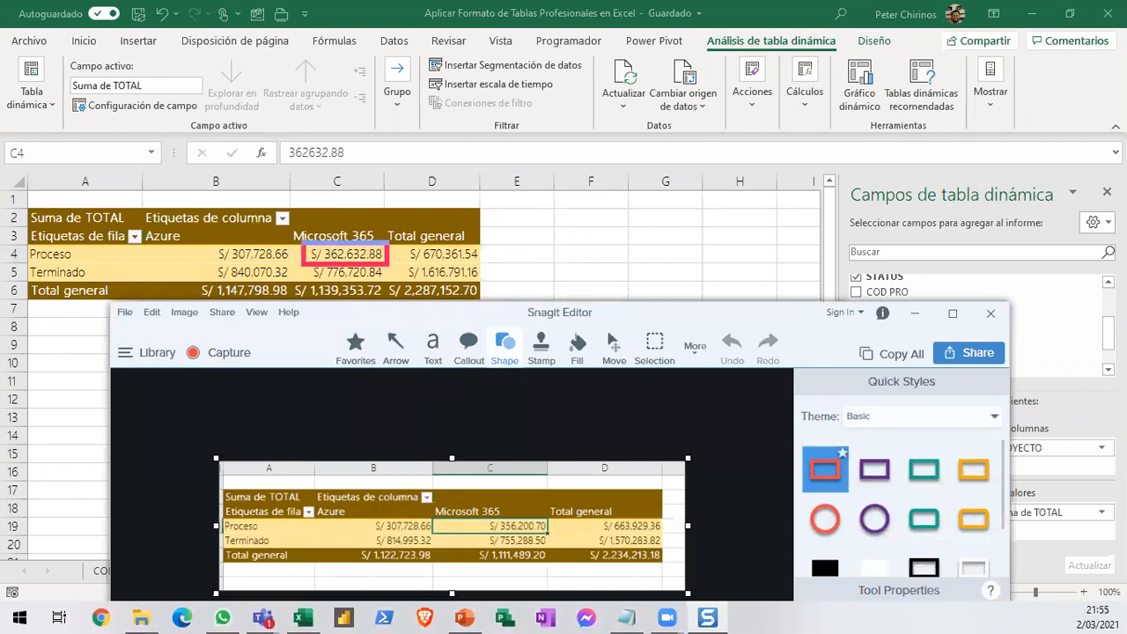
pyautogui.moveTo(481, 515)
pyautogui.mouseDown()
pyautogui.moveTo(555, 538)
pyautogui.moveTo(553, 484)
pyautogui.moveTo(573, 459)
pyautogui.mouseUp()
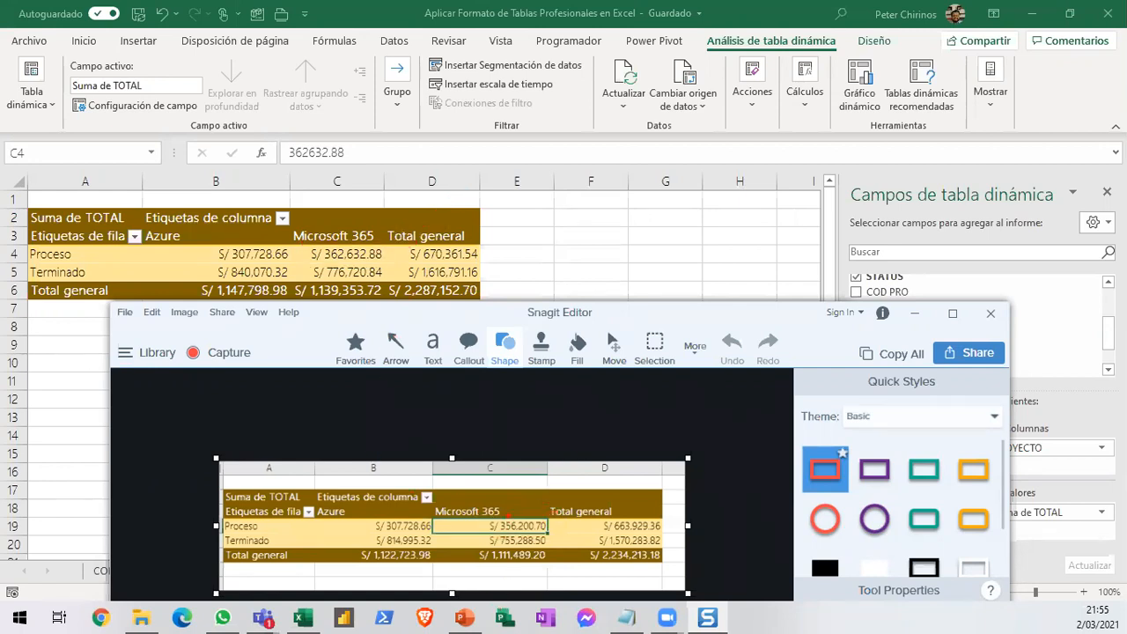
# Close the captured image in Snagit Editor and review the added records at the end of the DATABASE table.
pyautogui.moveTo(468, 531); pyautogui.dragTo(552, 557)
pyautogui.click(989, 314)
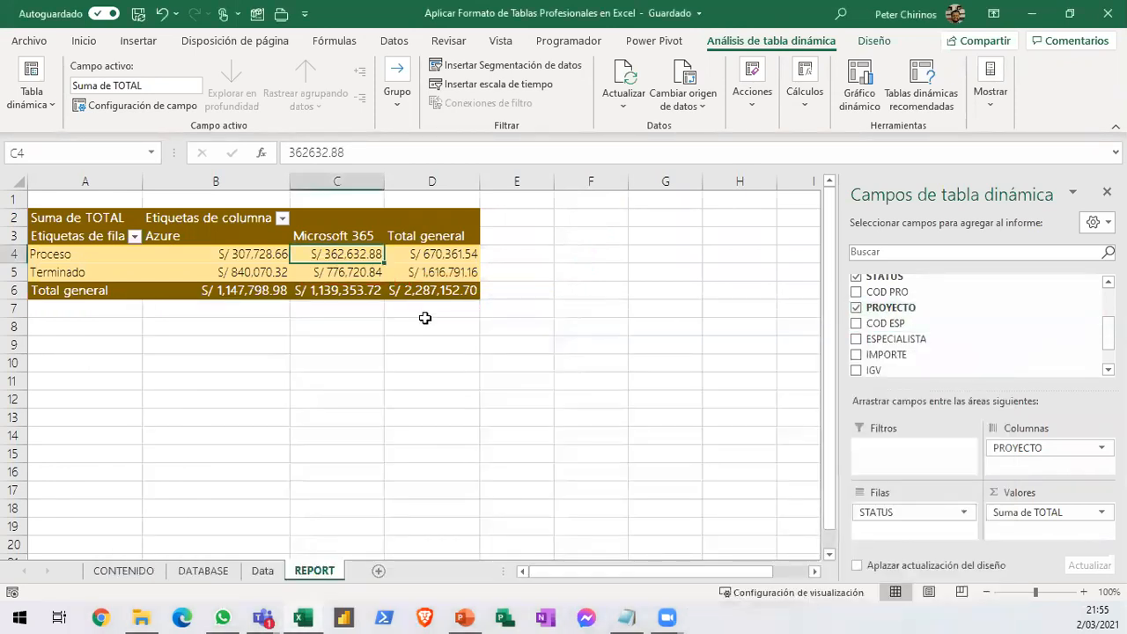
pyautogui.click(203, 570)
pyautogui.scroll(-5, 238, 502)
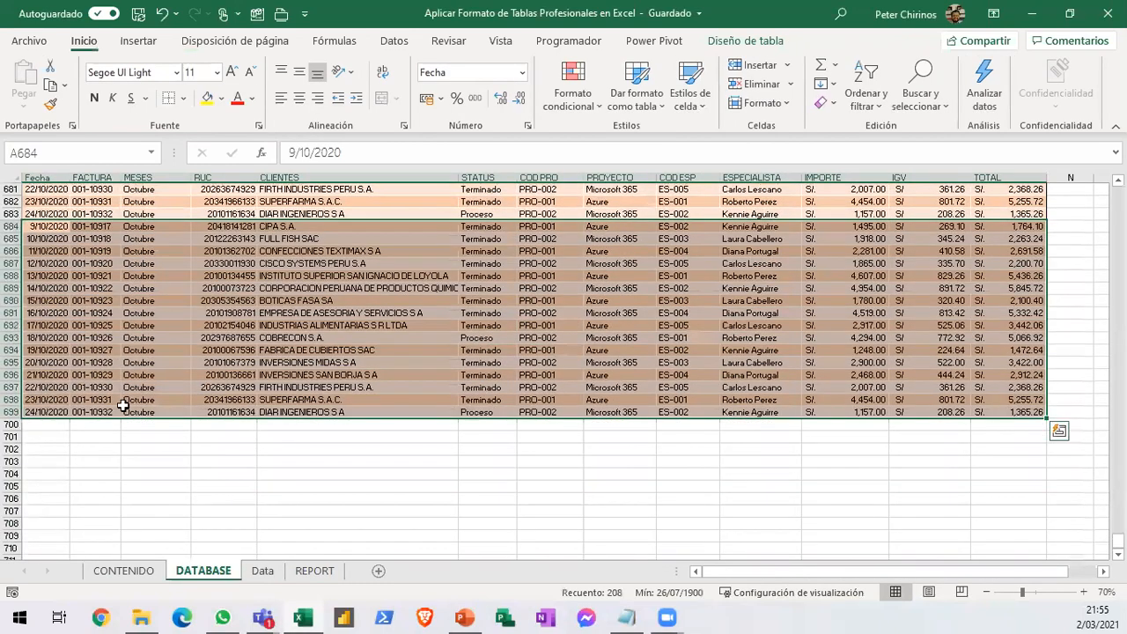
pyautogui.click(39, 424)
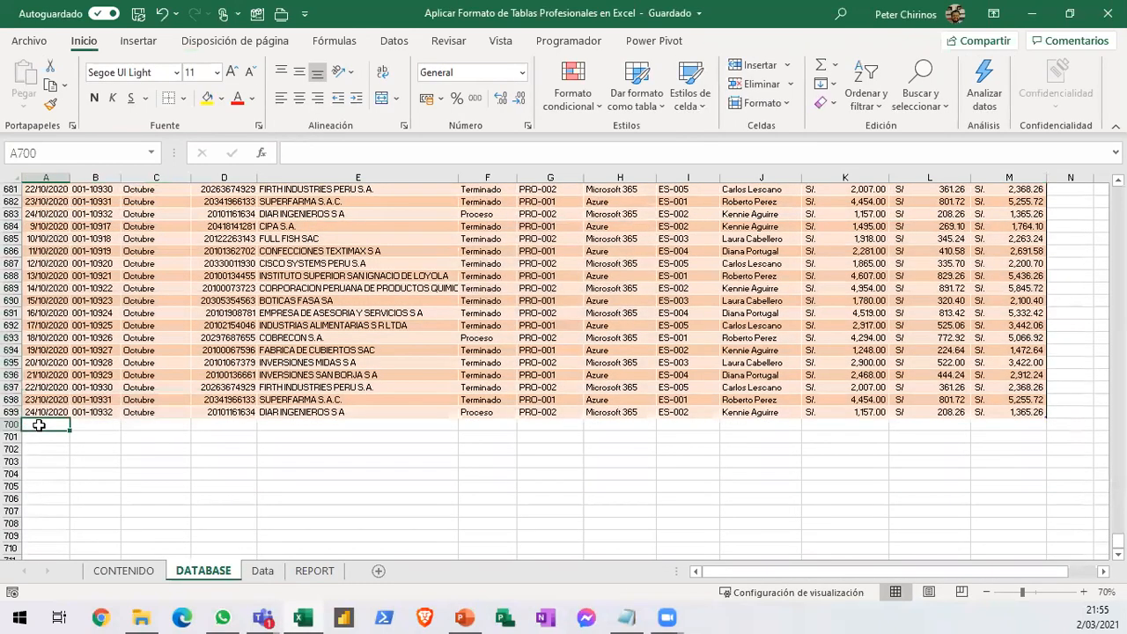
# Return to the REPORT sheet and widen the Microsoft 365 column of the PivotTable.
pyautogui.click(314, 570)
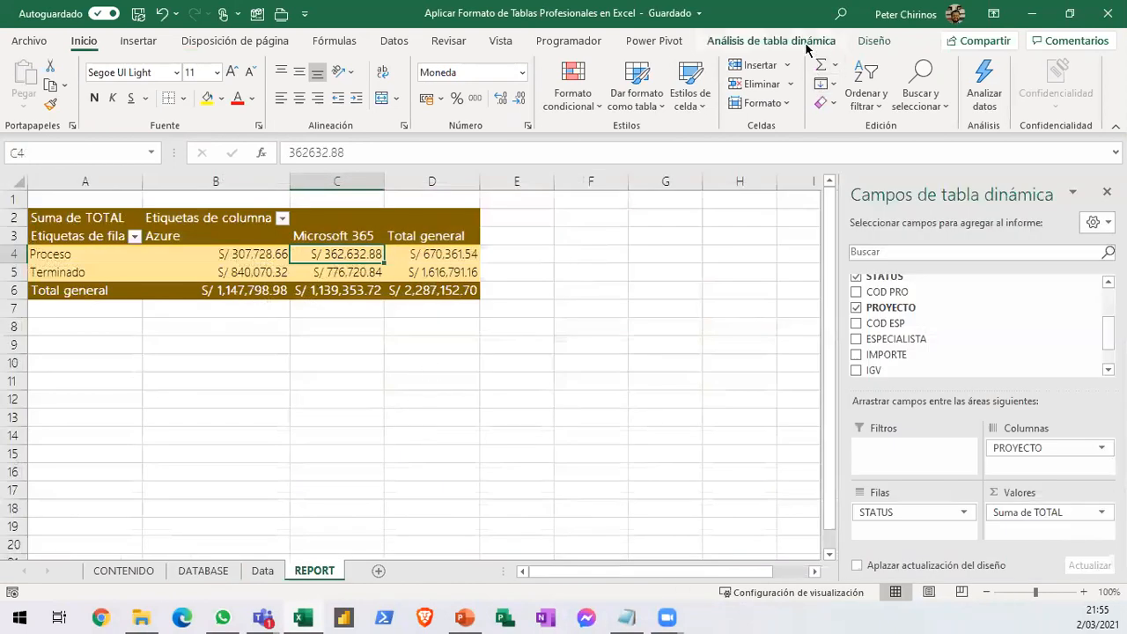
pyautogui.click(801, 42)
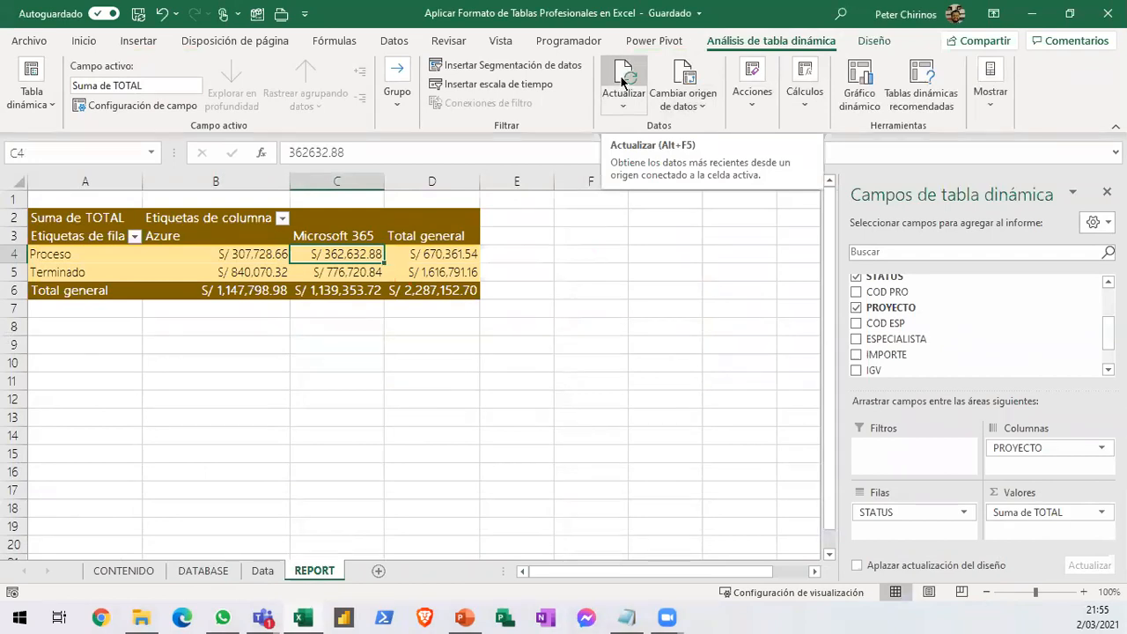
pyautogui.click(343, 273)
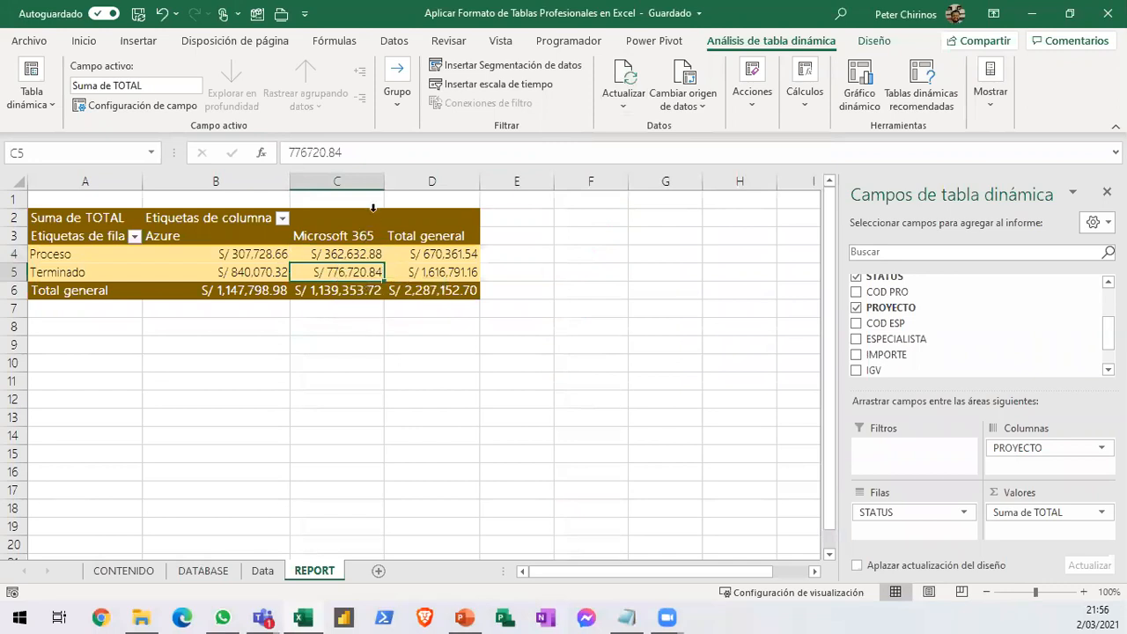
pyautogui.moveTo(381, 185); pyautogui.dragTo(440, 181)
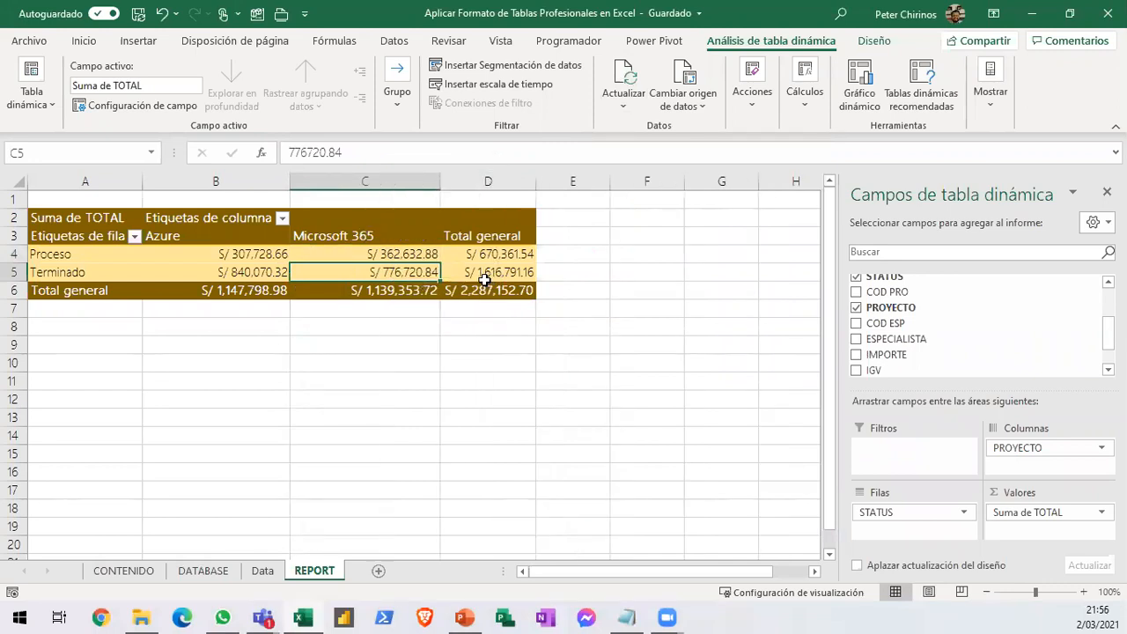
# Examine the Proceso and Terminado sums for Azure and Microsoft 365 in the PivotTable.
pyautogui.click(249, 258)
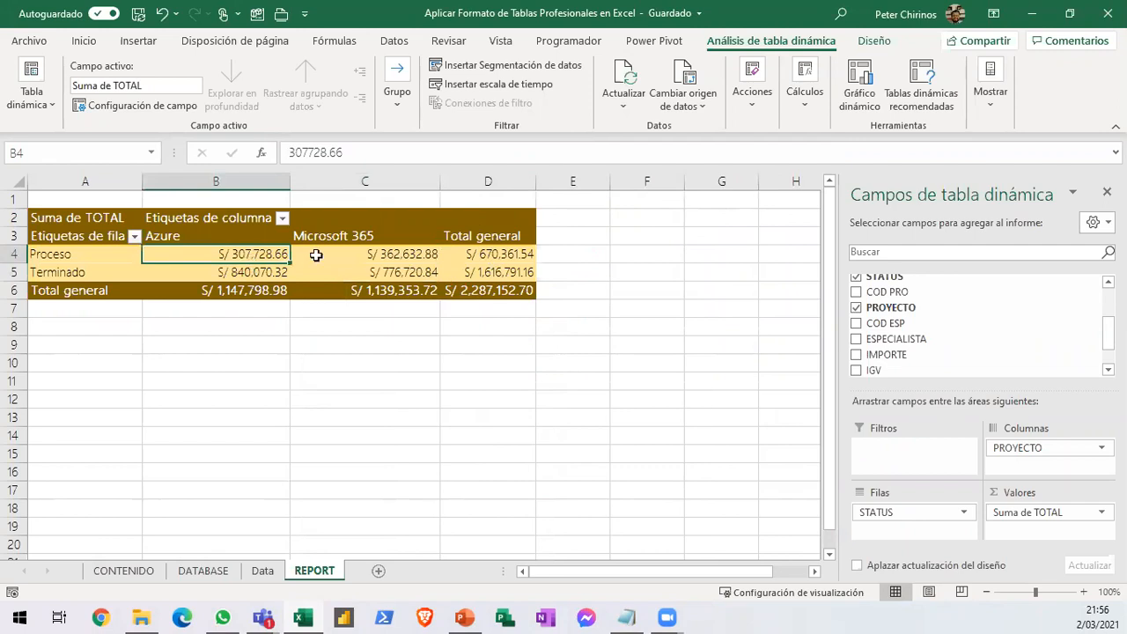
pyautogui.click(845, 111)
pyautogui.click(806, 67)
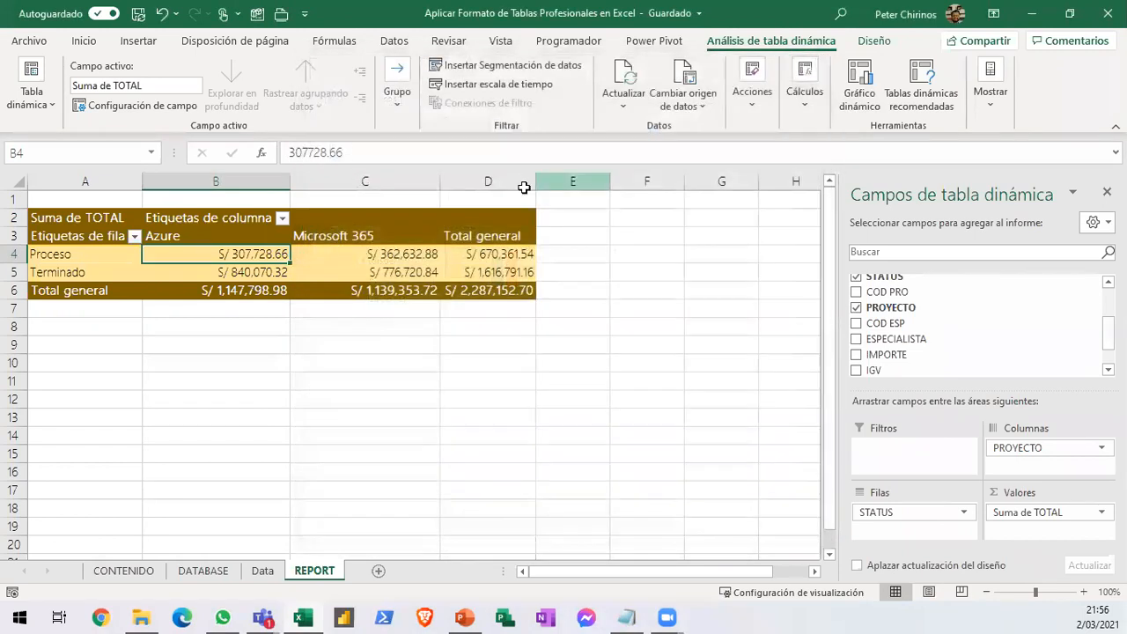
pyautogui.click(367, 253)
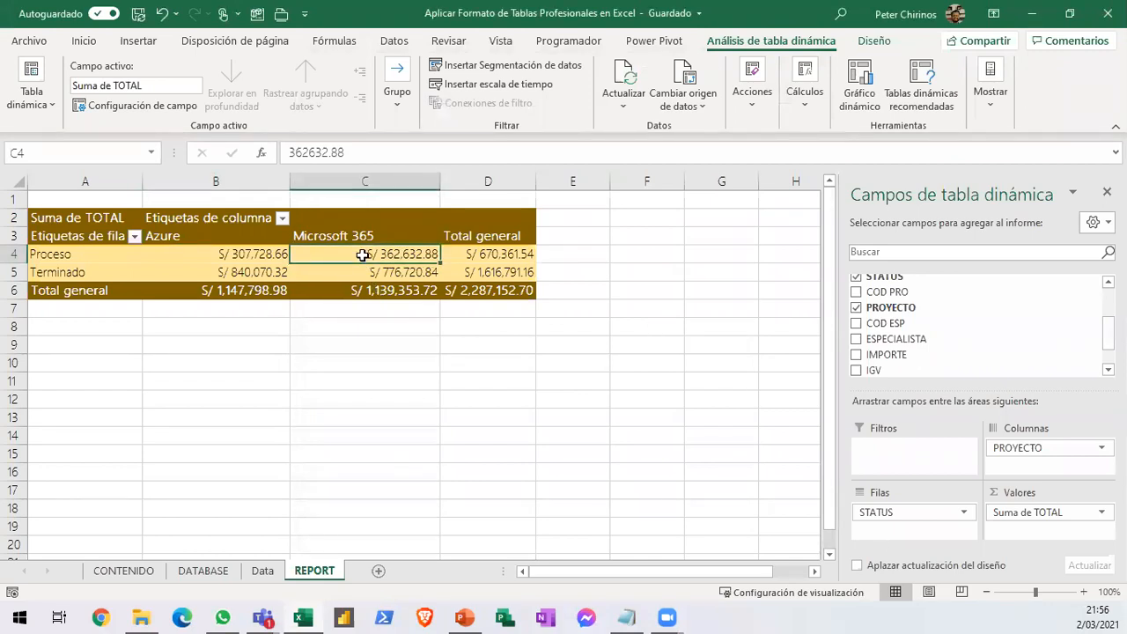
pyautogui.click(336, 270)
pyautogui.click(338, 256)
pyautogui.click(246, 255)
pyautogui.click(269, 273)
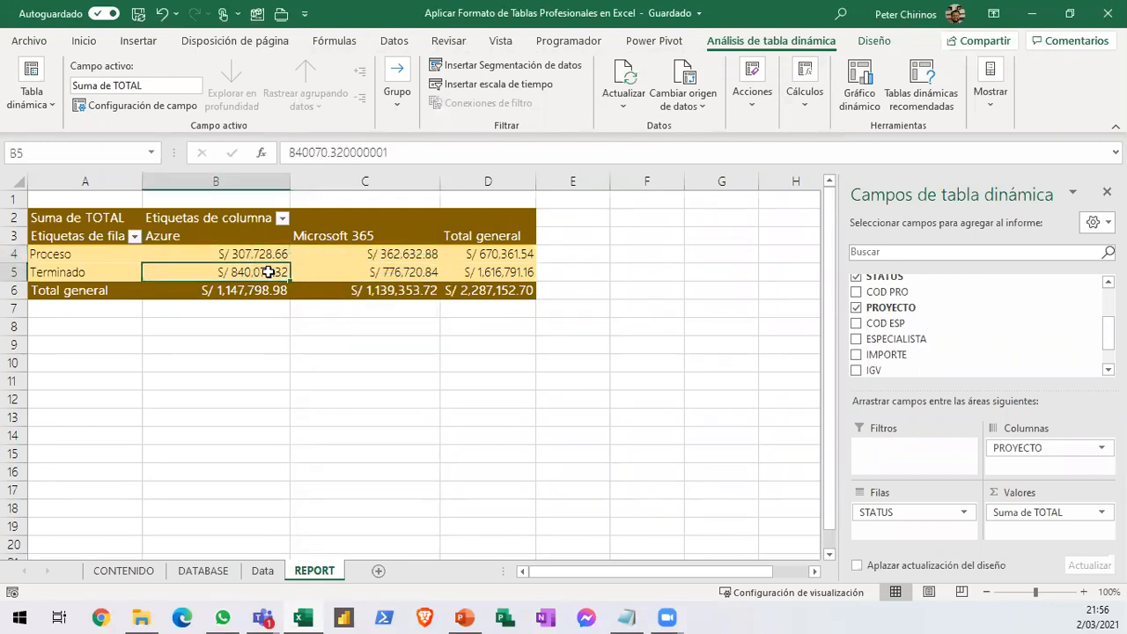
pyautogui.click(372, 269)
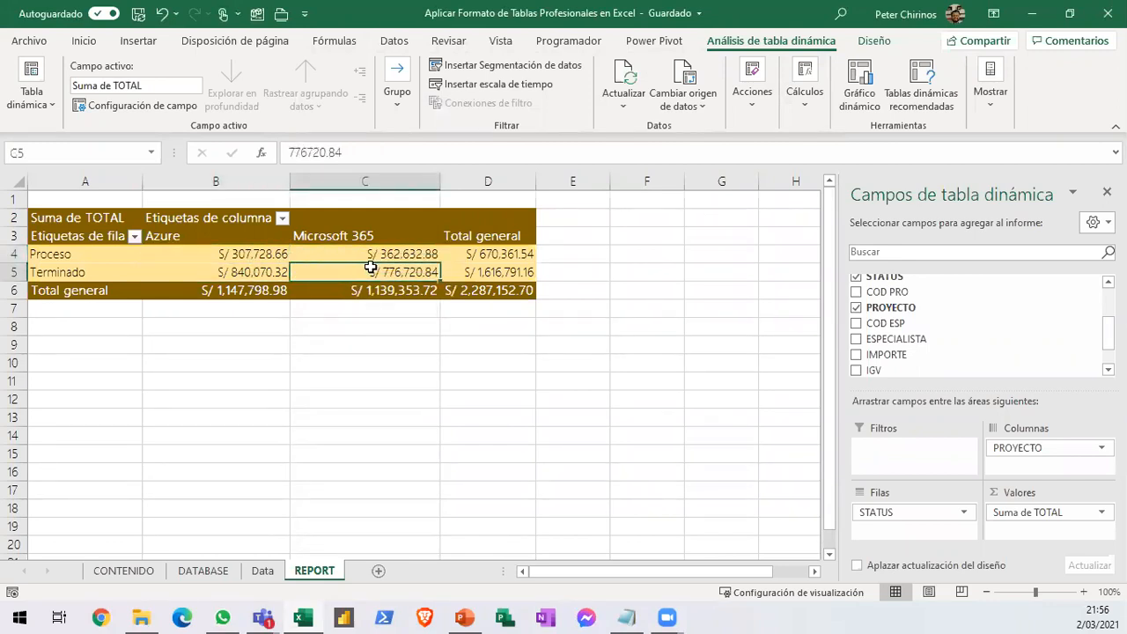
# Insert a clustered column PivotChart and fit it directly below the PivotTable, about 7.62 cm high and 16.1 cm wide.
pyautogui.click(861, 107)
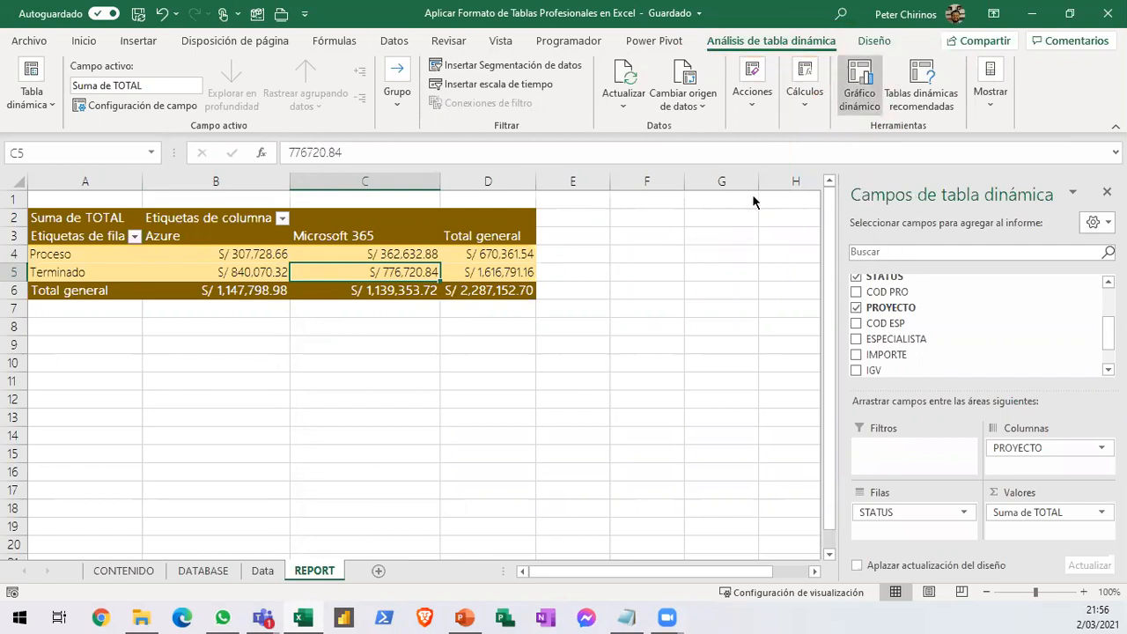
pyautogui.click(859, 84)
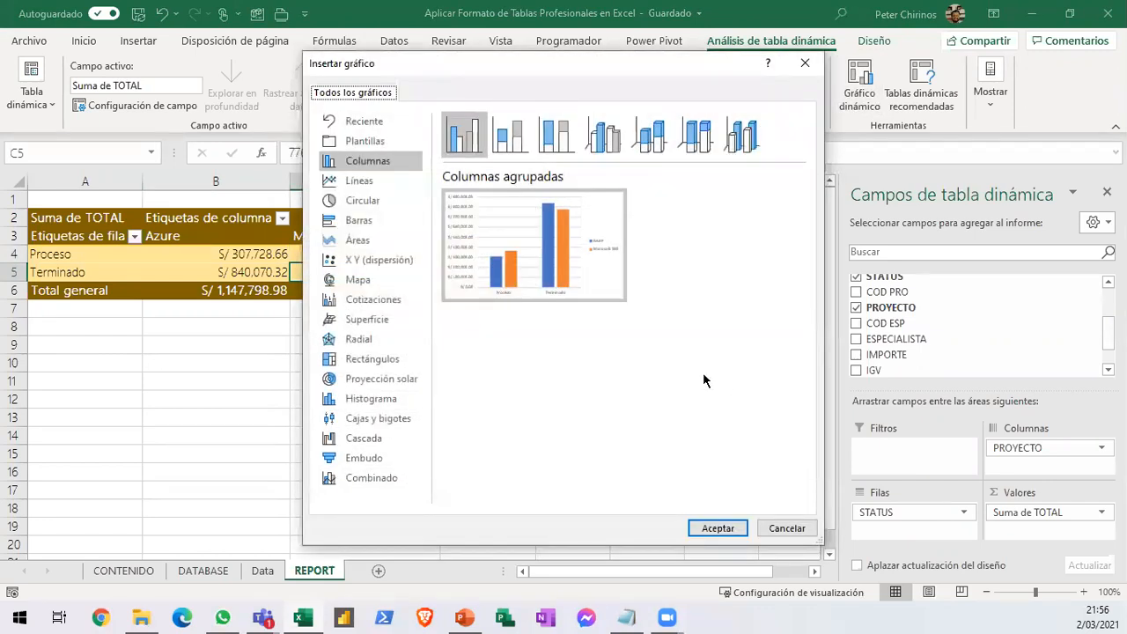
pyautogui.click(717, 528)
pyautogui.moveTo(611, 290); pyautogui.dragTo(412, 336)
pyautogui.moveTo(428, 424); pyautogui.dragTo(533, 411)
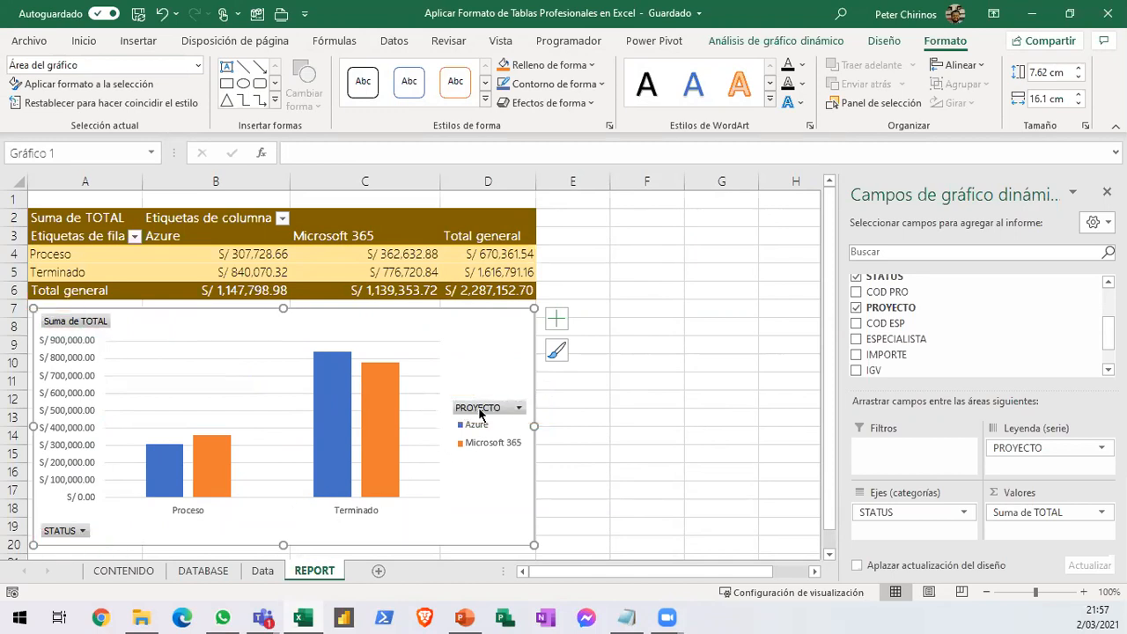
# Hide all field buttons on the PivotChart and add a chart title.
pyautogui.click(777, 41)
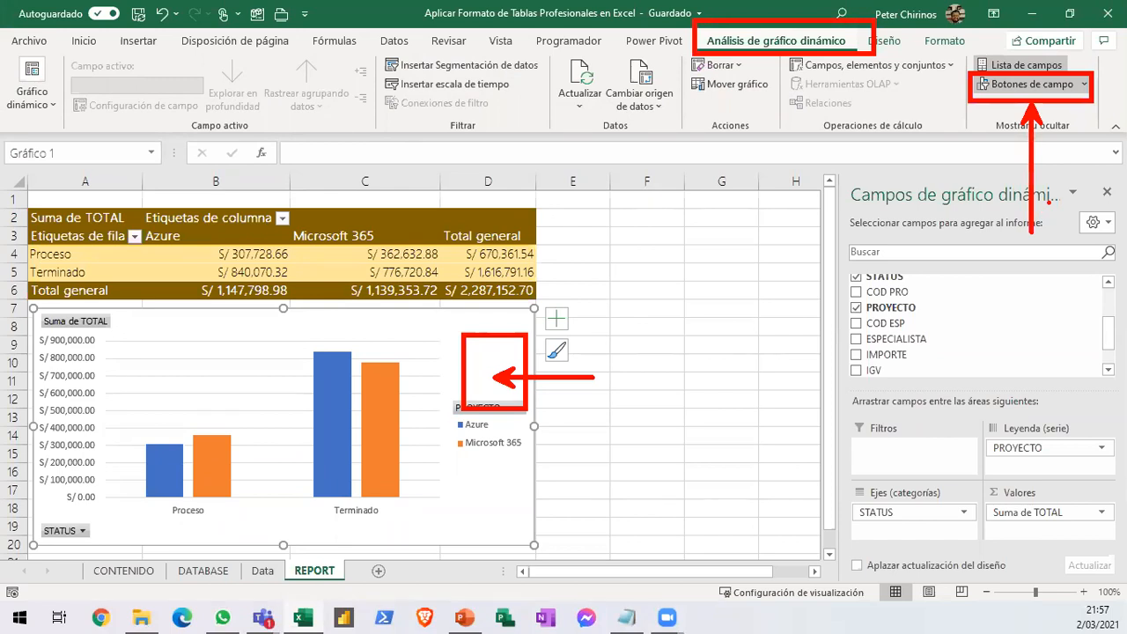
pyautogui.click(1032, 85)
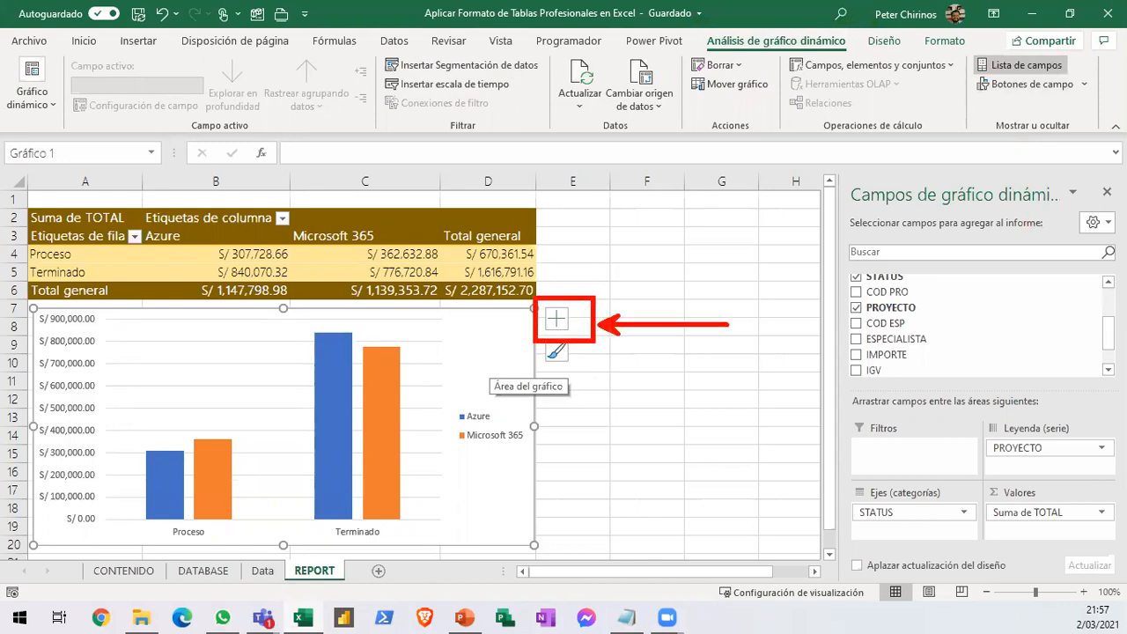
pyautogui.click(557, 319)
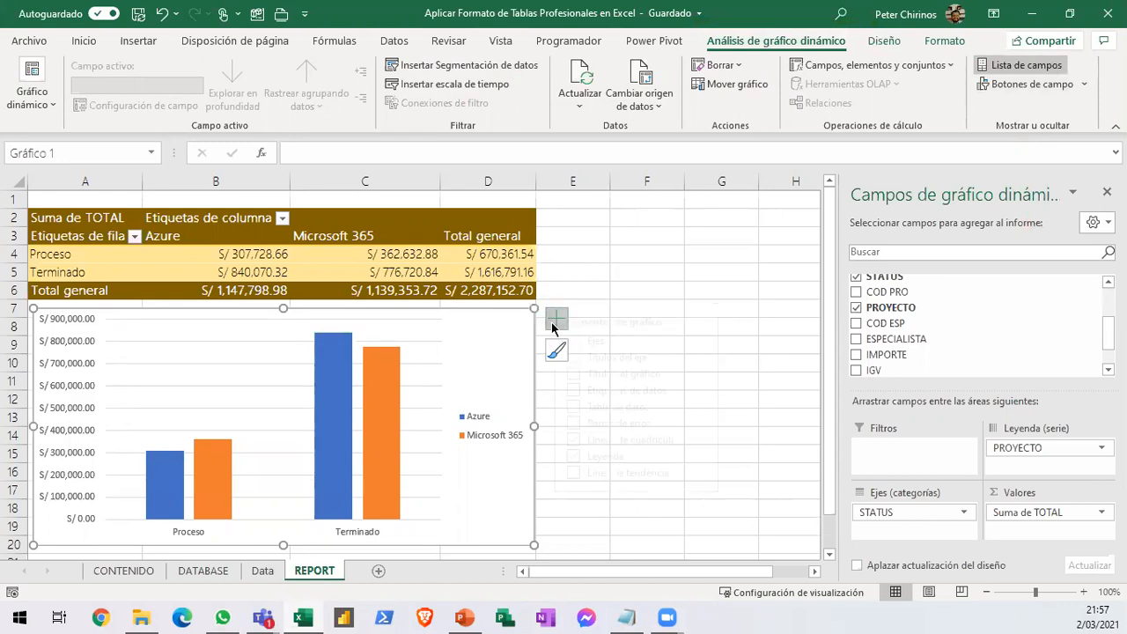
pyautogui.click(598, 374)
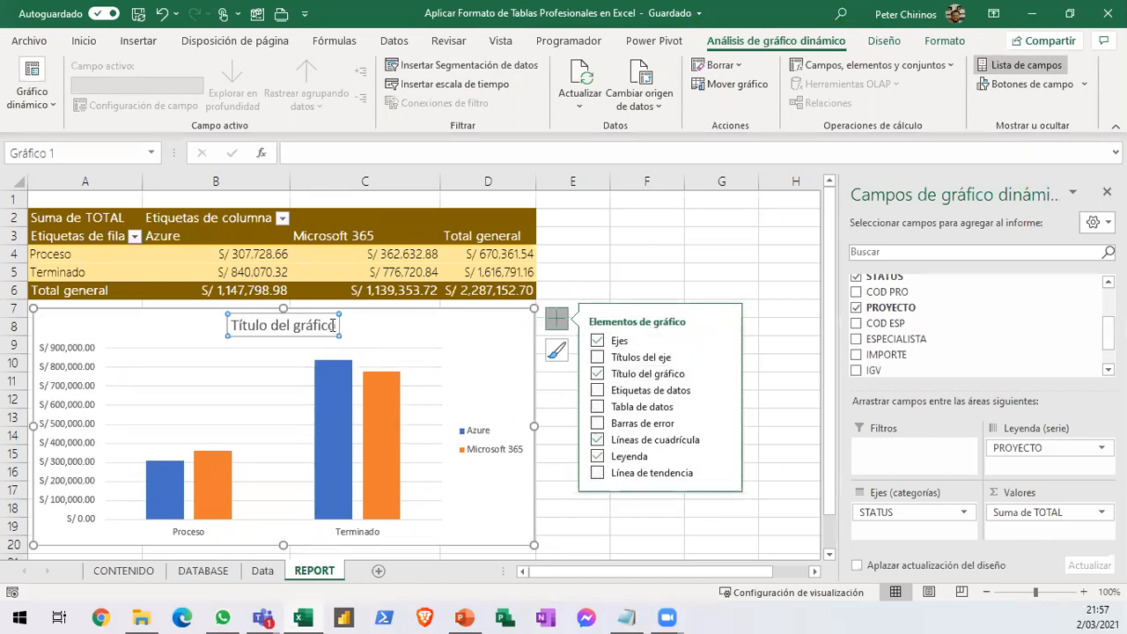
# Replace the chart's placeholder title with "Ventas por Status / Proyectos".
pyautogui.moveTo(334, 330); pyautogui.dragTo(248, 330)
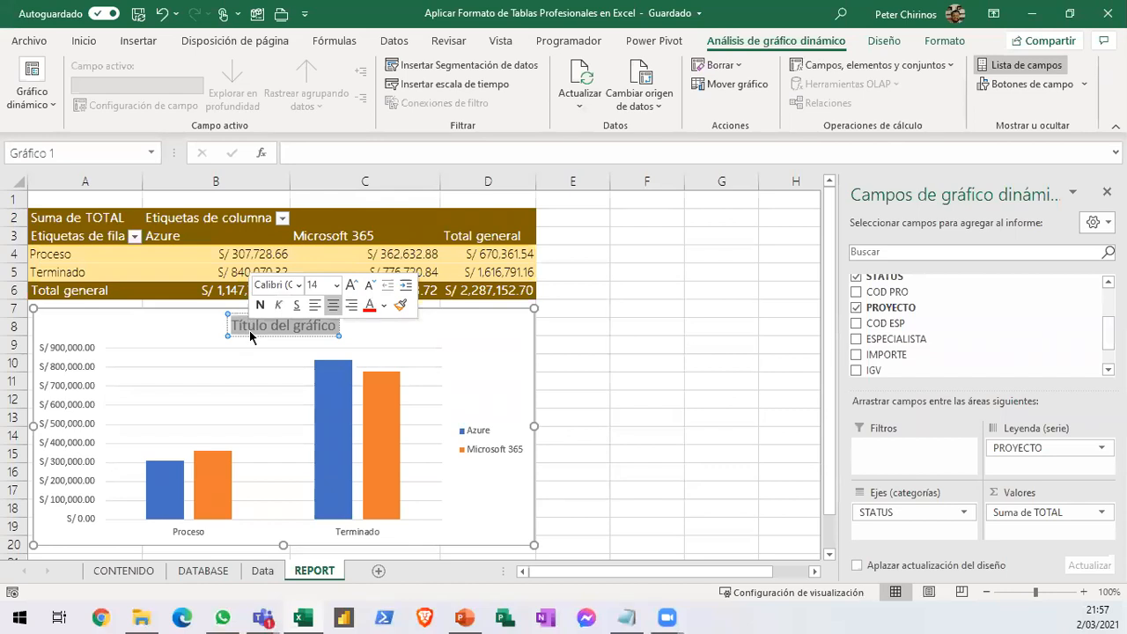
pyautogui.write('vENT')
pyautogui.press('BackSpace')
pyautogui.press('BackSpace')
pyautogui.press('BackSpace')
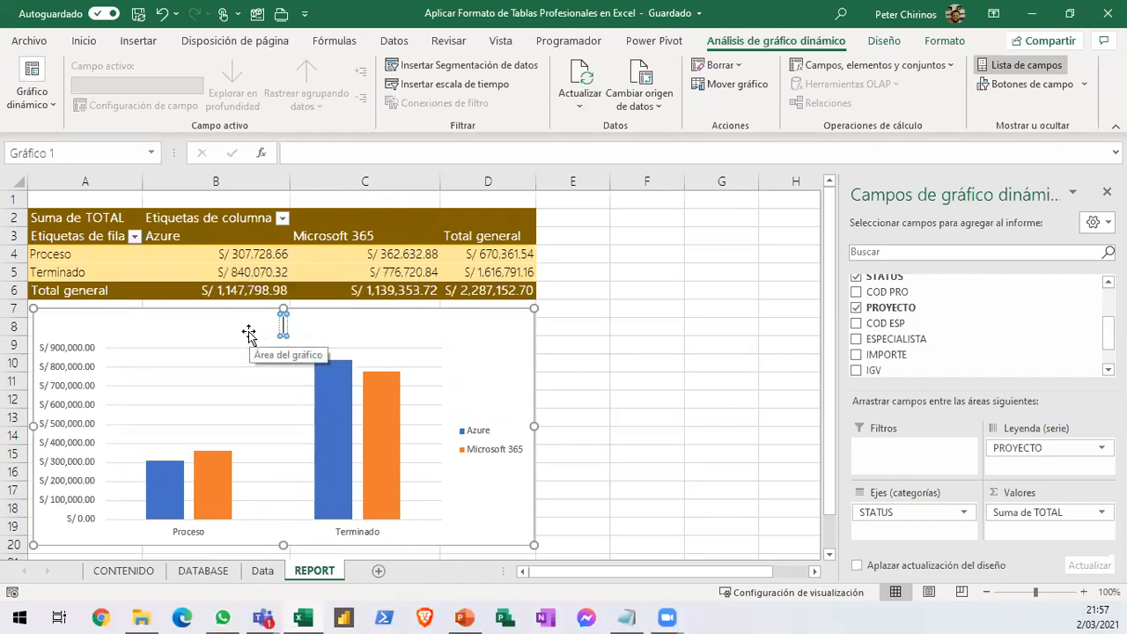
pyautogui.write('entas')
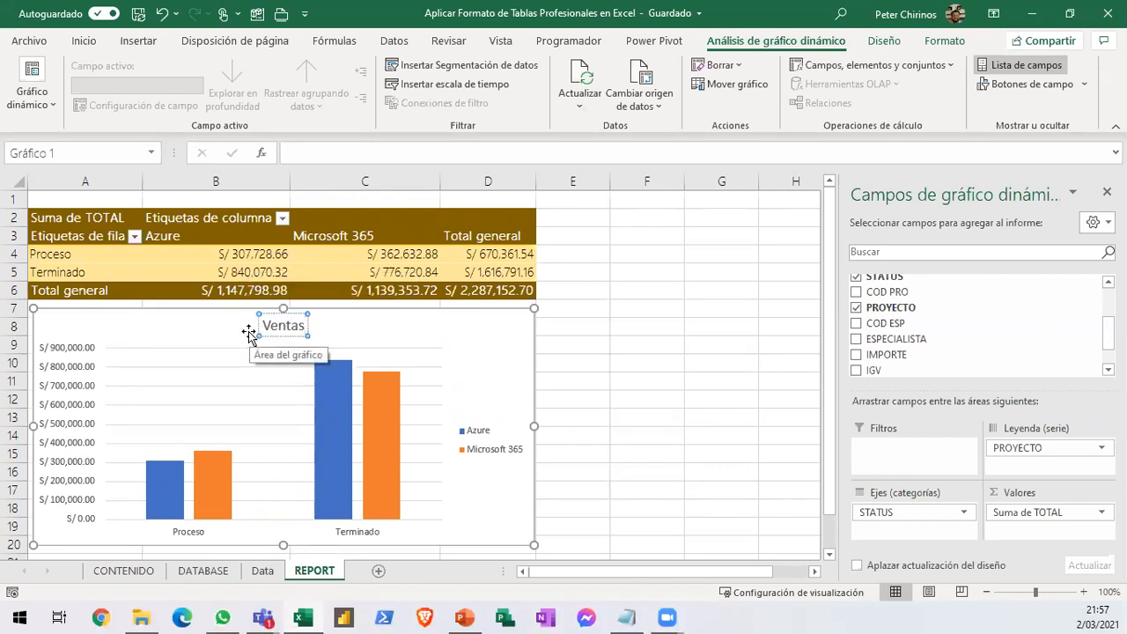
pyautogui.write(' por Sta')
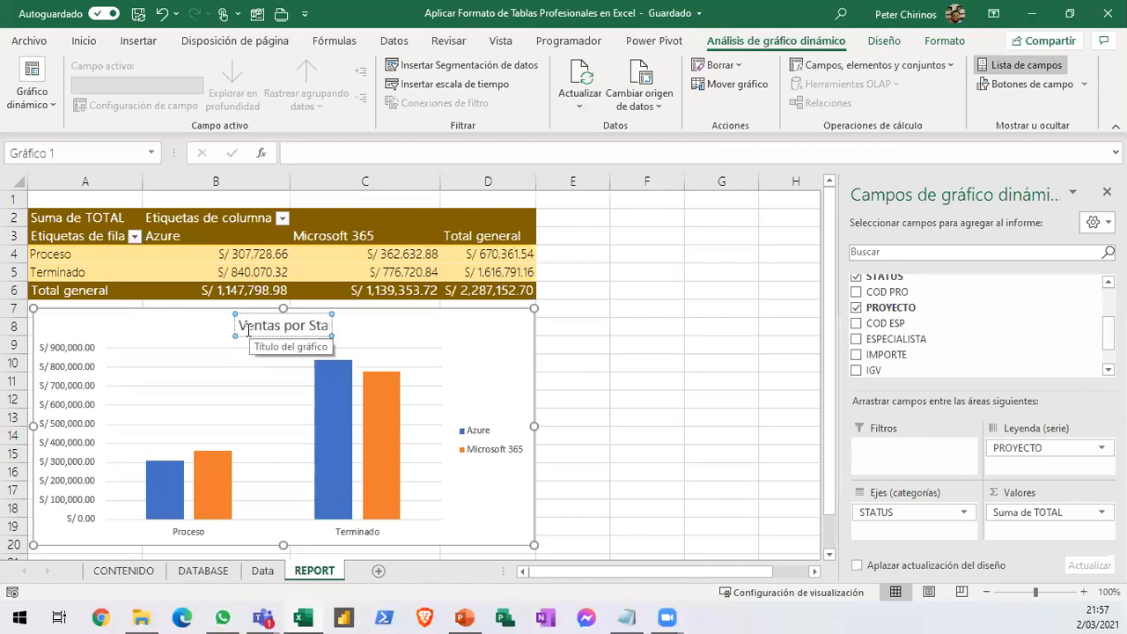
pyautogui.write('tus / Proyectos')
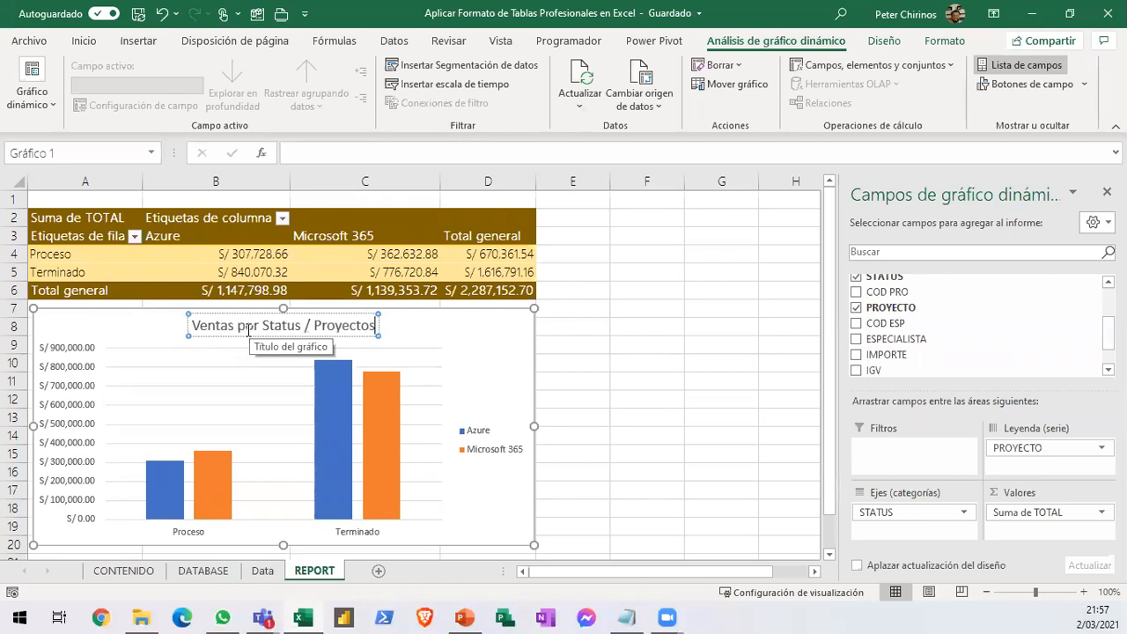
pyautogui.click(599, 326)
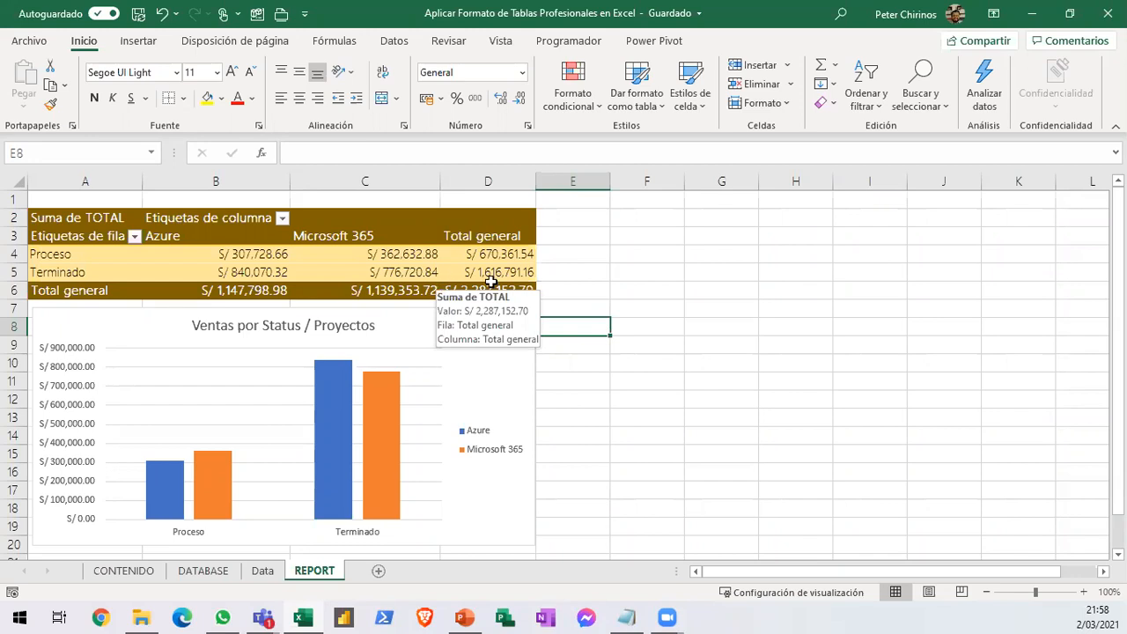
# Review the DATABASE sheet's records and the design options of its table, including the slicer command.
pyautogui.click(216, 571)
pyautogui.click(455, 343)
pyautogui.scroll(8, 456, 339)
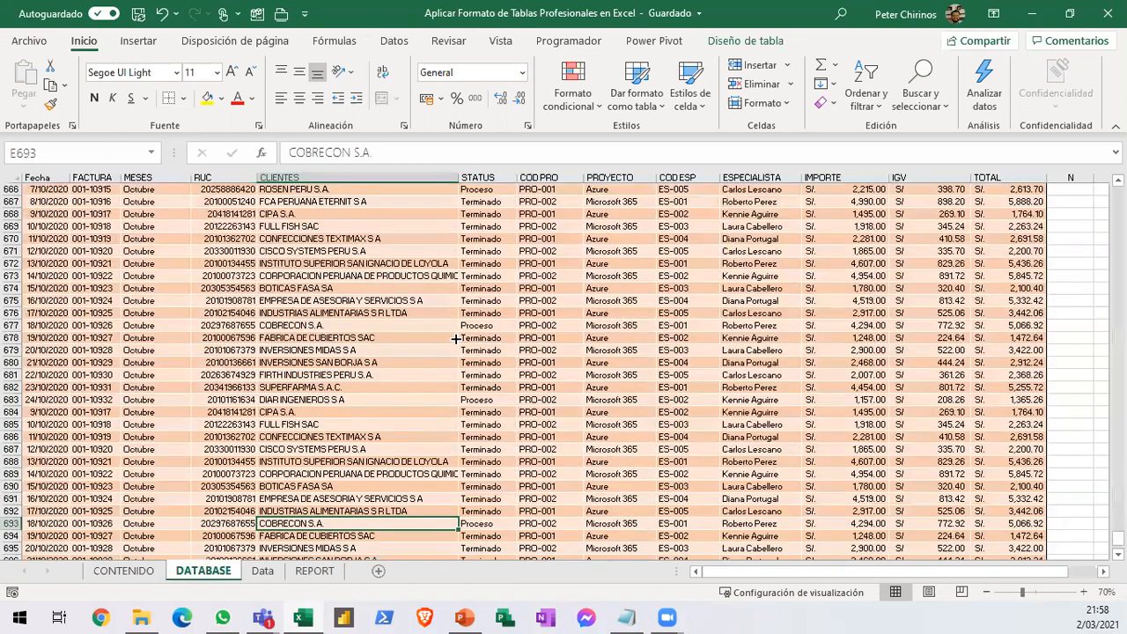
pyautogui.scroll(1, 456, 339)
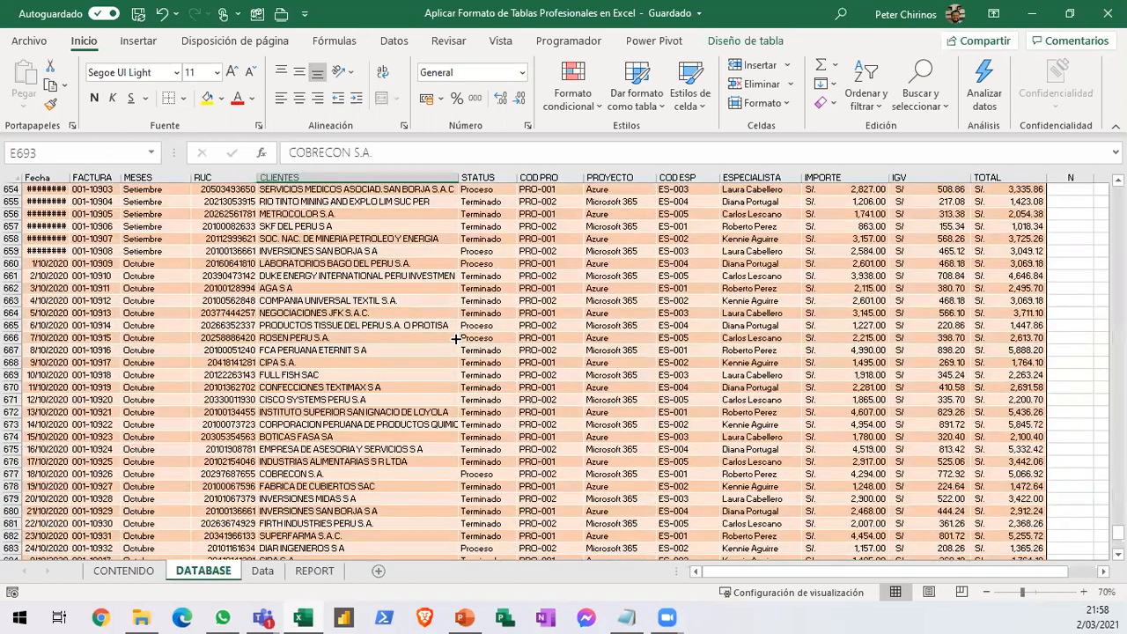
pyautogui.click(745, 41)
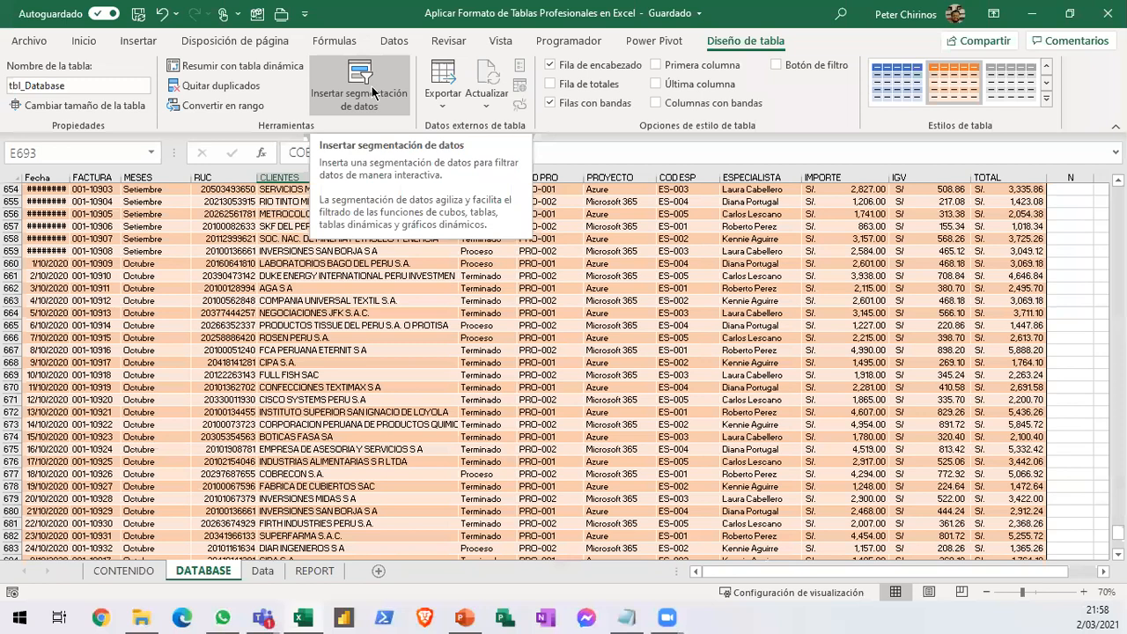
pyautogui.click(630, 313)
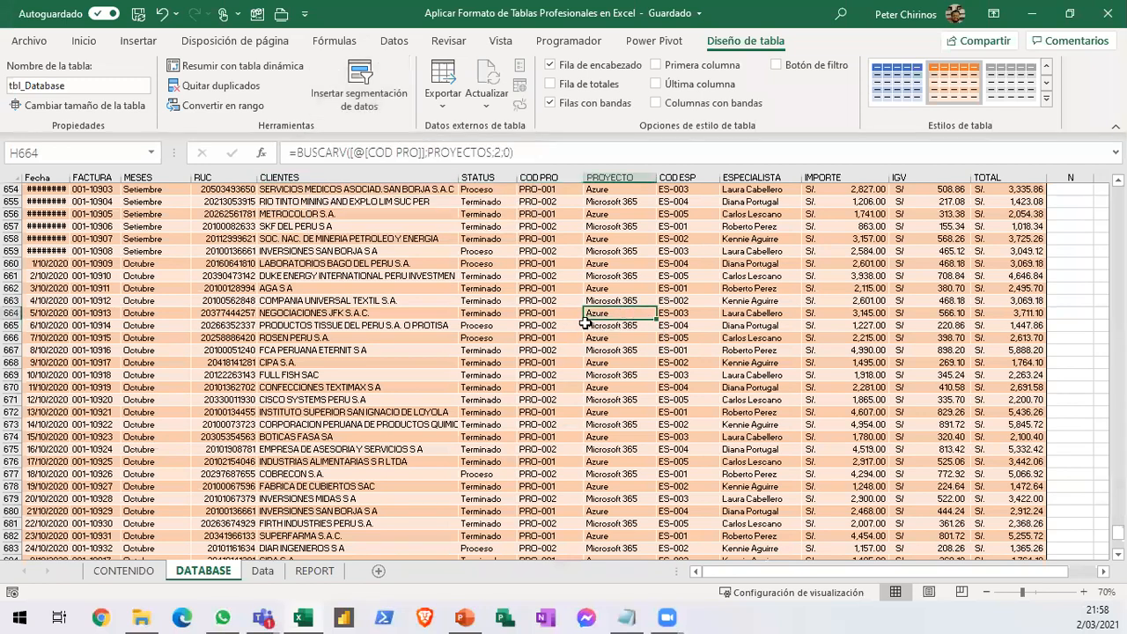
# Inspect the added records at the end of the DATABASE table and the formulas in the MESES and ESPECIALISTA columns.
pyautogui.scroll(-7, 523, 278)
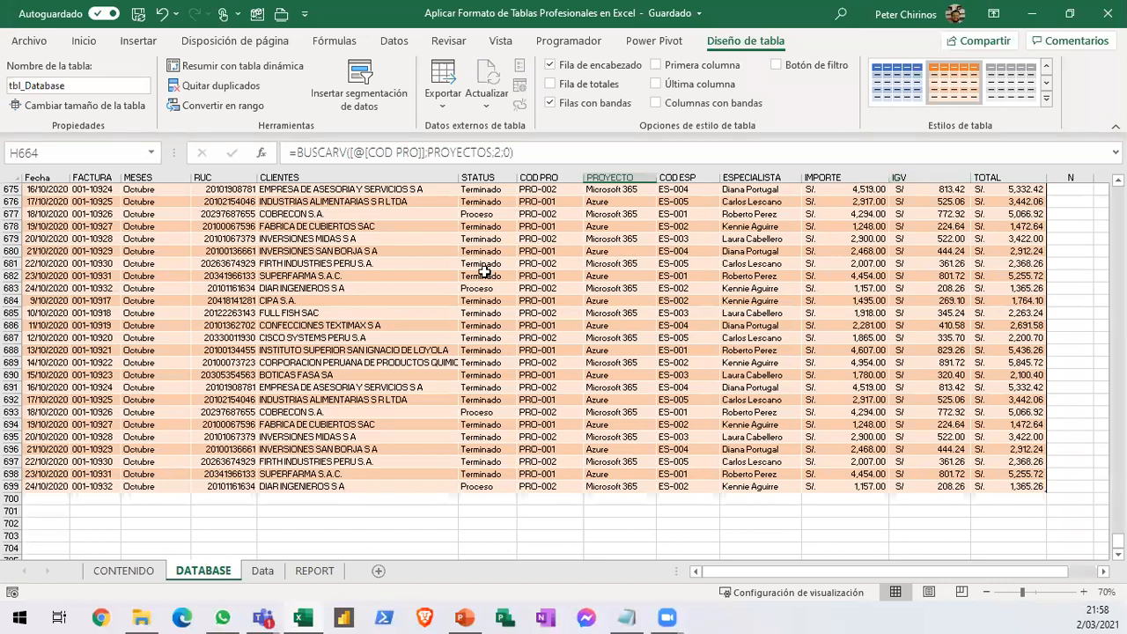
pyautogui.click(361, 387)
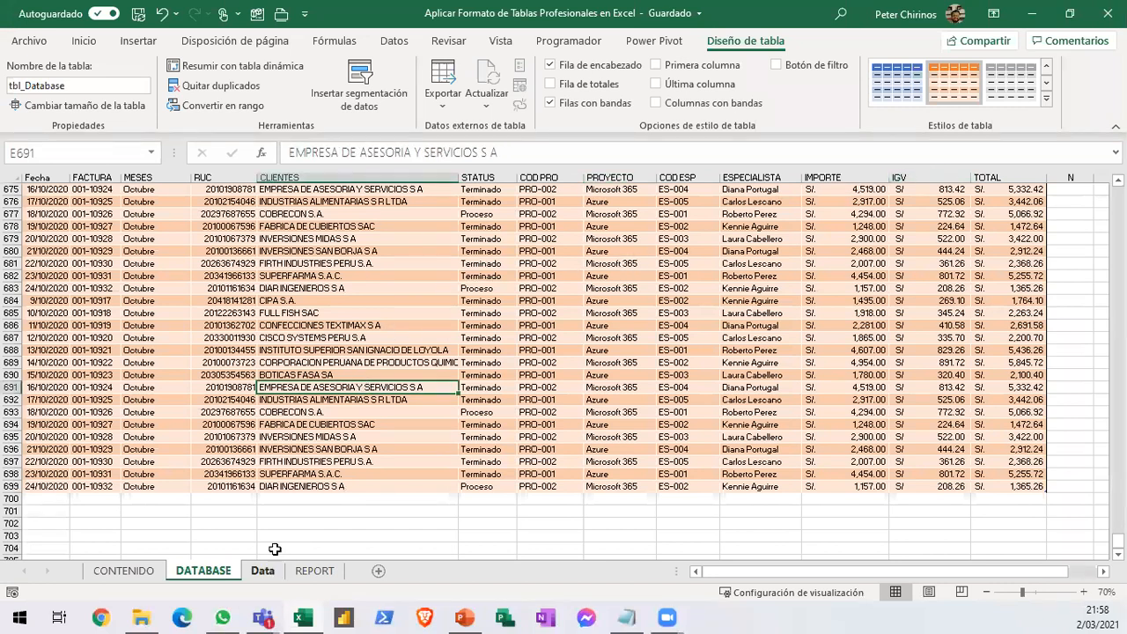
pyautogui.click(326, 437)
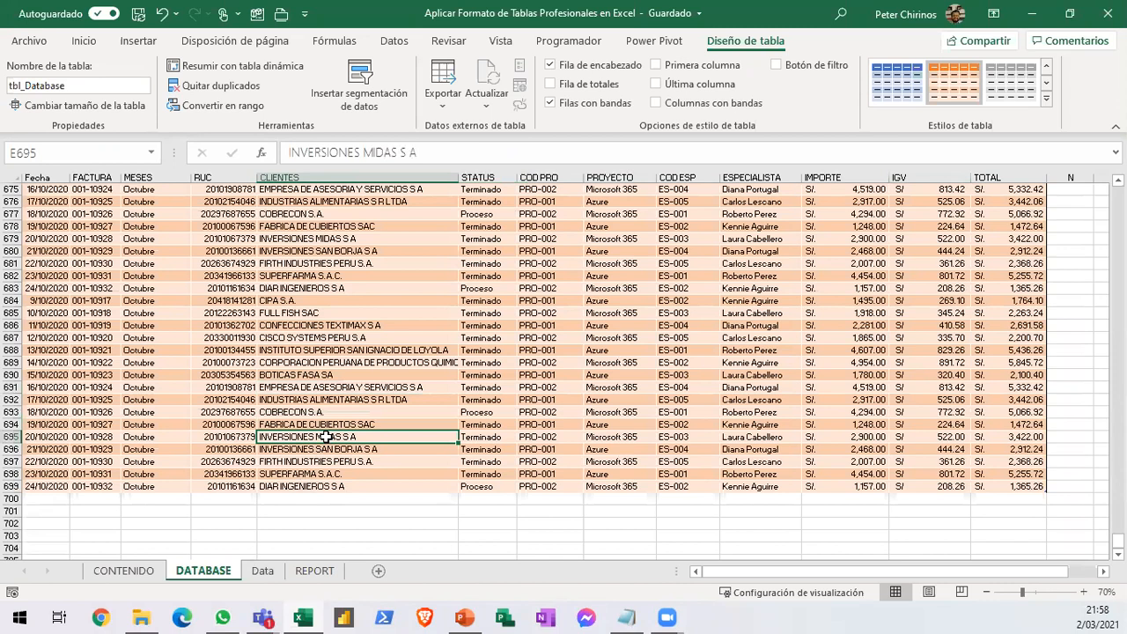
pyautogui.click(150, 178)
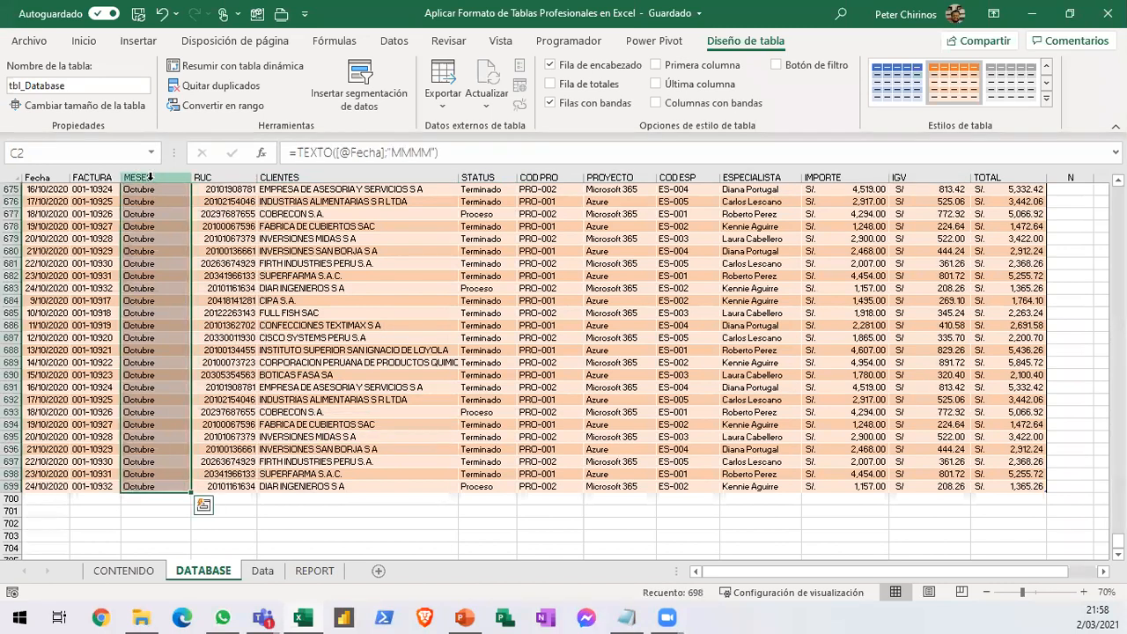
pyautogui.click(761, 176)
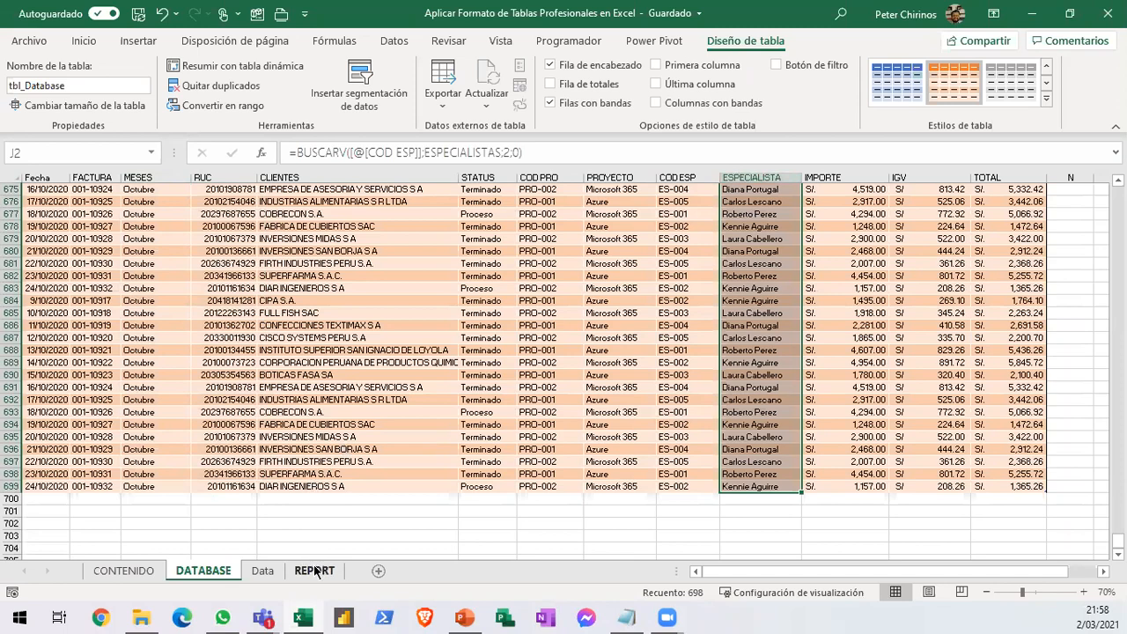
# Return to the REPORT sheet and refresh the PivotTable together with its chart.
pyautogui.click(316, 570)
pyautogui.click(393, 251)
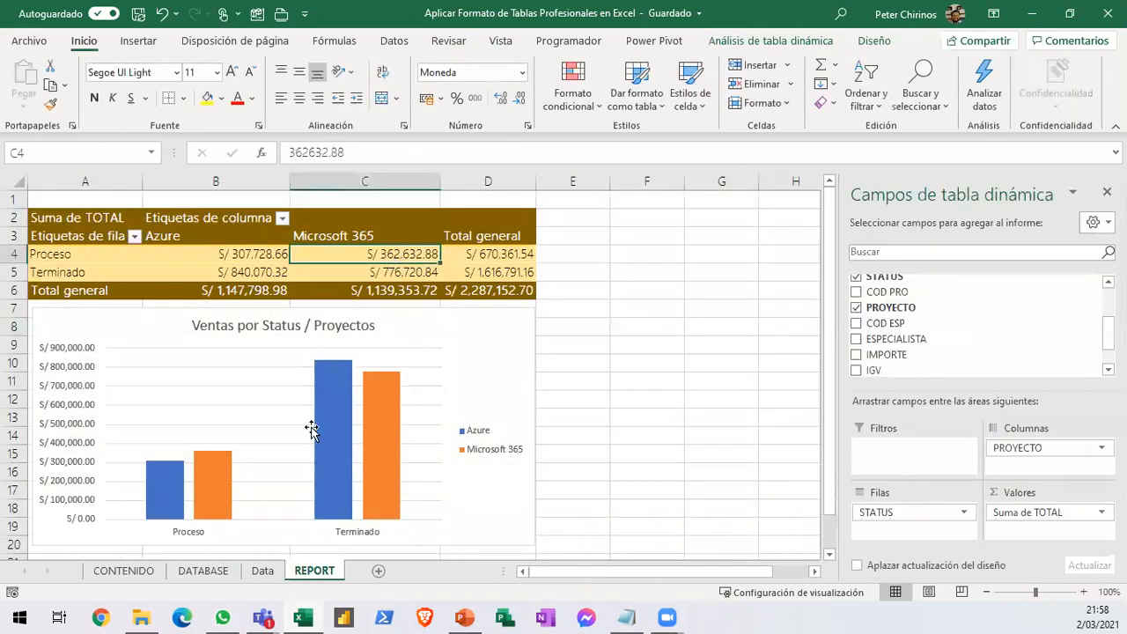
pyautogui.click(204, 570)
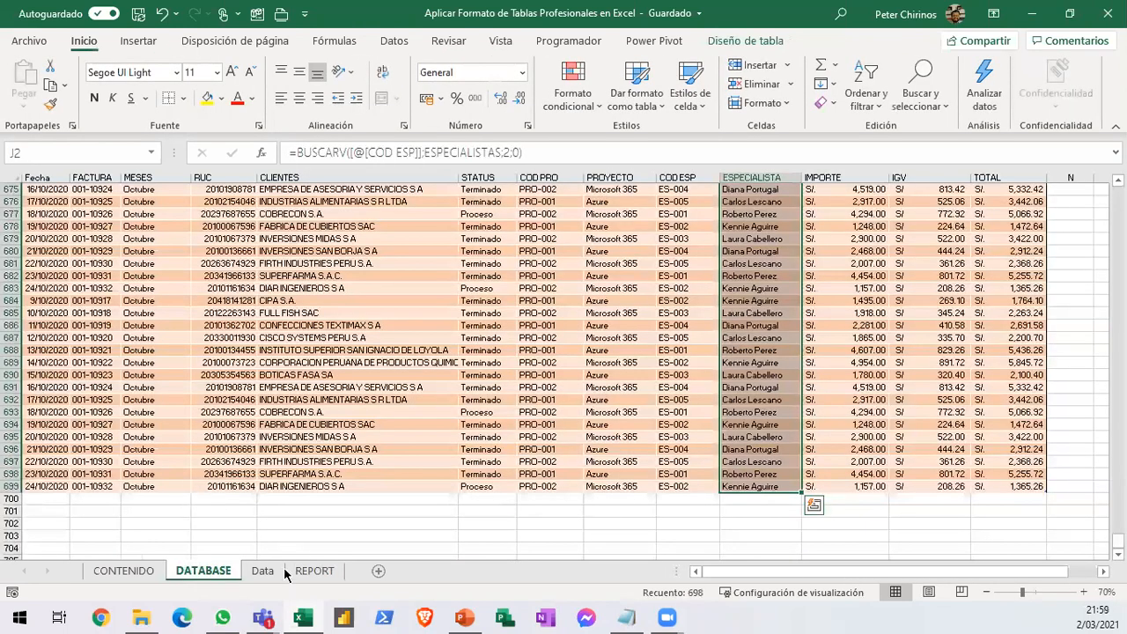
pyautogui.click(316, 570)
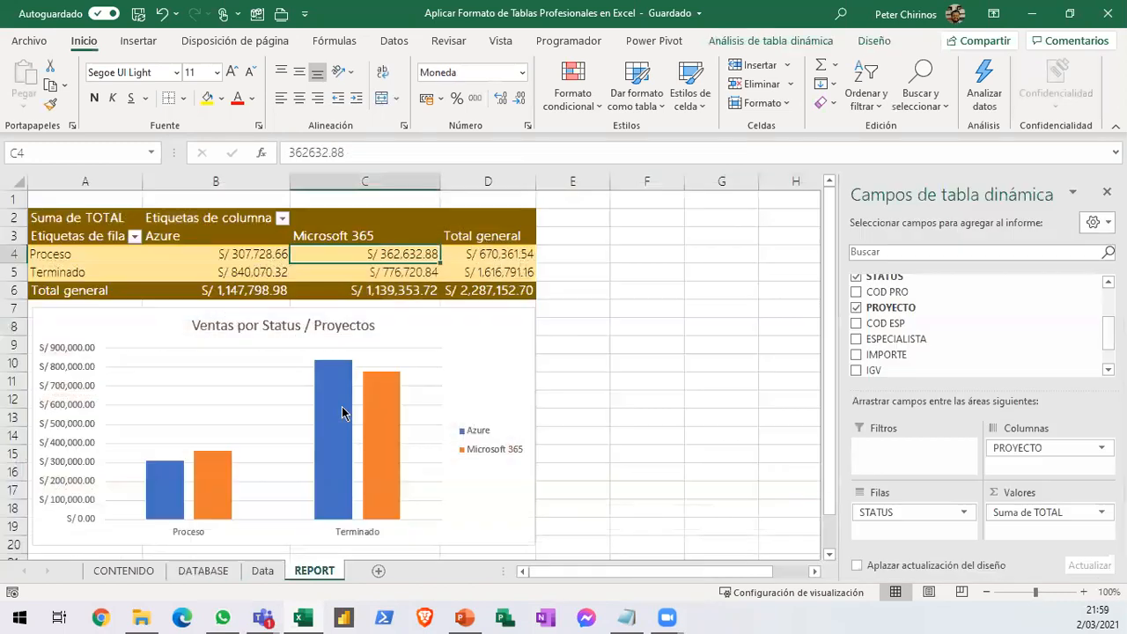
pyautogui.click(795, 40)
pyautogui.click(621, 83)
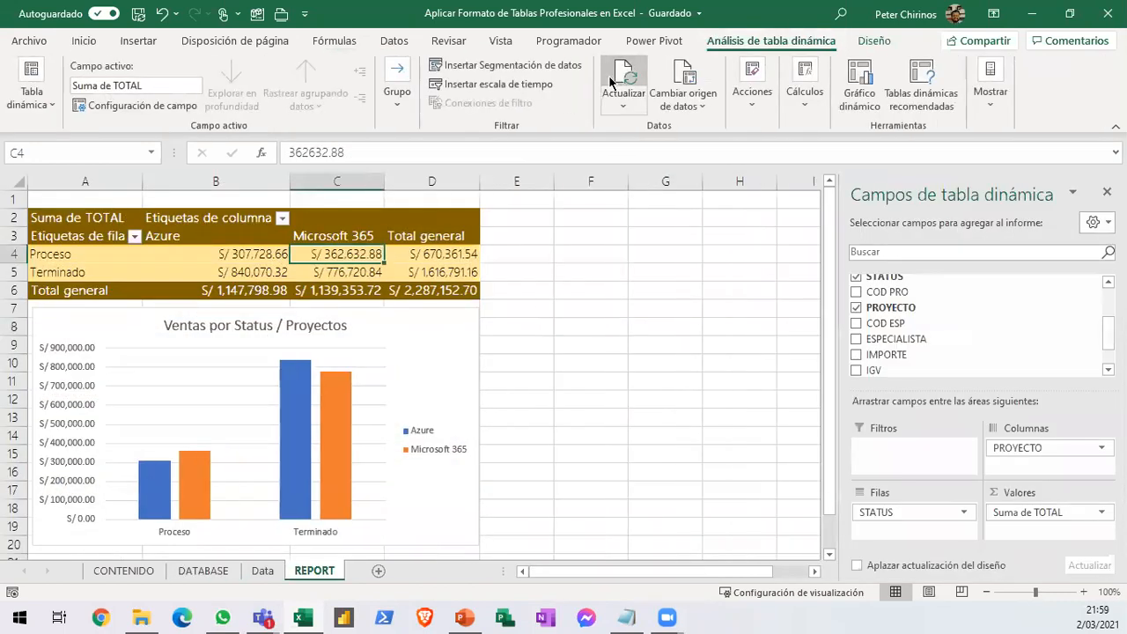